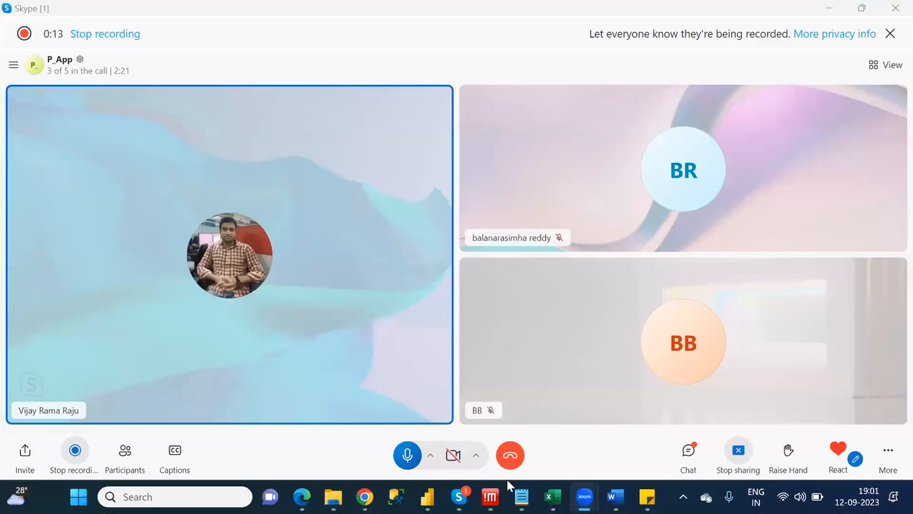
Switch to the Power Apps Imp Functions workbook in Excel and rename its sheet as Power Apps Funs.
mouse_move(521, 496)
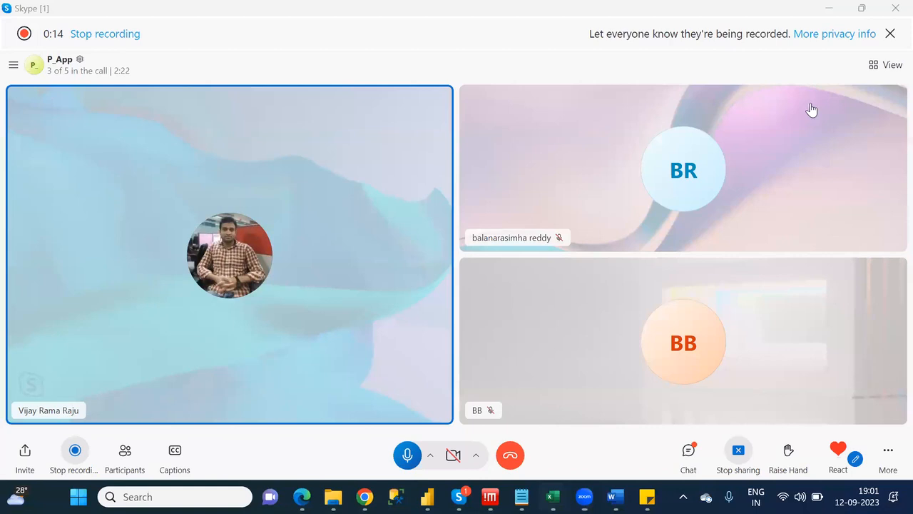
key(alt+Tab)
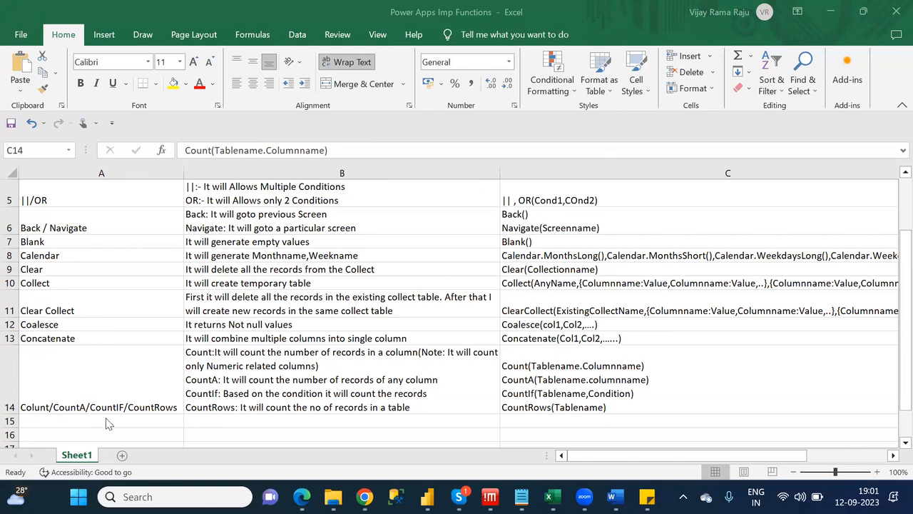
click(84, 463)
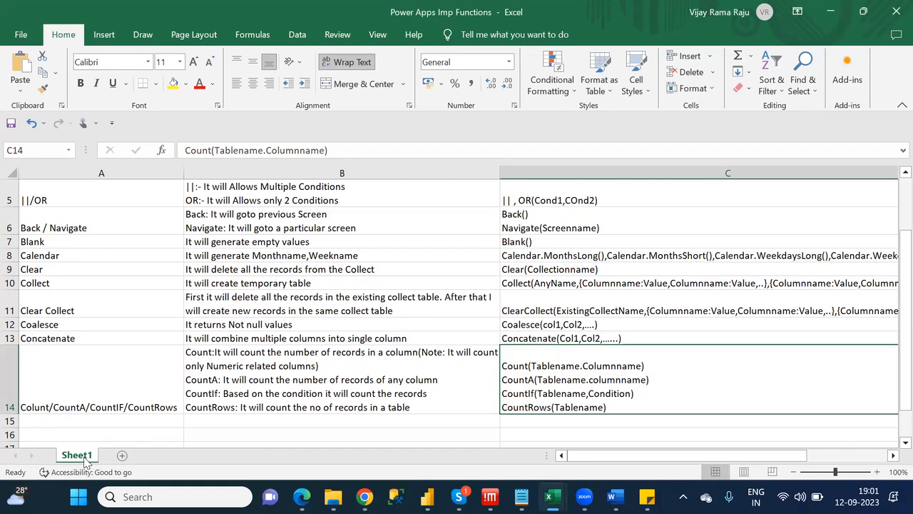
double_click(84, 456)
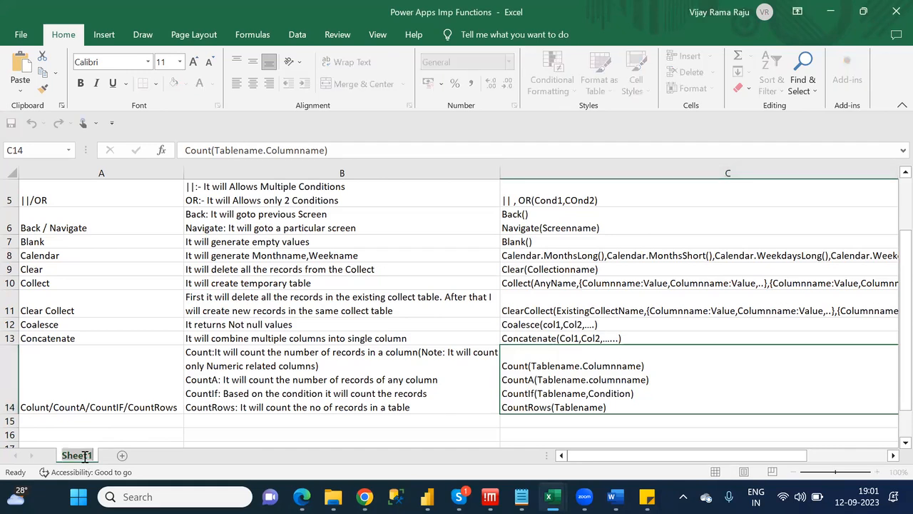
text(Power)
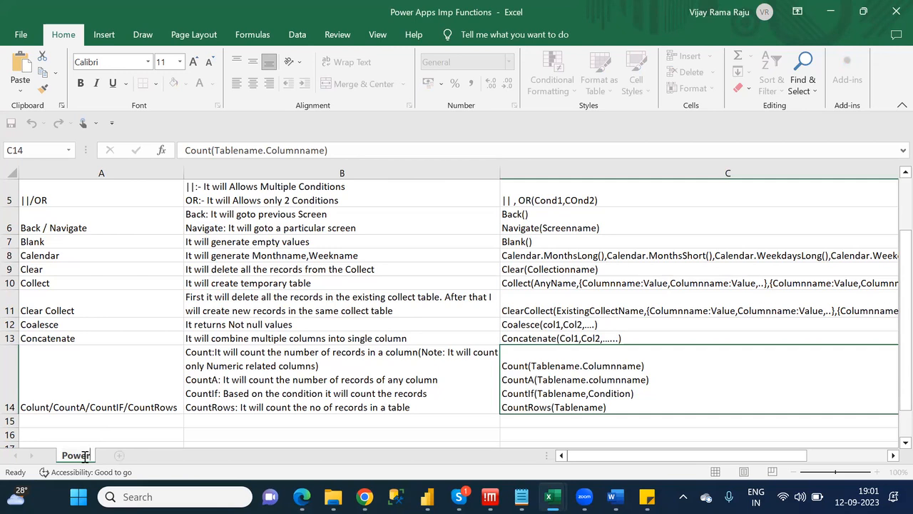
text( Apps Funs)
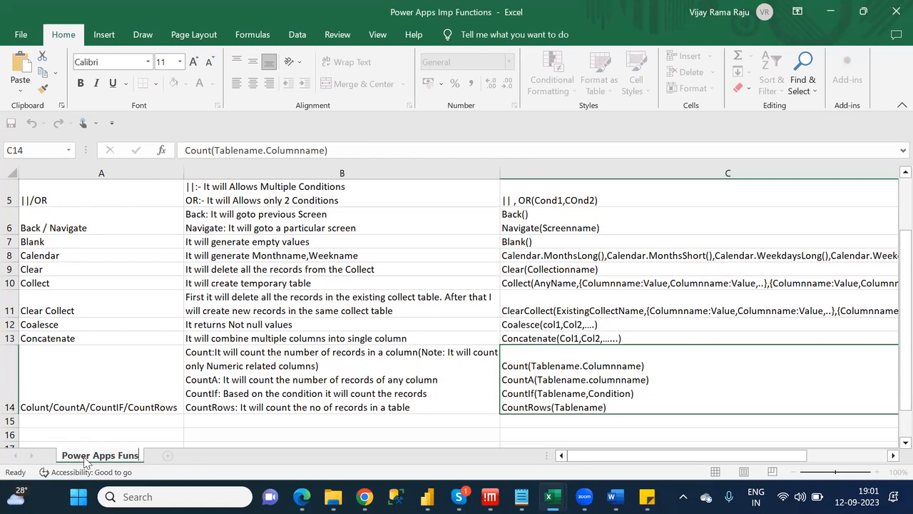
key(Return)
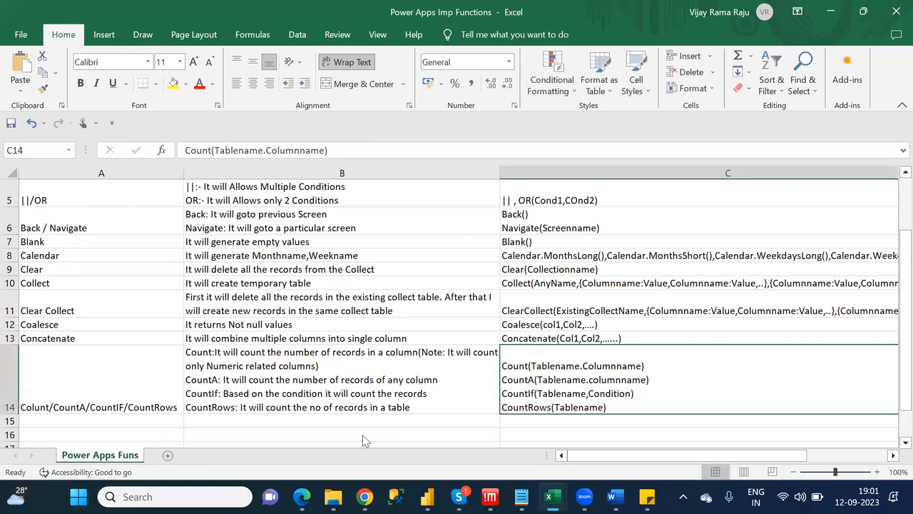
Switch to the Category_Wise_Functions notes in Notepad and look through the list from the start to the D Category Functions.
key(alt+Tab)
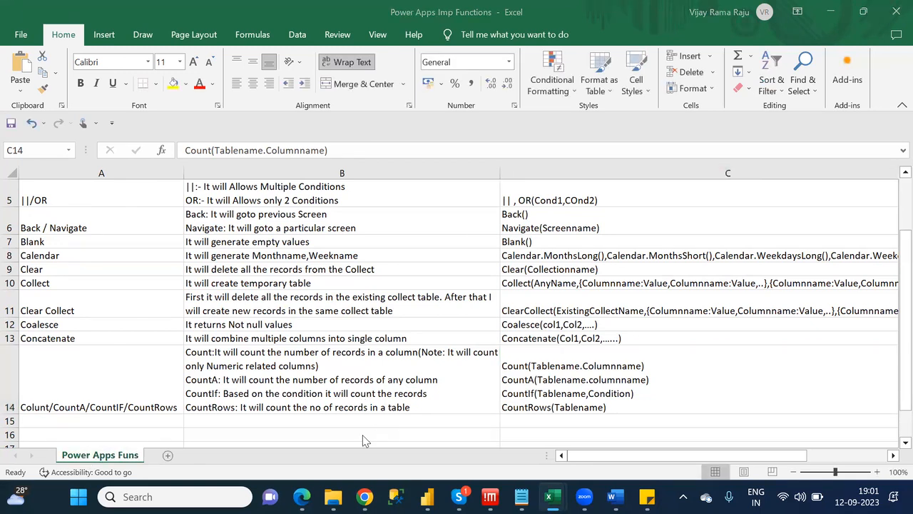
key(alt+Tab)
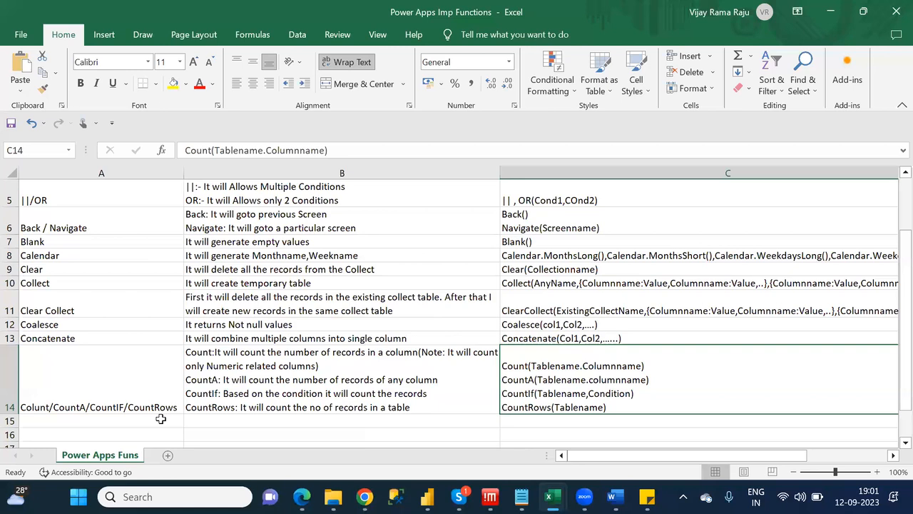
click(161, 419)
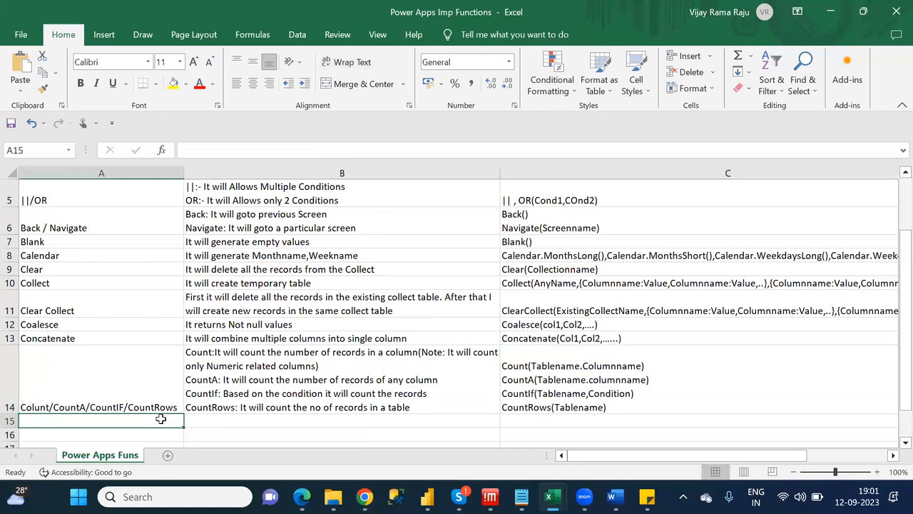
key(alt+Tab)
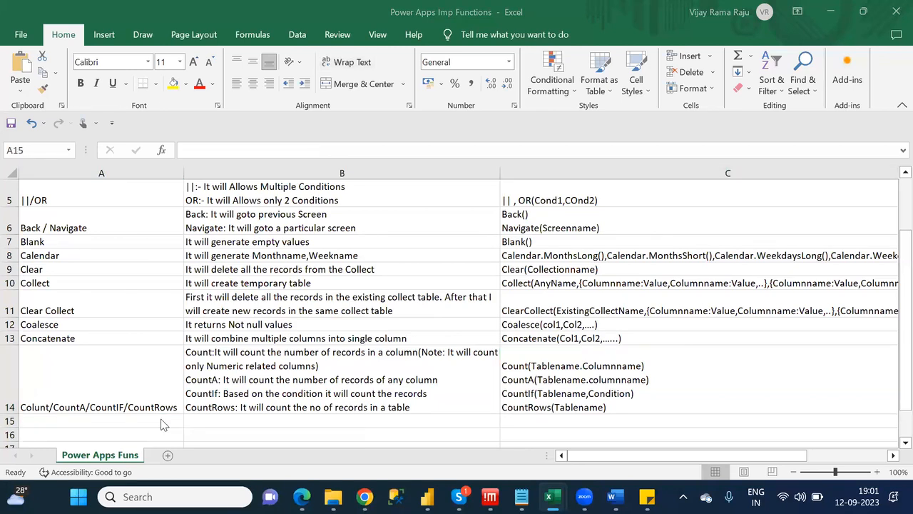
key(alt+Tab)
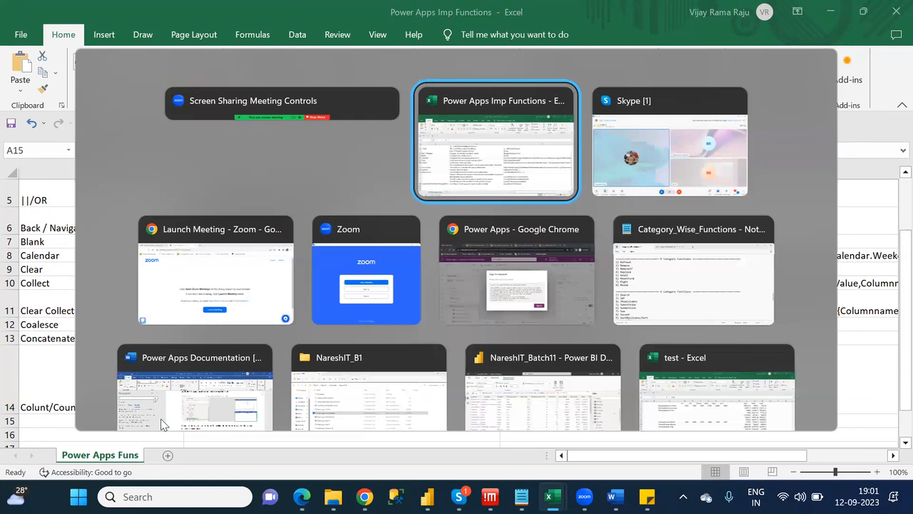
key(alt+Tab)
key(alt+Tab)
key(alt+Tab)
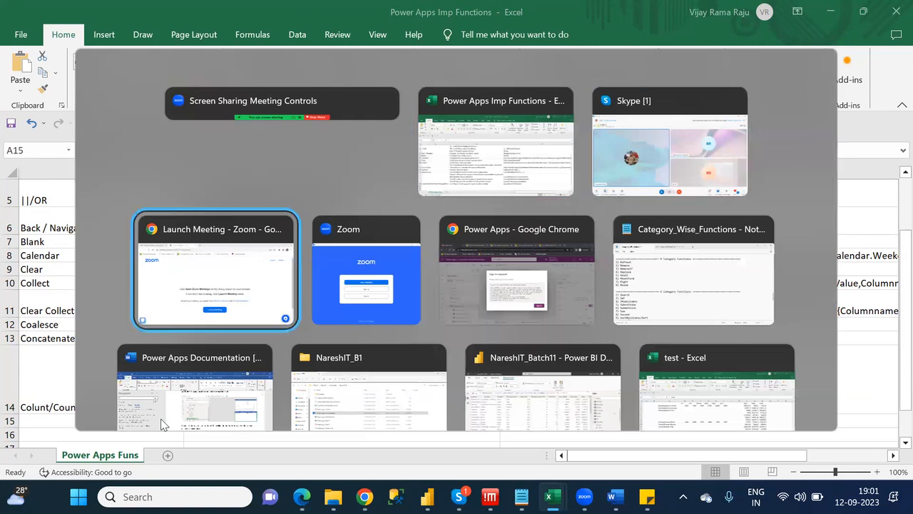
key(alt+Tab)
key(alt+Tab)
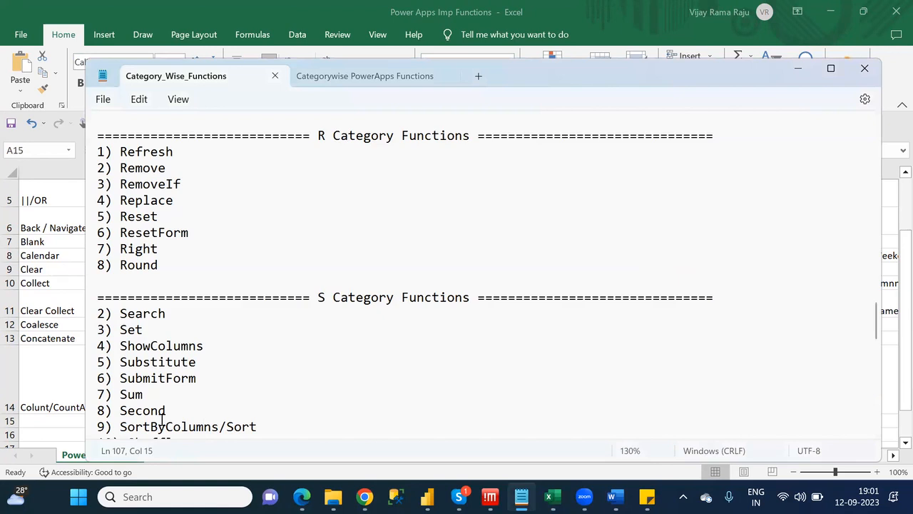
key(ctrl+Home)
key(Down)
key(Down)
key(Down)
key(Down)
key(Down)
key(Down)
key(Down)
key(Down)
key(Down)
key(Down)
key(Down)
key(Down)
key(Down)
key(Down)
key(Down)
key(Down)
key(Down)
key(Down)
key(Down)
key(Down)
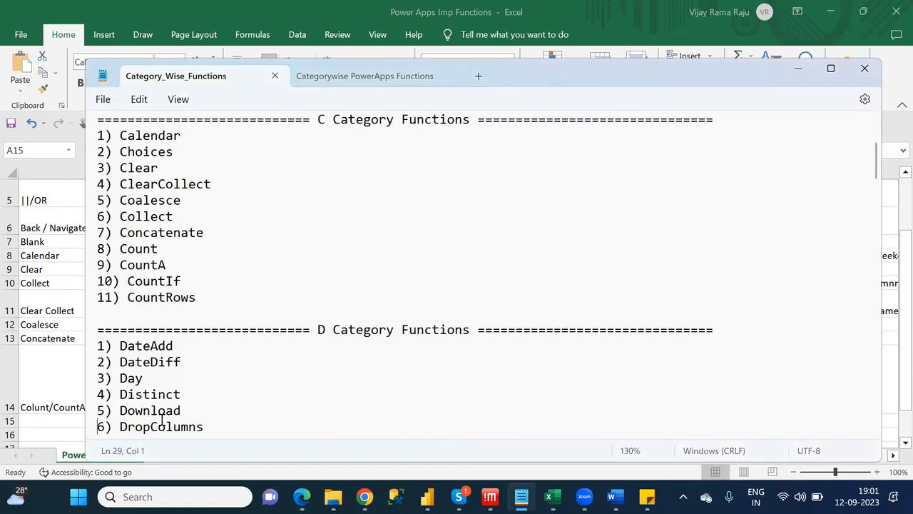
key(Up)
key(Up)
key(Up)
key(Up)
key(Up)
Take the first D category function name from the notes and enter DateAdd in cell A15 of the Excel sheet.
click(136, 348)
double_click(138, 348)
click(66, 419)
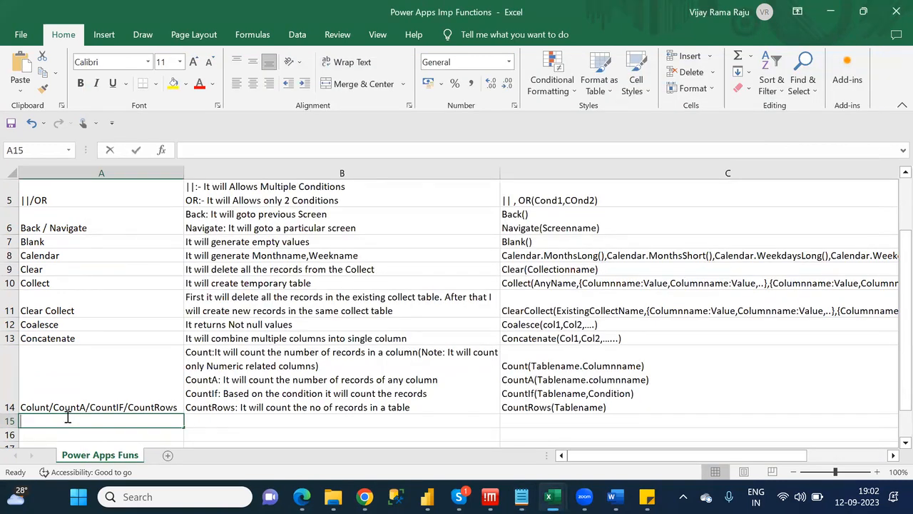
text(DateAdd)
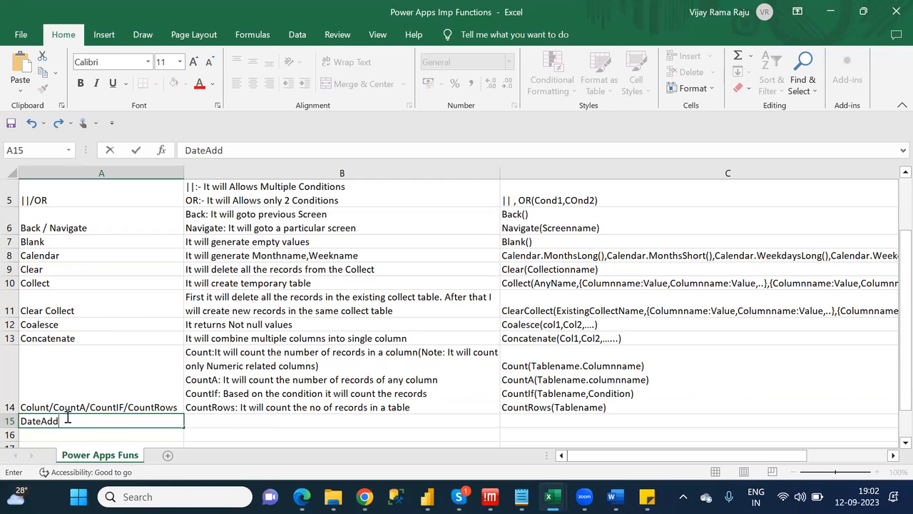
key(Tab)
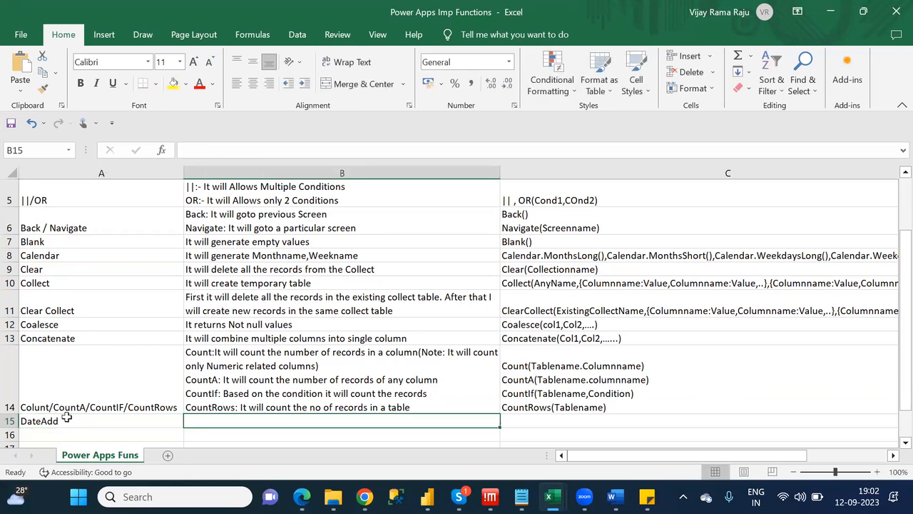
Enter the DateAdd description "Based on the interval we can add numeric values to the date column" in cell B15.
text(Based)
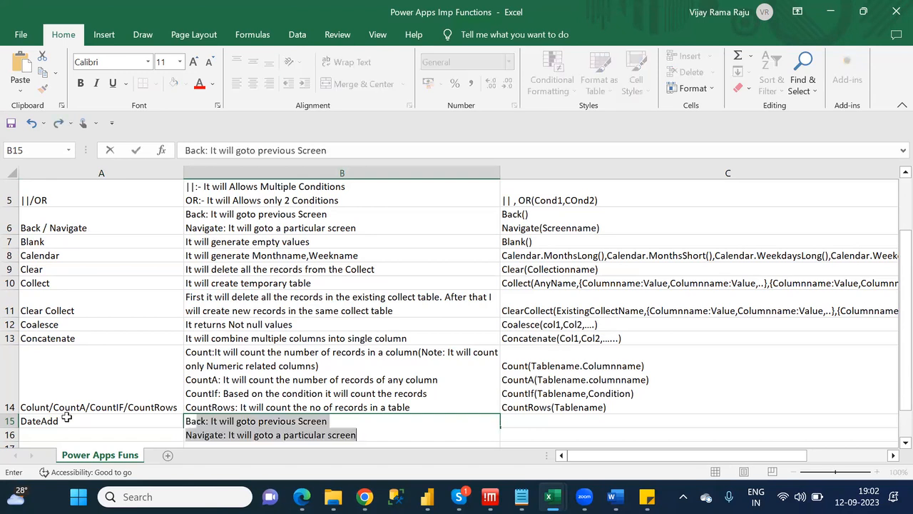
text( on the )
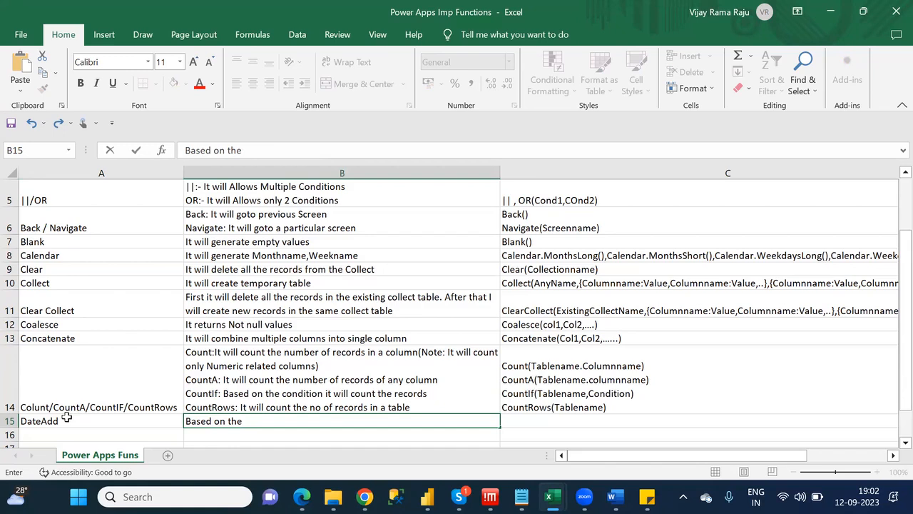
text(interval we can add)
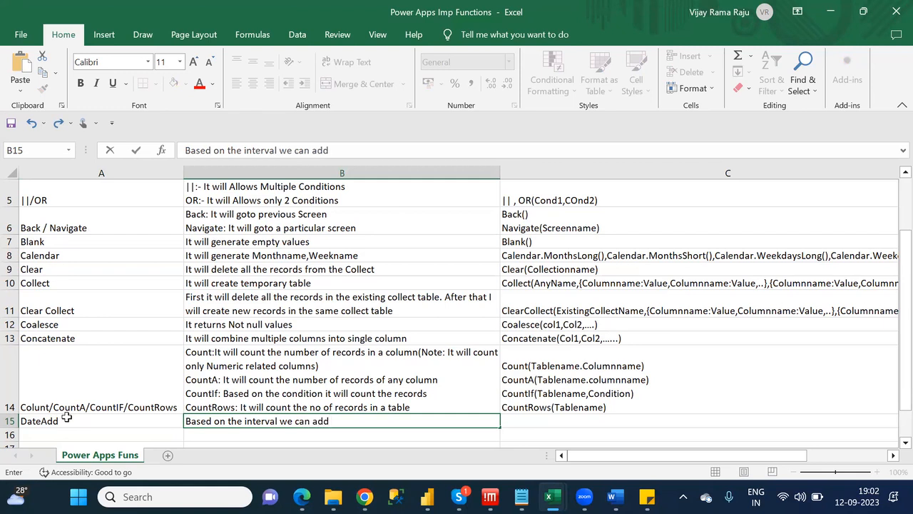
text( numeric va)
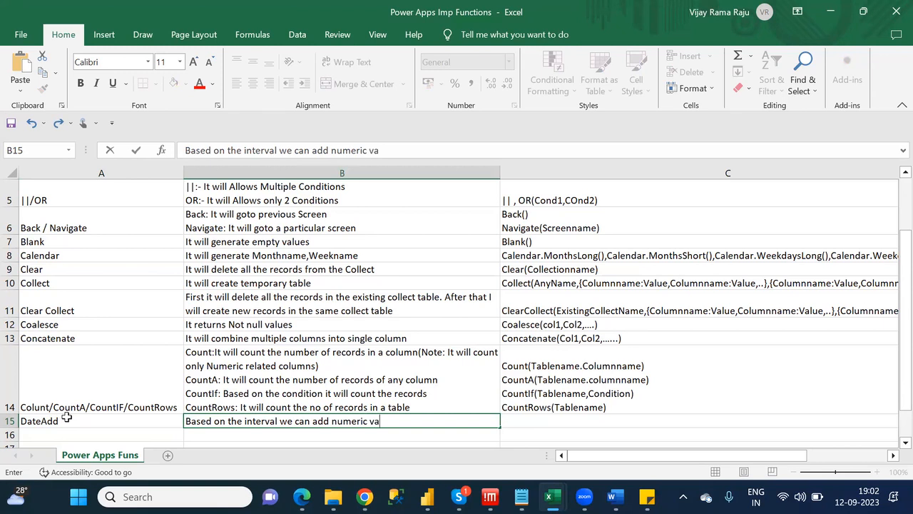
text(lues to the date)
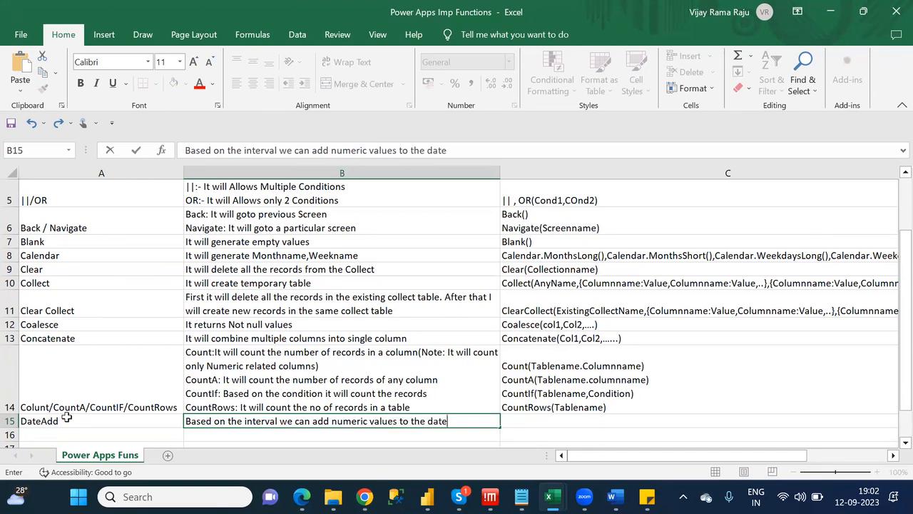
text( column)
key(Tab)
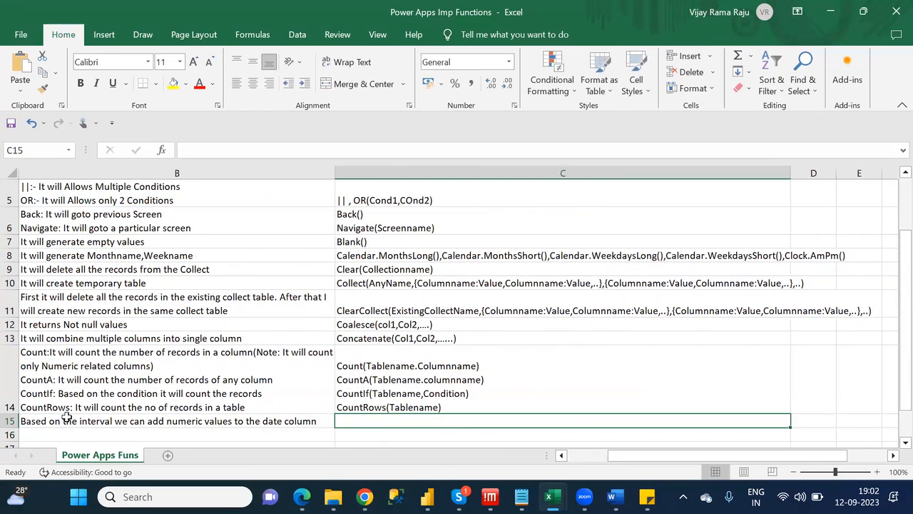
Begin the DateAdd syntax in cell C15 with "Dateadd(Datecolumn,".
mouse_move(611, 500)
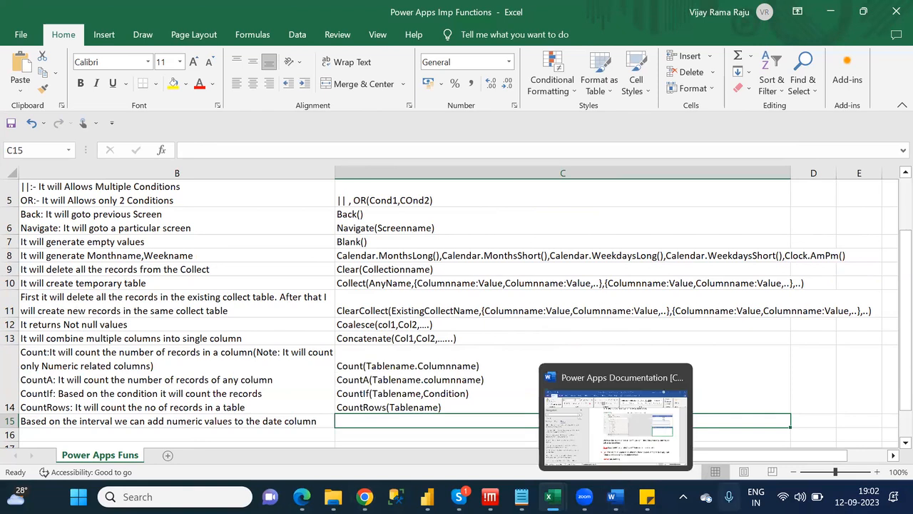
click(800, 496)
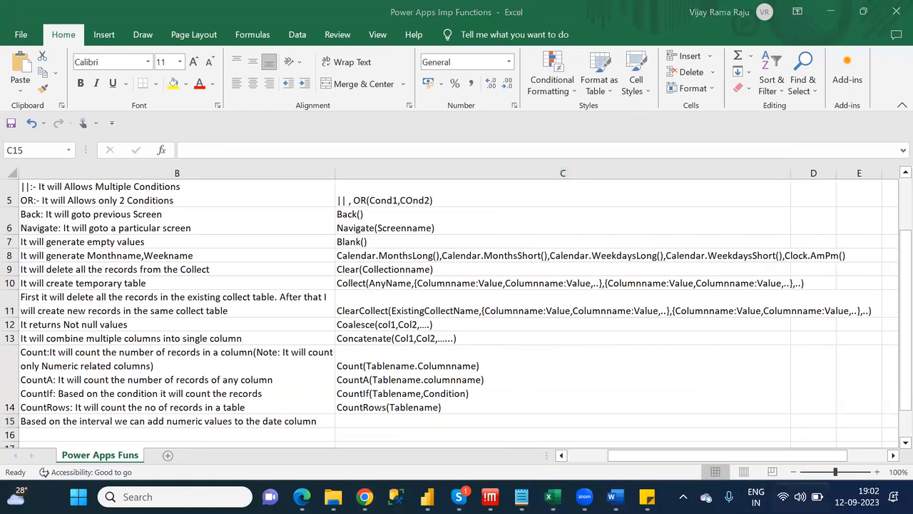
click(451, 418)
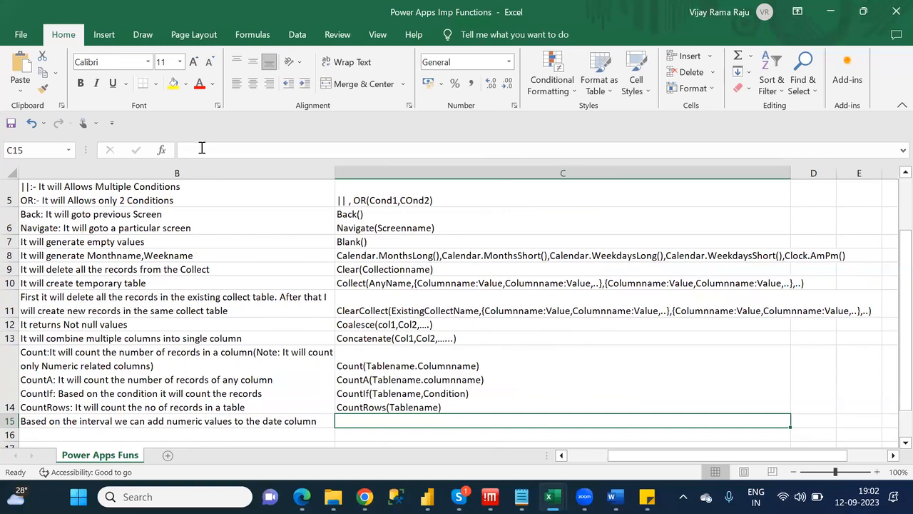
click(199, 147)
text(Dateadd()
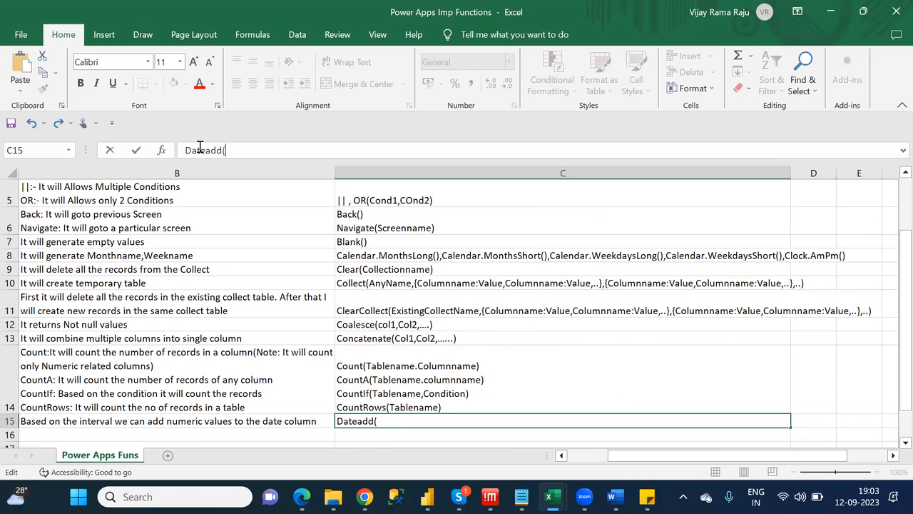
text(Datecolumn,)
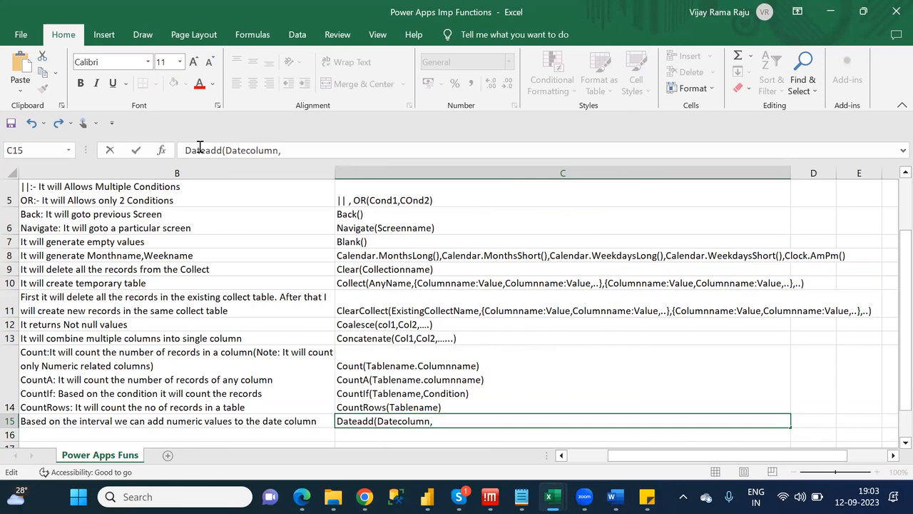
text(numericvalue)
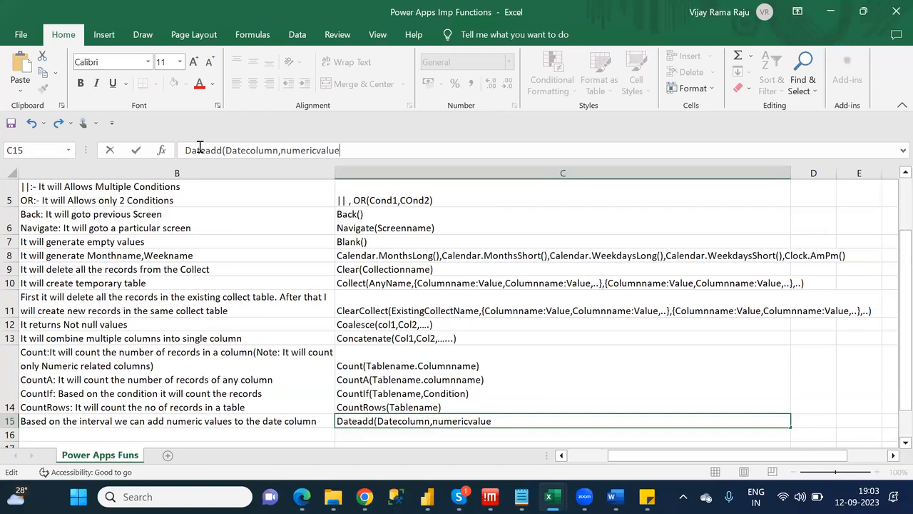
key(BackSpace)
key(BackSpace)
key(BackSpace)
key(BackSpace)
key(BackSpace)
key(BackSpace)
key(BackSpace)
key(BackSpace)
key(BackSpace)
key(BackSpace)
key(BackSpace)
key(BackSpace)
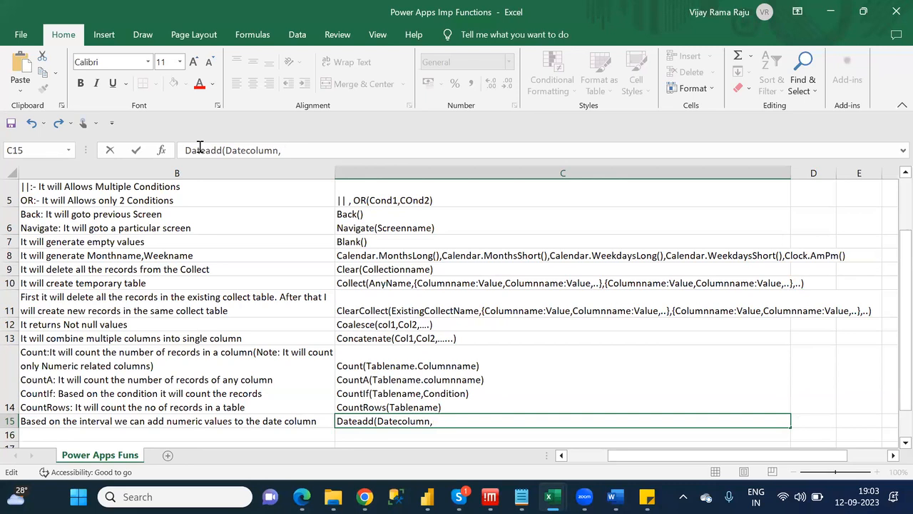
Complete the DateAdd syntax in C15 by adding "Positive/Negative numeric value,Interval)" after the date column argument.
text(Positive/Negative)
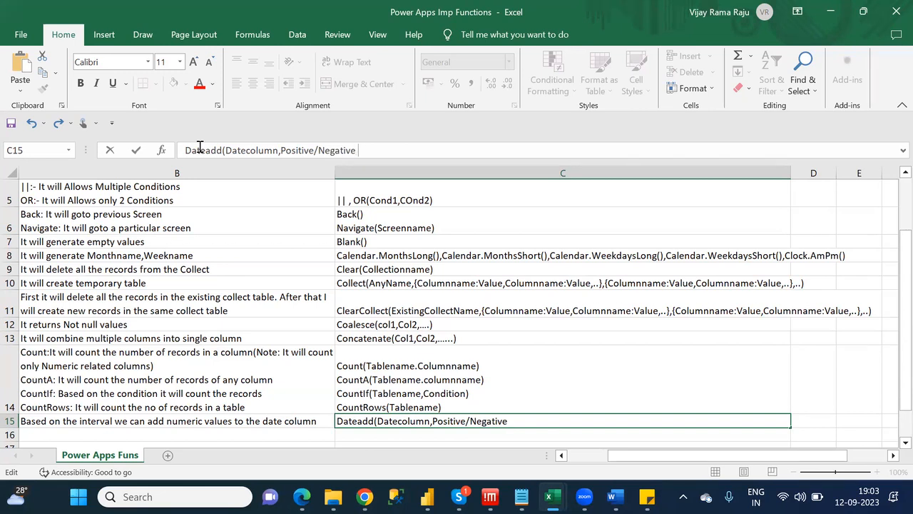
text( numeric value)
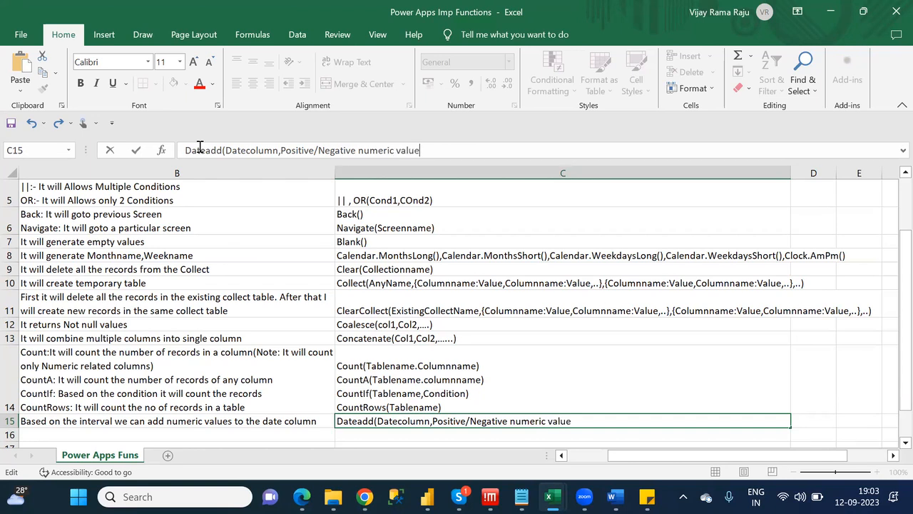
text(,Interval))
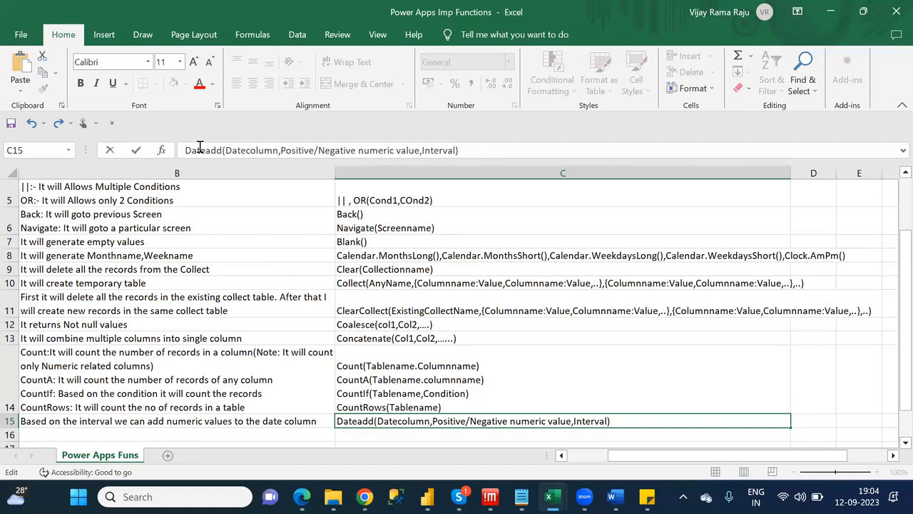
click(279, 433)
key(Down)
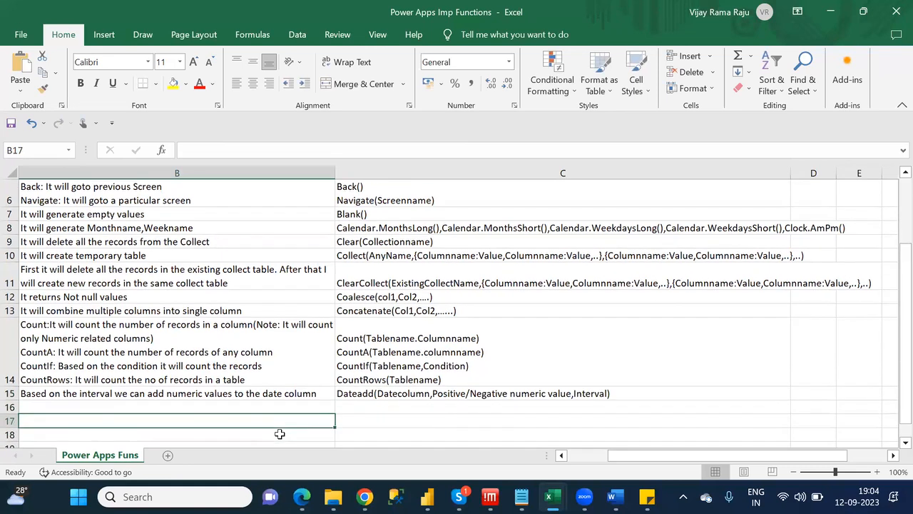
Look up the second D category function in the notes and enter Datediff in cell A16 of the Excel sheet.
key(Left)
key(Up)
key(alt+Tab)
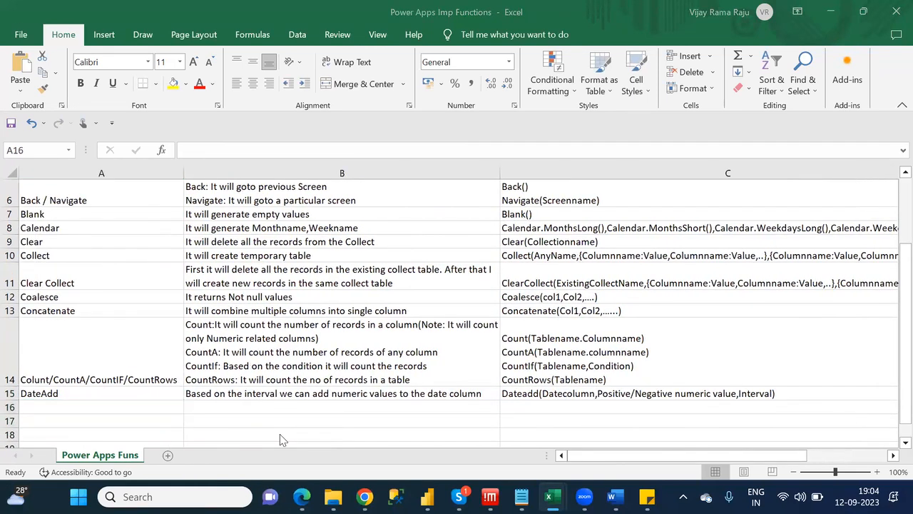
key(alt+Tab)
key(Tab)
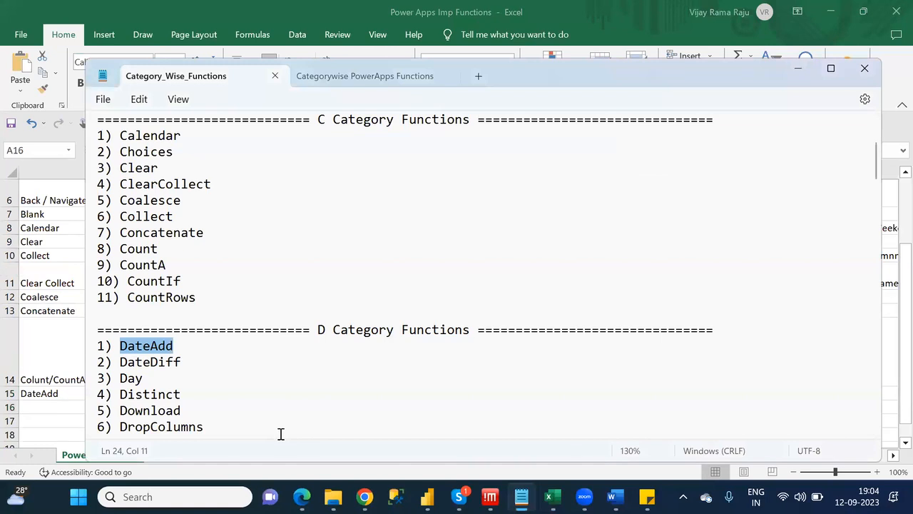
key(alt+Tab)
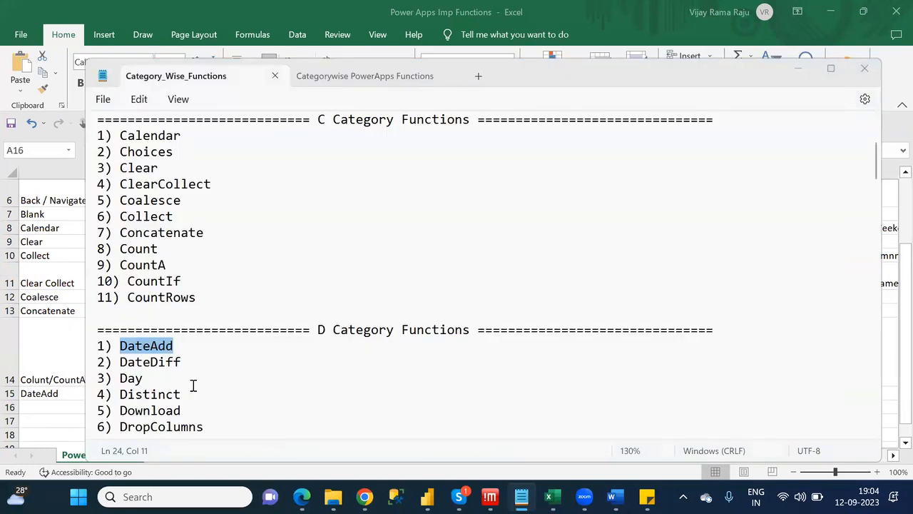
click(45, 408)
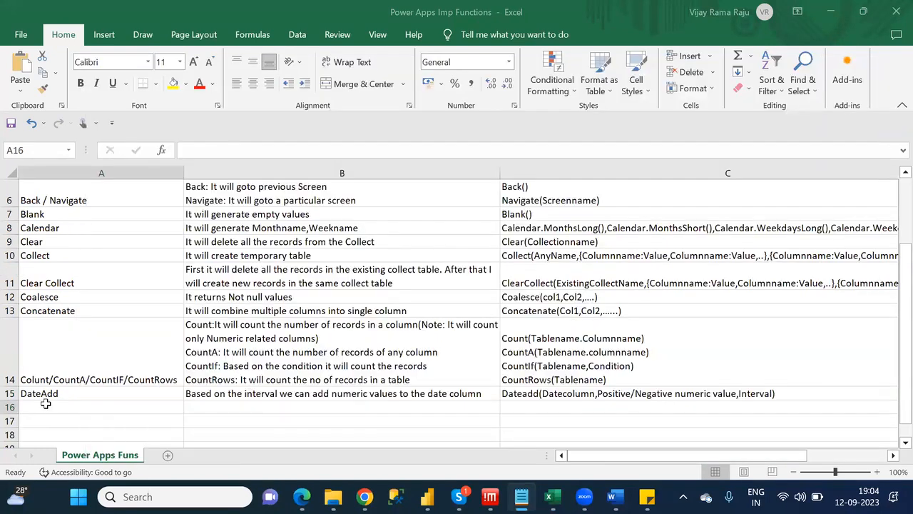
text(DateAdd)
key(BackSpace)
key(BackSpace)
key(BackSpace)
text(d)
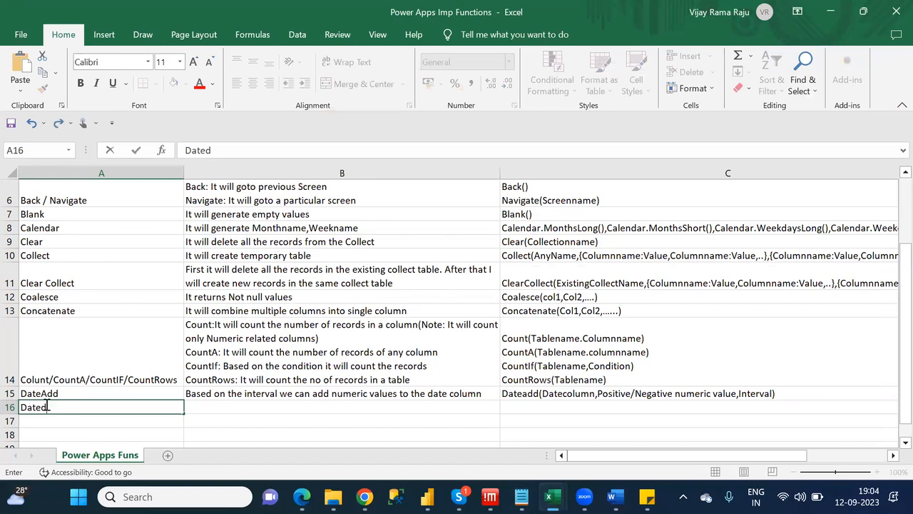
text(iff)
key(Tab)
text(Diff)
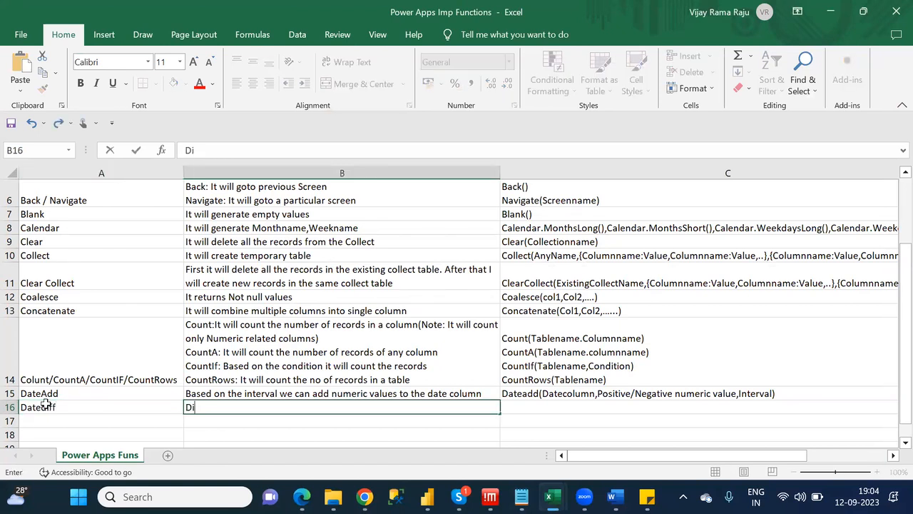
text(erence)
key(BackSpace)
key(BackSpace)
key(BackSpace)
key(BackSpace)
key(BackSpace)
key(BackSpace)
key(BackSpace)
key(BackSpace)
key(BackSpace)
key(BackSpace)
Begin the Datediff description in cell B16 with "Based on the interval".
text(Based)
text( ib)
key(BackSpace)
key(BackSpace)
text(on the interval )
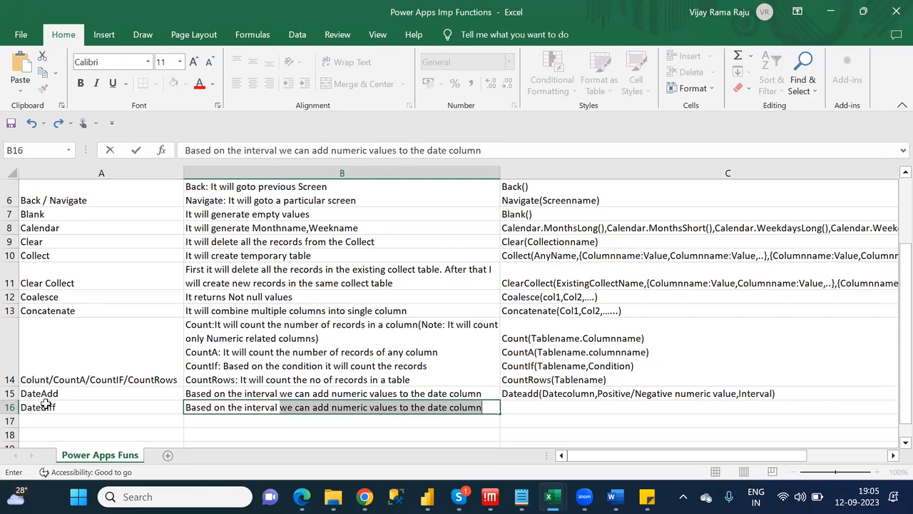
text(differe nce)
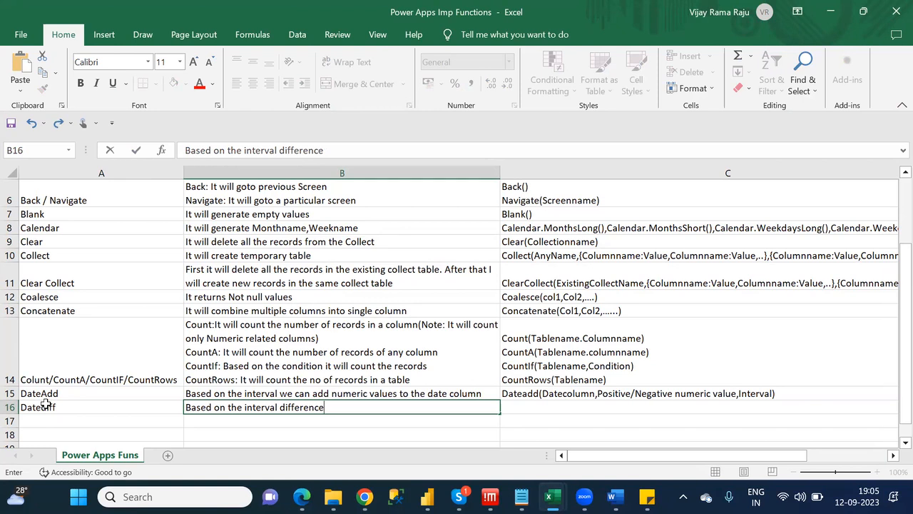
key(BackSpace)
key(BackSpace)
key(BackSpace)
key(BackSpace)
key(BackSpace)
key(BackSpace)
key(BackSpace)
key(BackSpace)
key(BackSpace)
key(BackSpace)
Complete the Datediff description in B16 by adding "it will calculate 2 date differences" after the interval wording.
text(it will cal)
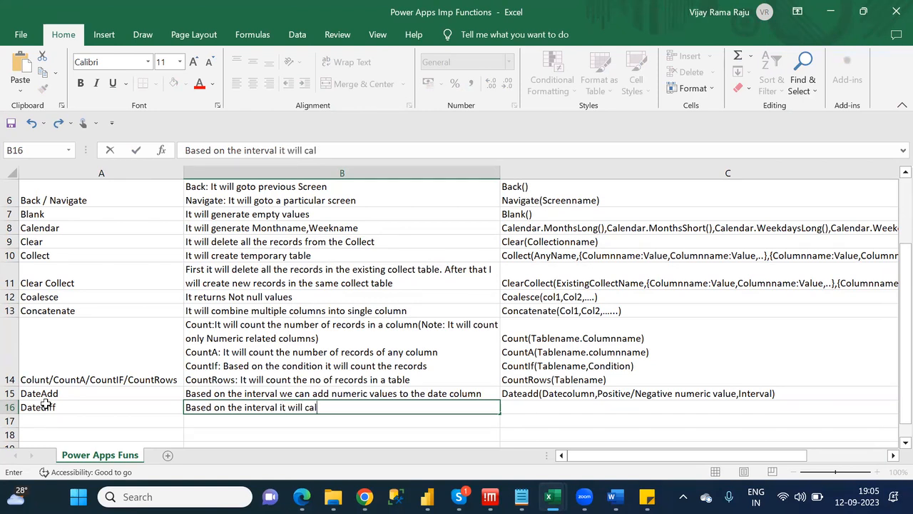
text(culate)
text(2 date )
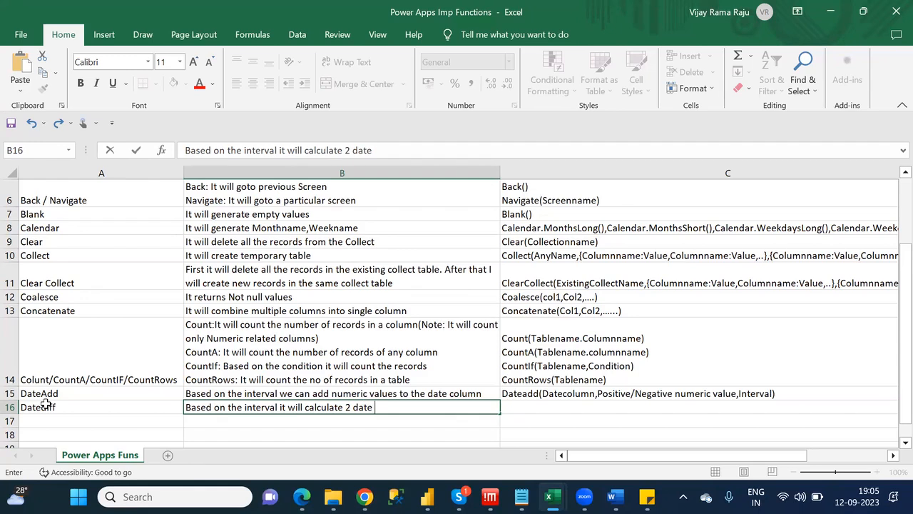
text(differences)
key(Tab)
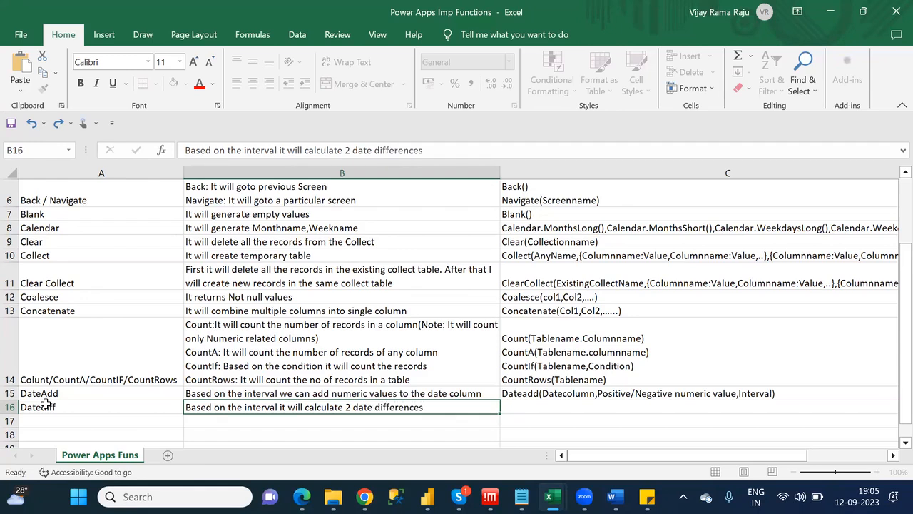
Enter the Datediff syntax "Datediff(Datecolumn1,Datecolumn2,Interval)" in cell C16.
text(Date)
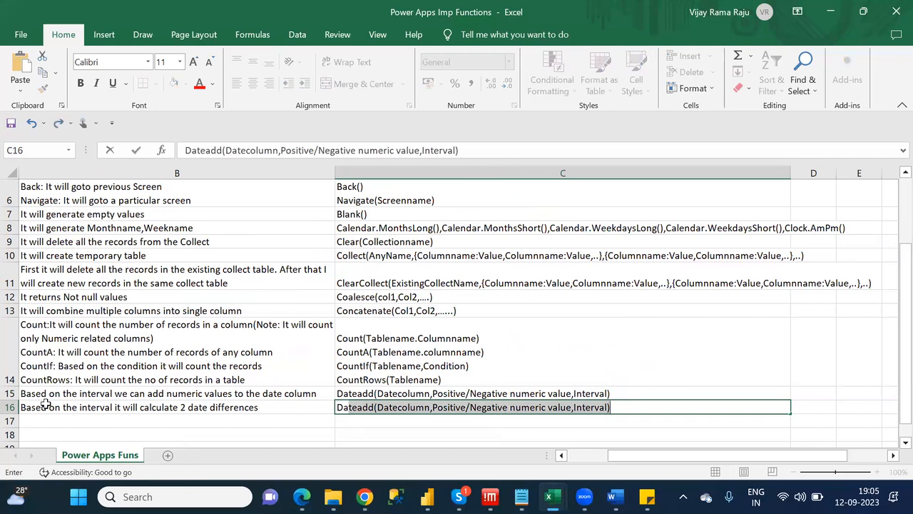
text(d)
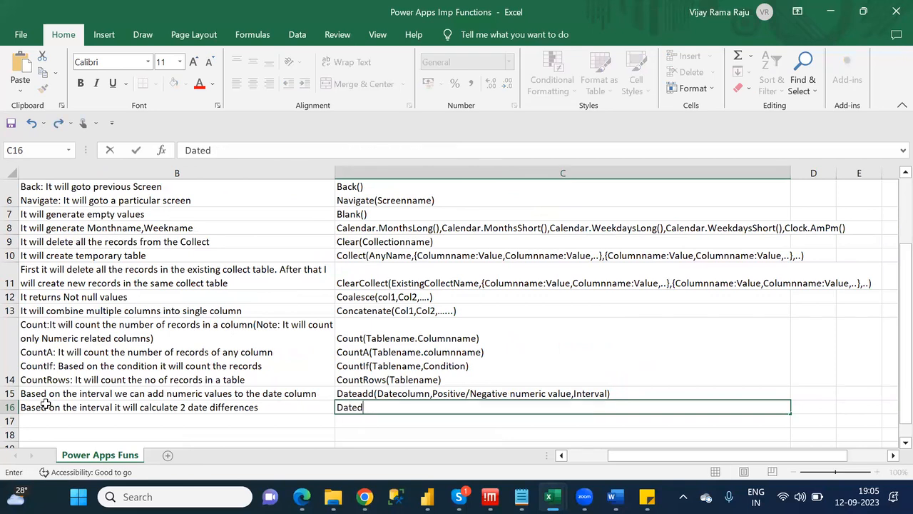
text(iff(Datecolumn)
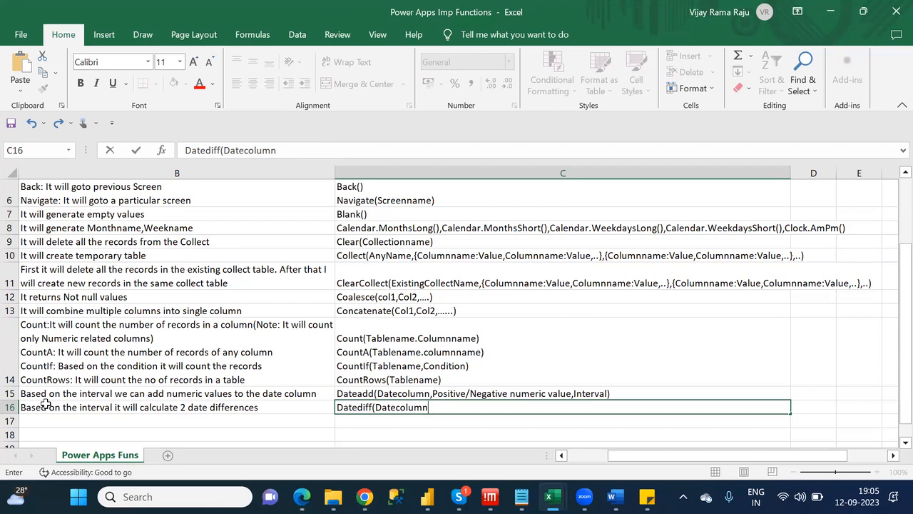
text(1,Datecolumn2)
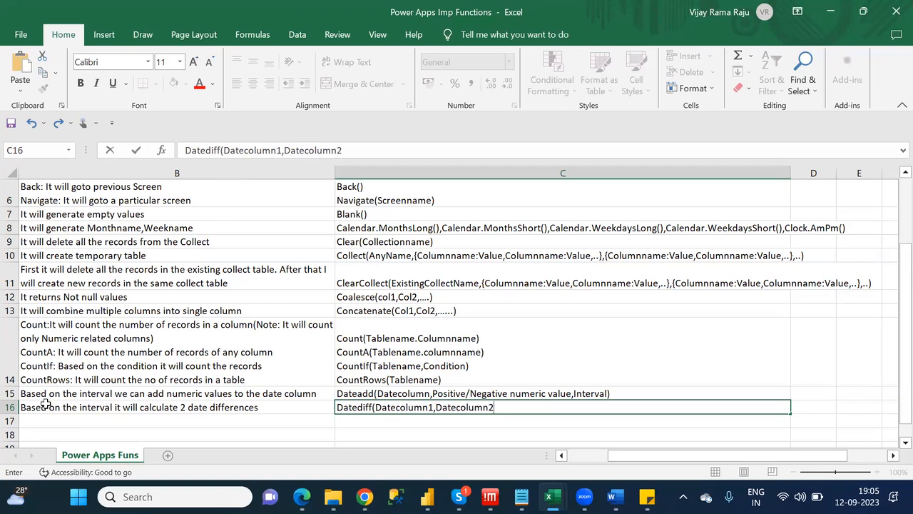
text(,Interval))
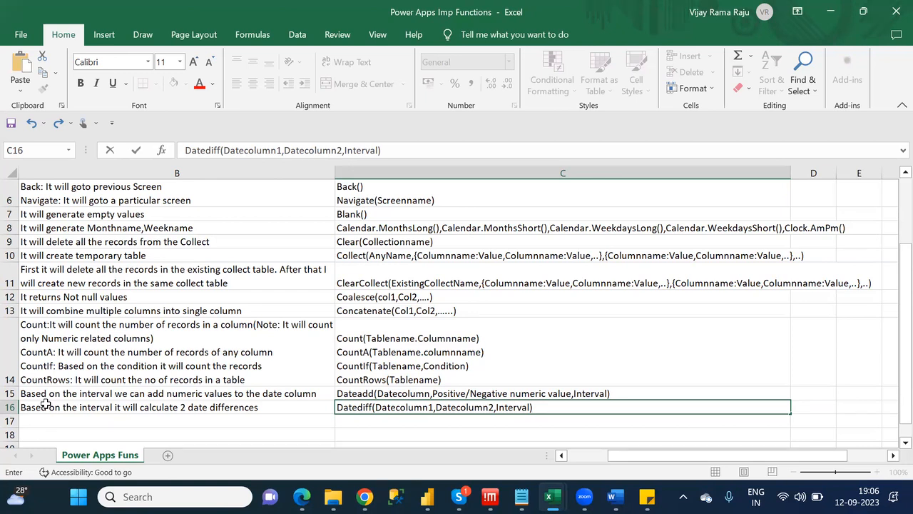
key(Return)
Look up the third D category function in the notes and enter Day in cell A17 of the Excel sheet.
key(Left)
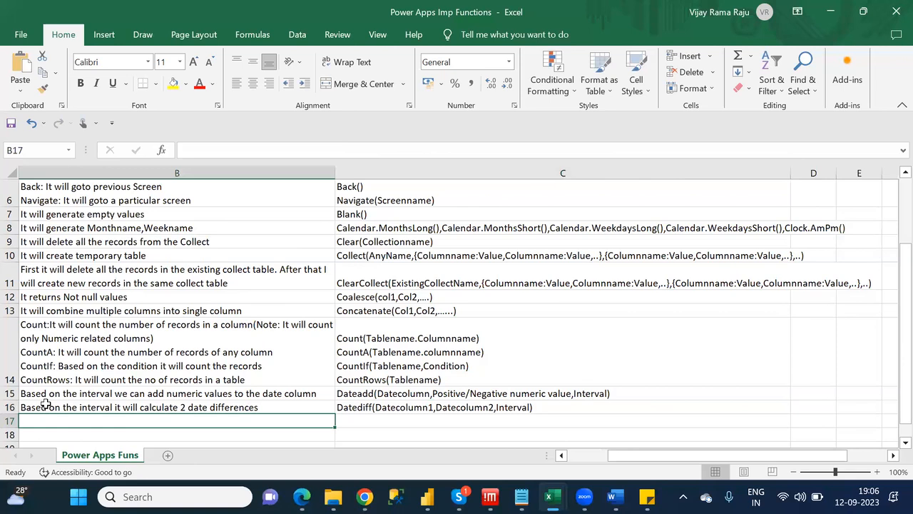
key(Left)
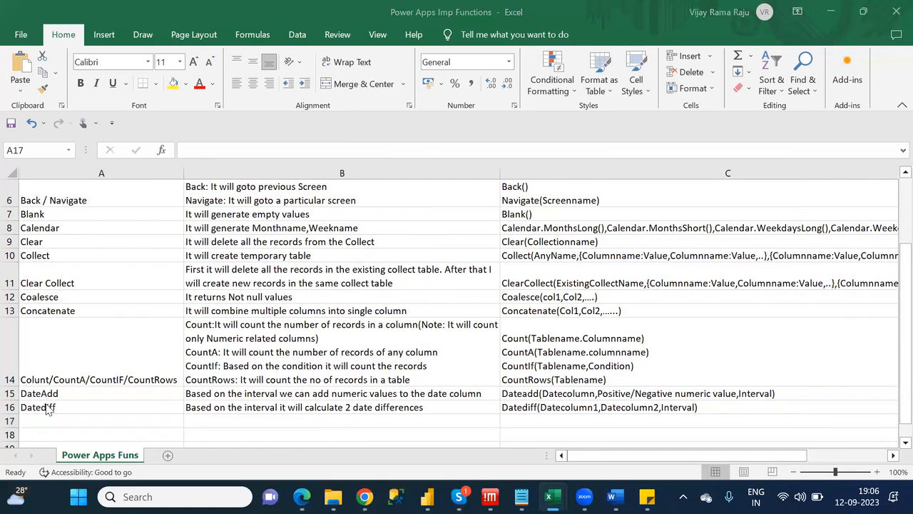
key(alt+Tab)
key(alt+Tab)
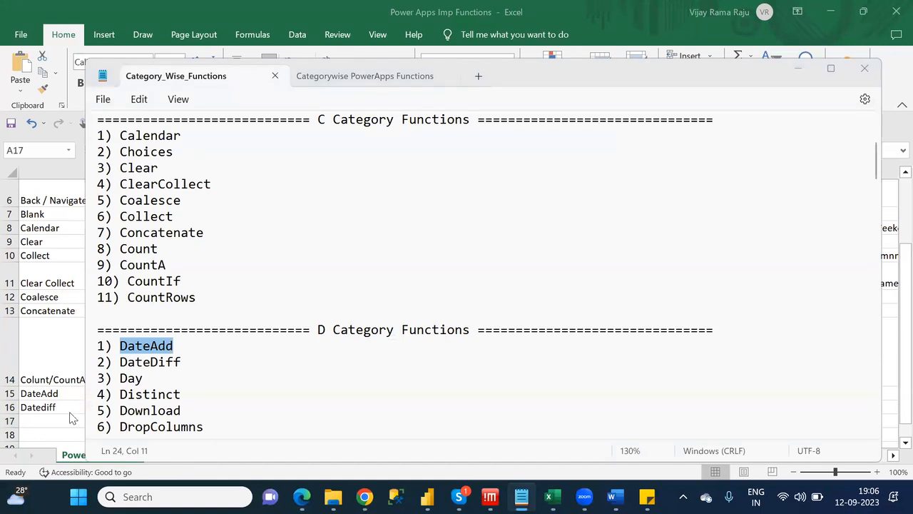
key(alt+Tab)
key(alt+Tab)
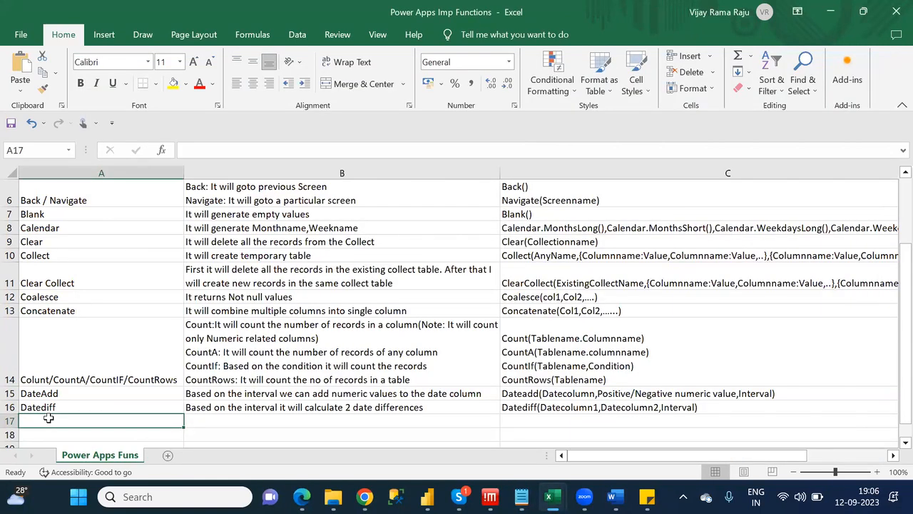
text(Day)
key(Tab)
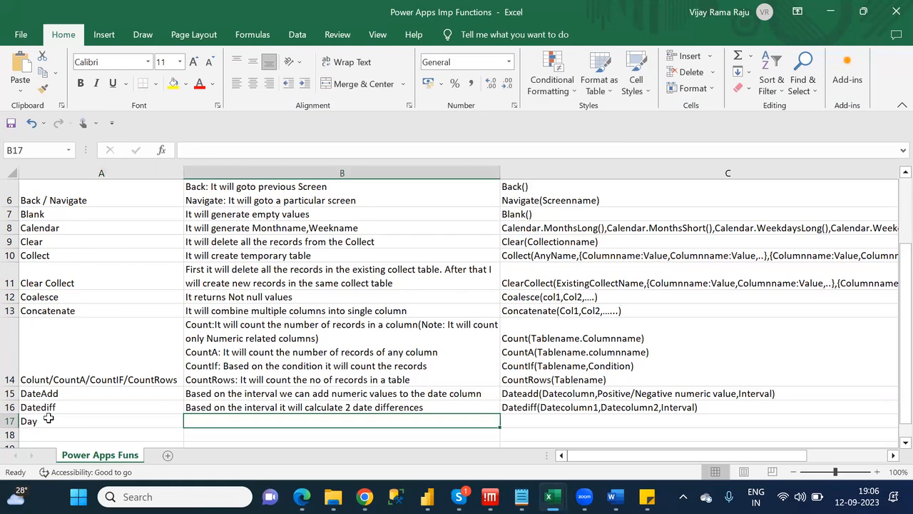
Describe Day in B17 as "It will extract the day from the date column" and enter its syntax "Day(Datecolumn)" in C17.
text(It will extract the day from the date column)
key(Tab)
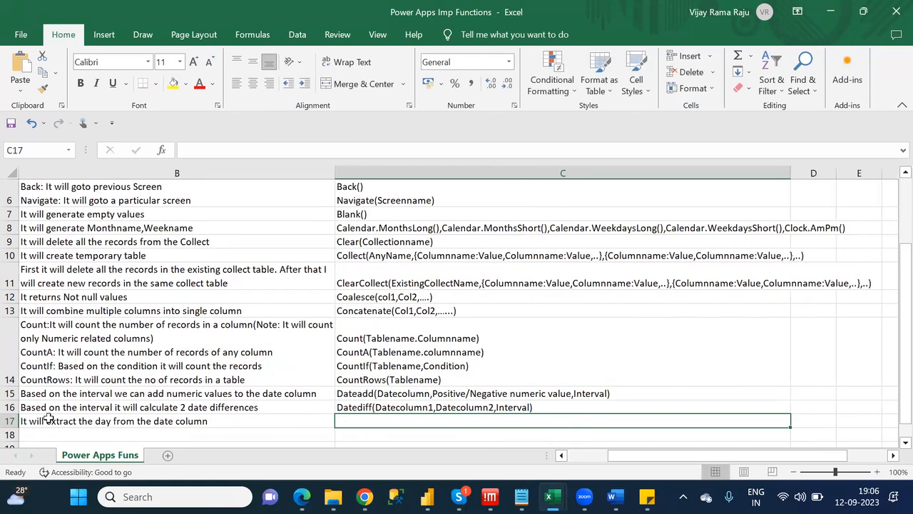
text(Day(Datecol)
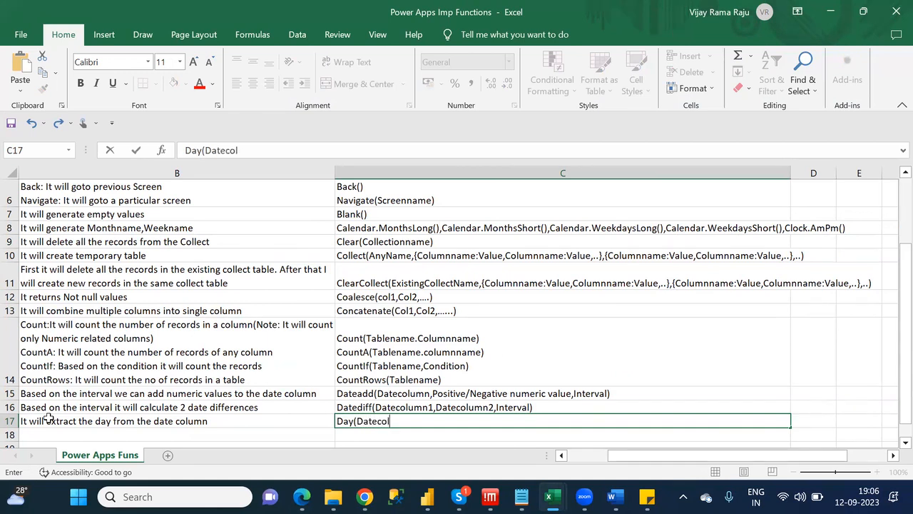
text(umn))
key(Return)
Look up the fourth D category function in the notes and enter Distinct in cell A18 of the Excel sheet.
key(Left)
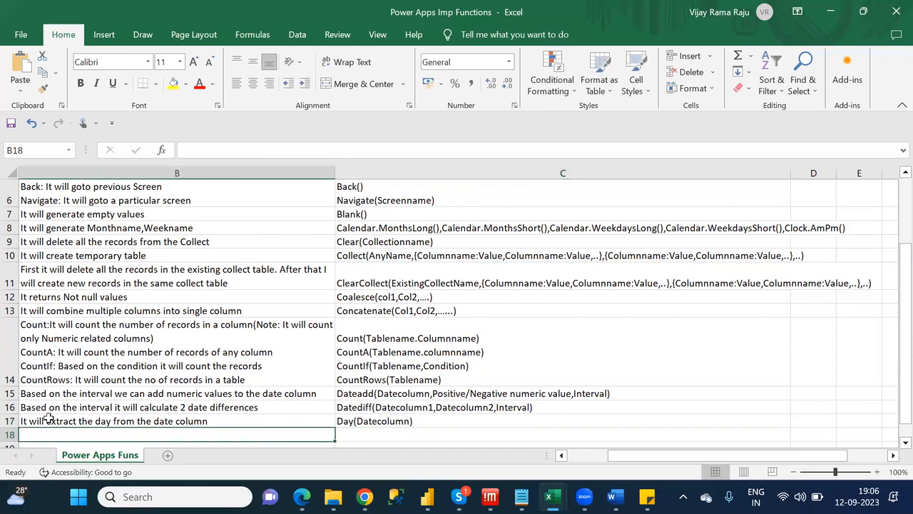
key(Left)
key(alt+Tab)
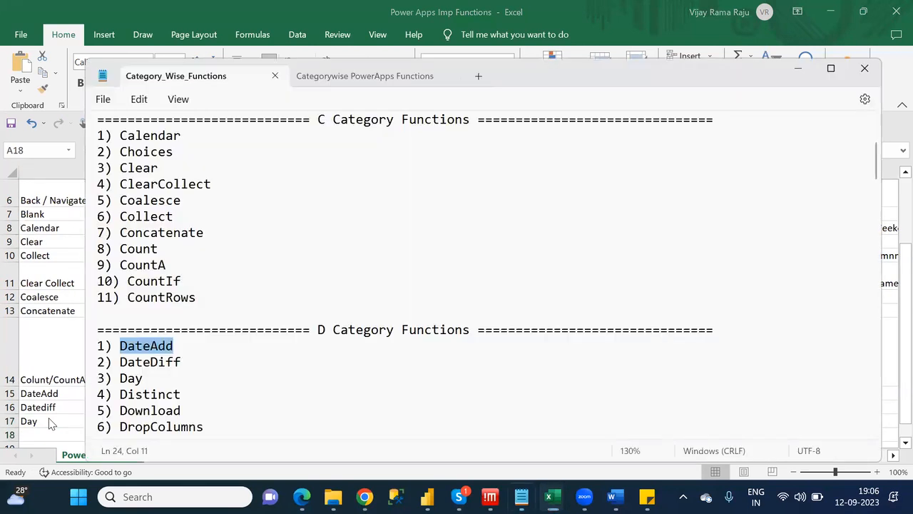
key(Down)
key(Down)
key(Down)
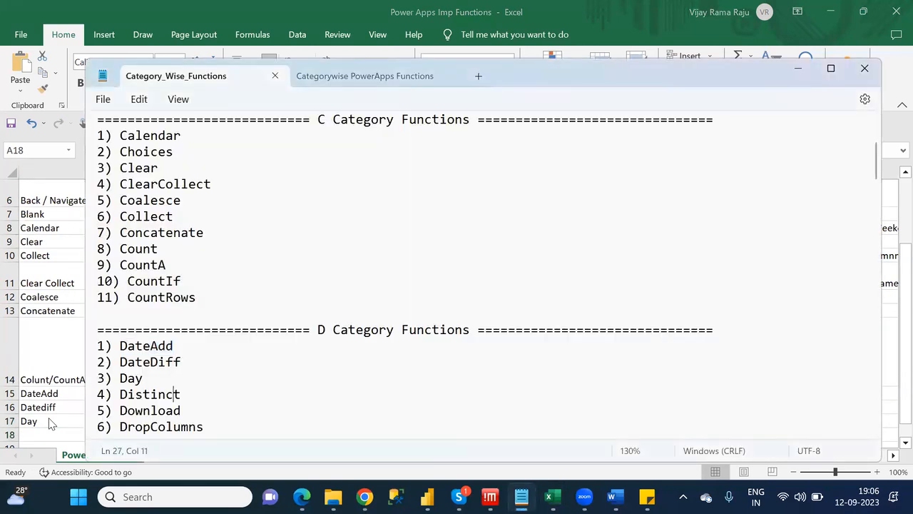
key(alt+Tab)
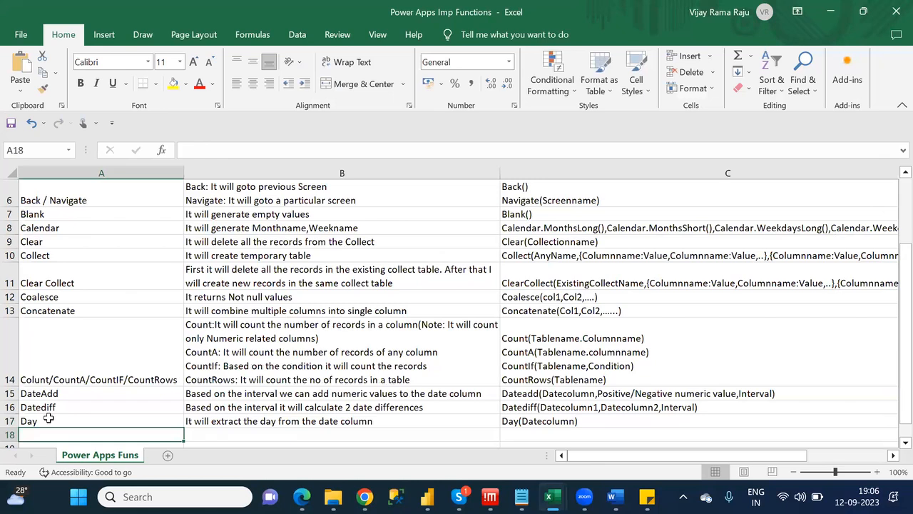
text(Distinct)
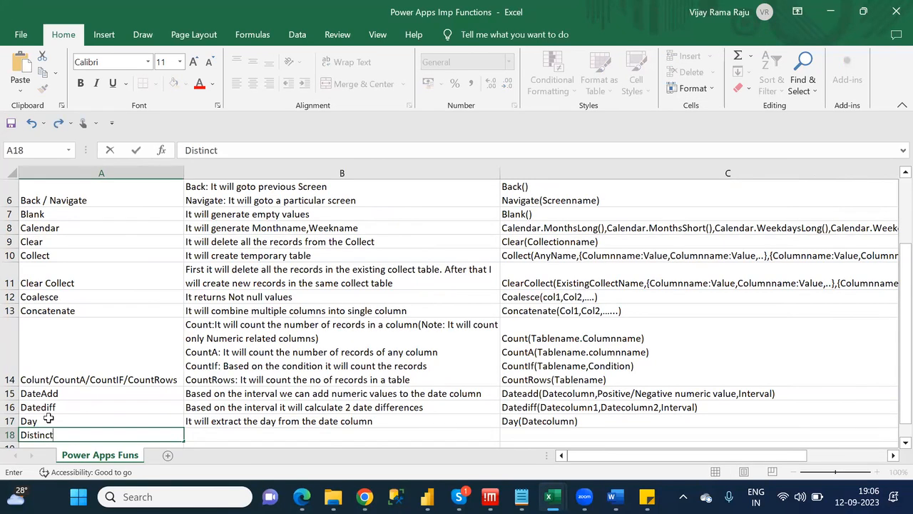
key(Tab)
Enter the Distinct description "It will take the unique values of a column" in cell B18.
text(I)
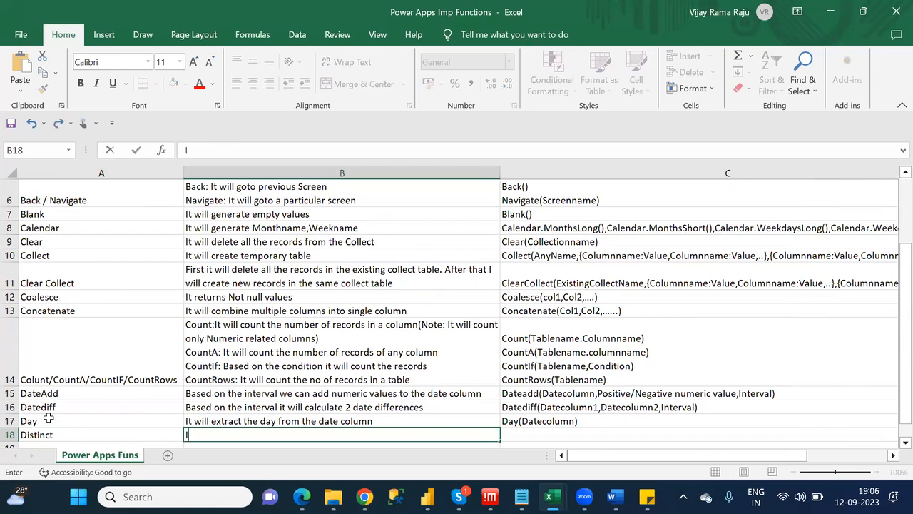
text(t will uniques)
key(BackSpace)
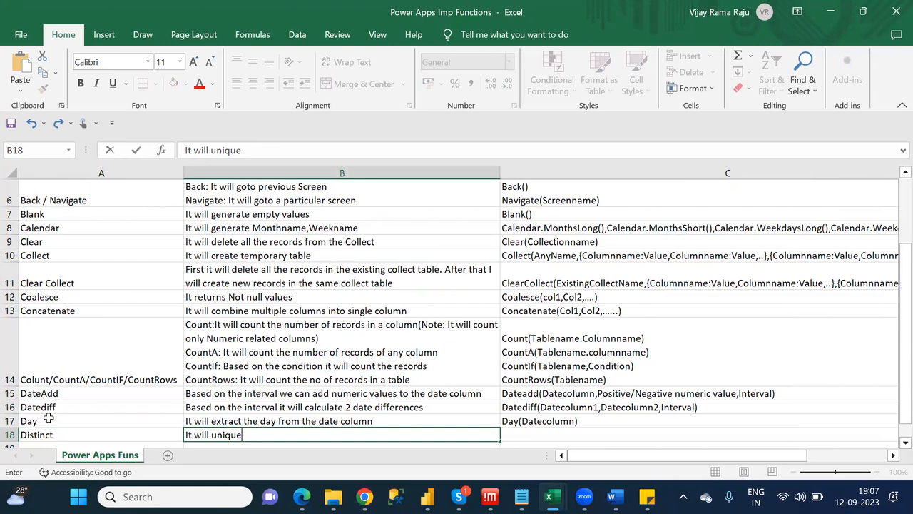
text(values of a column)
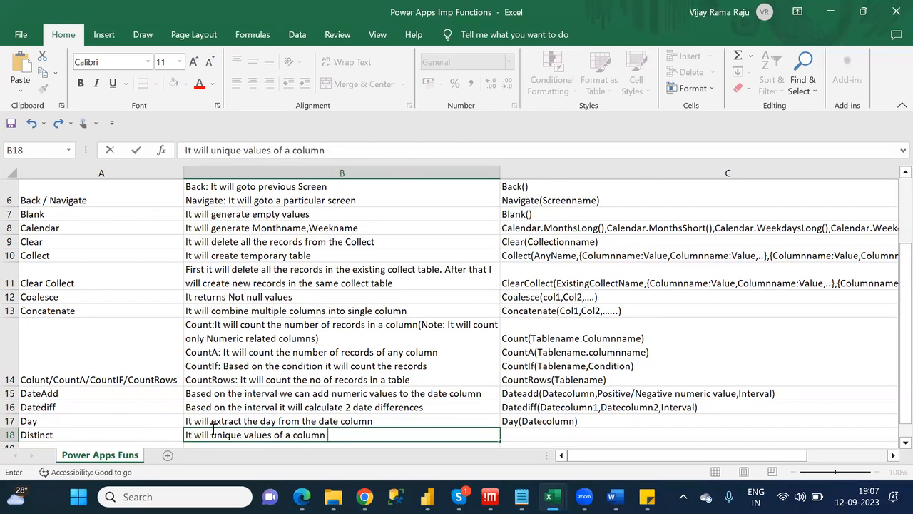
click(208, 151)
text(take the)
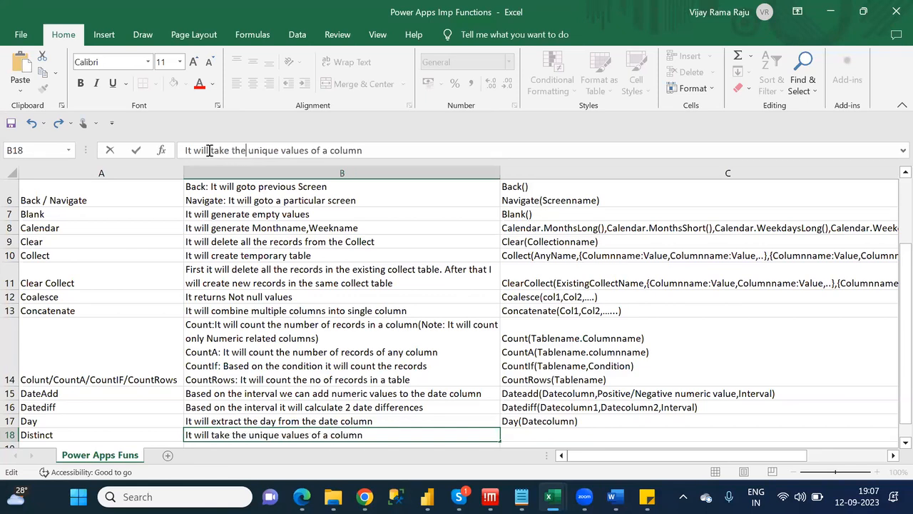
Enter the Distinct syntax "Distinct(Tablename,Columnname)" in cell C18.
click(538, 436)
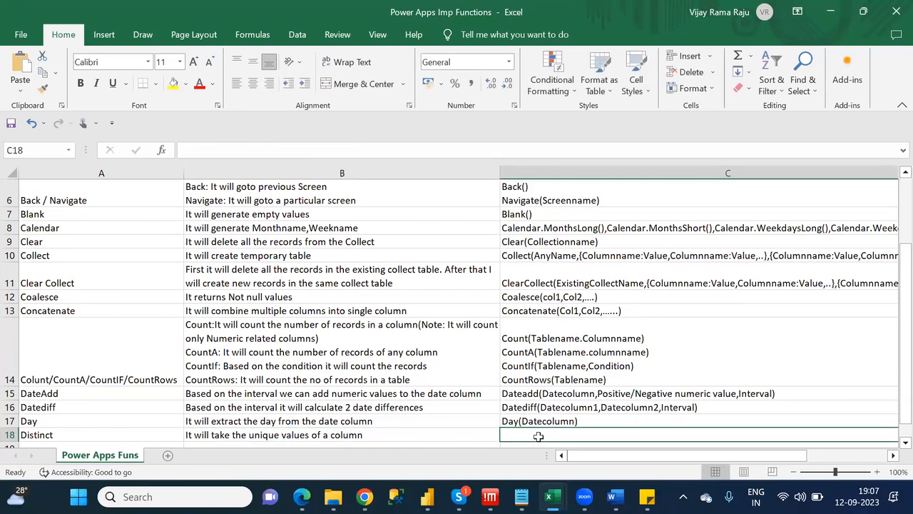
text(Distinc)
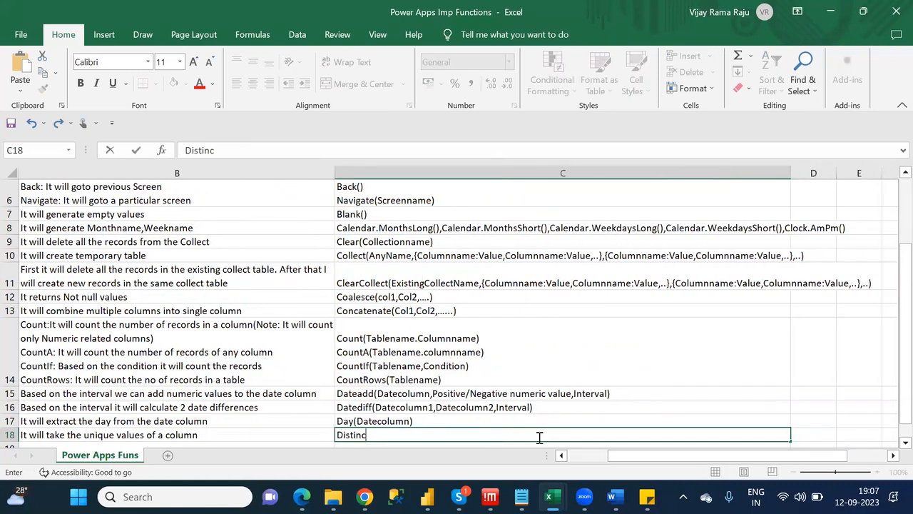
text(t(table)
key(BackSpace)
key(BackSpace)
key(BackSpace)
key(BackSpace)
key(BackSpace)
text(Tablenam)
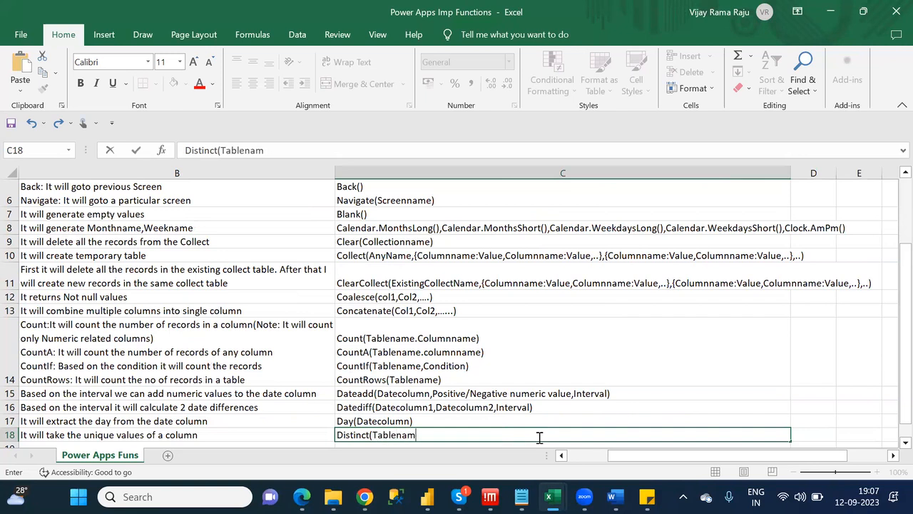
text(e,Columnn ame)
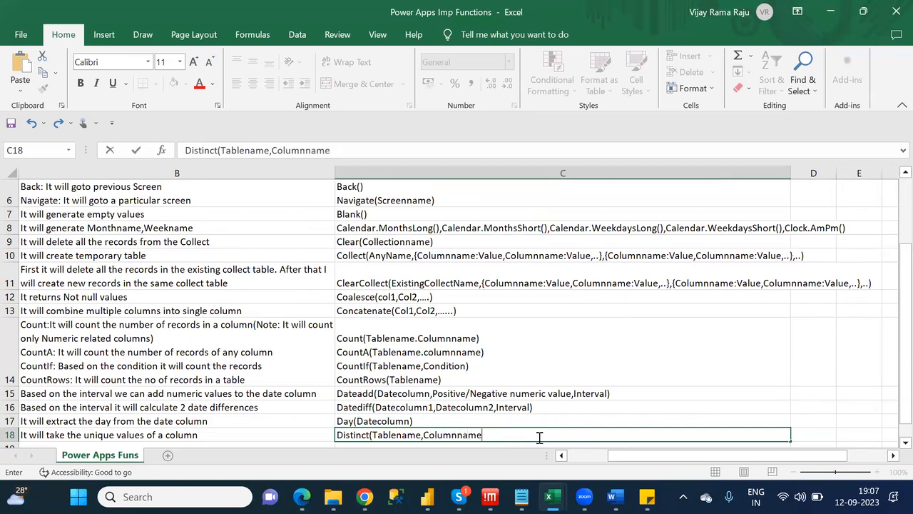
text())
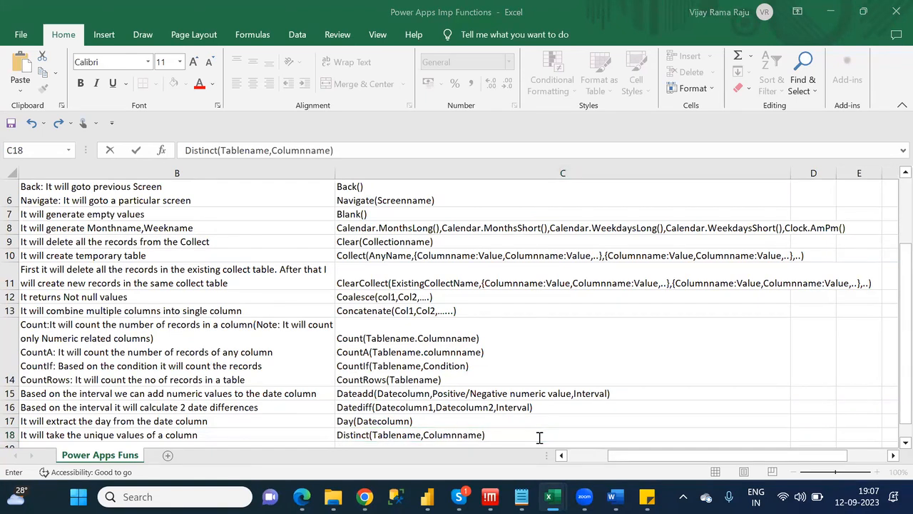
Switch to Chrome and find the Distinct function in the D section of the Power Fx formula reference page.
key(alt+Tab)
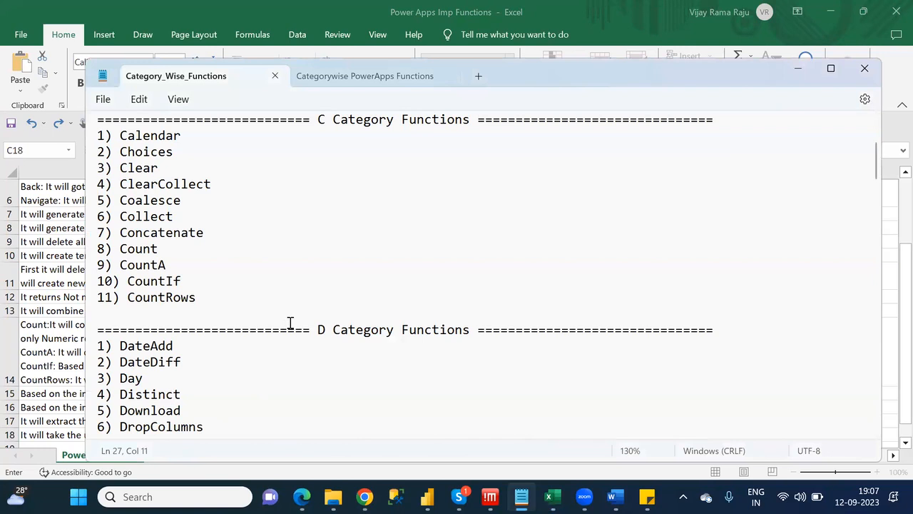
mouse_move(364, 497)
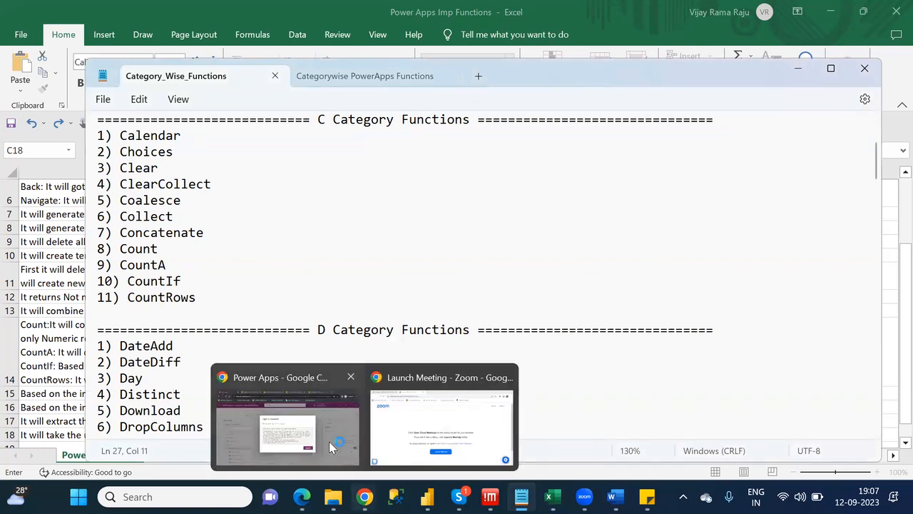
click(326, 418)
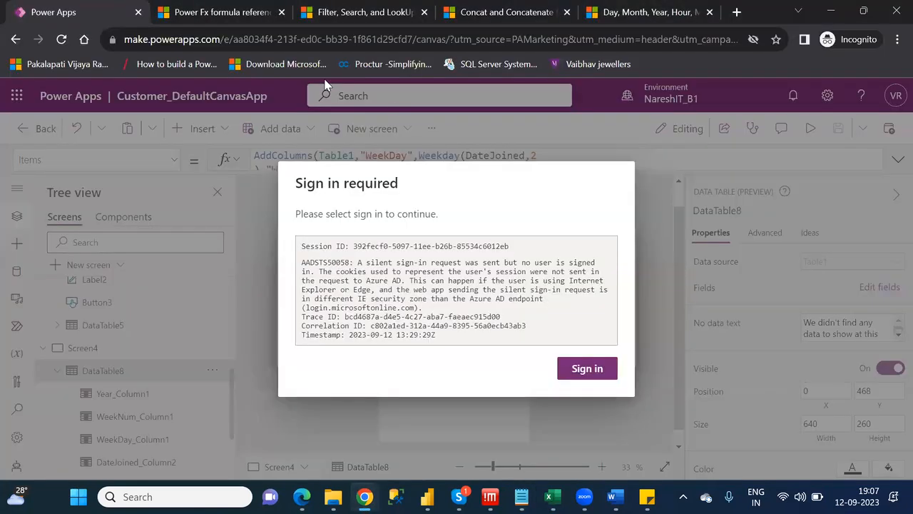
click(240, 17)
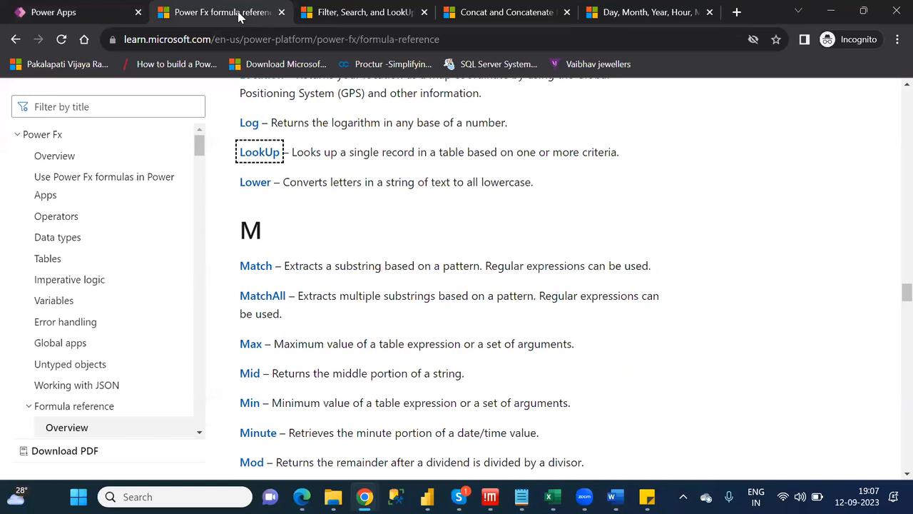
scroll(238, 18, up, 20)
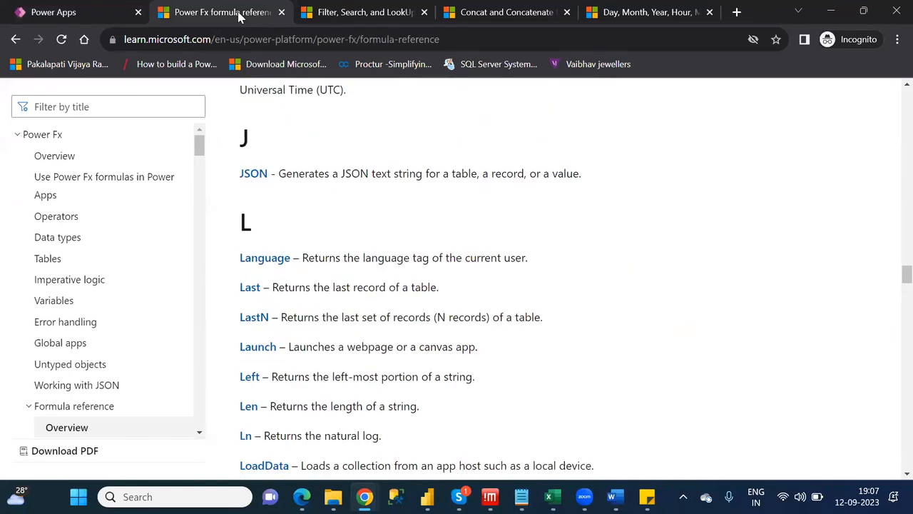
key(Page_Up)
key(Page_Down)
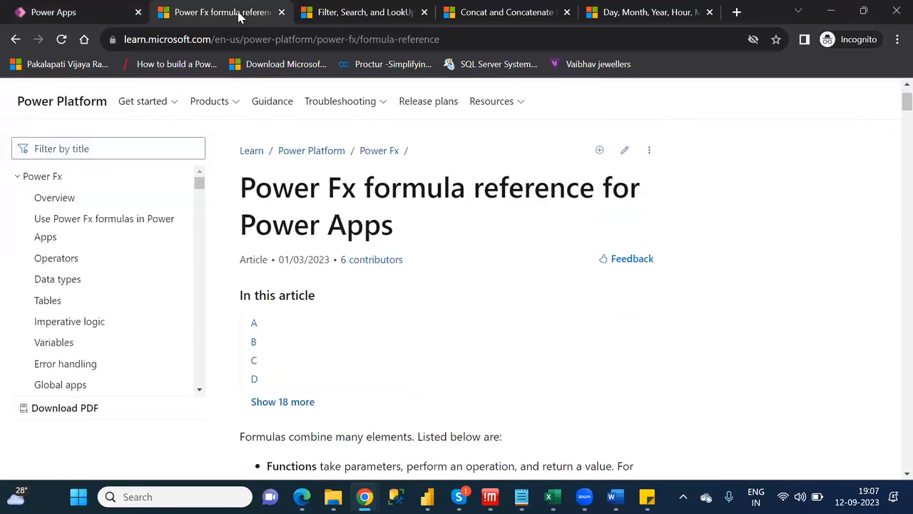
key(Page_Down)
key(Page_Down)
key(Page_Down)
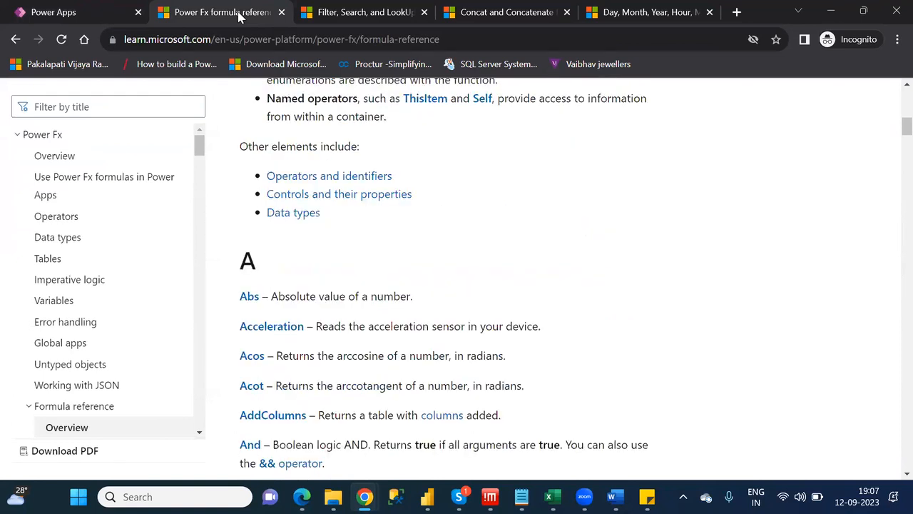
key(Page_Down)
key(Page_Down)
key(Page_Down)
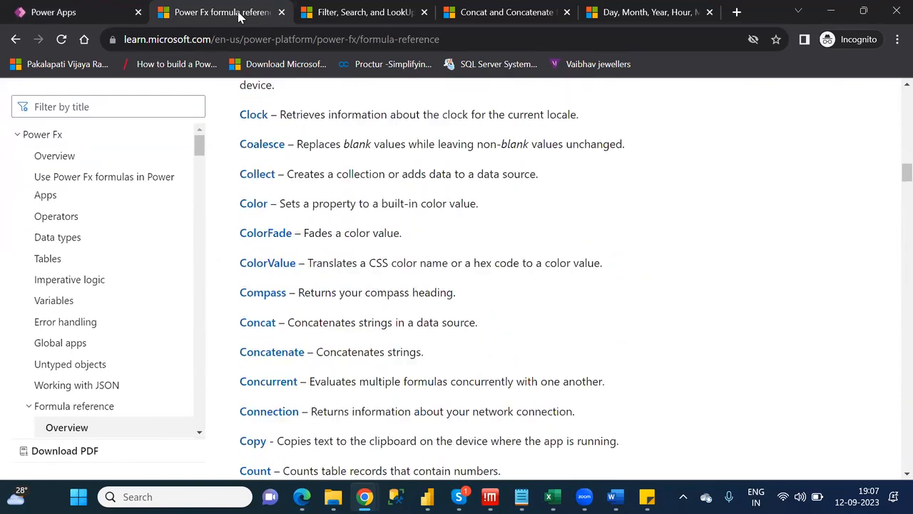
key(Page_Down)
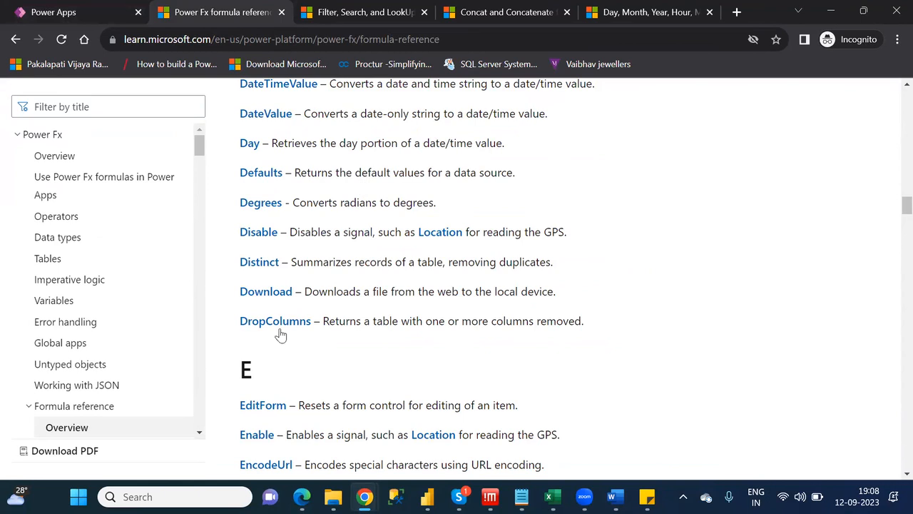
Open the Distinct function's documentation in a new browser tab and examine its example formula.
ctrl+click(259, 268)
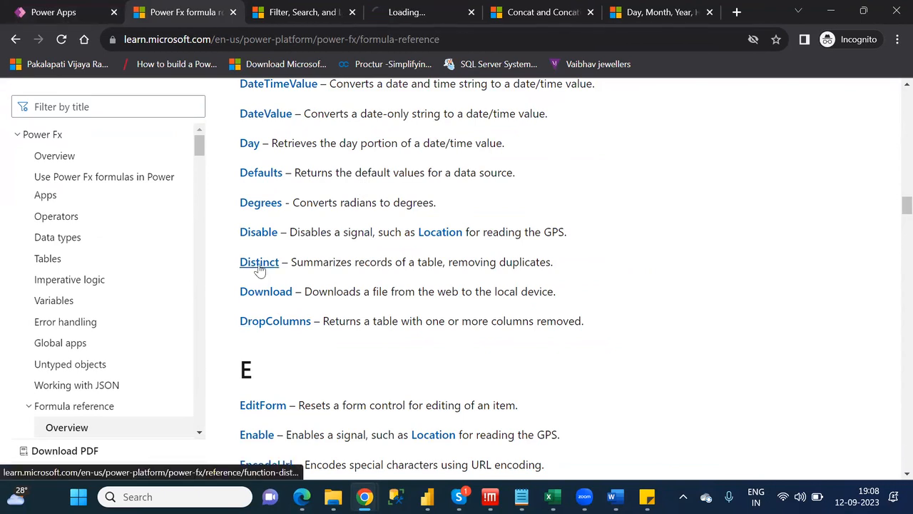
click(350, 13)
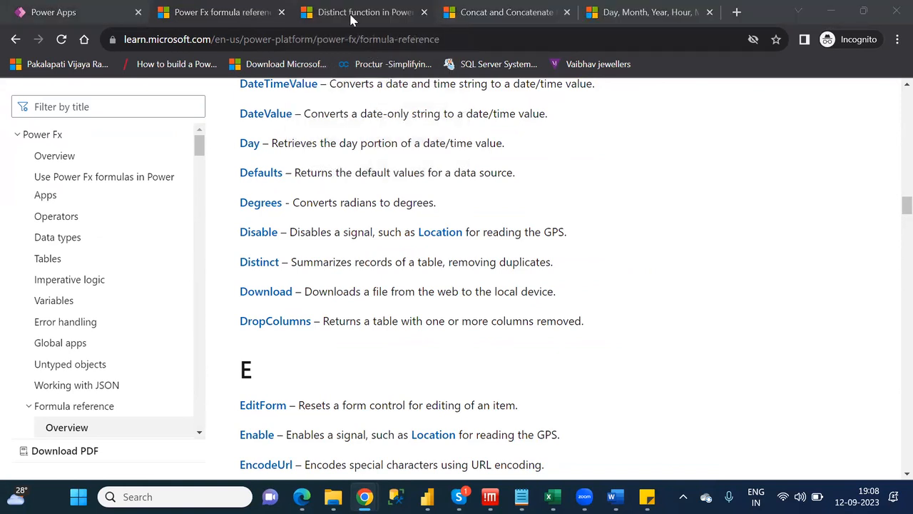
click(350, 14)
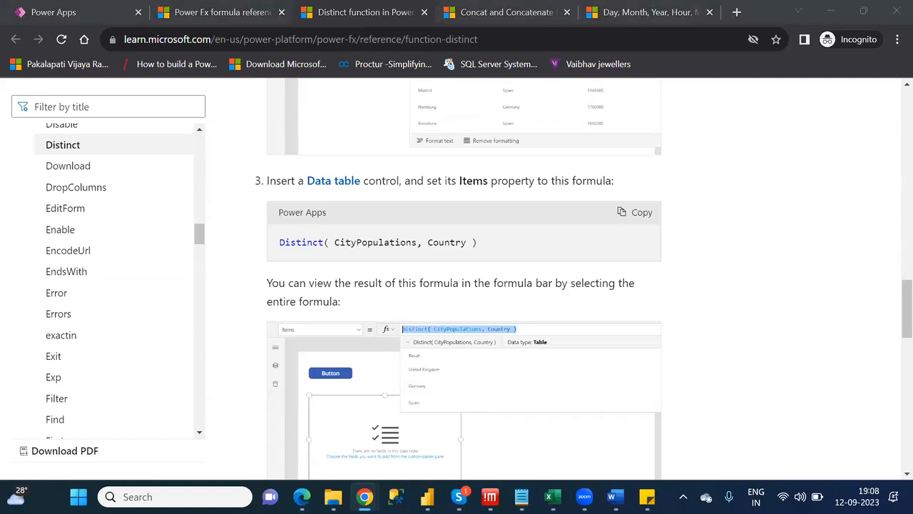
Return to the Excel sheet, commit the Distinct syntax in C18 and select cell A19.
mouse_move(549, 497)
click(594, 437)
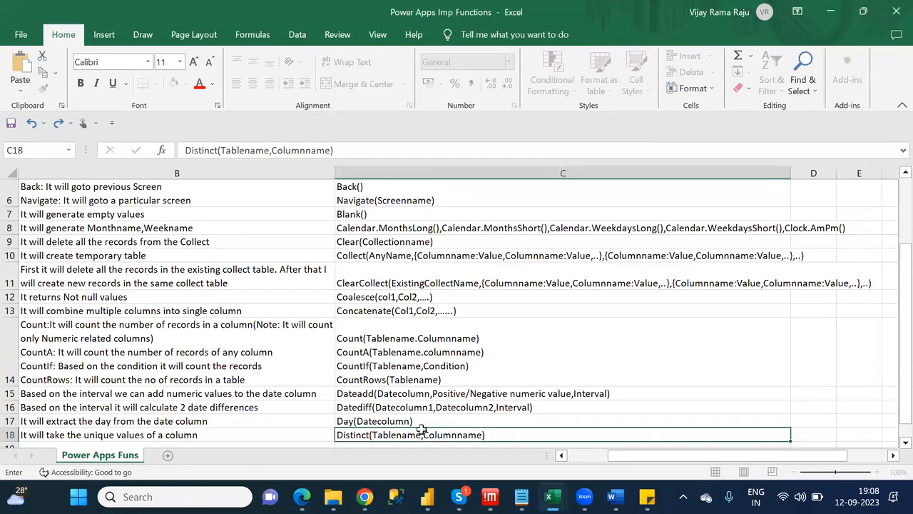
key(Return)
key(Left)
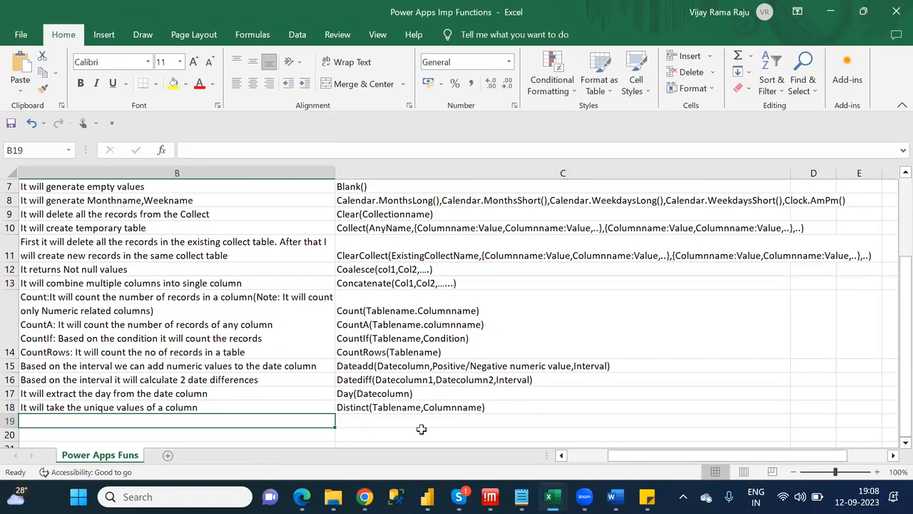
key(Left)
Look up the fifth D category function in the notes and enter Download in cell A19 of the Excel sheet.
key(alt)
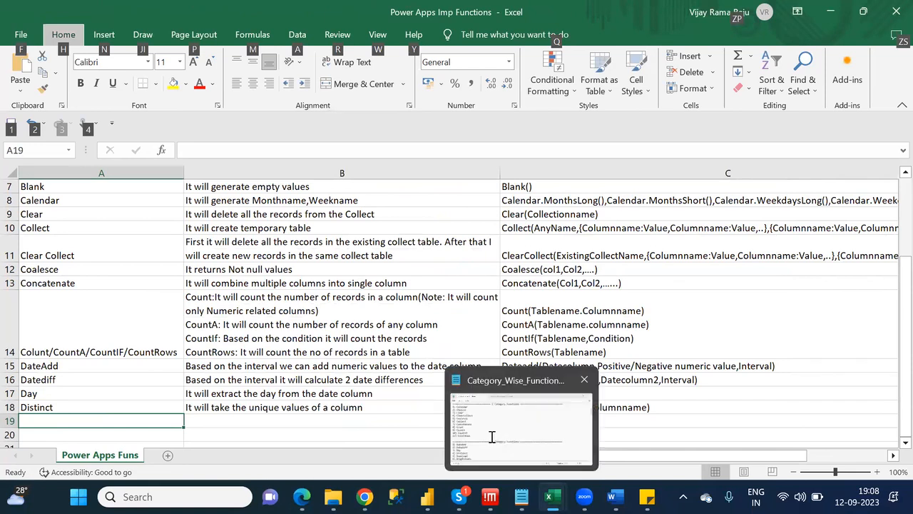
key(alt+Tab)
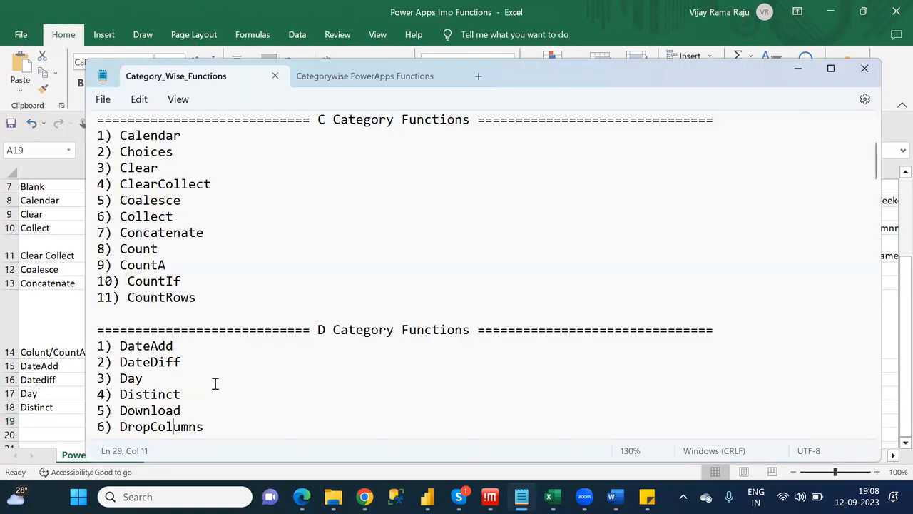
key(Down)
key(Down)
key(Down)
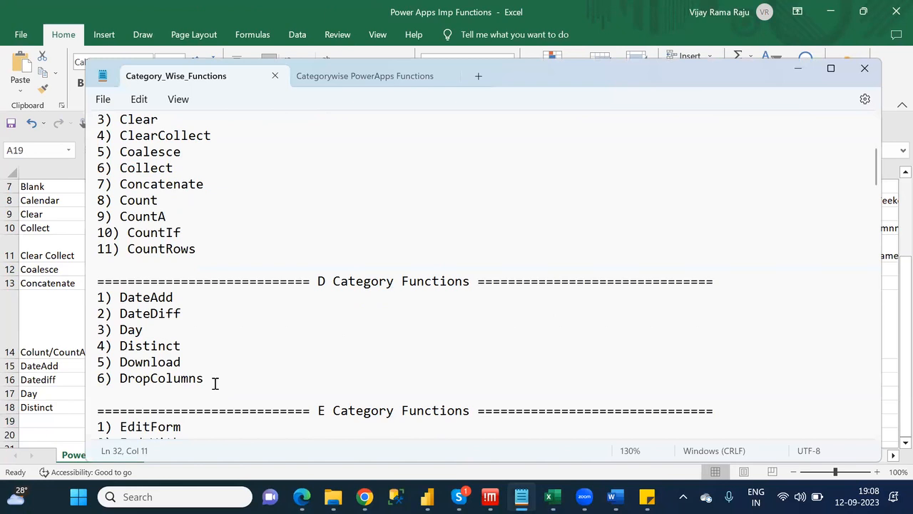
double_click(146, 361)
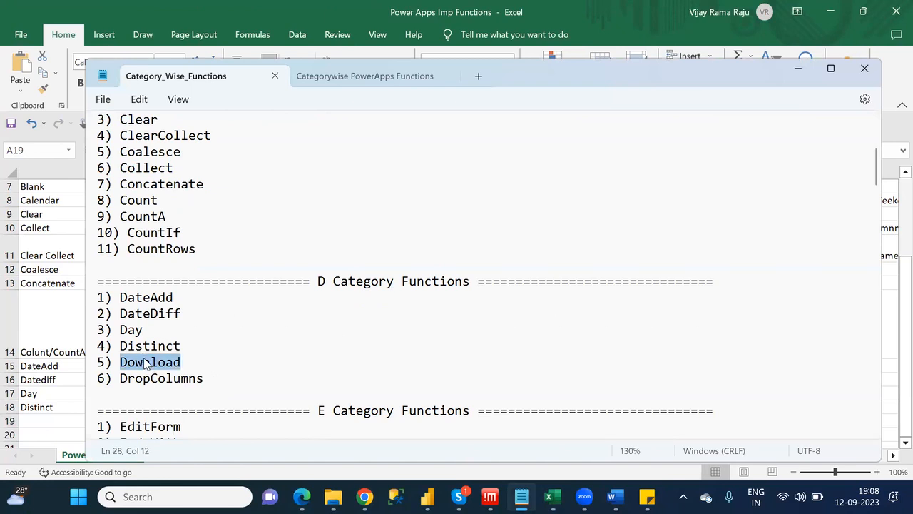
click(50, 423)
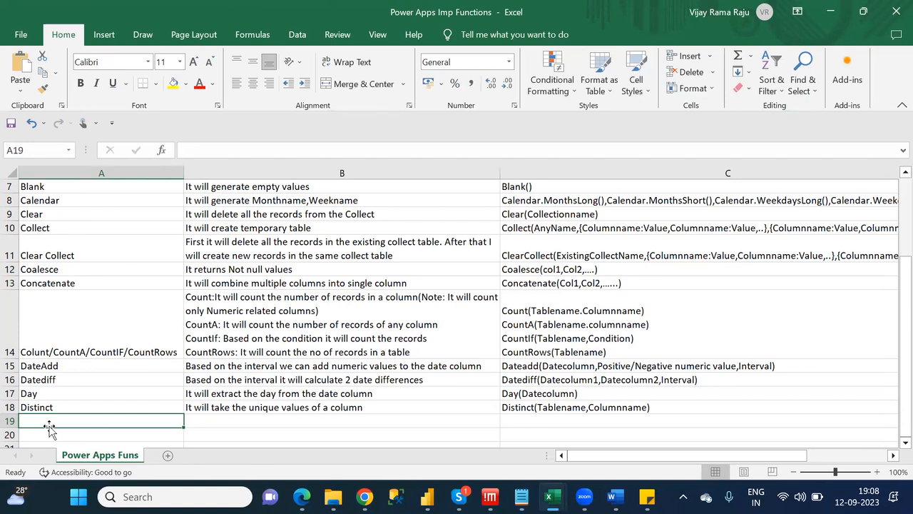
text(Downlo)
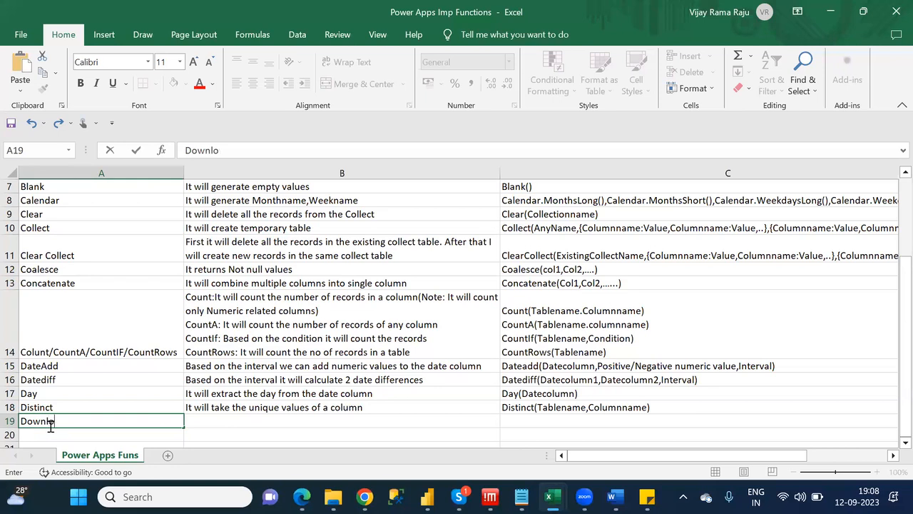
text(ad)
key(Tab)
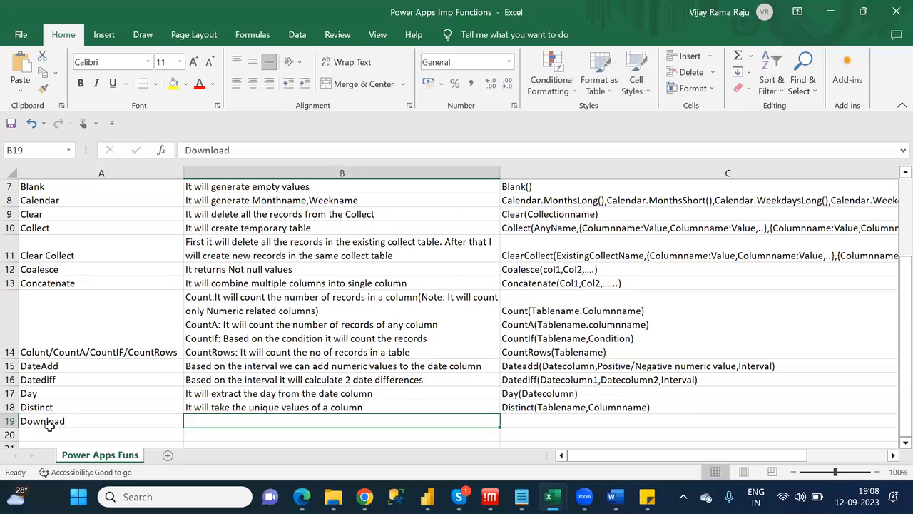
text(It)
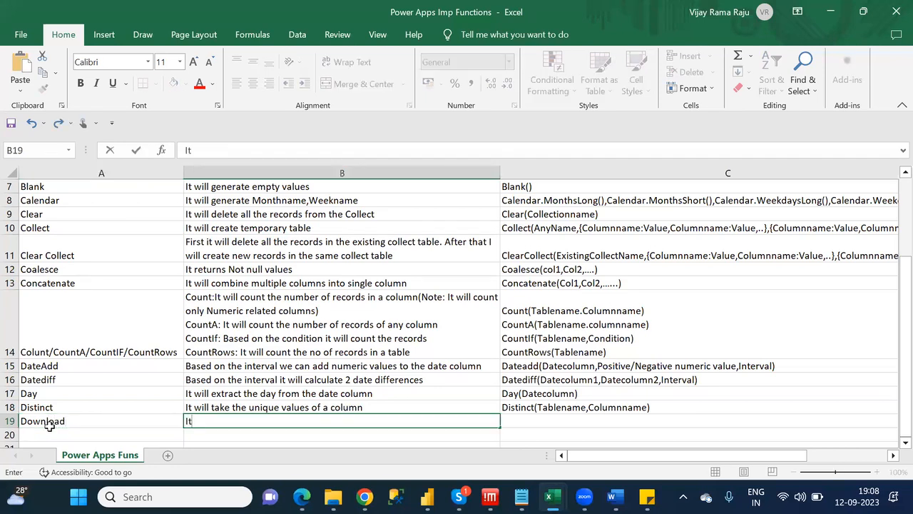
key(BackSpace)
key(BackSpace)
text(What )
text(ever you)
key(BackSpace)
key(BackSpace)
key(BackSpace)
text(URL )
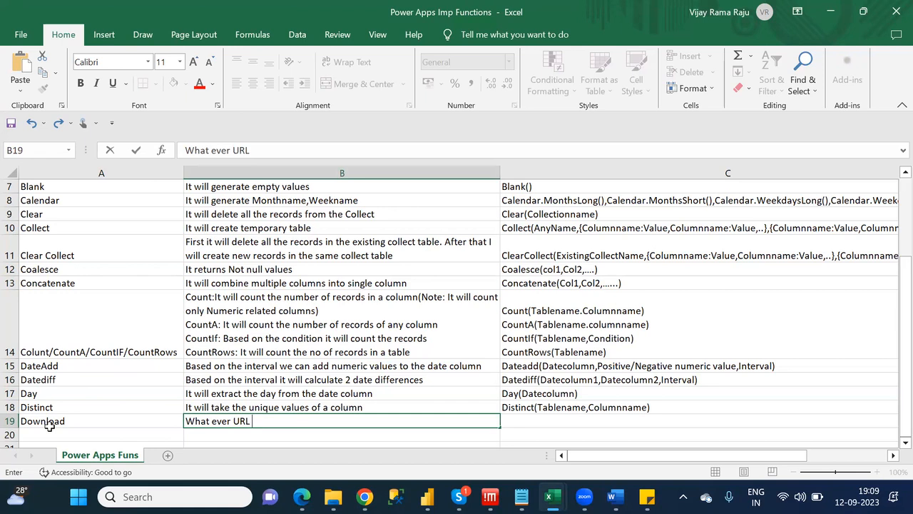
text(you mentioned)
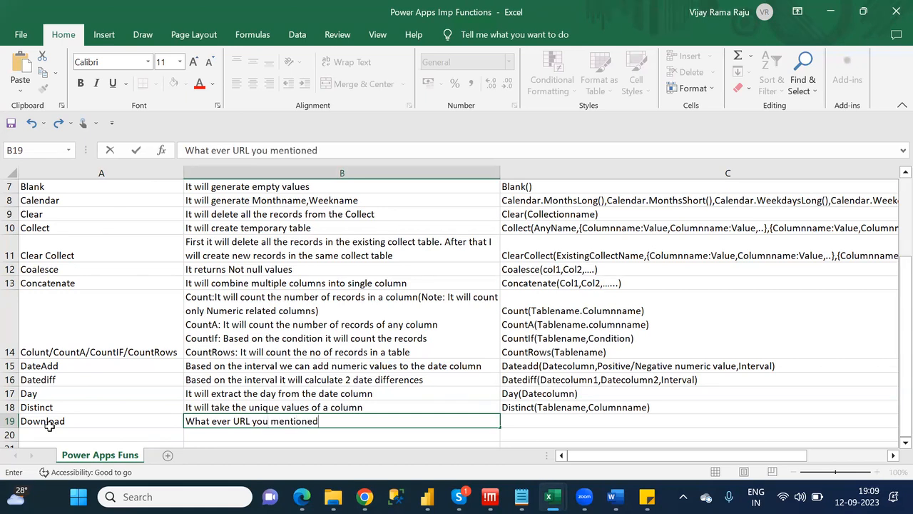
text( inside the f)
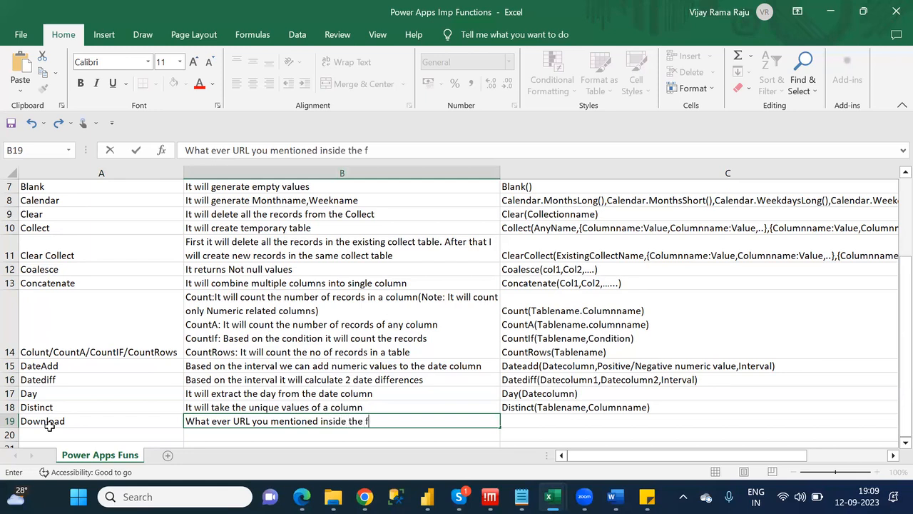
text(unction)
text(that par)
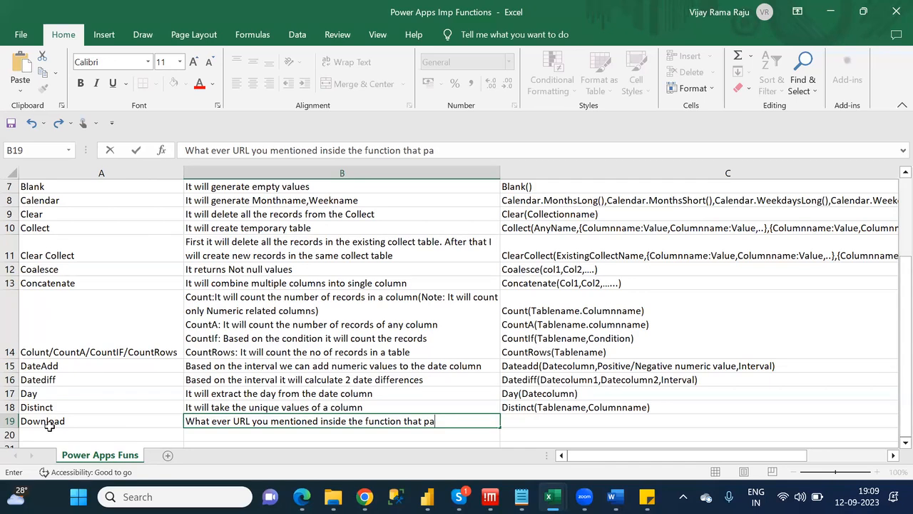
key(BackSpace)
key(BackSpace)
key(BackSpace)
key(BackSpace)
key(BackSpace)
key(BackSpace)
key(BackSpace)
key(BackSpace)
key(BackSpace)
key(BackSpace)
key(BackSpace)
key(BackSpace)
key(BackSpace)
key(BackSpace)
key(BackSpace)
key(BackSpace)
key(BackSpace)
key(BackSpace)
key(BackSpace)
key(BackSpace)
key(BackSpace)
key(BackSpace)
key(BackSpace)
key(BackSpace)
key(BackSpace)
key(BackSpace)
key(BackSpace)
Replace the draft description in B19 with "If you want to download any particular file then we have to use Download Function".
text(If you want to a)
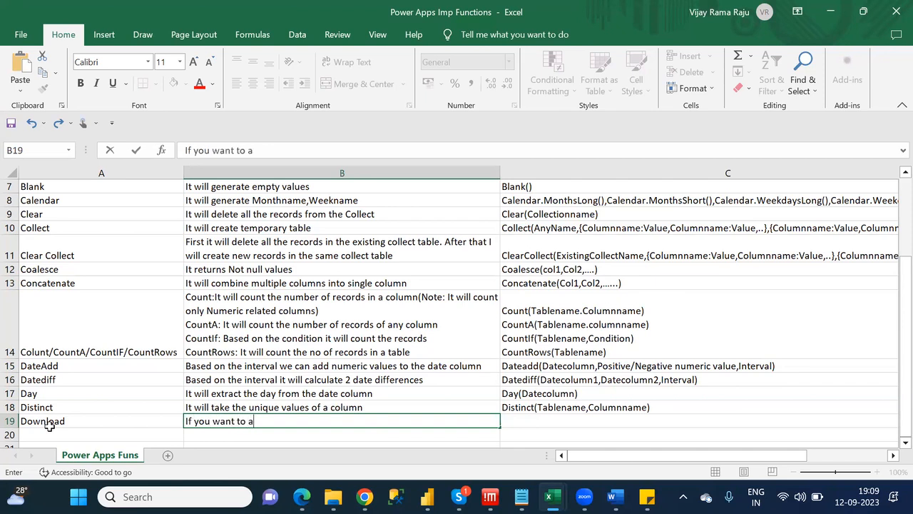
key(BackSpace)
text(download an)
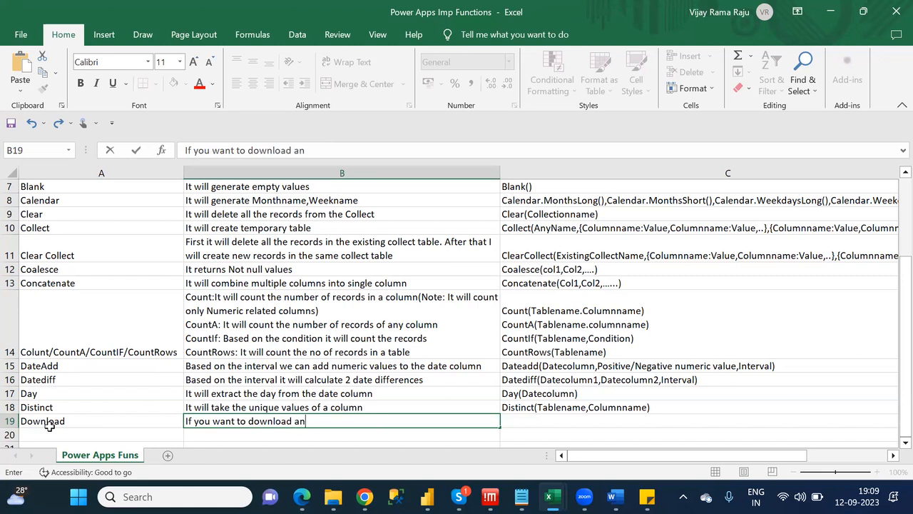
text(y particular fi)
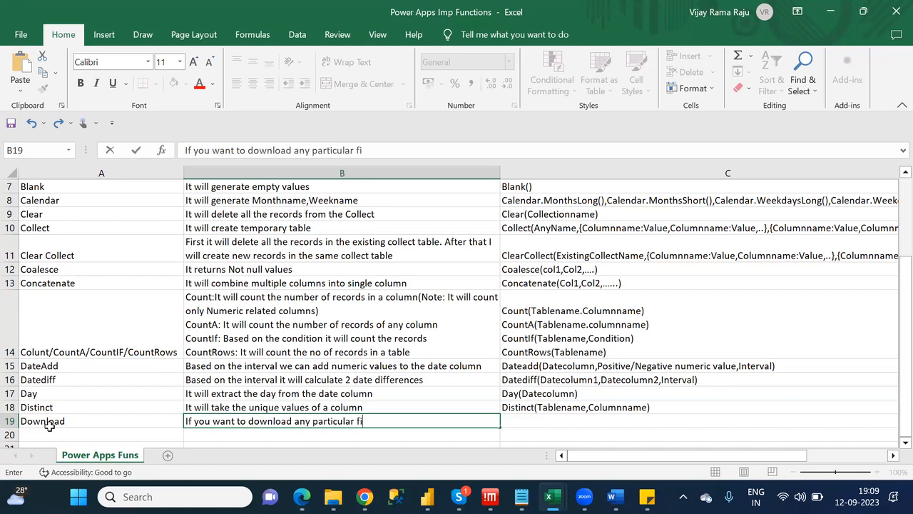
text(le then we have to use)
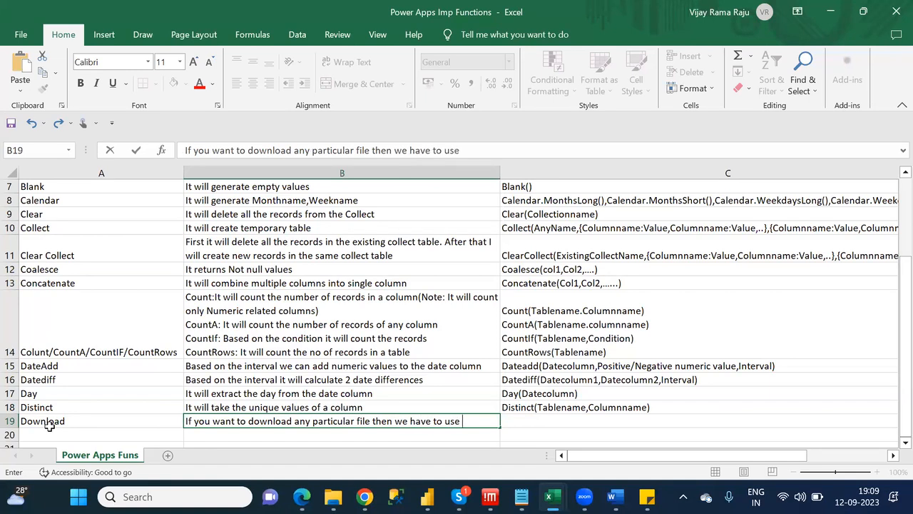
text( Download Function)
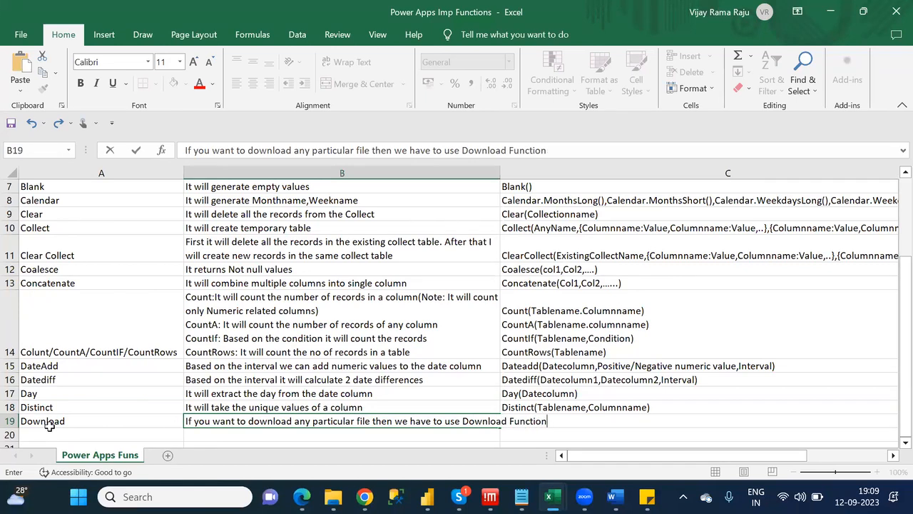
key(Return)
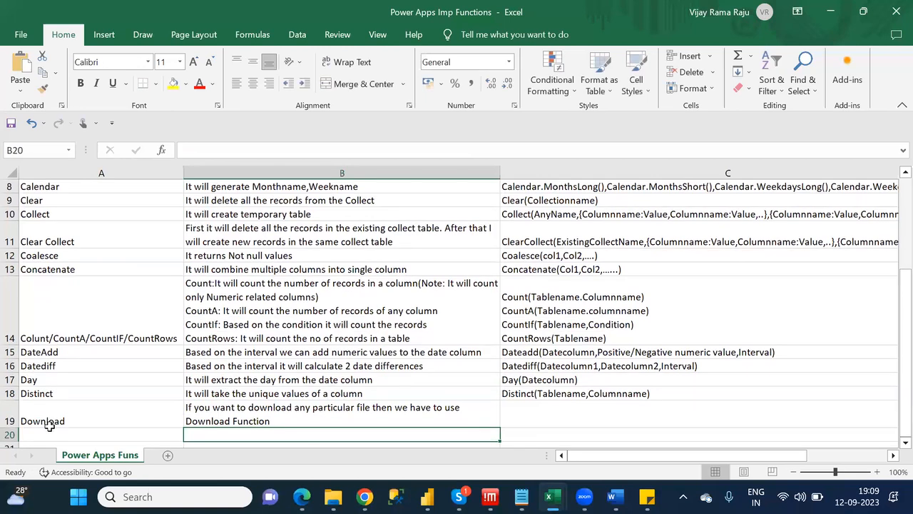
Enter the Download syntax in cell C19 as Download("") with an empty pair of quotes.
click(534, 420)
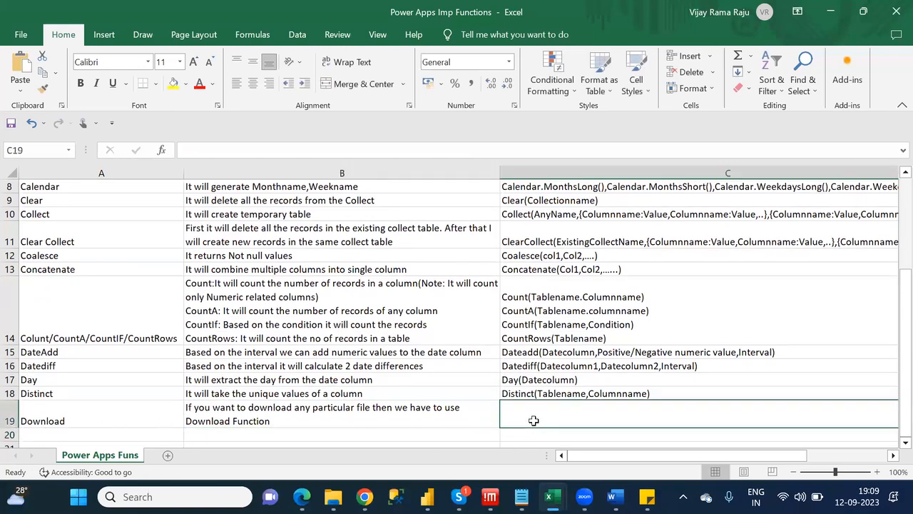
text(Do)
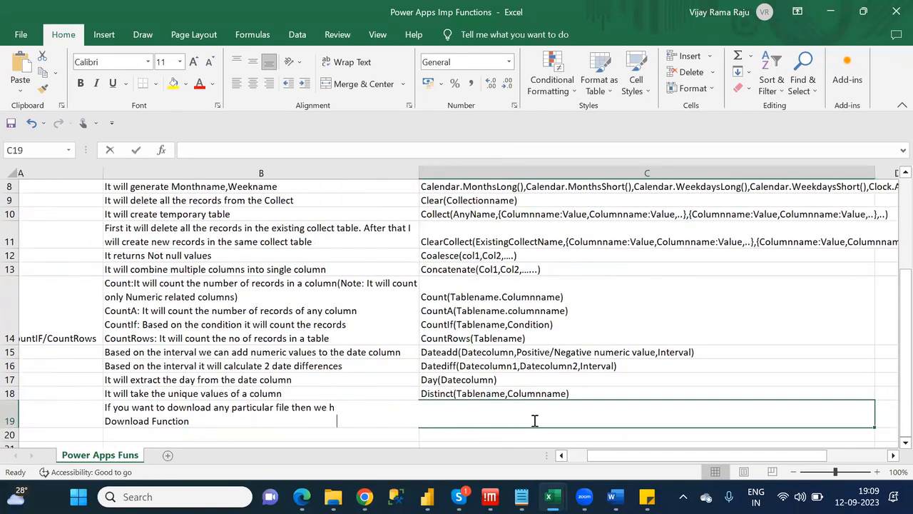
text(wnlo)
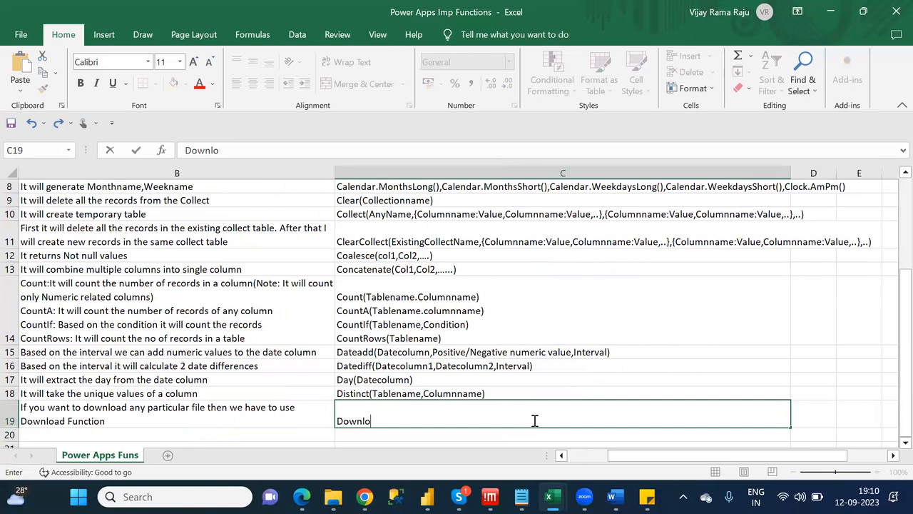
text(ad(""))
key(Left)
key(Left)
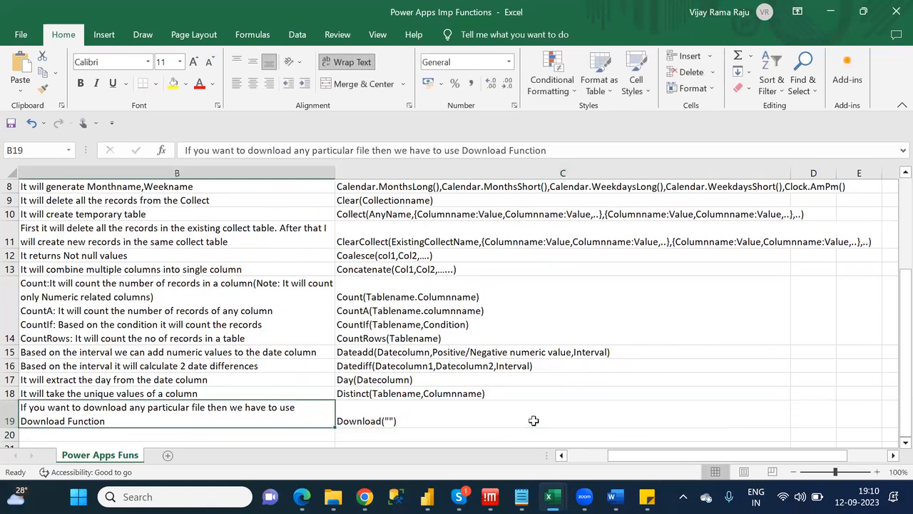
Fill in URL link between the quotes of the Download syntax in C19.
click(555, 419)
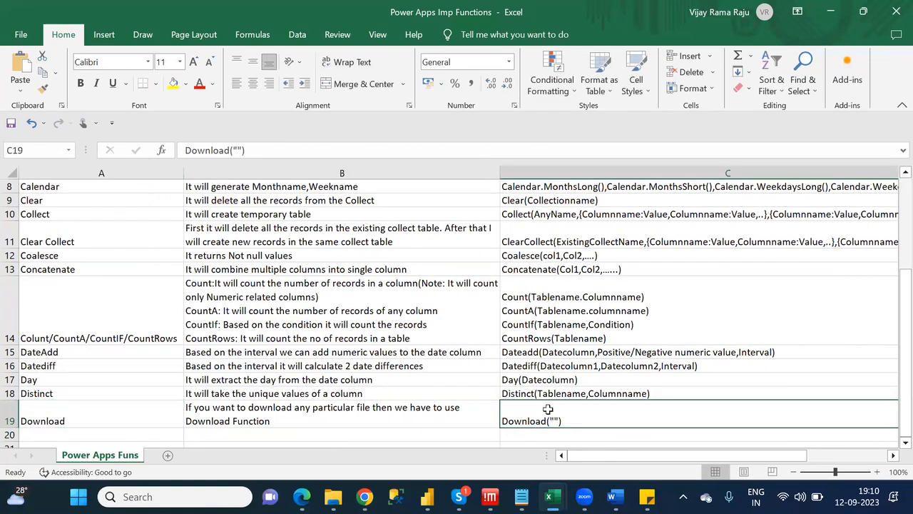
click(239, 149)
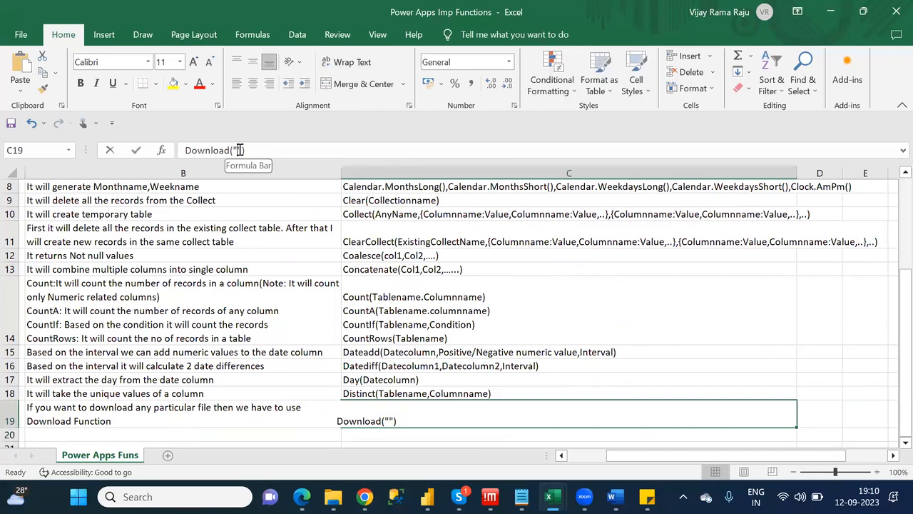
text(URL lin)
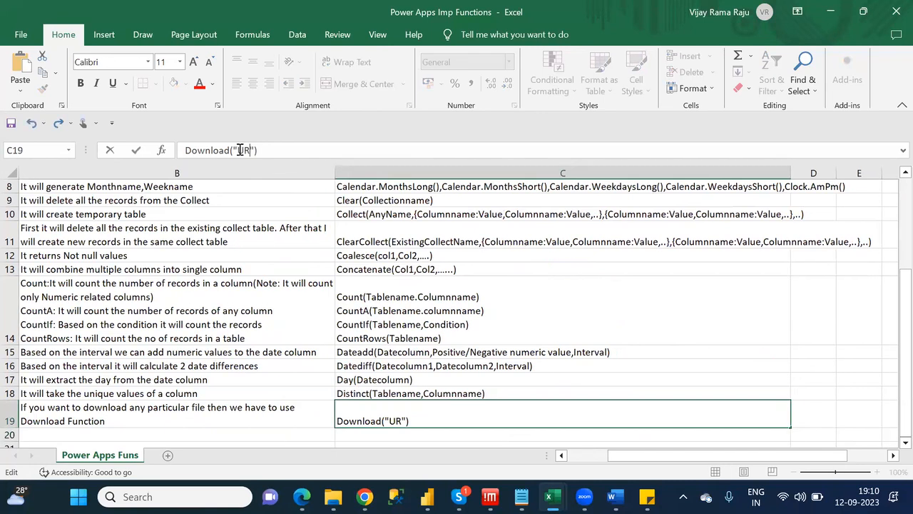
text(k)
key(ctrl+Return)
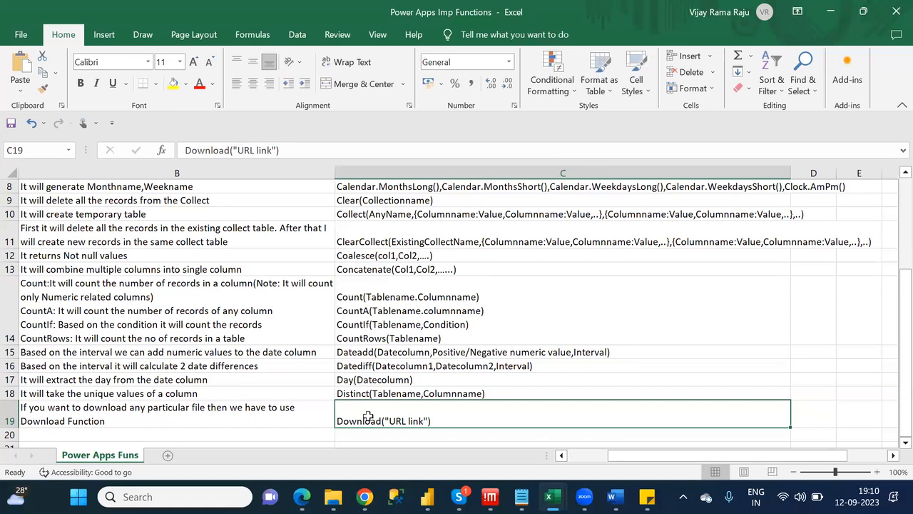
Look up the sixth D category function in the notes and enter DropColumns in cell A20 of the Excel sheet.
click(282, 431)
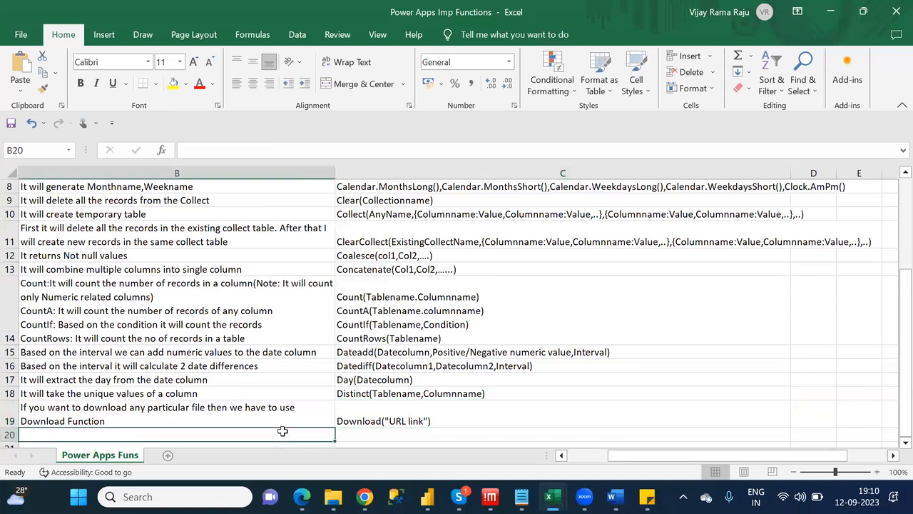
key(Down)
key(Left)
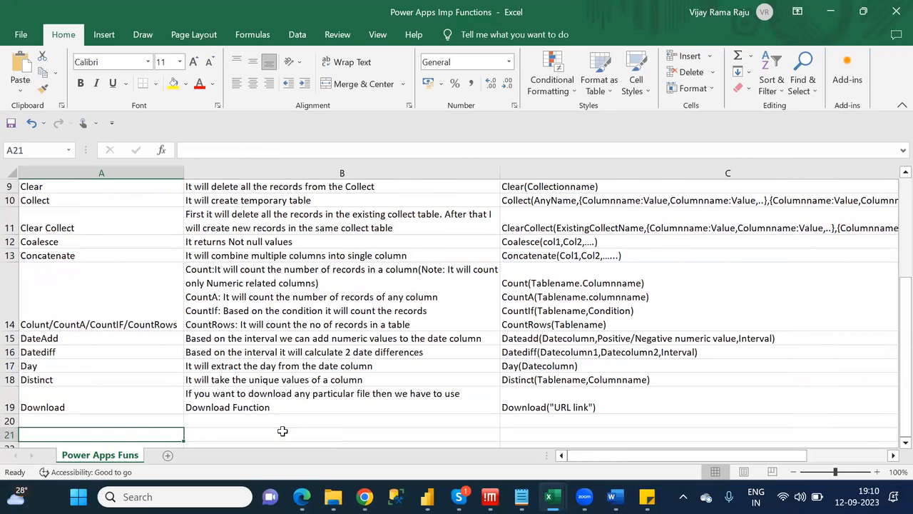
key(Up)
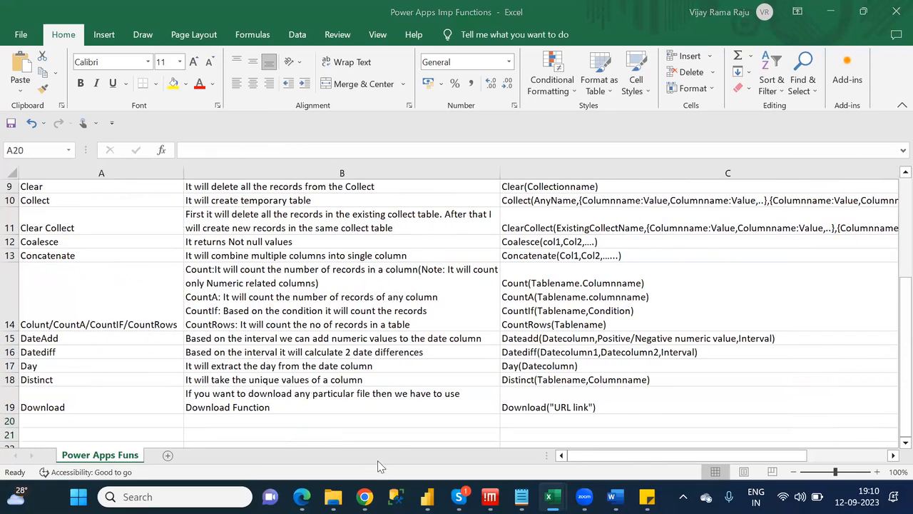
key(alt+Tab)
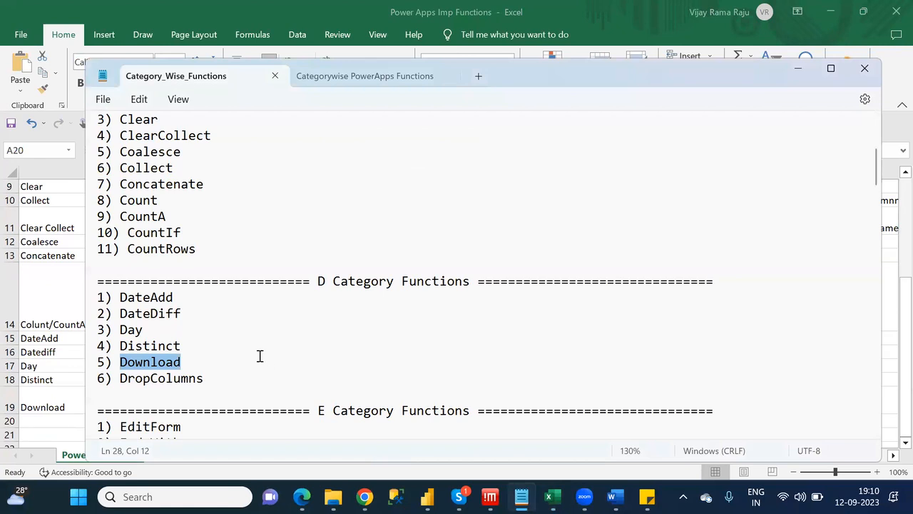
key(alt+Tab)
text(D)
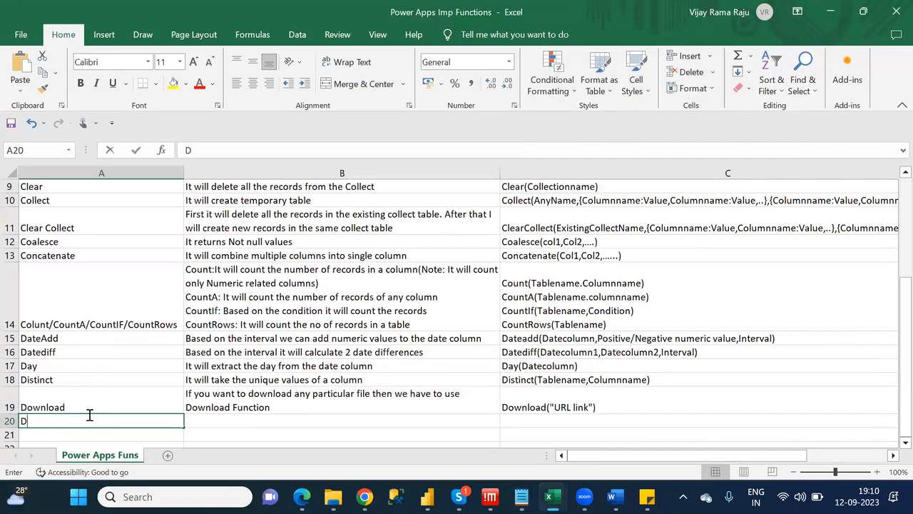
text(ropCOlu)
key(BackSpace)
text(olumns)
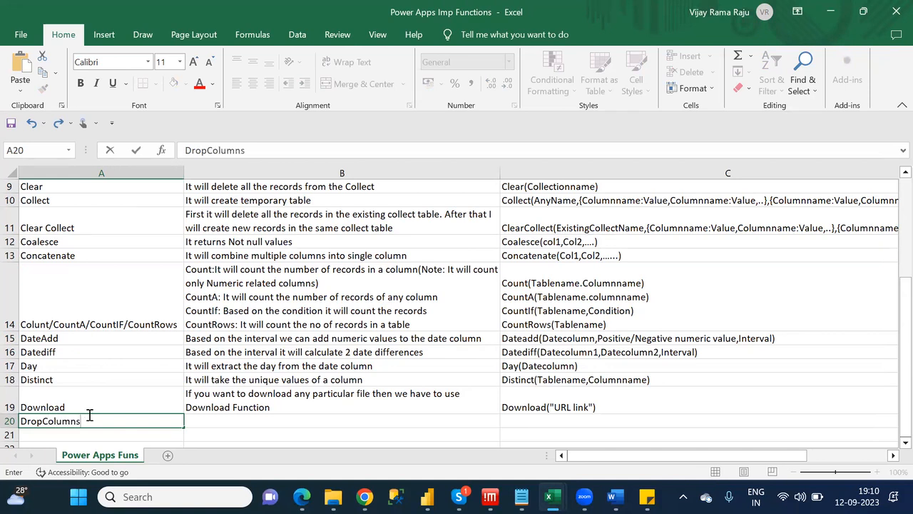
key(Tab)
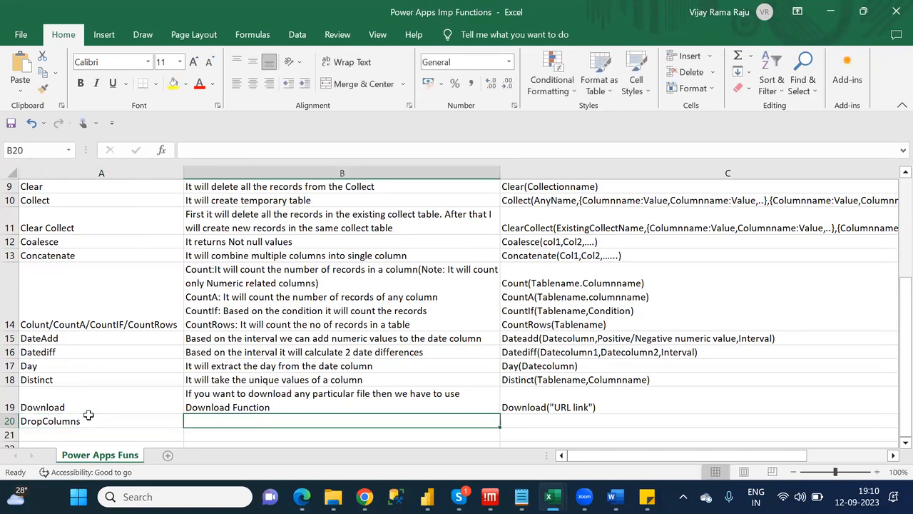
Describe DropColumns in cell B20 as "If you want to delete the columns from the existing table".
key(F2)
text(If you want to download any particular file then we have to use Download Function)
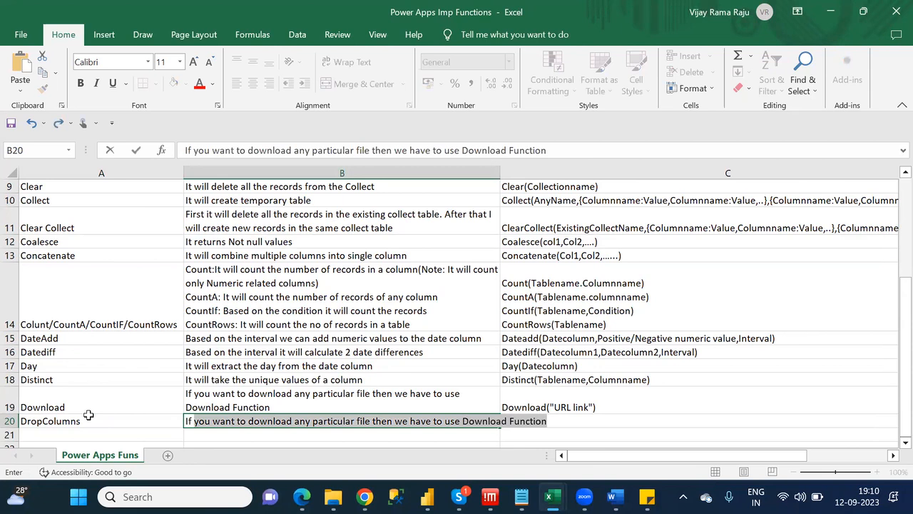
key(shift+Right)
key(shift+Right)
key(shift+Right)
key(shift+Right)
text(wnat)
key(BackSpace)
key(BackSpace)
key(BackSpace)
text(ant to)
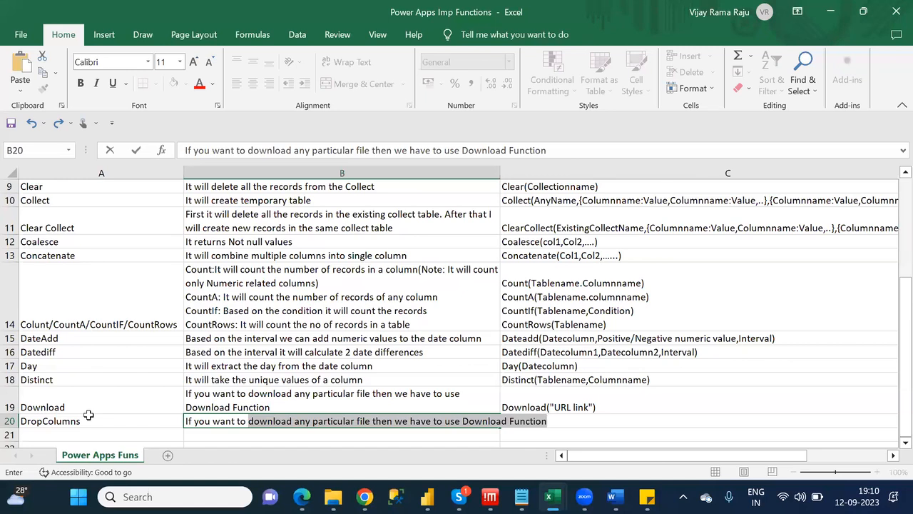
text(delete the )
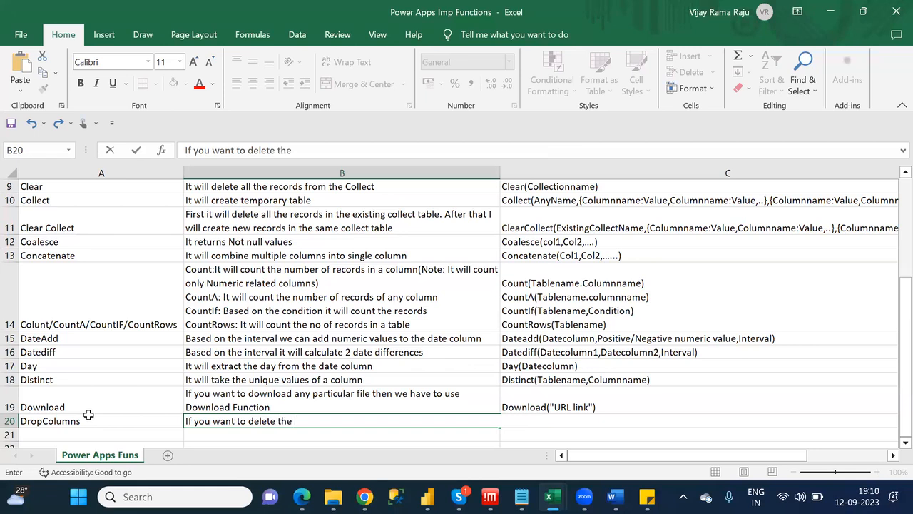
text(columns from)
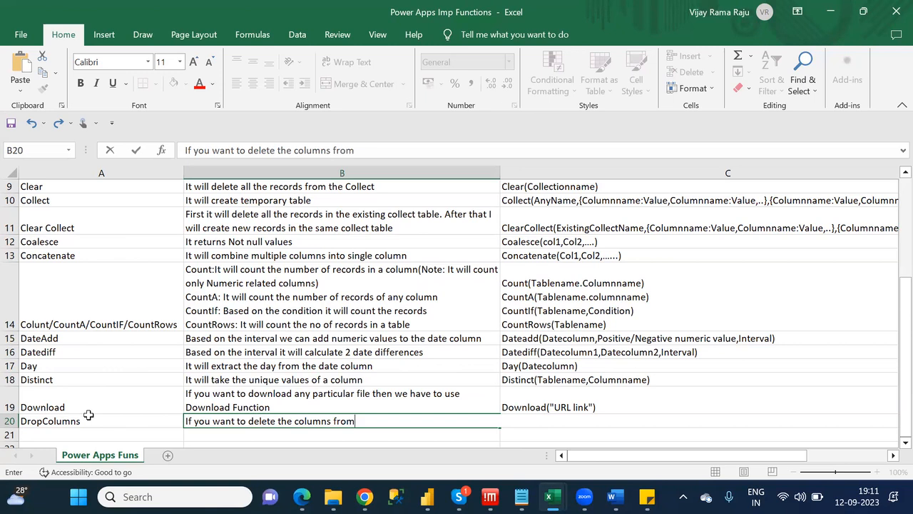
text( the existing table)
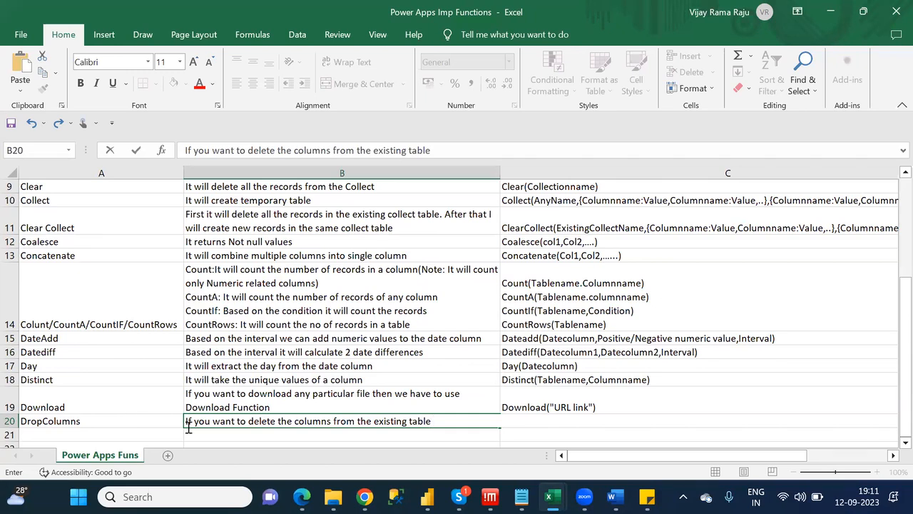
key(F2)
Begin the DropColumns syntax in cell C20 with DropColumns(Tablename,Dropcolumnname1.
click(535, 379)
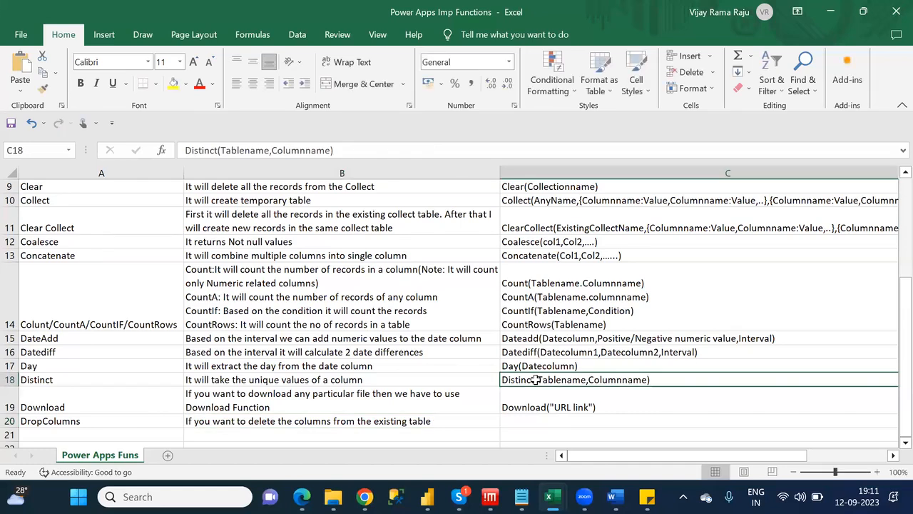
key(Down)
key(Down)
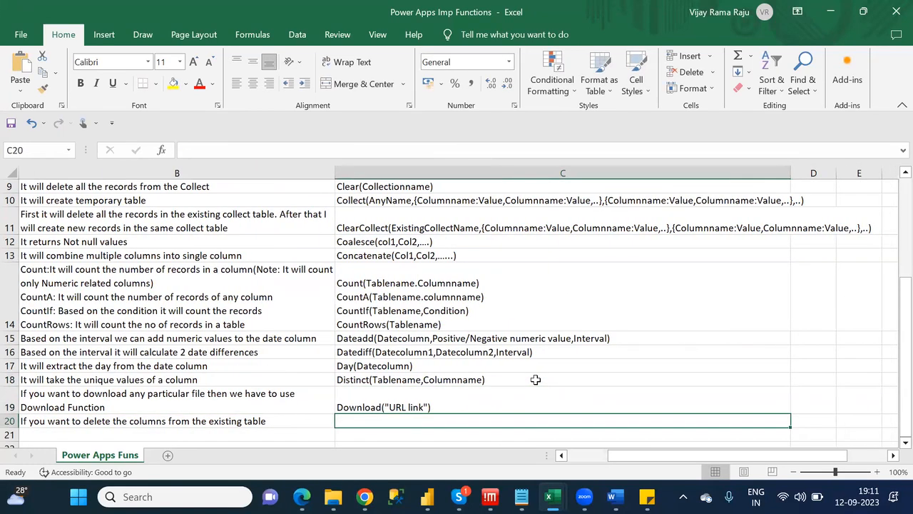
text(DropC)
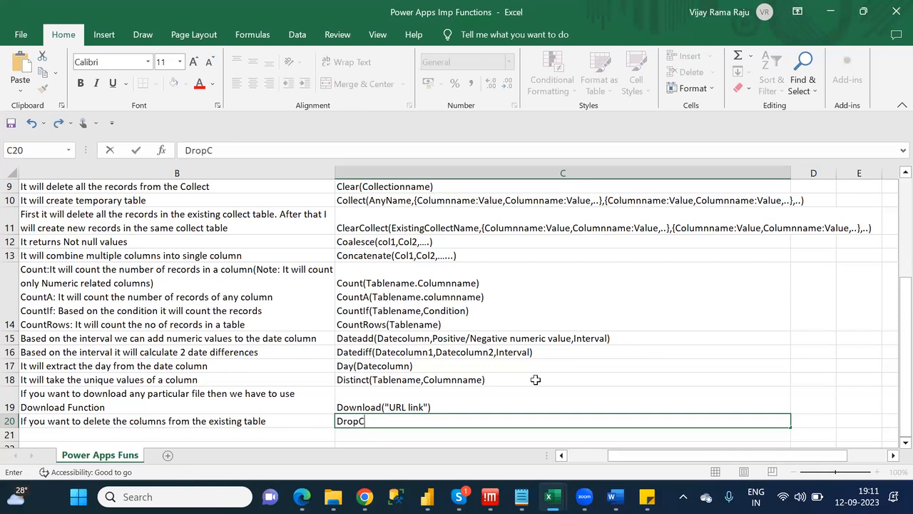
text(olumns(Ta)
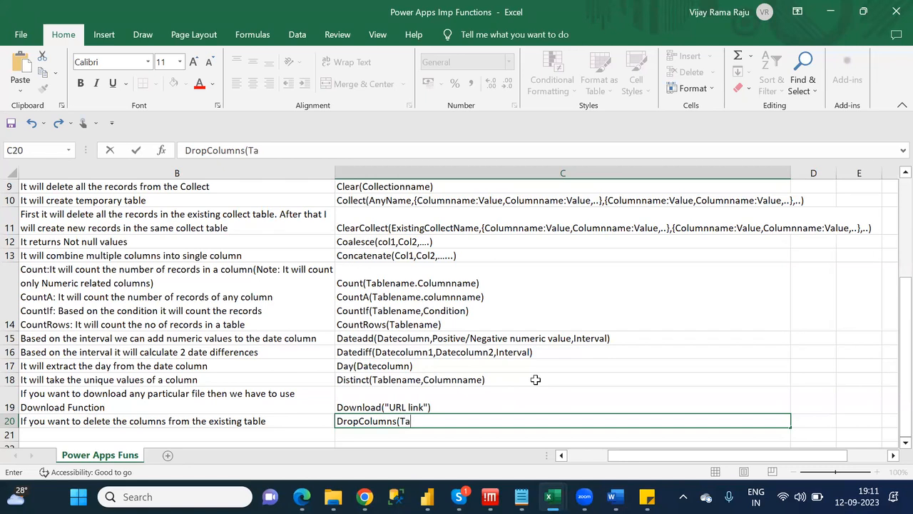
text(blename,Dropcolu)
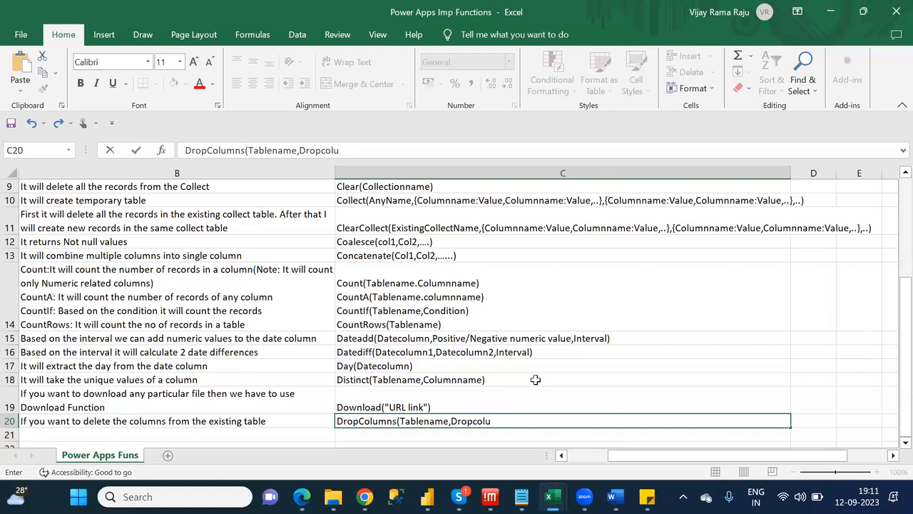
text(mnnames)
key(BackSpace)
text(1)
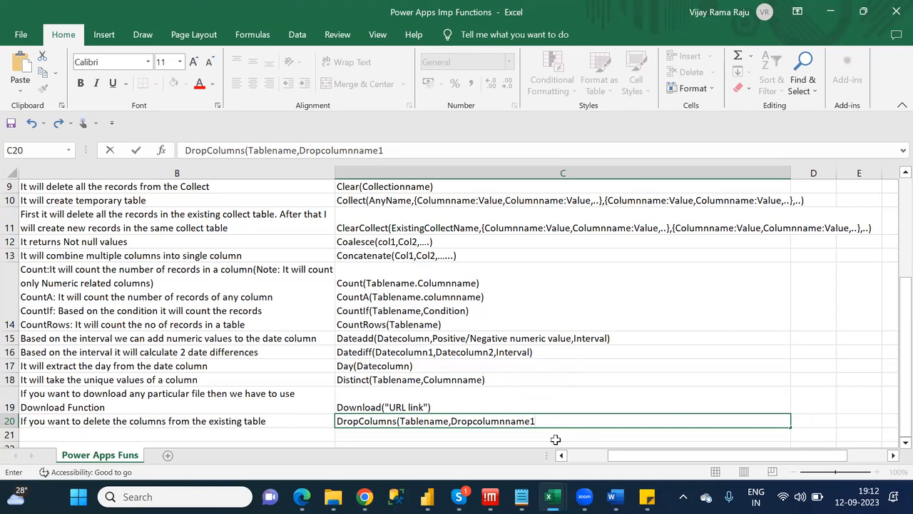
Copy the Dropcolumnname1 argument as a second argument Dropcolumnname2, complete the C20 syntax with ,....) and commit it.
drag(536, 420, 452, 421)
key(ctrl+c)
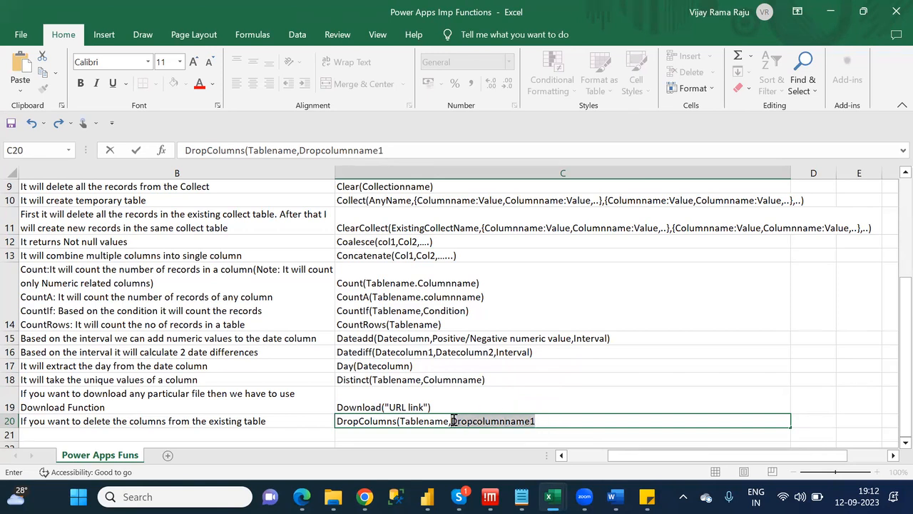
click(546, 422)
text(,)
key(ctrl+v)
key(BackSpace)
text(2,....))
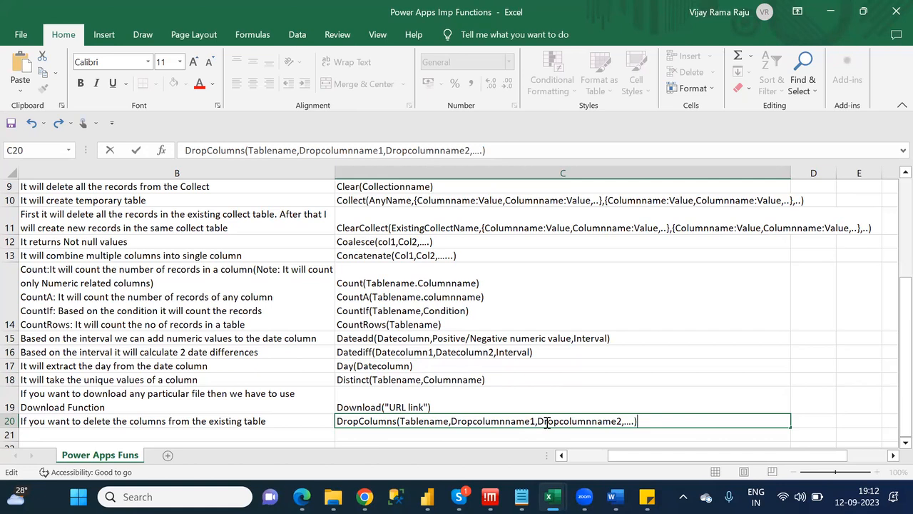
key(Return)
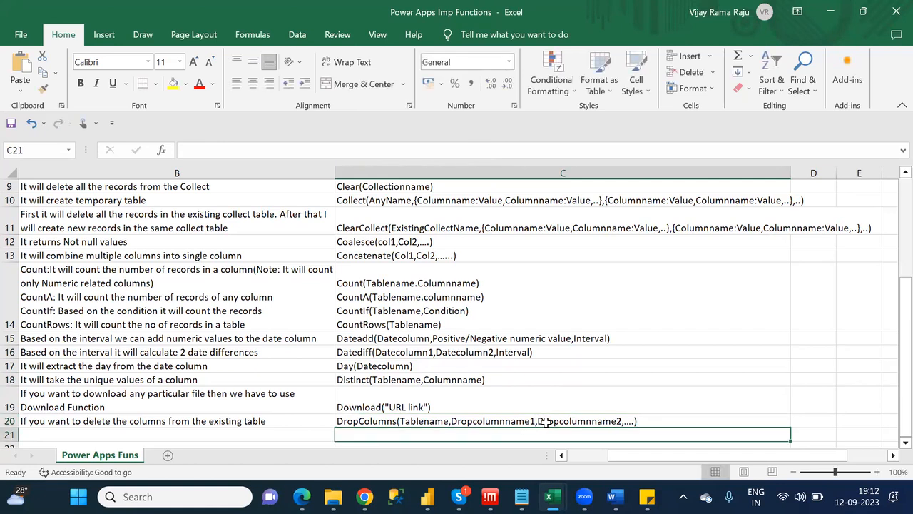
Look up the first E category function in the notes and enter EditForm in cell A21 of the Excel sheet.
key(Left)
key(Left)
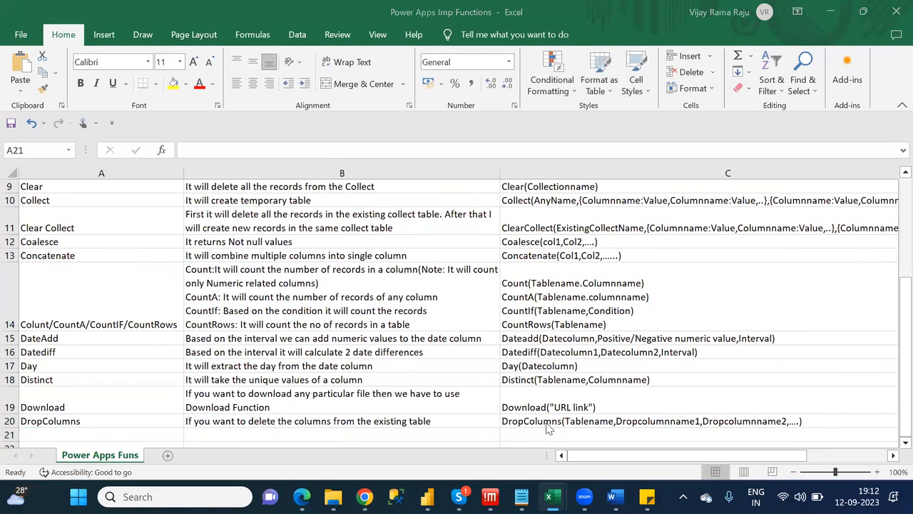
key(alt+Tab)
key(Down)
key(Down)
key(Down)
key(Down)
key(Down)
key(Down)
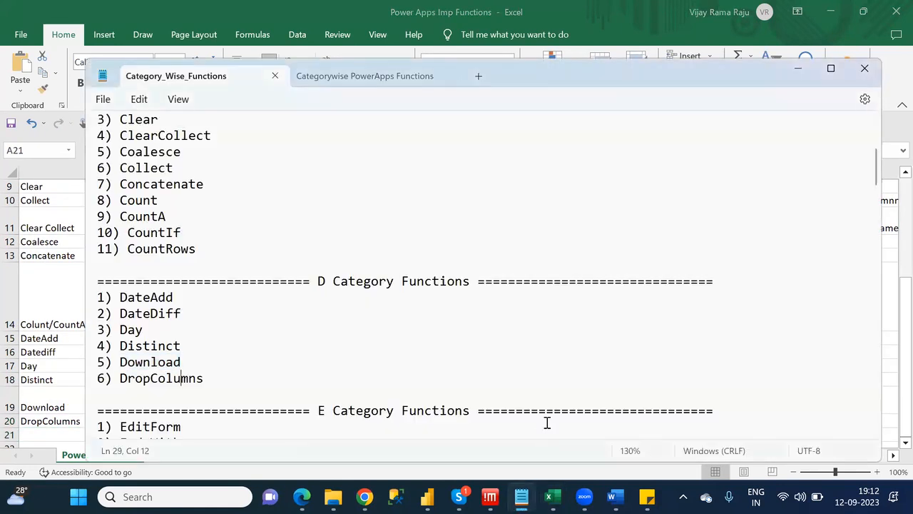
key(Down)
key(Down)
key(Down)
key(Down)
key(Down)
key(Down)
key(Down)
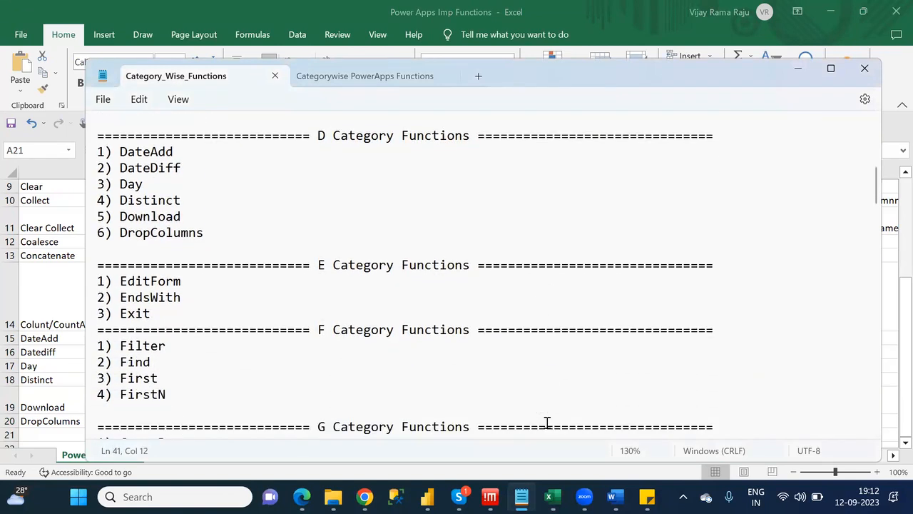
key(alt+Tab)
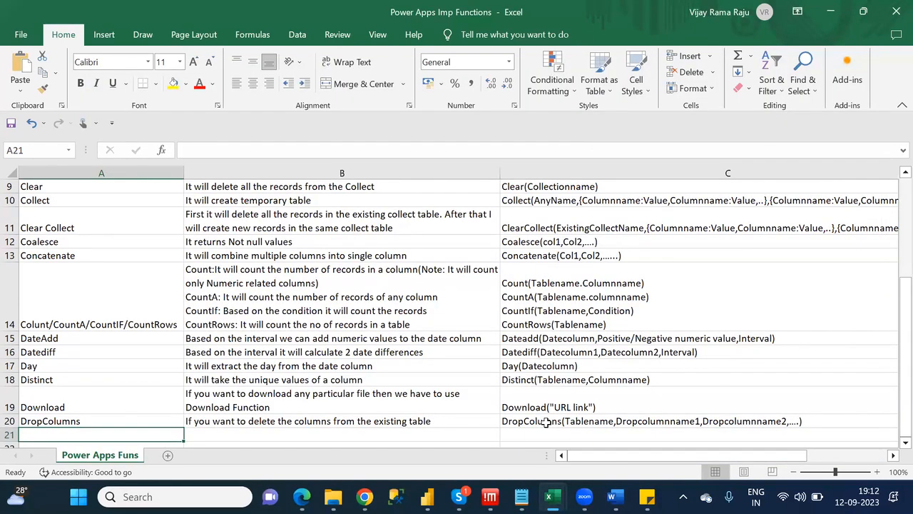
text(EditForm)
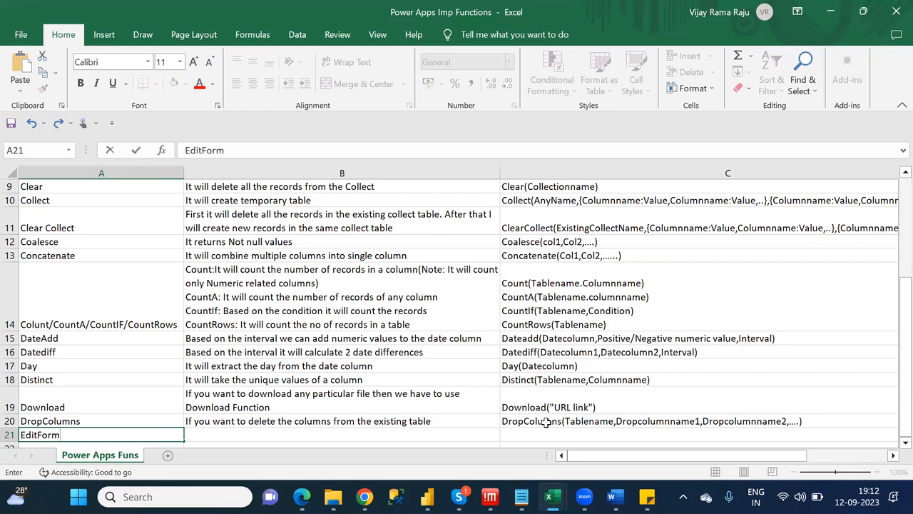
key(Tab)
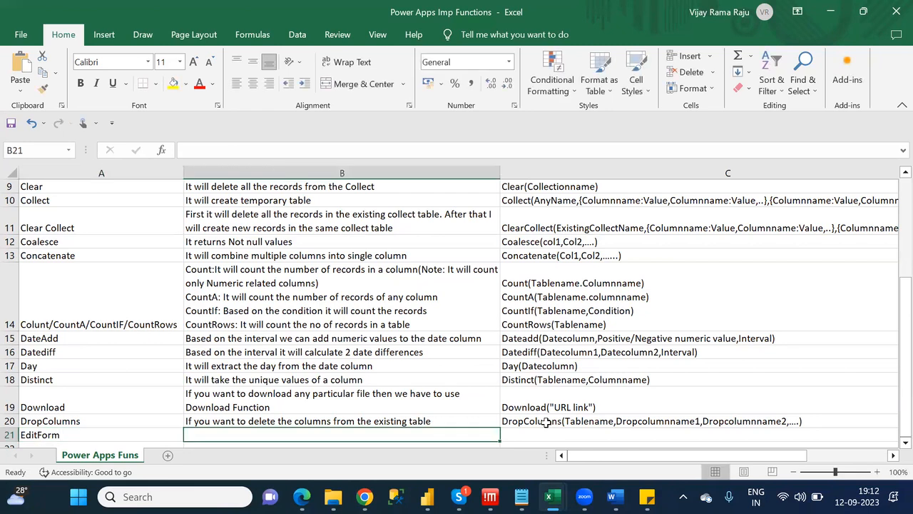
Describe EditForm in cell B21 as "This function is used to modify the form elements".
text(This function)
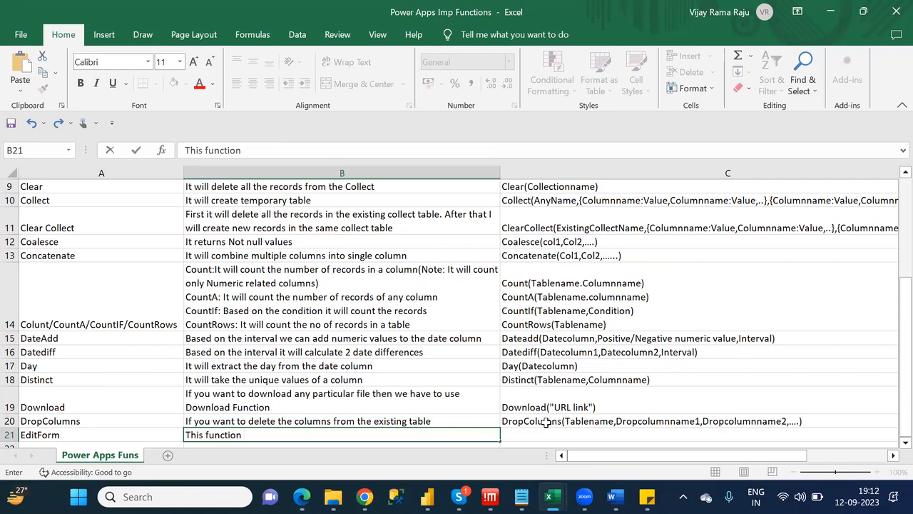
text(is used to)
text(modifty)
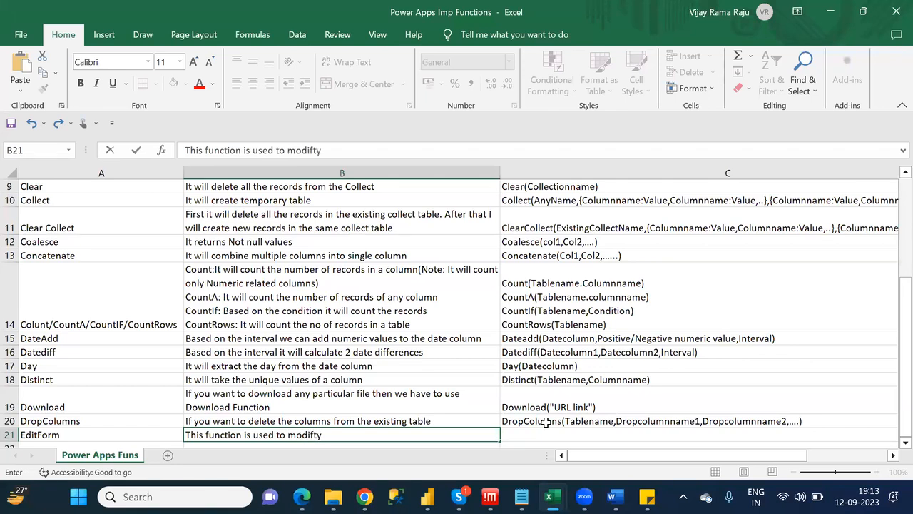
key(BackSpace)
key(BackSpace)
text(y thje)
key(BackSpace)
key(BackSpace)
text(he)
key(BackSpace)
key(BackSpace)
key(BackSpace)
key(BackSpace)
text(he form elements)
Enter the EditForm syntax Editform(Formname) in cell C21.
key(Tab)
text(Edit)
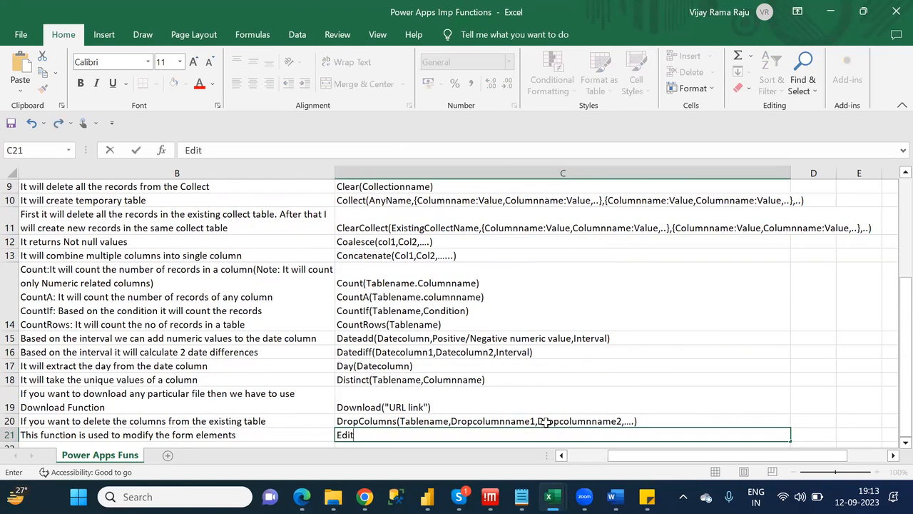
text(form(Formname))
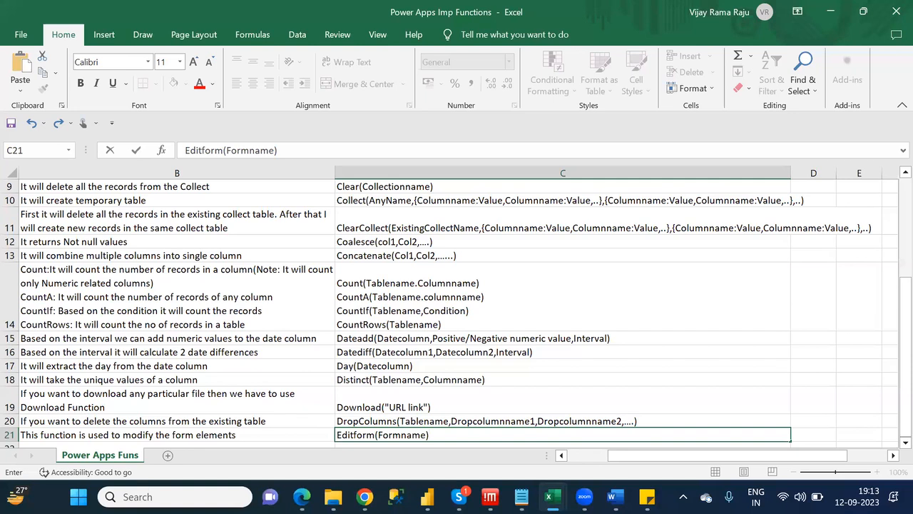
Switch to Power Apps Studio in Chrome, sign in again with the existing account and skip the welcome message.
click(364, 497)
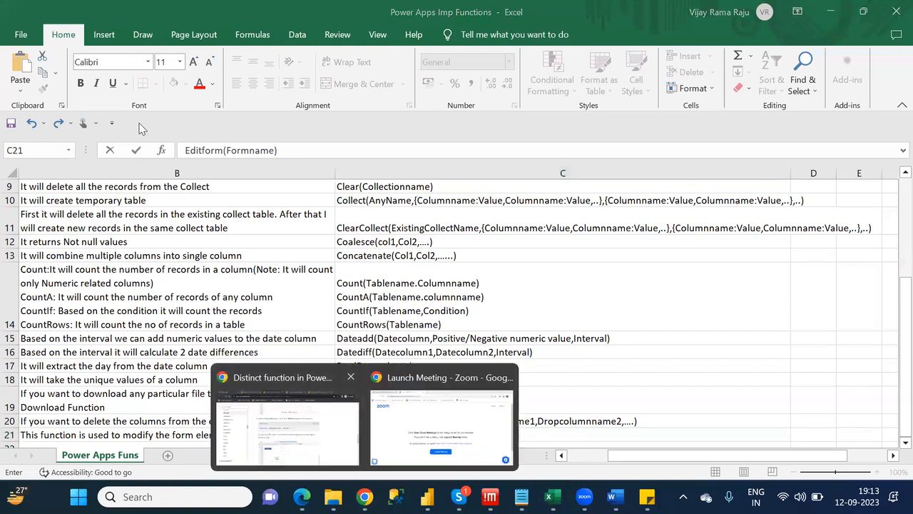
click(89, 14)
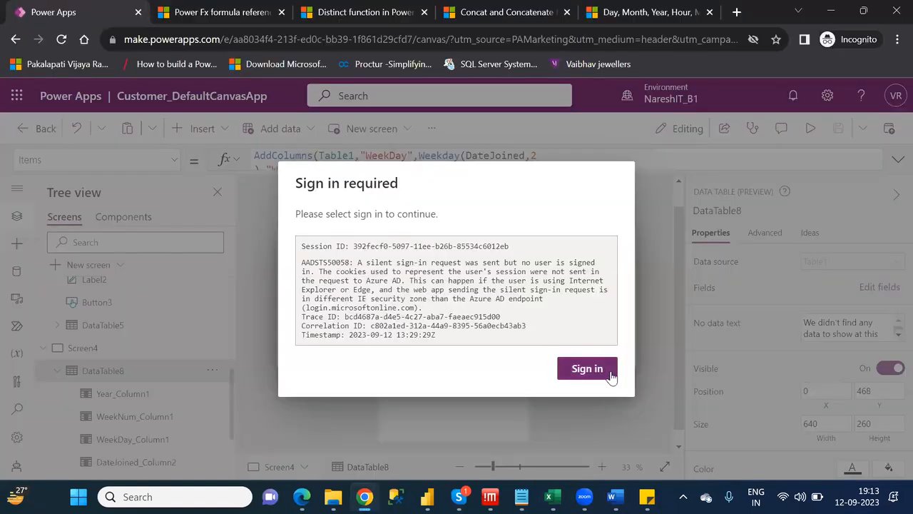
click(587, 368)
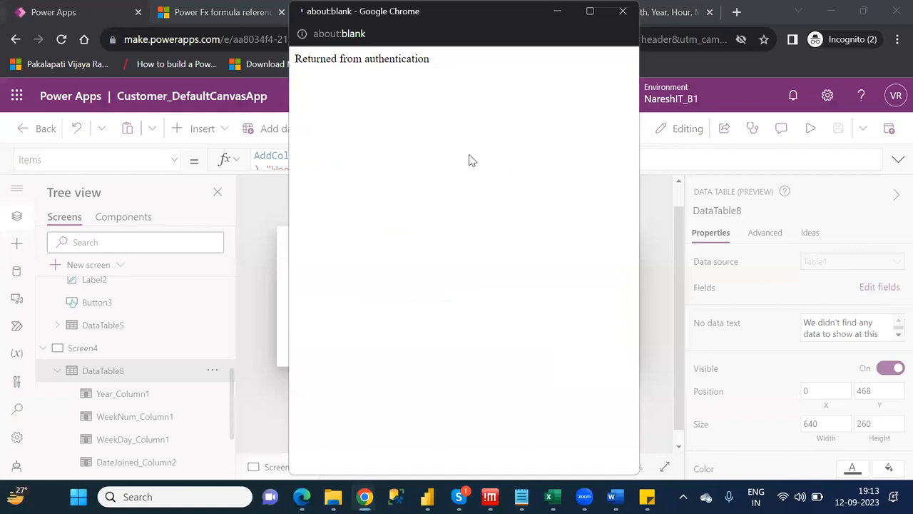
click(444, 336)
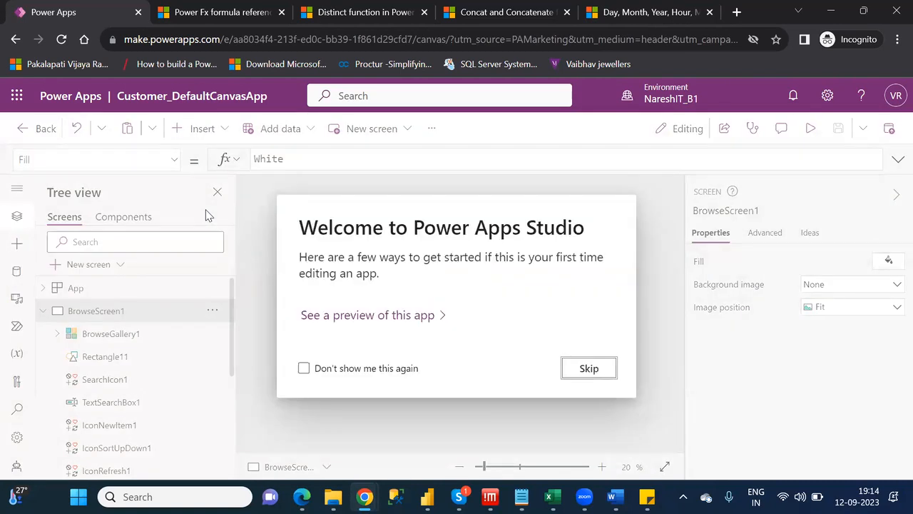
click(586, 368)
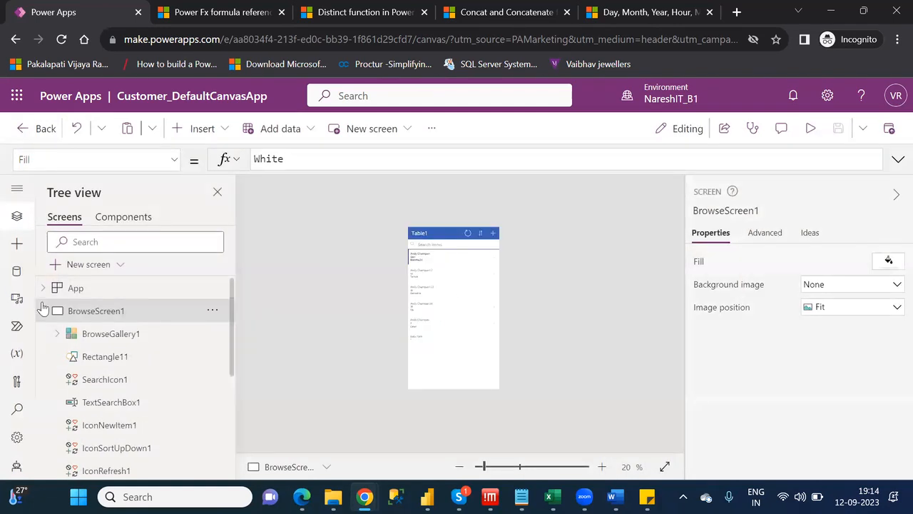
Select the edit icon on DetailScreen1 and examine the EditForm call in its OnSelect formula.
click(42, 311)
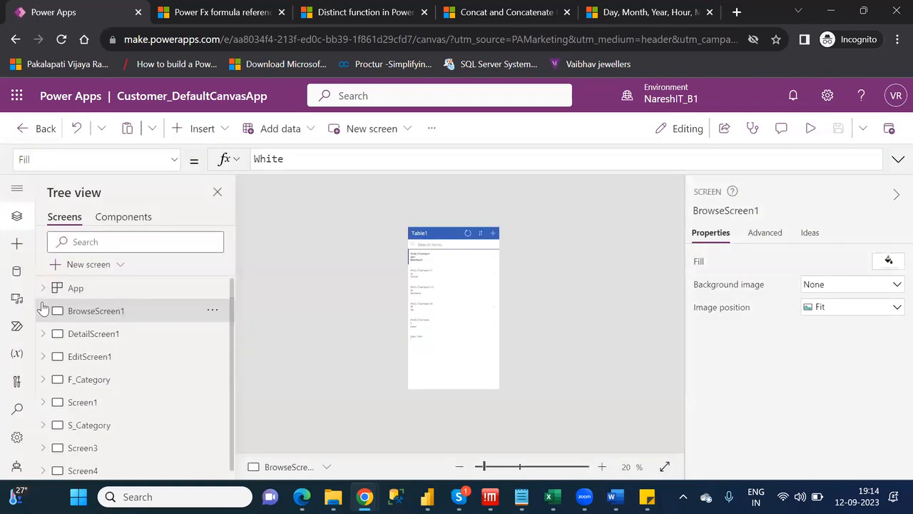
click(97, 335)
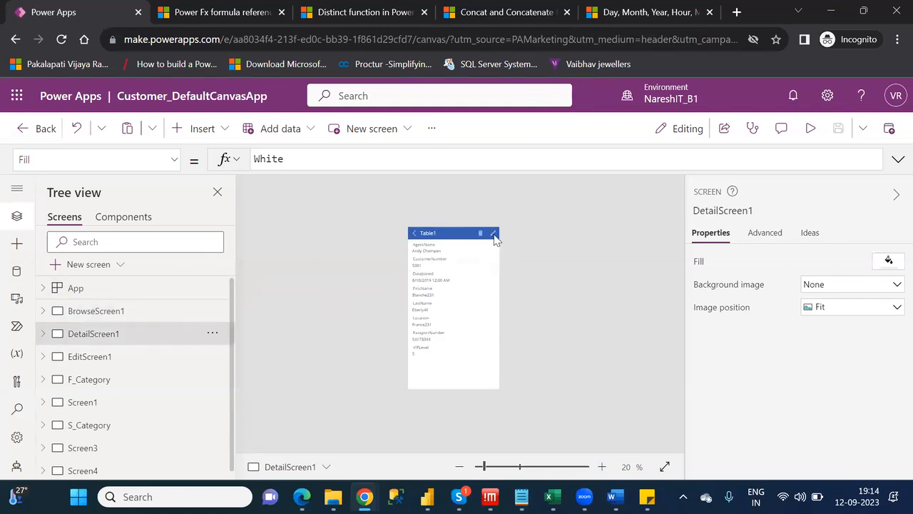
click(494, 237)
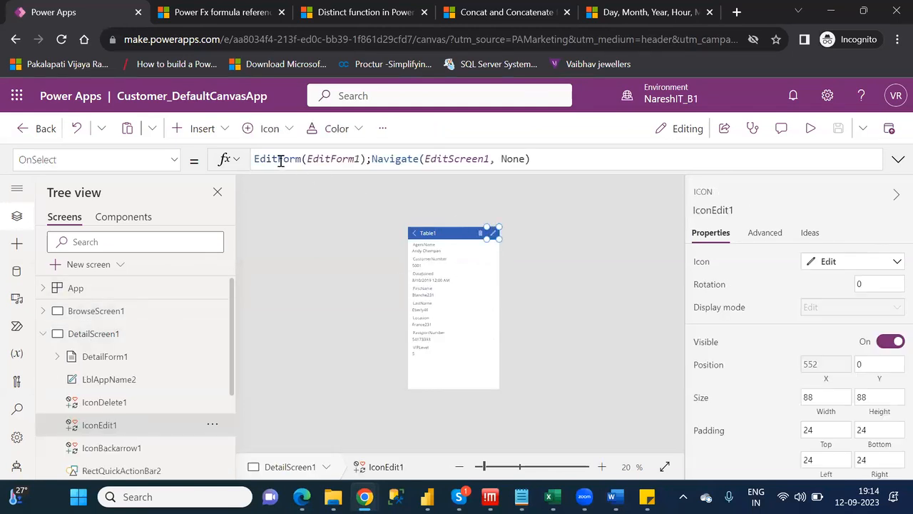
double_click(320, 159)
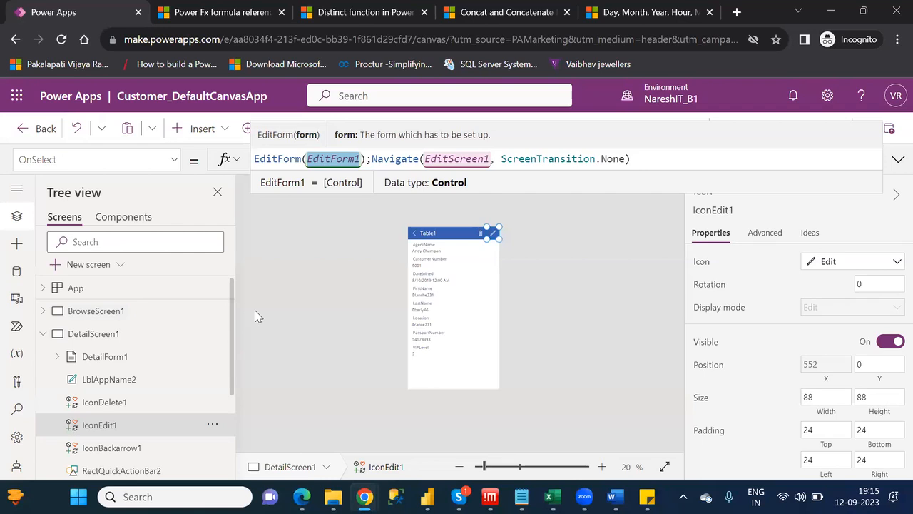
Expand EditScreen1 to find EditForm1 and compare it with the EditForm argument in the edit icon's formula.
click(44, 334)
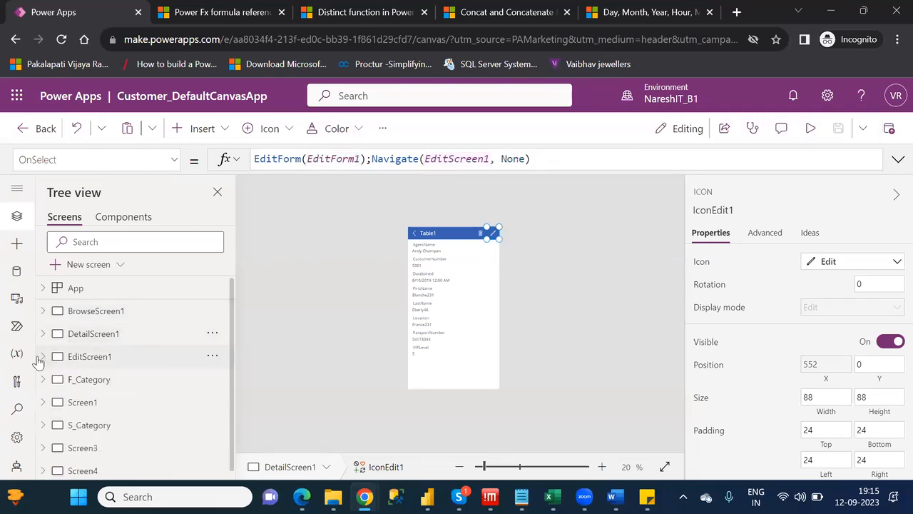
click(43, 356)
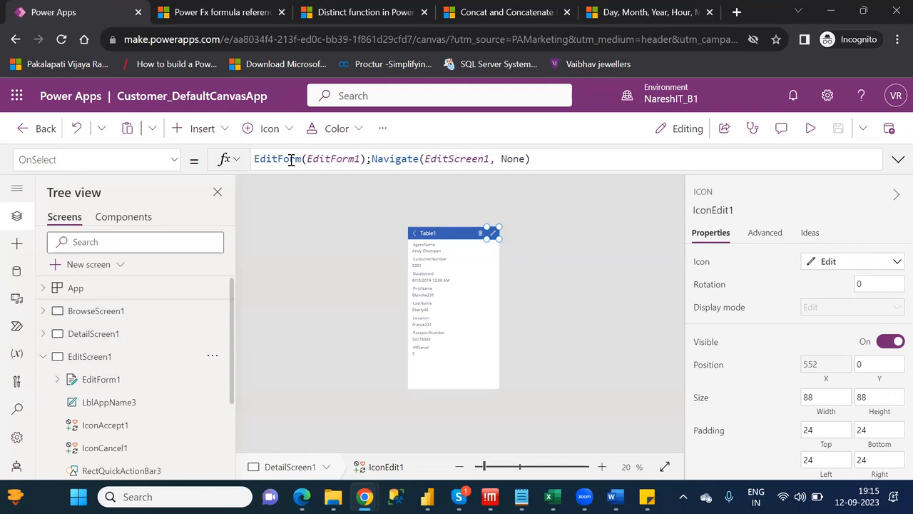
double_click(343, 158)
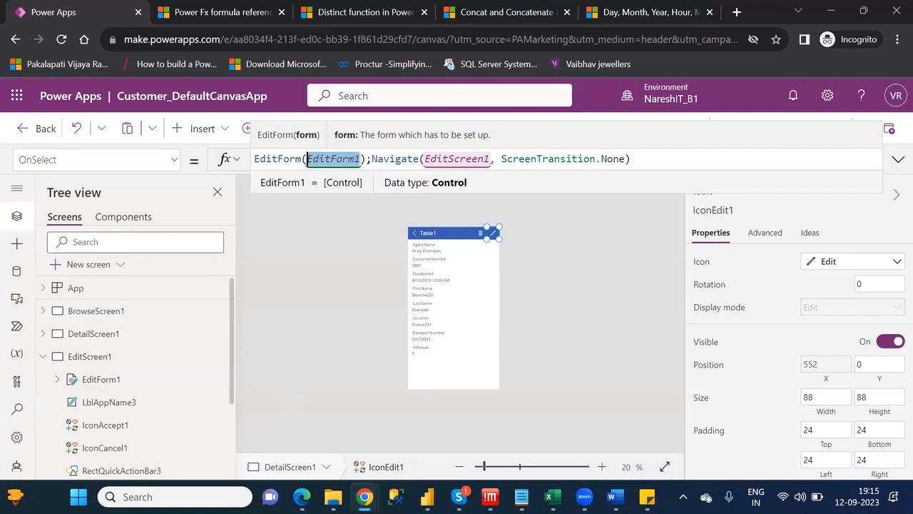
Switch back to the Power Apps Imp Functions workbook in Excel and commit the EditForm syntax in cell C21.
click(548, 496)
click(605, 402)
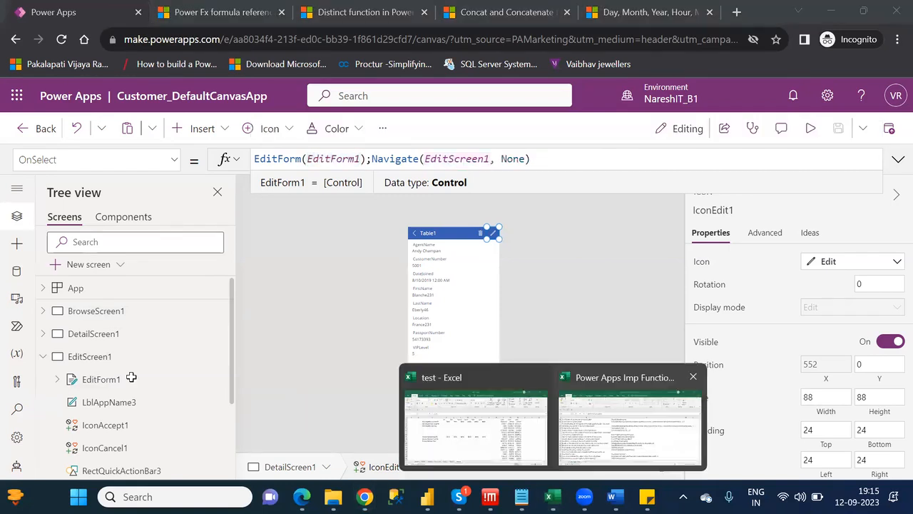
click(394, 421)
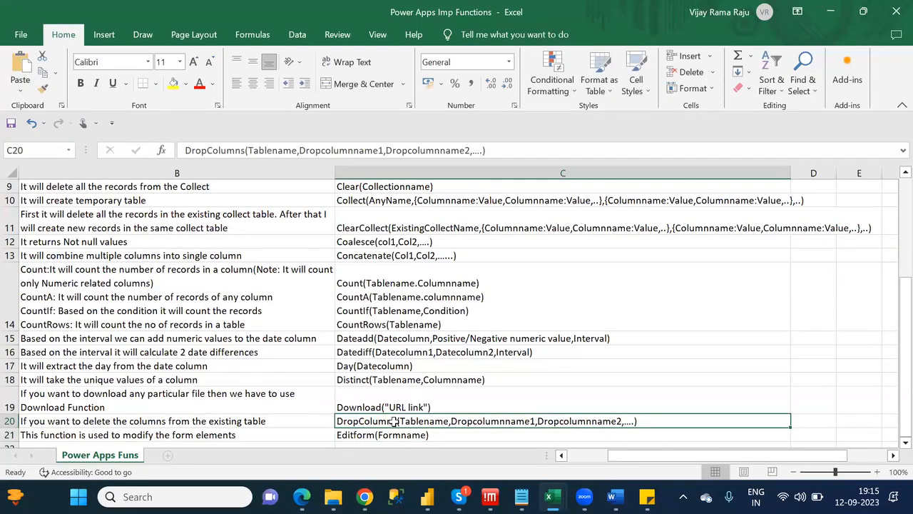
Look up the second E category function in the notes and enter EndsWith in cell A22 of the Excel sheet.
key(Down)
key(Down)
key(Left)
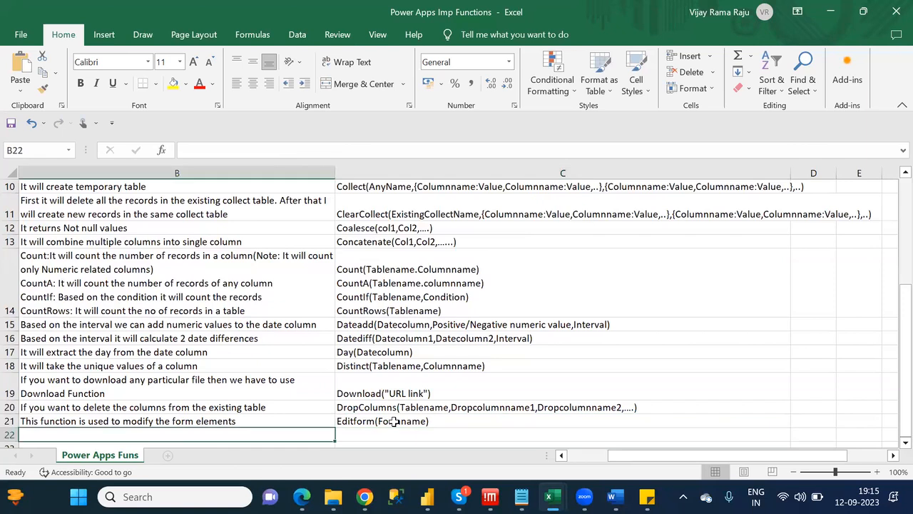
key(Left)
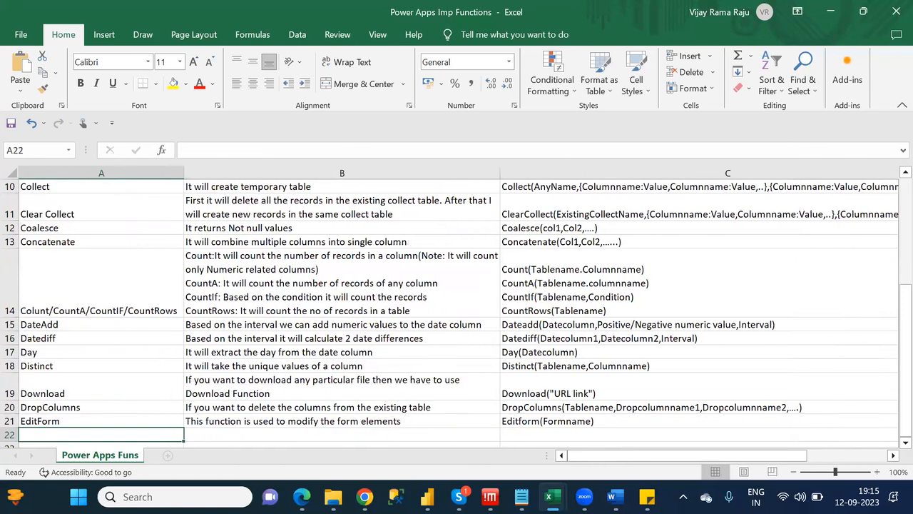
mouse_move(521, 496)
click(510, 456)
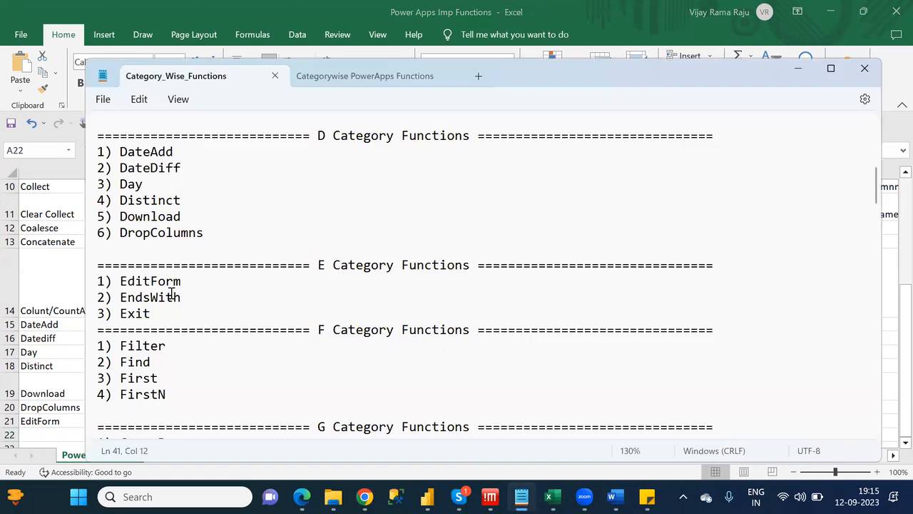
double_click(166, 298)
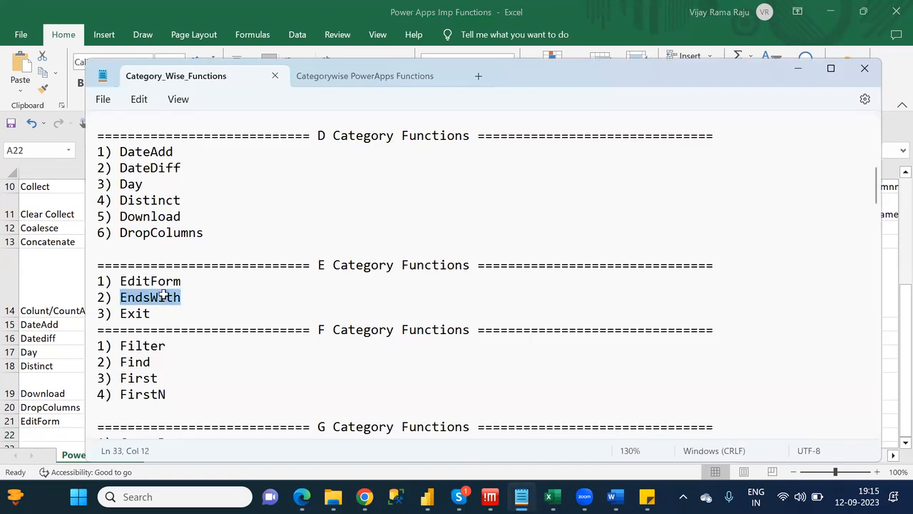
click(60, 437)
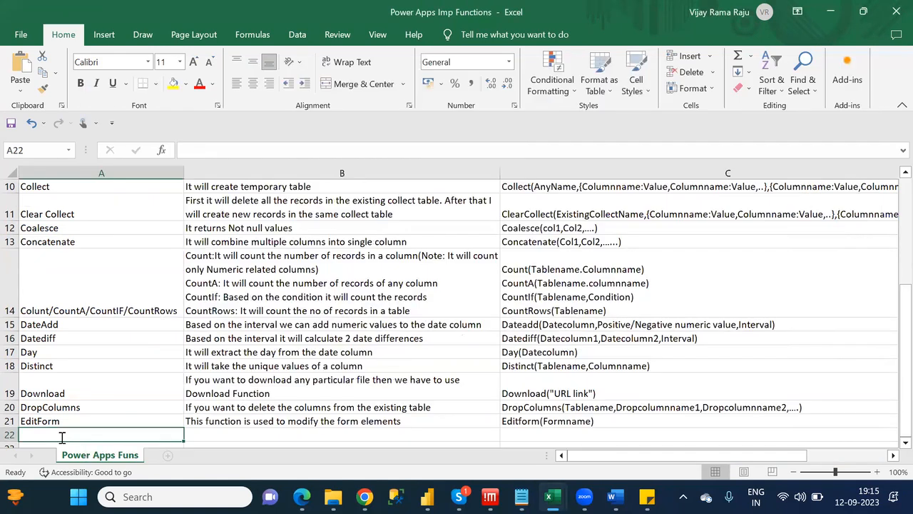
text(End)
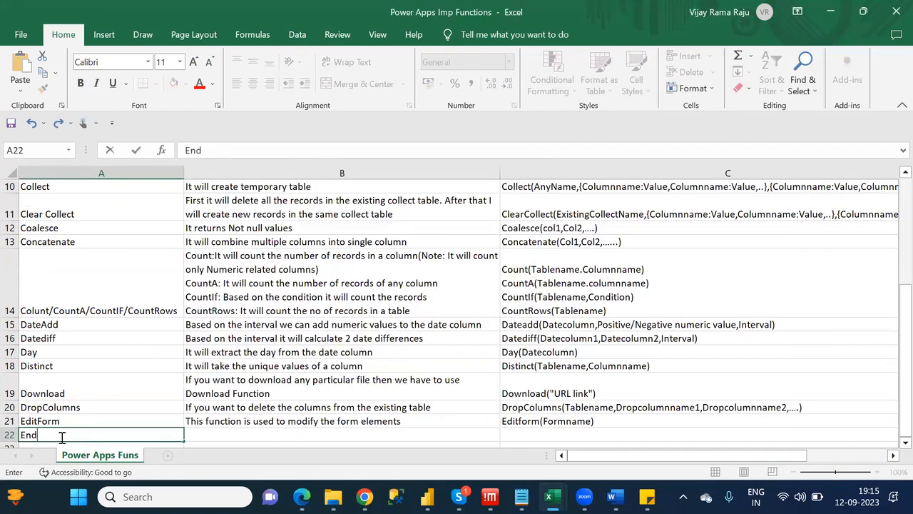
text(sWith)
key(Tab)
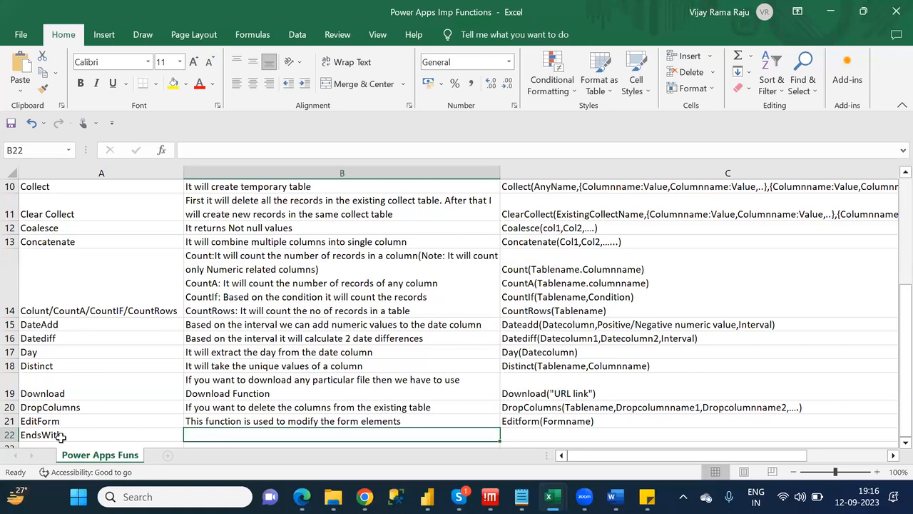
Start the EndsWith description in B22 with "It will", and look up EndsWith in the Power Fx formula reference in Chrome.
text(It will)
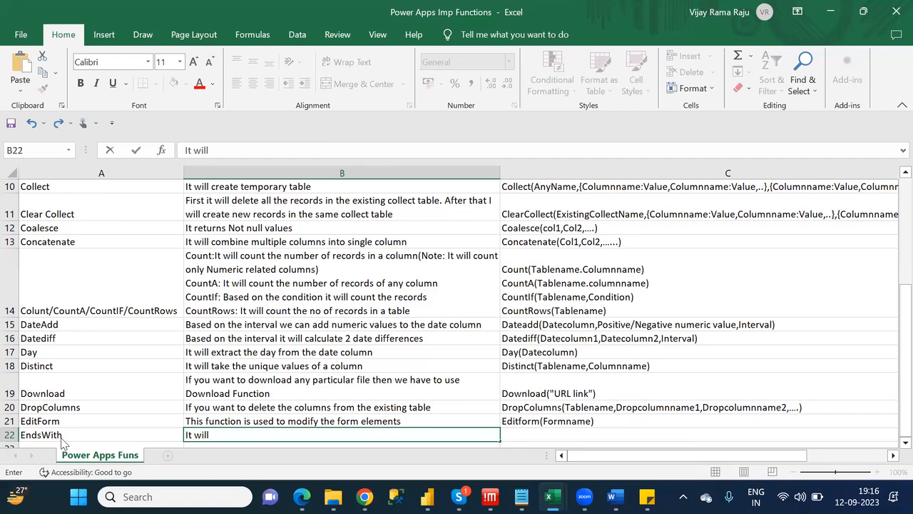
key(alt+Tab)
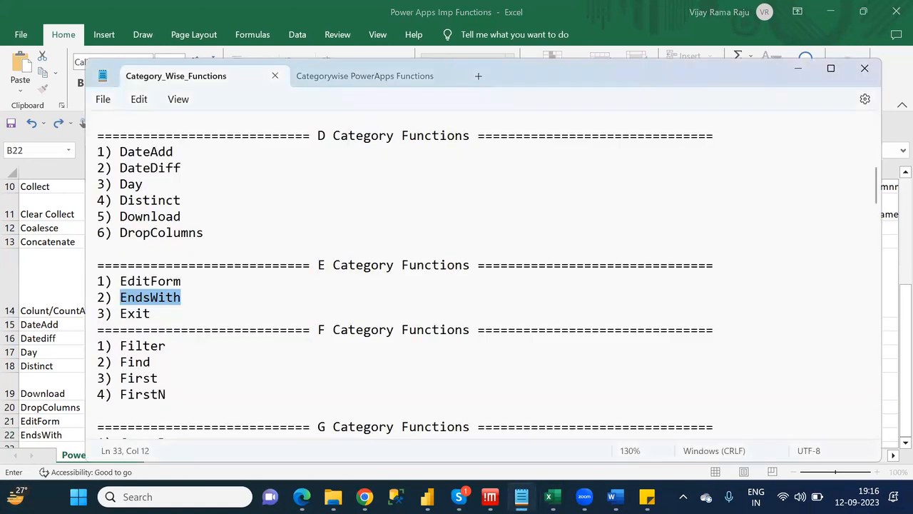
mouse_move(363, 496)
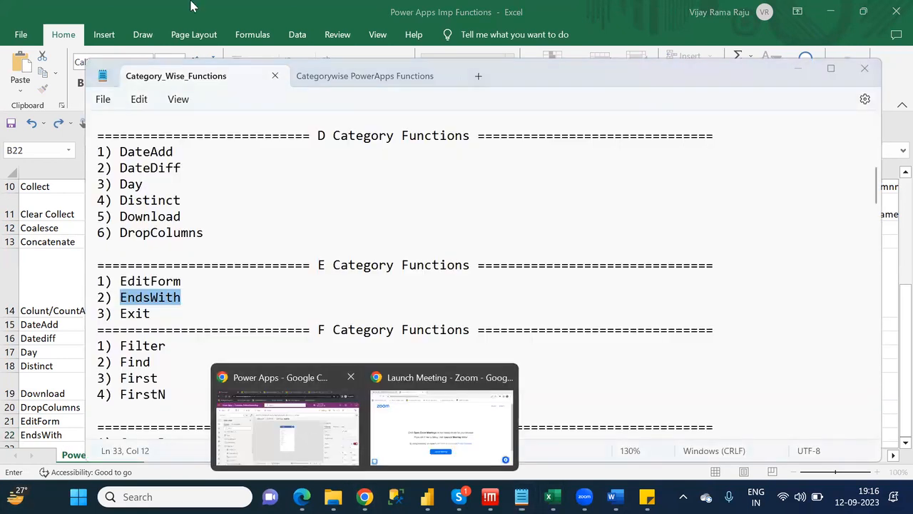
click(308, 434)
click(212, 22)
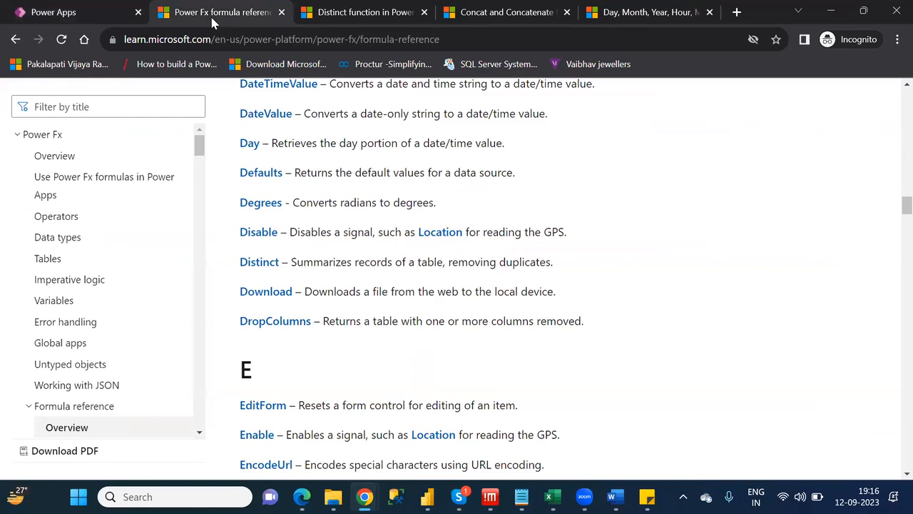
key(Down)
key(Down)
key(Down)
key(Down)
key(Down)
key(Down)
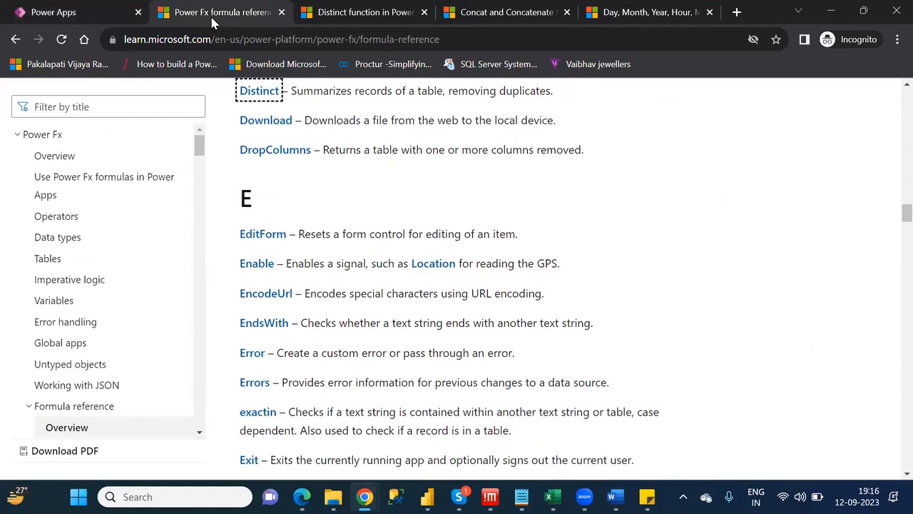
Back in the Power Apps Imp Functions workbook in Excel, complete B22 as "It will checks any particular character ends in the string".
key(alt+Tab)
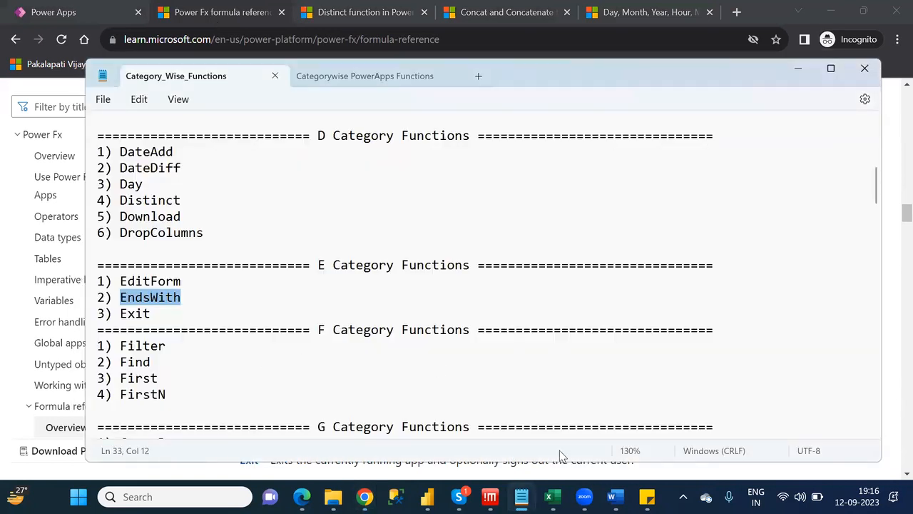
mouse_move(552, 498)
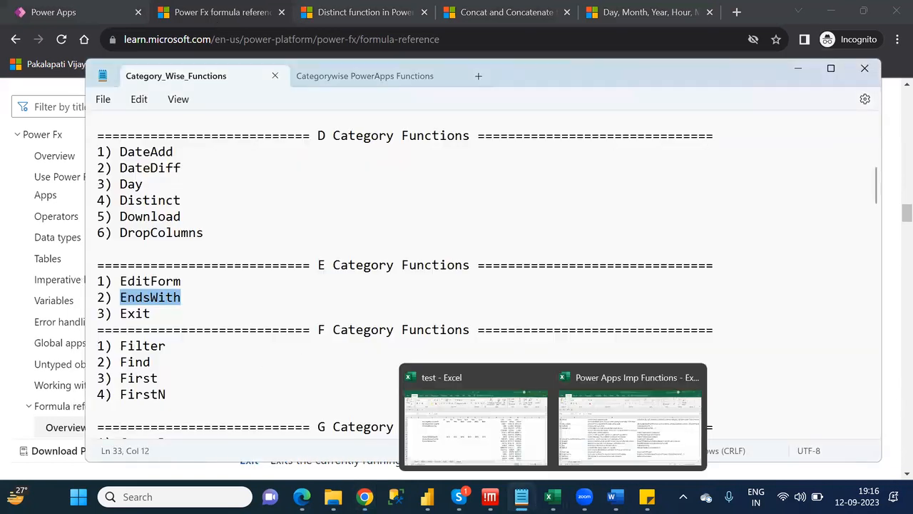
click(570, 436)
text(check)
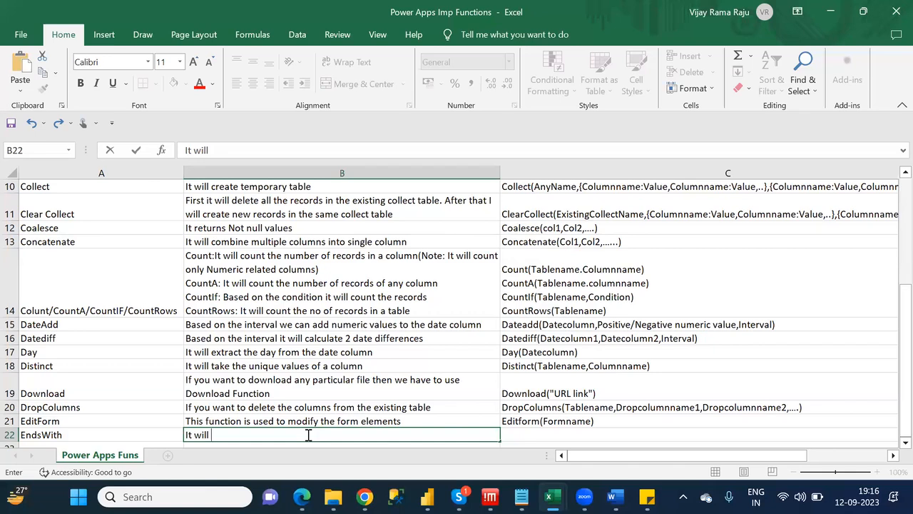
text(s any particau)
key(BackSpace)
key(BackSpace)
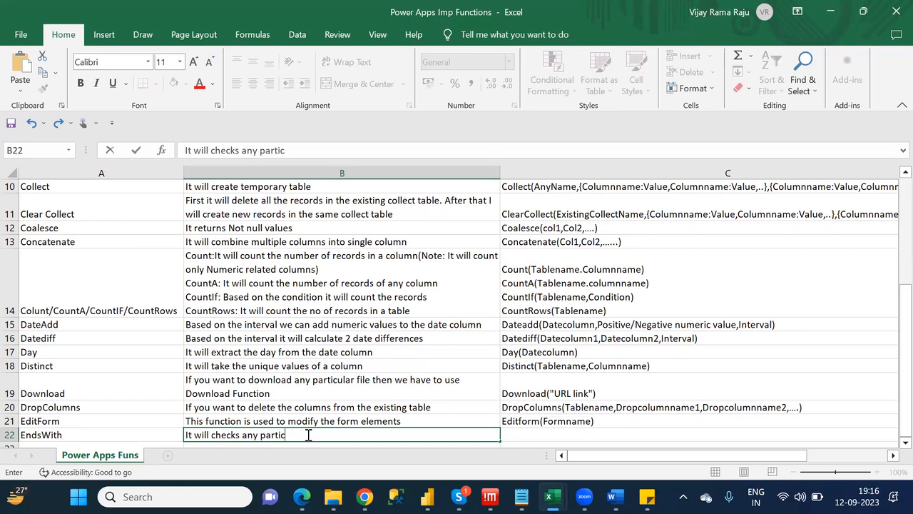
text(ular character)
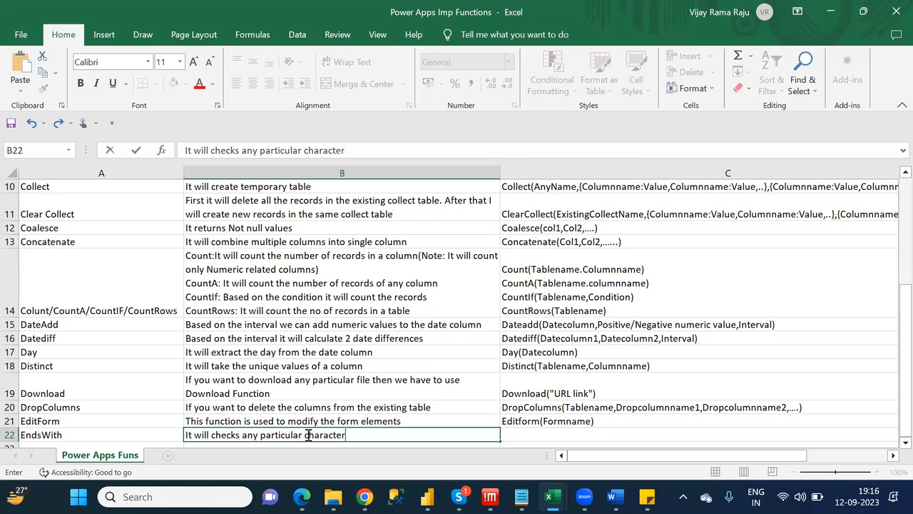
text( ex)
key(BackSpace)
text(nds in the string)
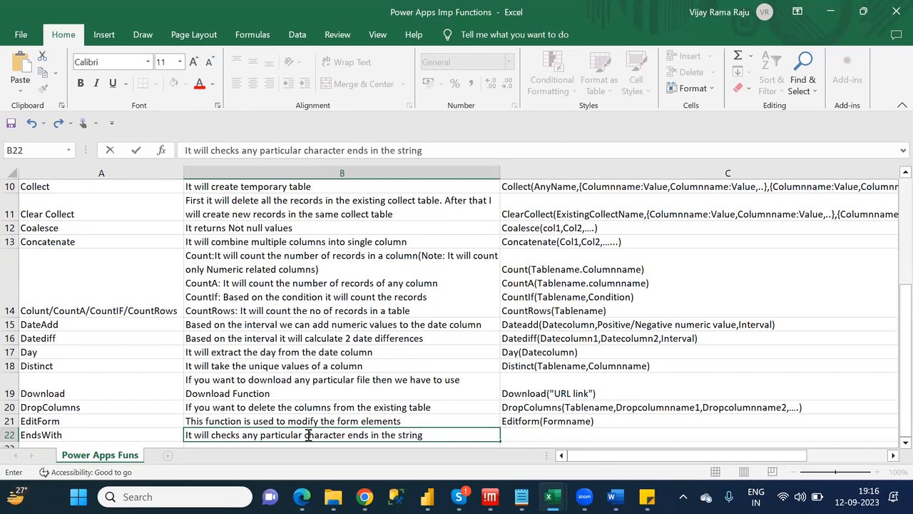
key(Tab)
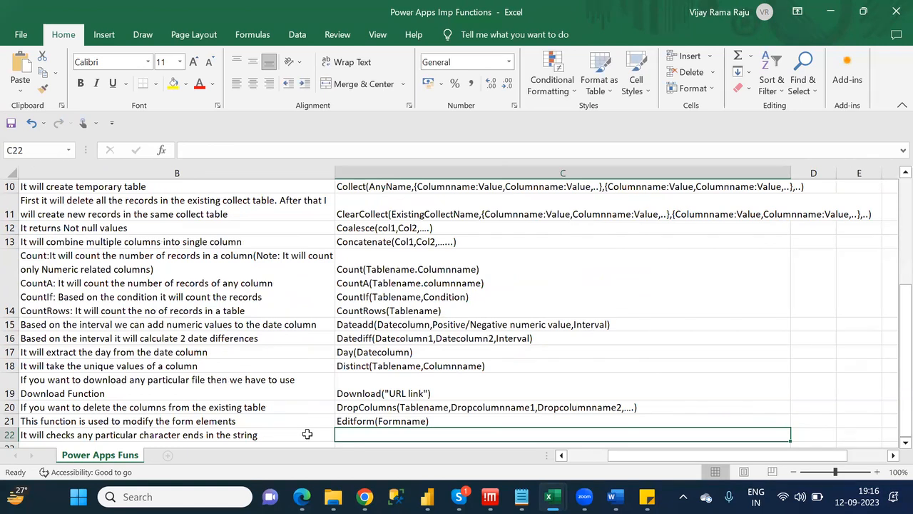
Begin the syntax in C22 with "EndsWith(" and open the EndsWith reference page in Chrome to read its Syntax section.
text(EndsWith)
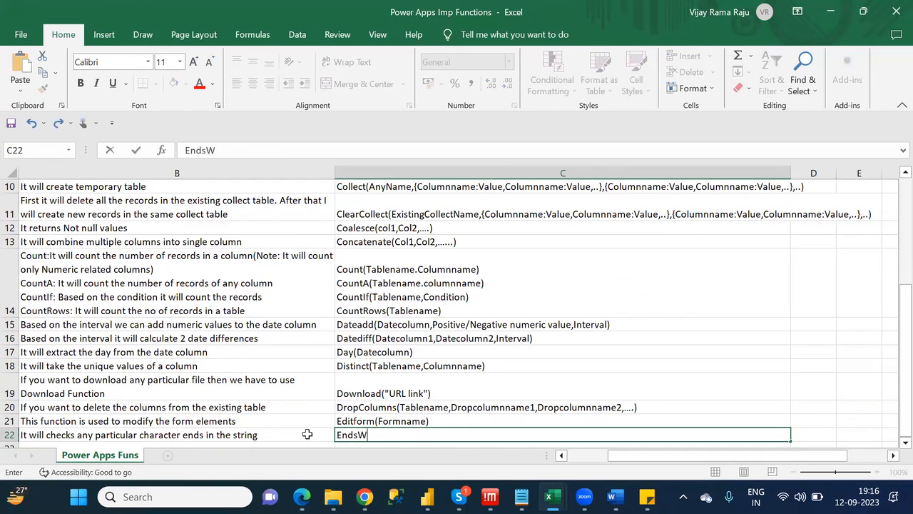
text(()
key(alt+Tab)
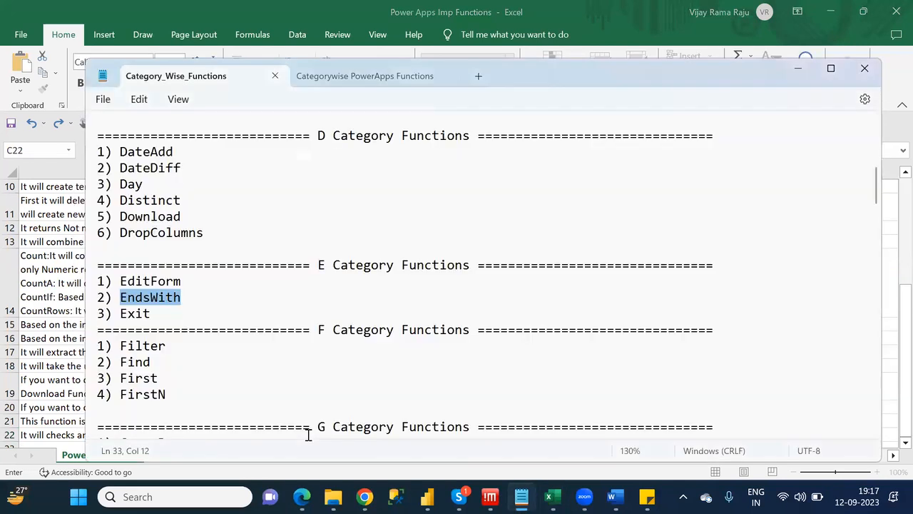
mouse_move(364, 497)
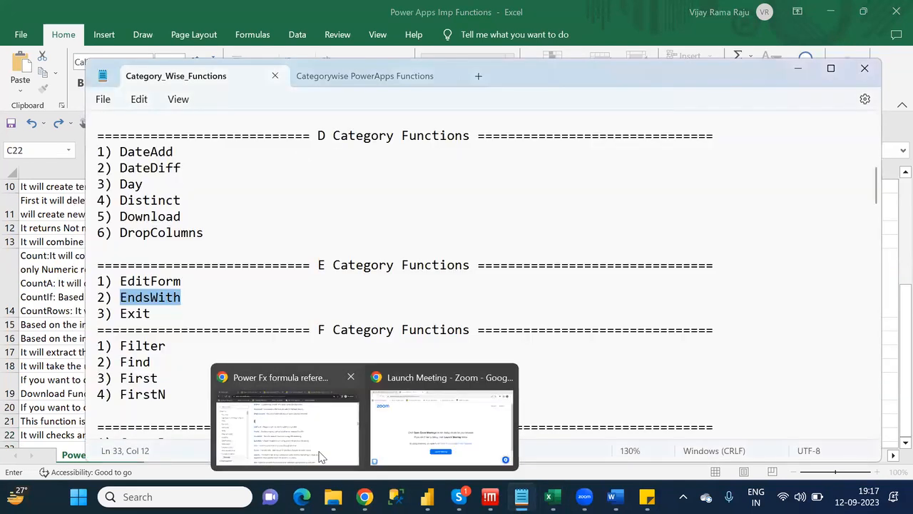
click(319, 450)
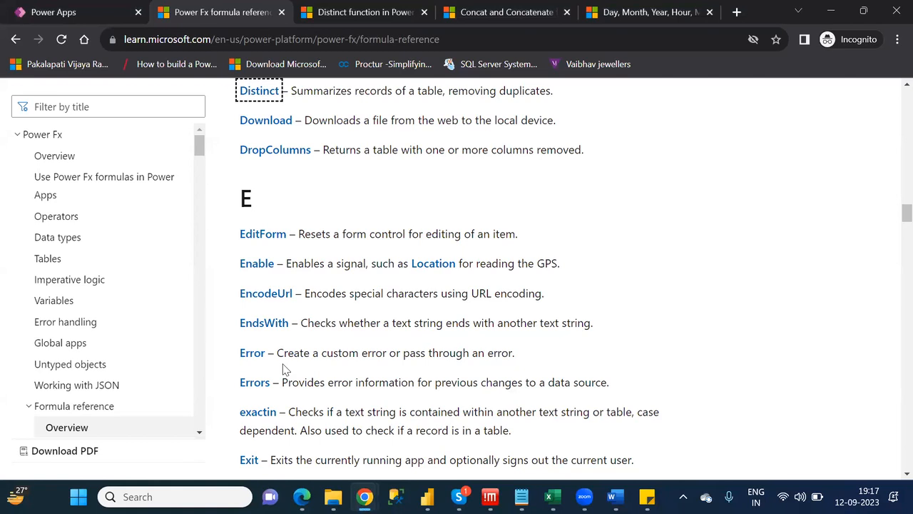
middle_click(264, 325)
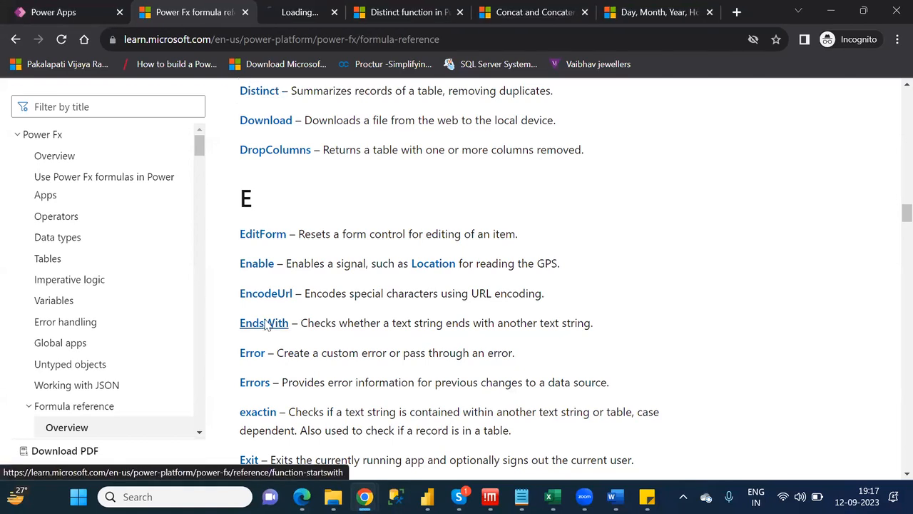
click(288, 16)
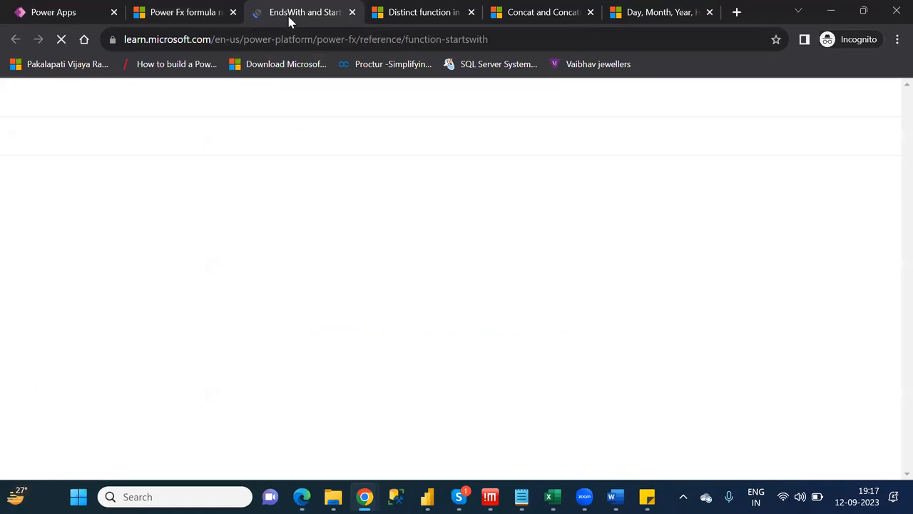
key(Down)
key(Down)
key(Down)
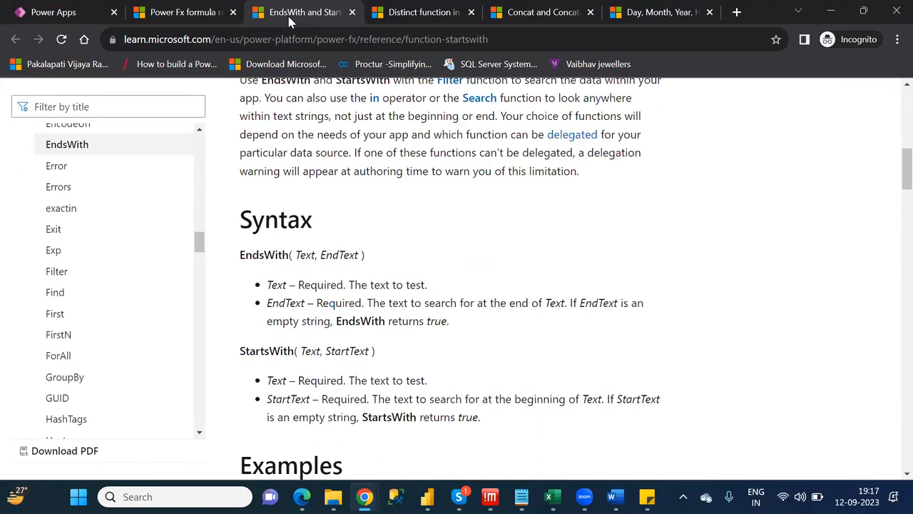
key(alt+Tab)
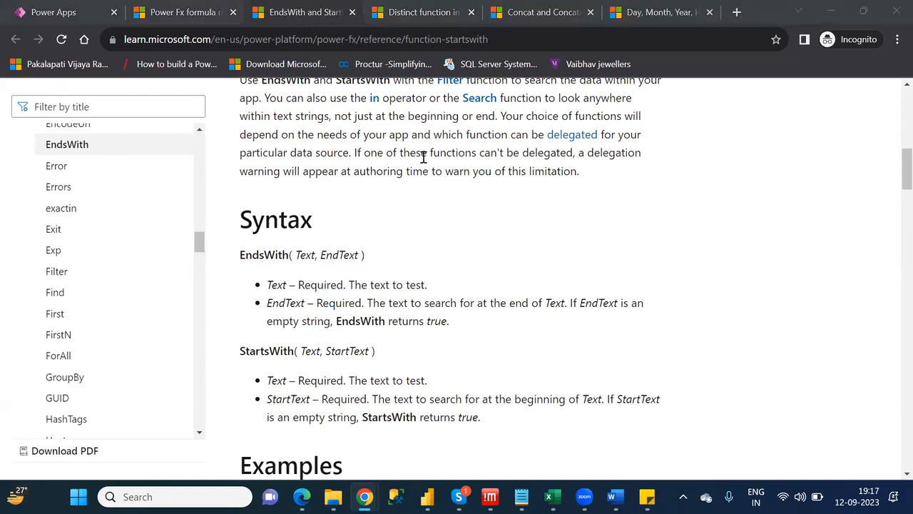
key(alt+Tab)
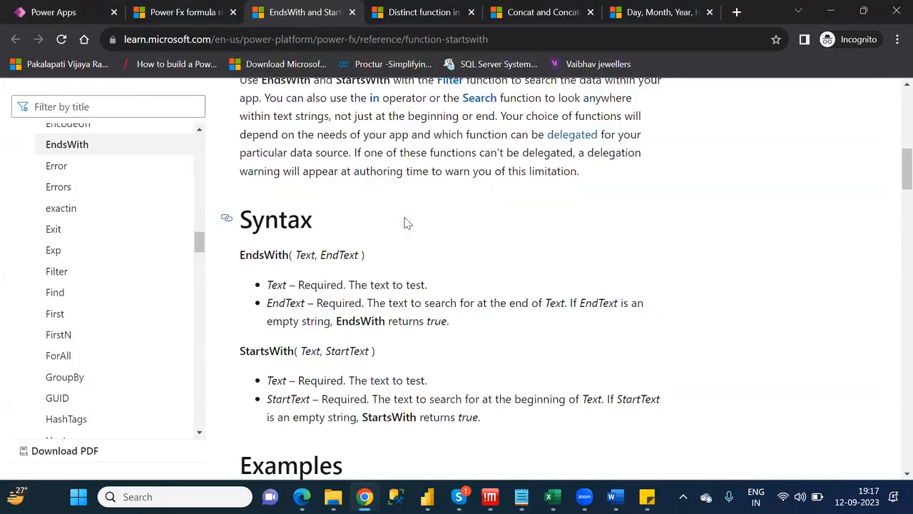
Return to Excel and extend the C22 syntax to "EndsWith(Columnname,", leaving no quotation marks after the comma.
key(alt+Tab)
key(Tab)
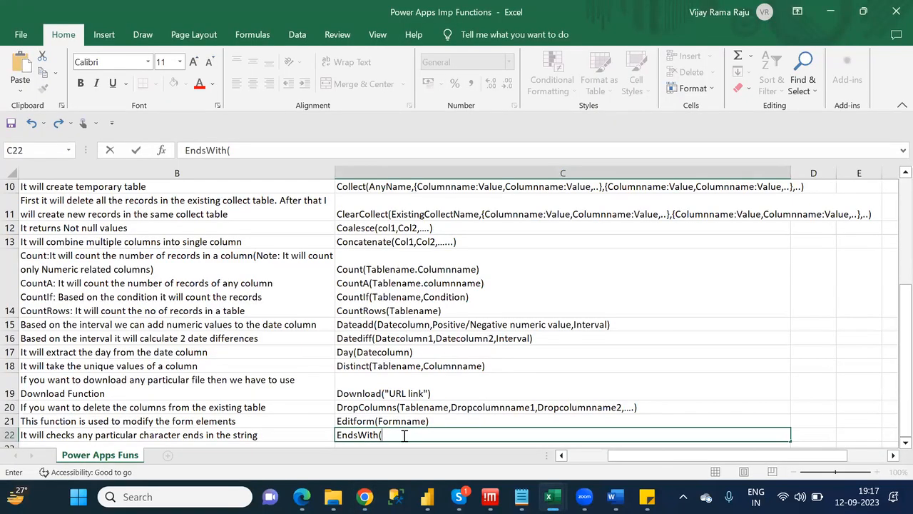
text(Columnname)
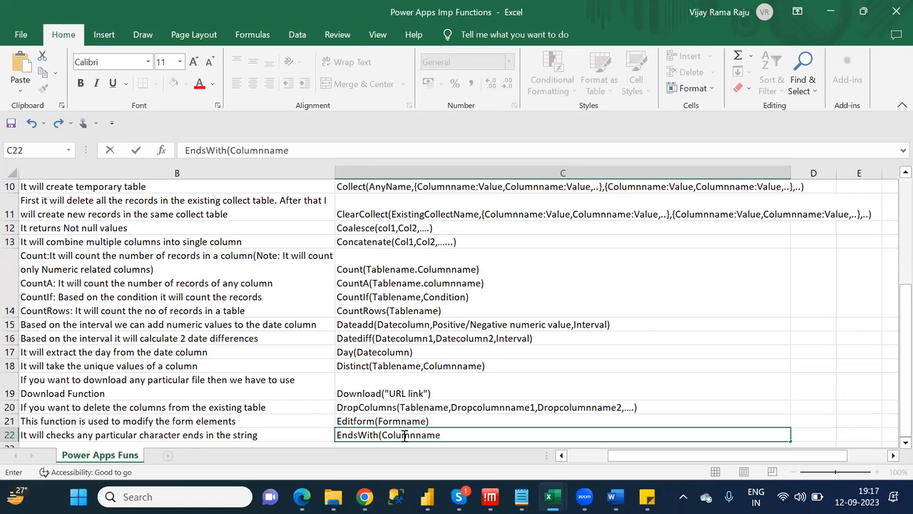
text(,"")
key(Left)
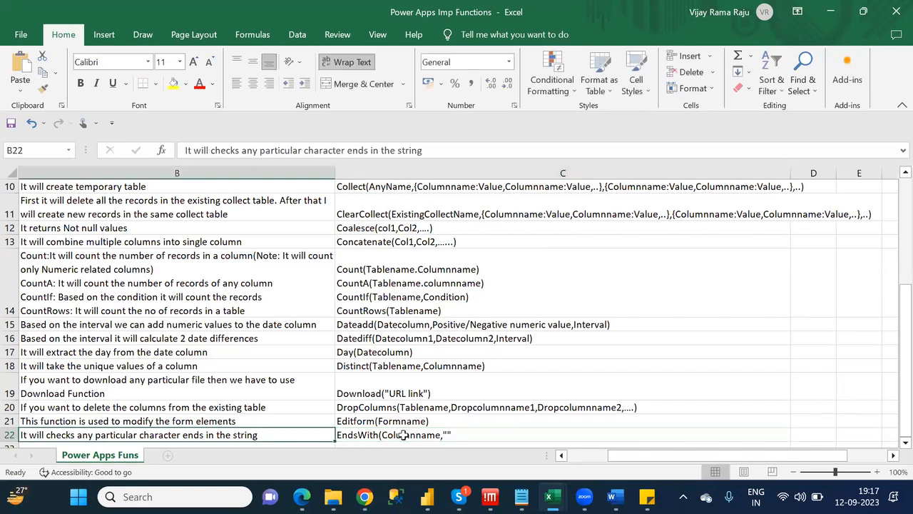
click(441, 435)
click(304, 148)
key(BackSpace)
key(BackSpace)
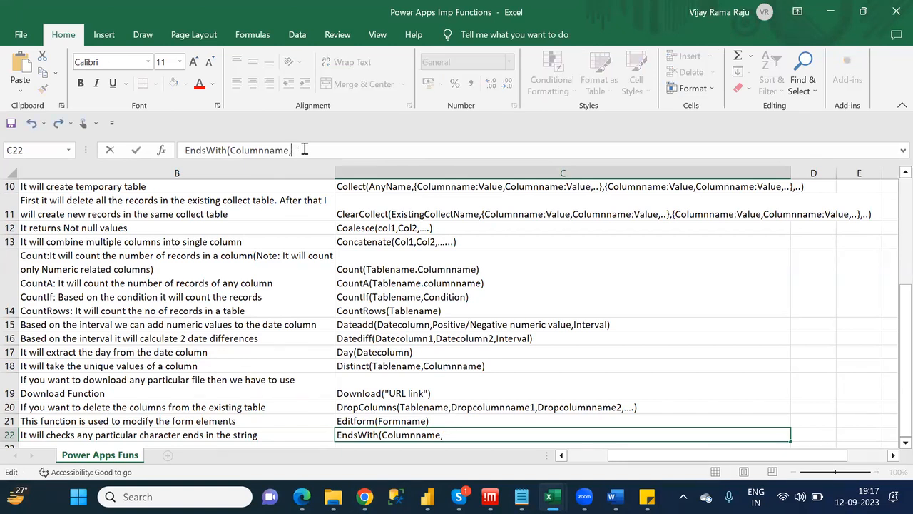
Recheck the EndsWith arguments on the reference page and complete cell C22 in Excel as "EndsWith(Columnname,Endtext)".
key(alt+Tab)
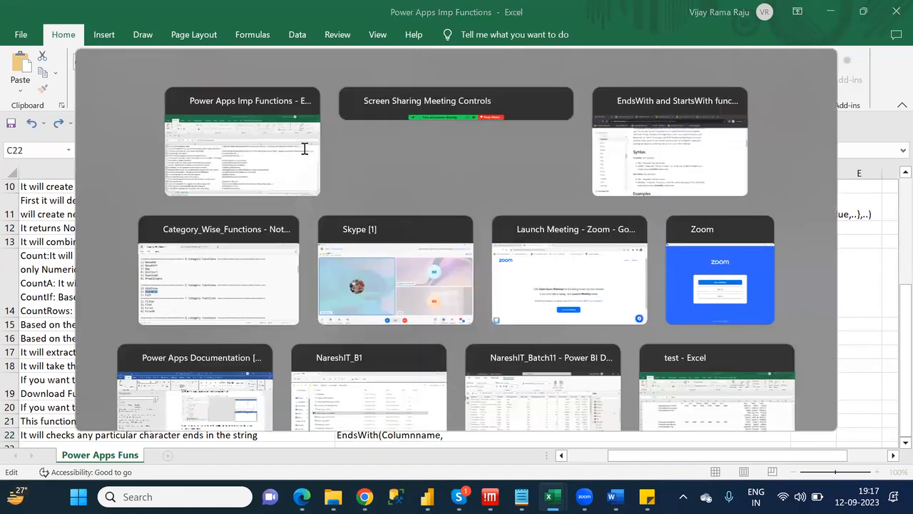
key(alt+Tab)
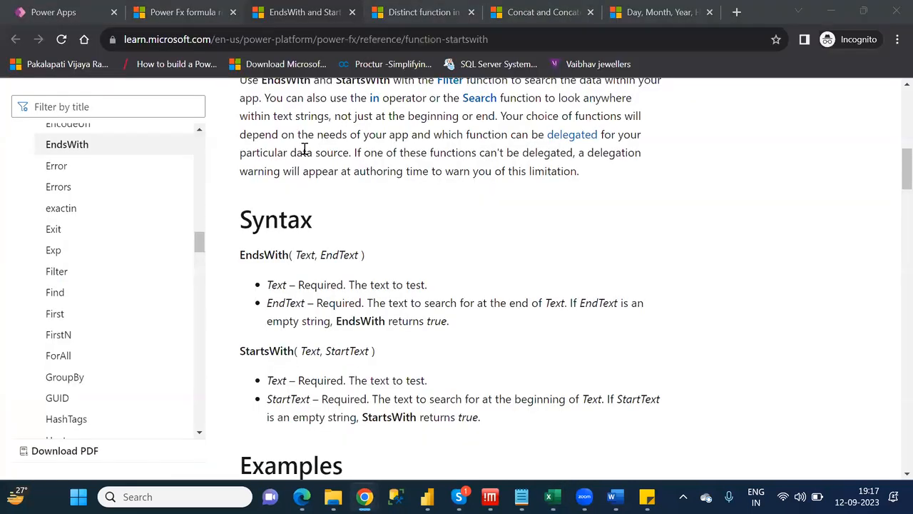
key(alt+Tab)
key(alt+Tab)
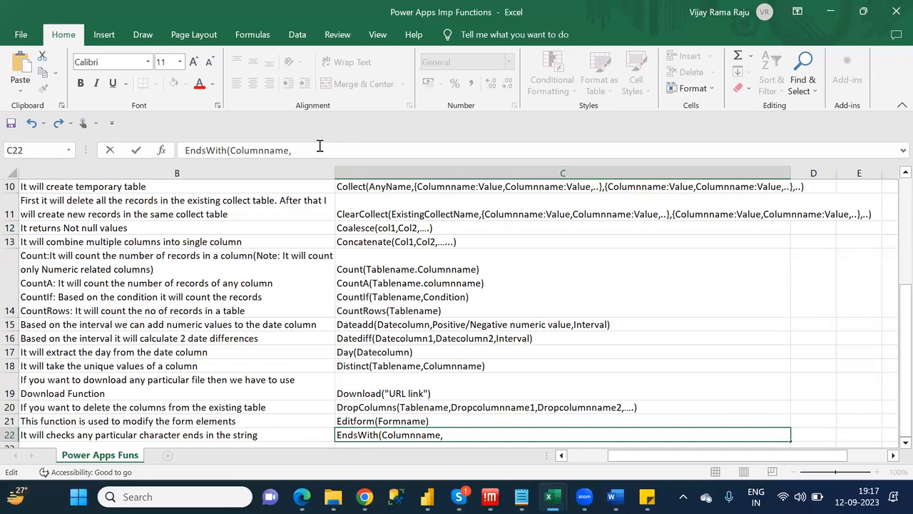
text(Endctext))
double_click(311, 149)
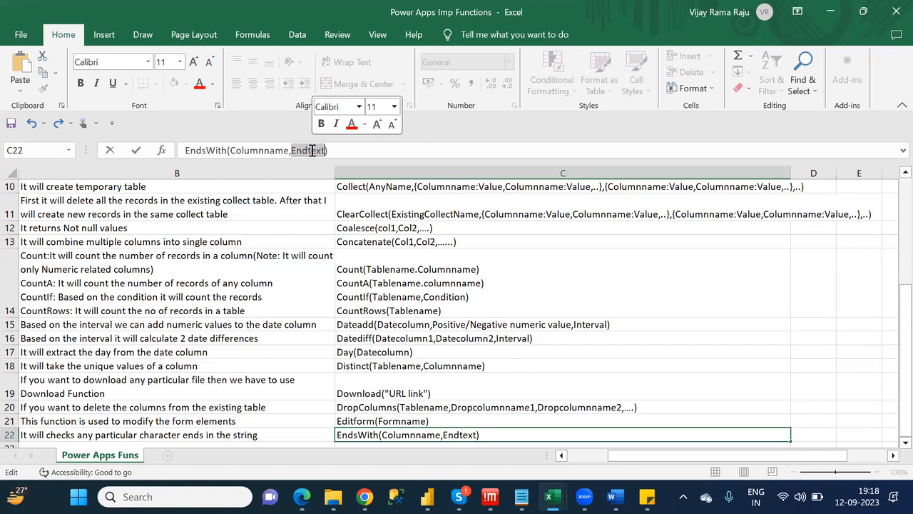
click(312, 150)
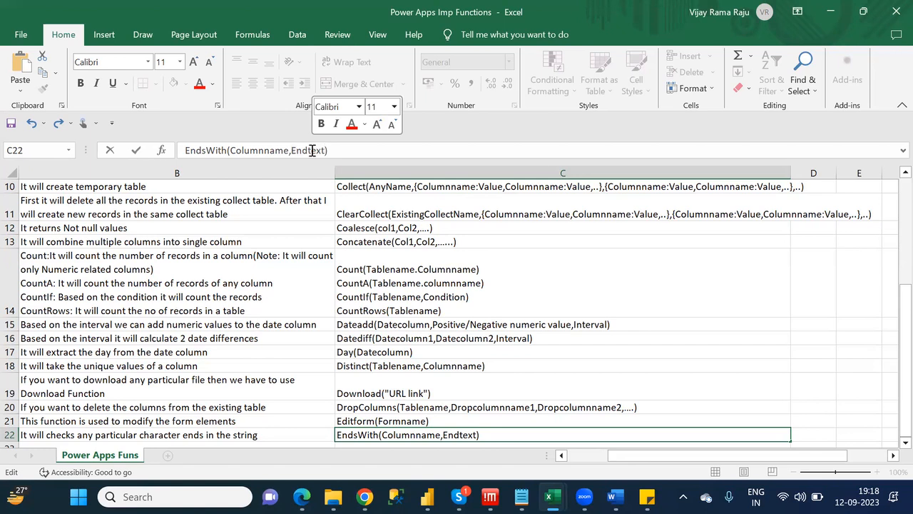
click(297, 397)
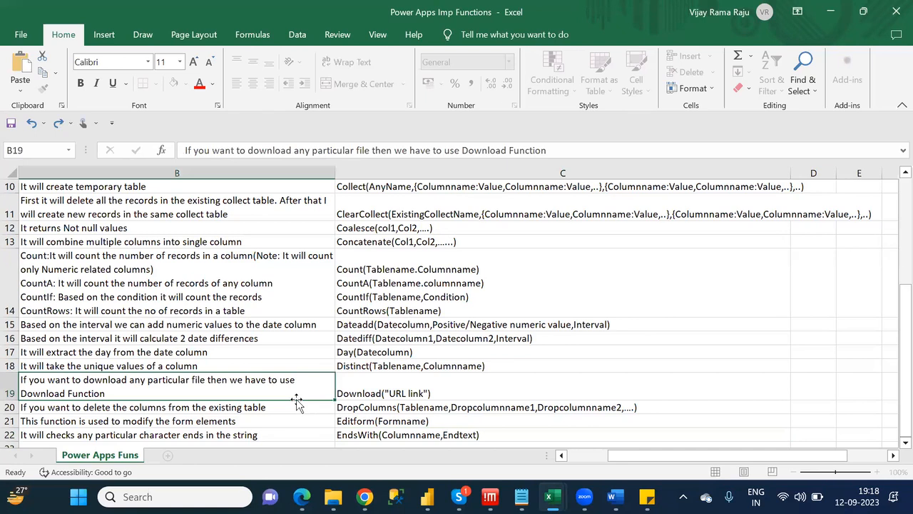
Check the Category_Wise_Functions list in Notepad for the function after EndsWith and enter "Exit" in cell A23 of the Excel sheet.
key(Down)
key(Down)
key(Down)
key(Down)
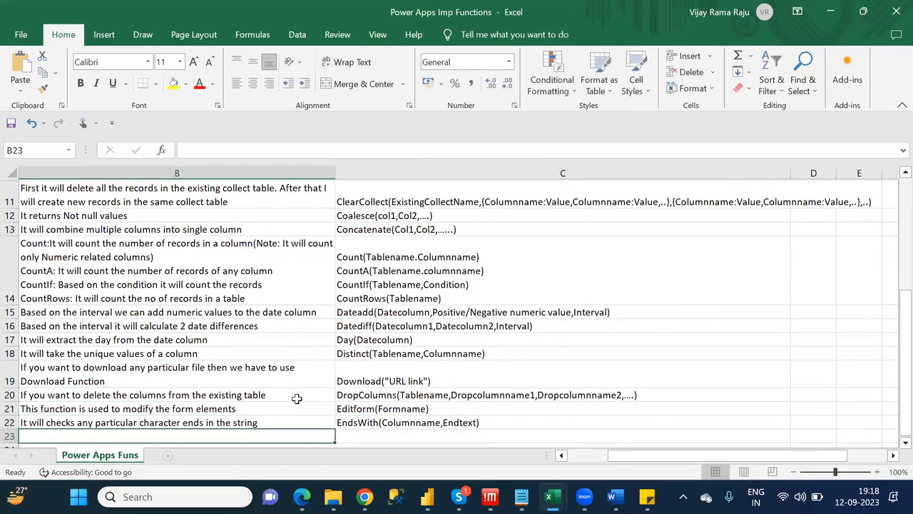
key(Left)
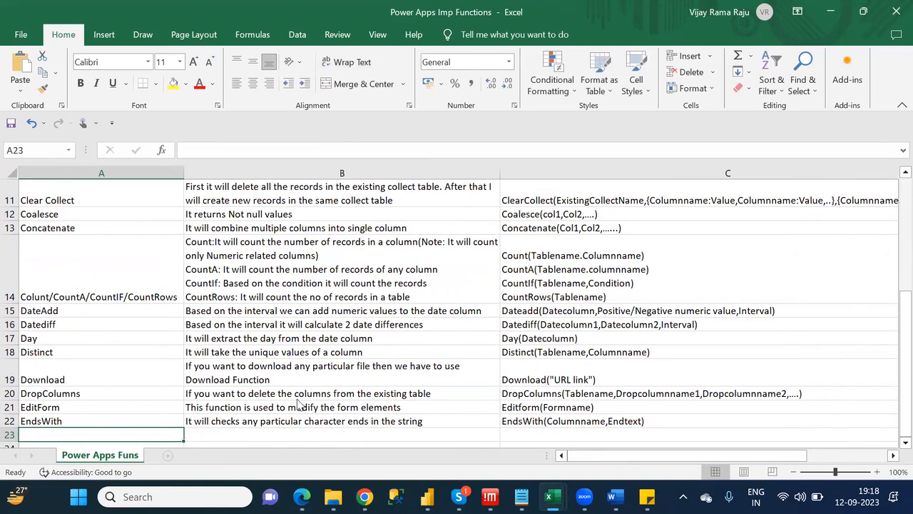
key(alt+Tab)
key(alt+Tab)
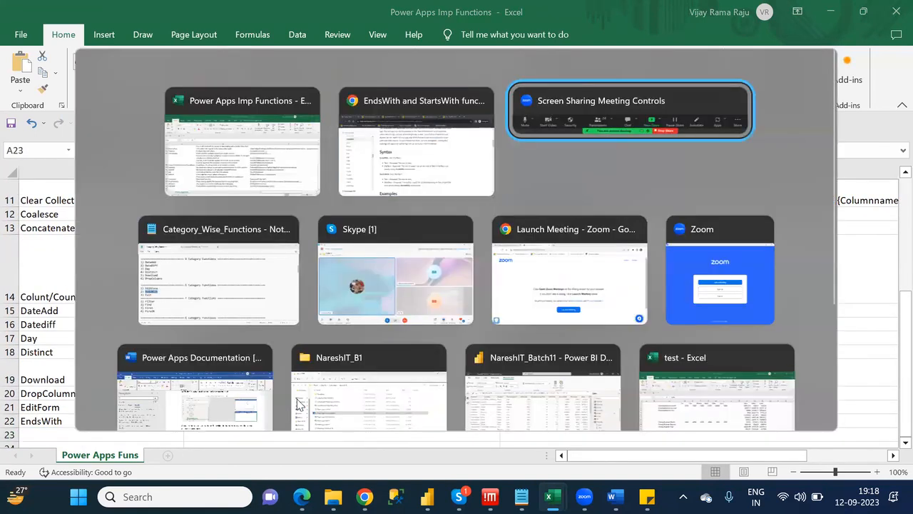
key(alt+Tab)
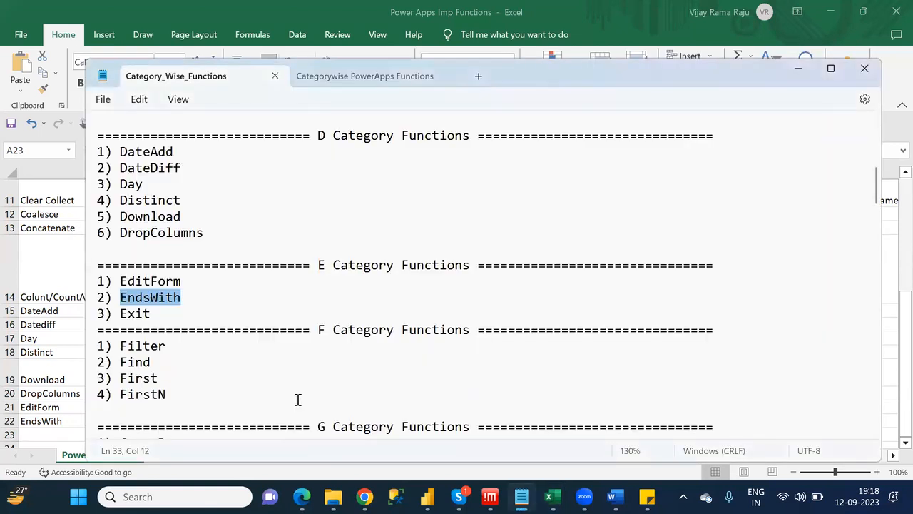
key(alt+Tab)
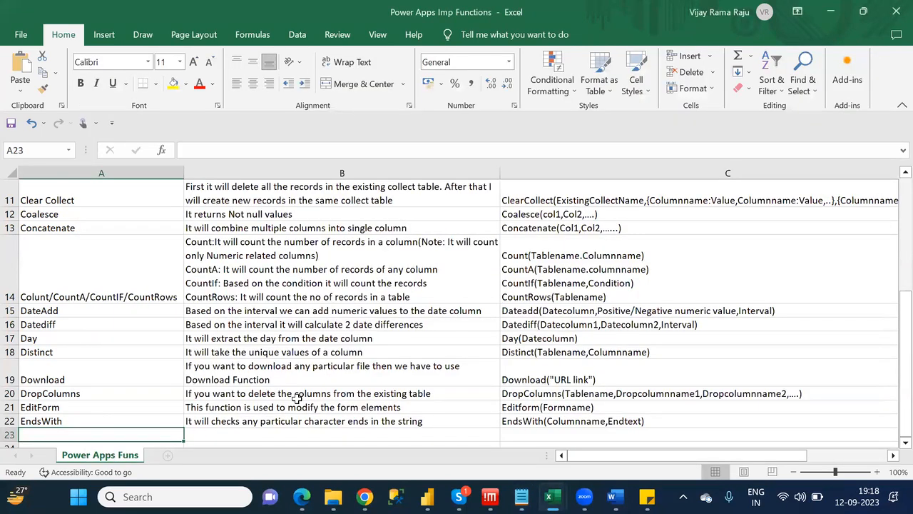
text(Exit)
key(BackSpace)
key(BackSpace)
text(it)
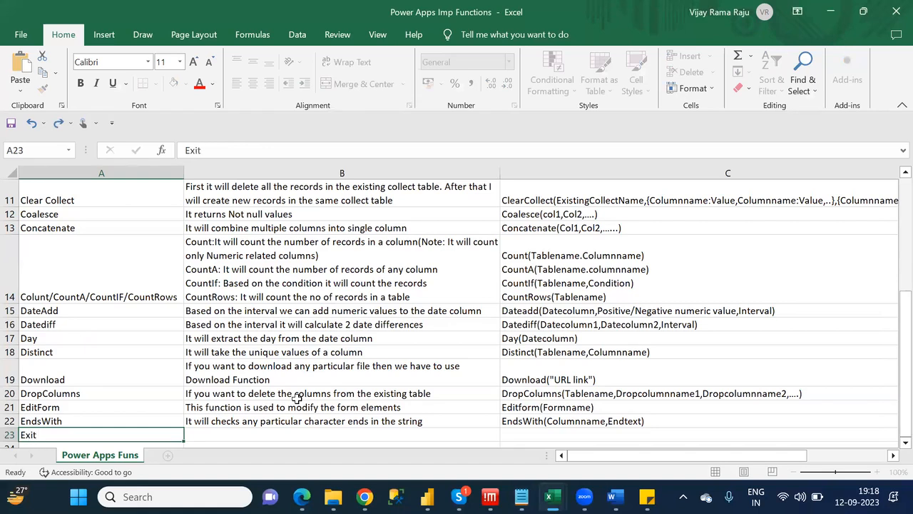
Describe the Exit function in B23 as "It will come out of the current app".
key(Tab)
text(It wi)
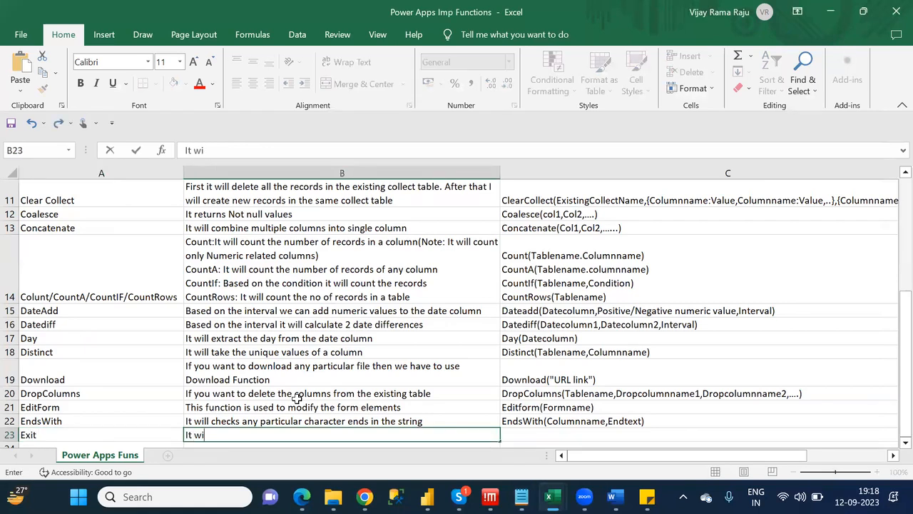
text(ll com)
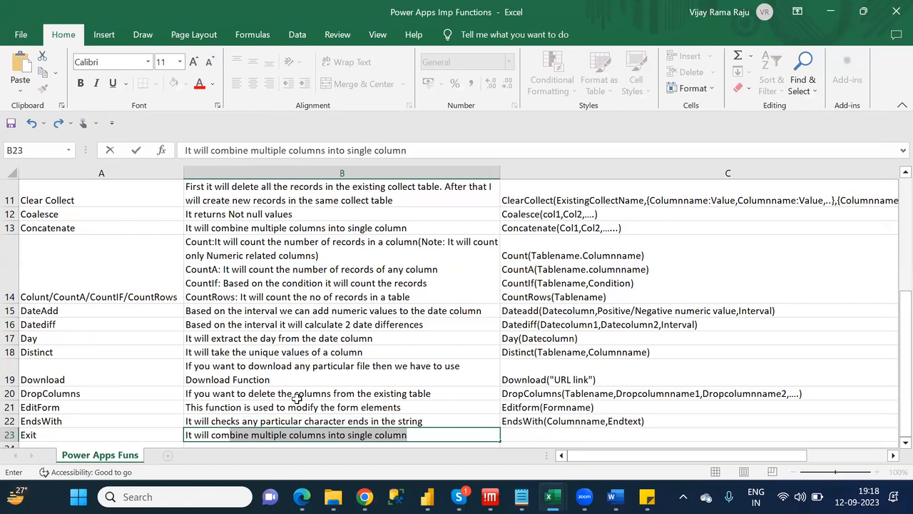
text(e out)
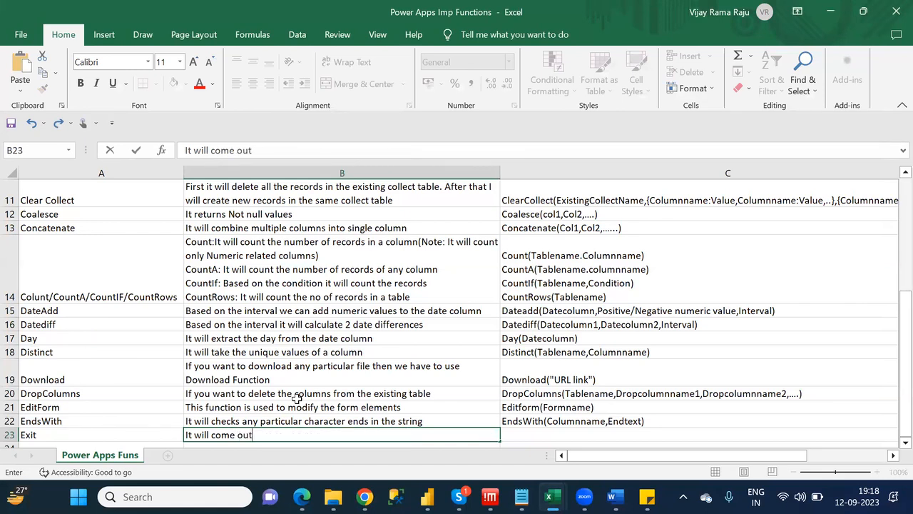
text( the)
key(BackSpace)
key(BackSpace)
key(BackSpace)
text(of the current)
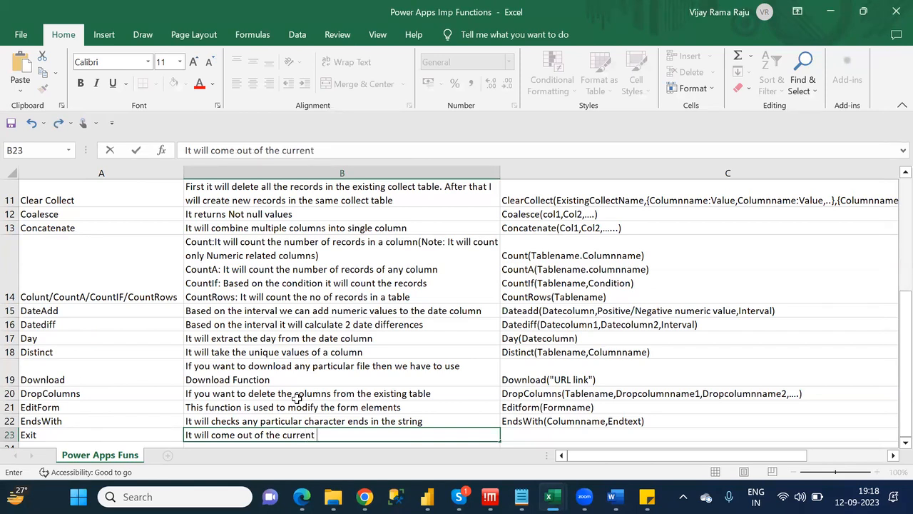
text( app)
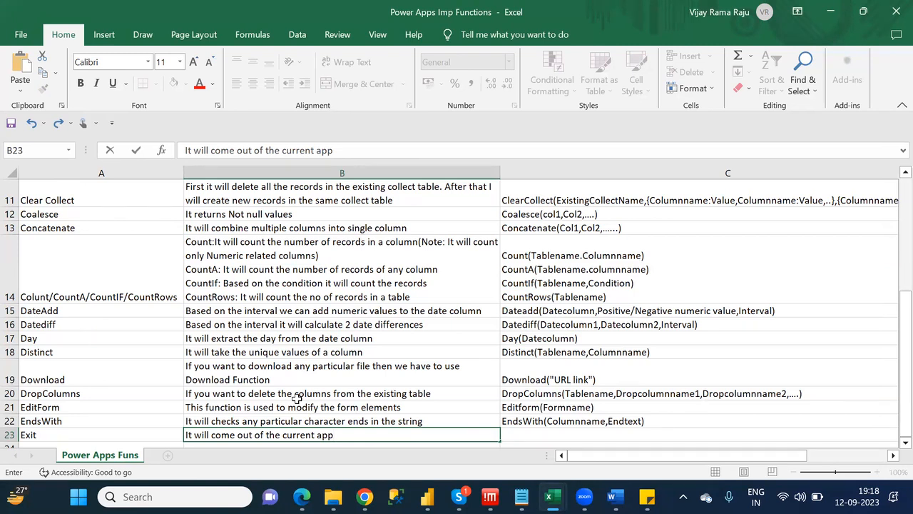
Reword the end of the B23 description so that it reads "It will come out of the current canvas app".
key(BackSpace)
key(BackSpace)
key(BackSpace)
text(canvas applicati)
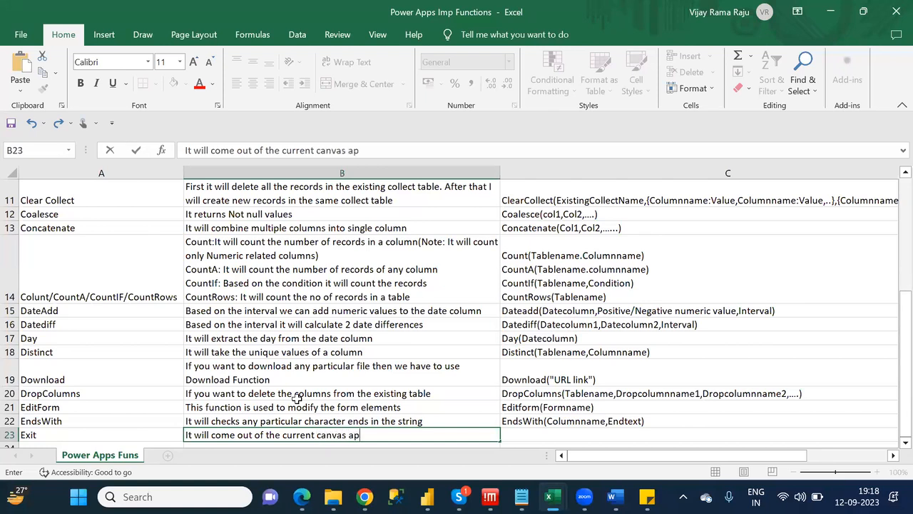
key(BackSpace)
key(BackSpace)
key(BackSpace)
key(BackSpace)
key(BackSpace)
key(BackSpace)
Enter the syntax "Exit()" in cell C23.
click(554, 436)
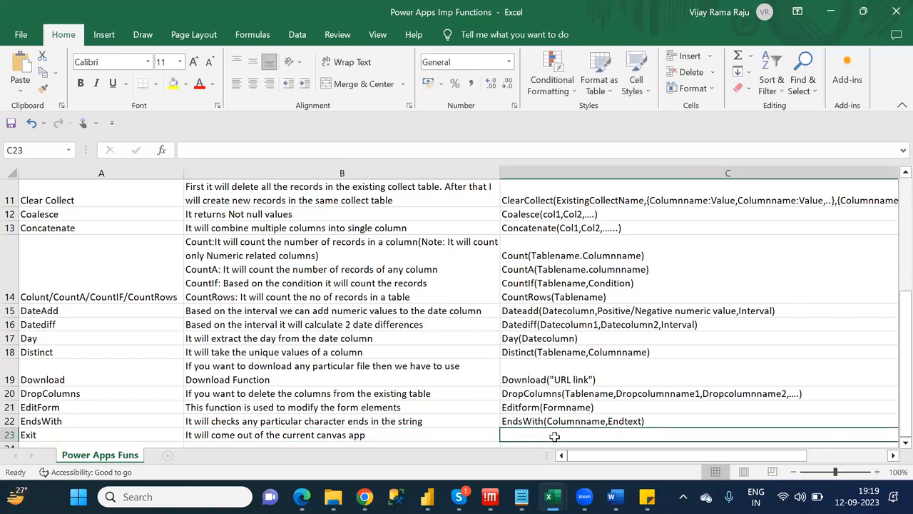
text(E)
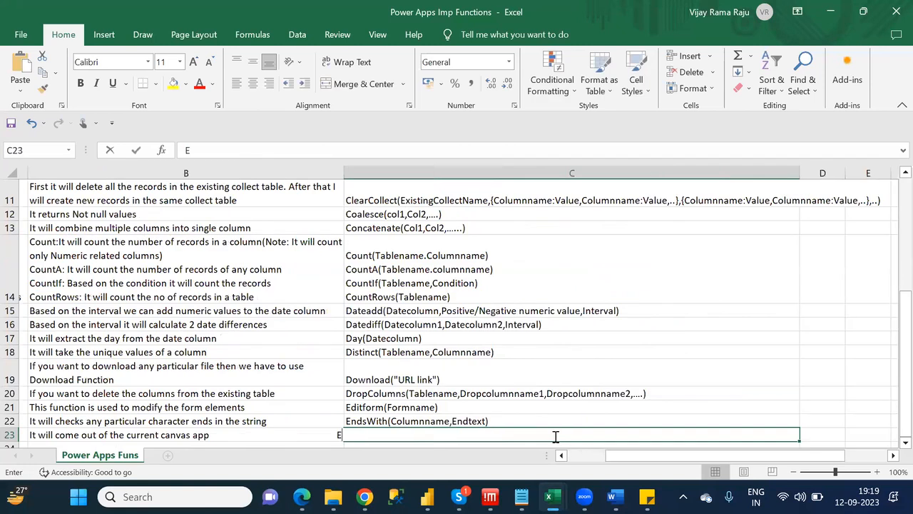
text(xit())
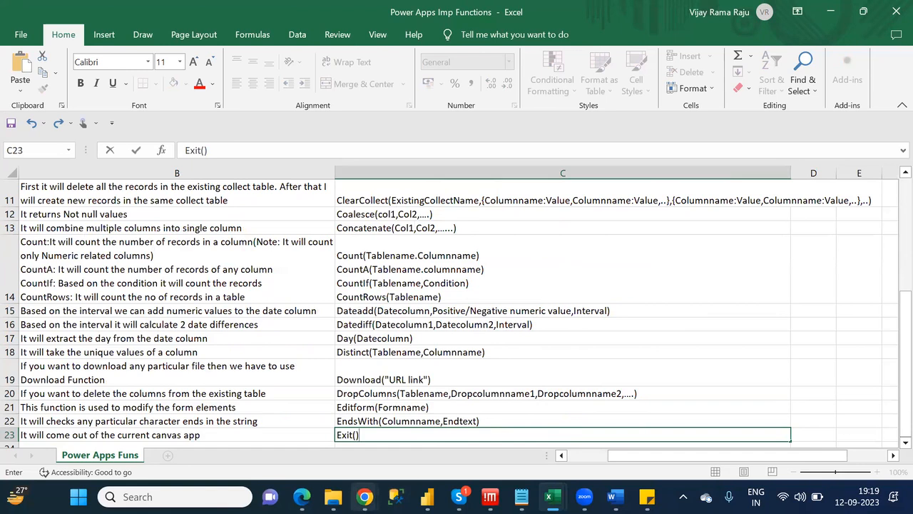
Switch to Chrome, close the EndsWith page and open the Exit function page from the Power Fx formula reference.
mouse_move(363, 497)
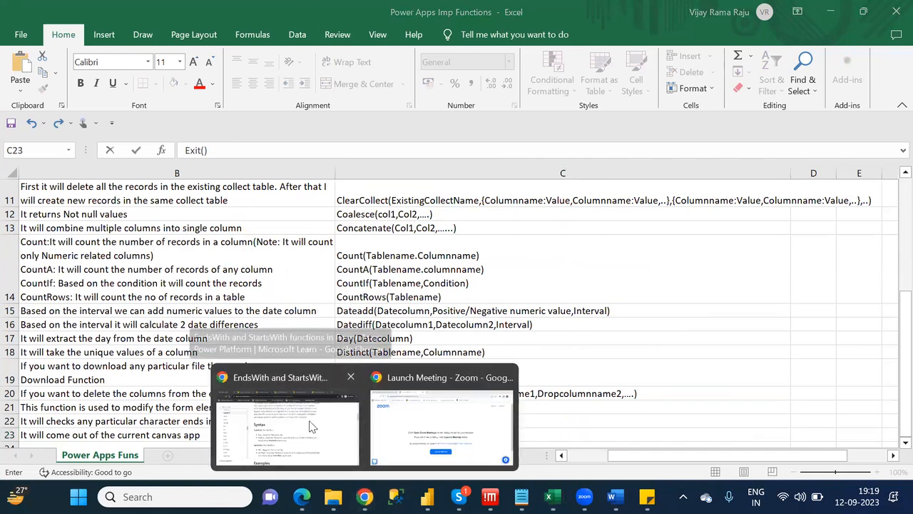
click(310, 423)
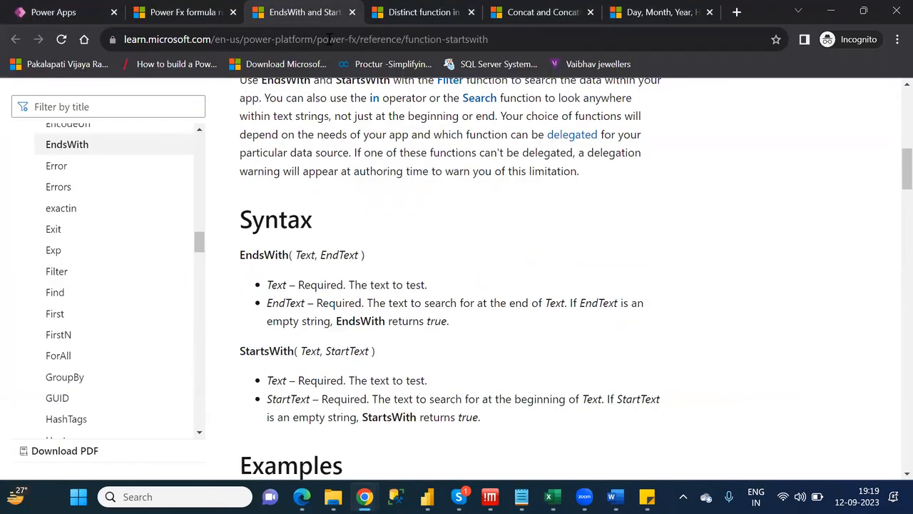
click(353, 12)
click(185, 15)
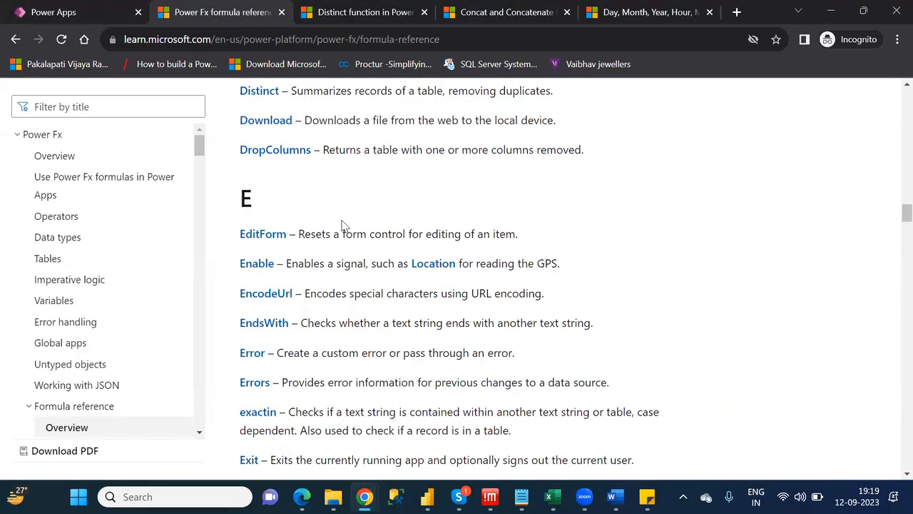
scroll(343, 225, down, 2)
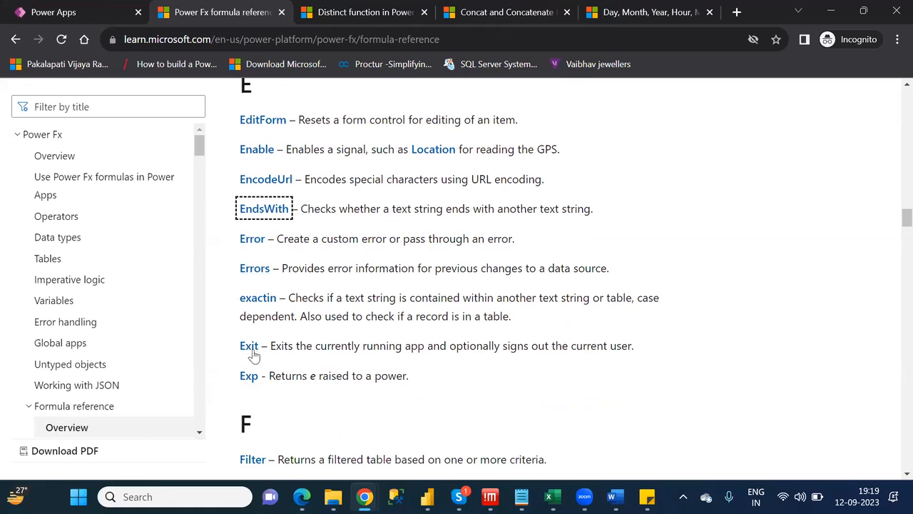
middle_click(249, 349)
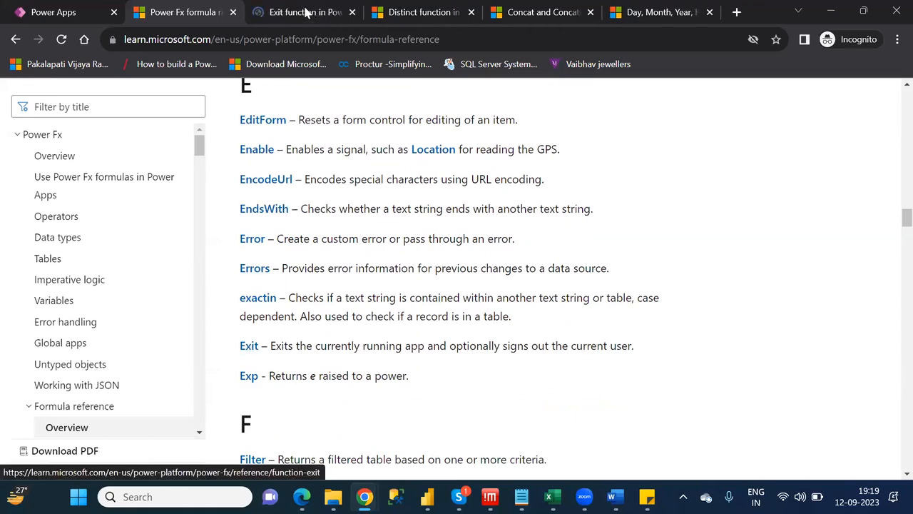
click(306, 12)
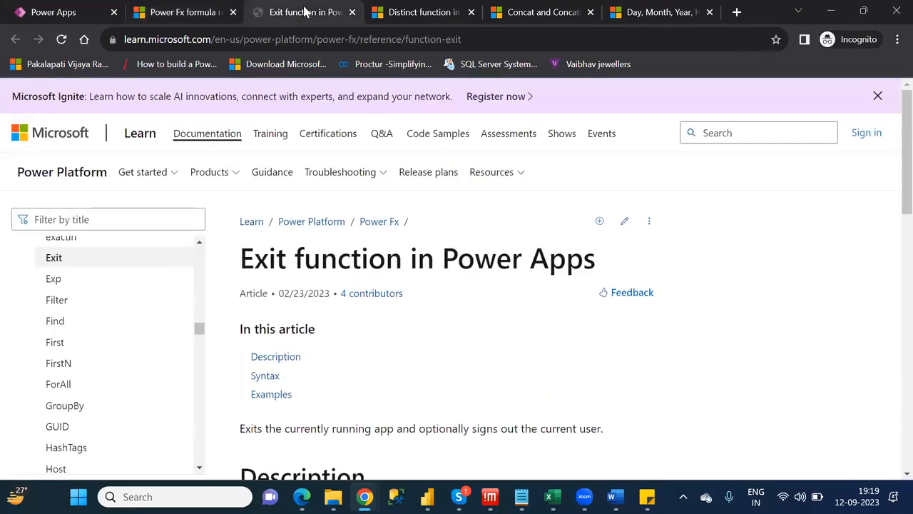
Read the Syntax and Examples sections of the Exit function page, then close that page.
key(Down)
key(Down)
key(Down)
key(Down)
key(Down)
key(Down)
key(Down)
key(Down)
key(Down)
key(Down)
key(Down)
key(Down)
key(Down)
key(Down)
key(Down)
key(Down)
key(Down)
key(Down)
key(Down)
key(Down)
key(Down)
key(Down)
key(Down)
key(Down)
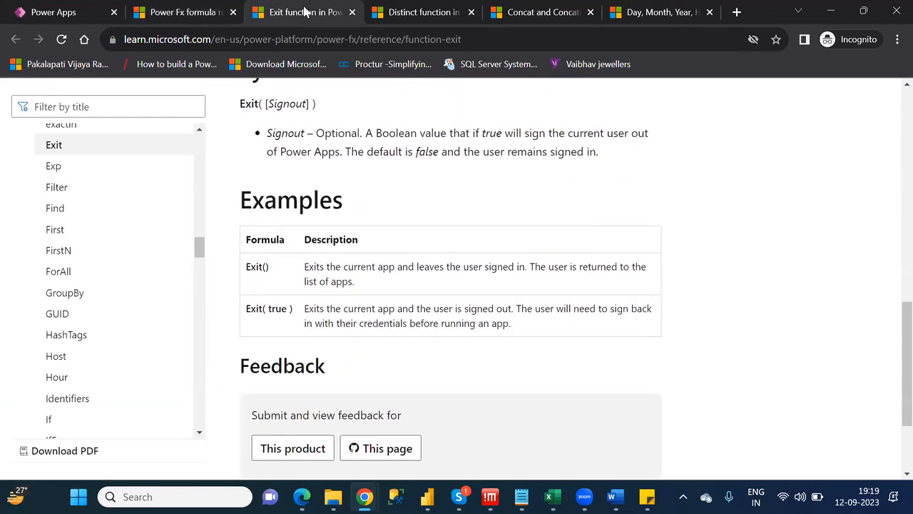
click(352, 12)
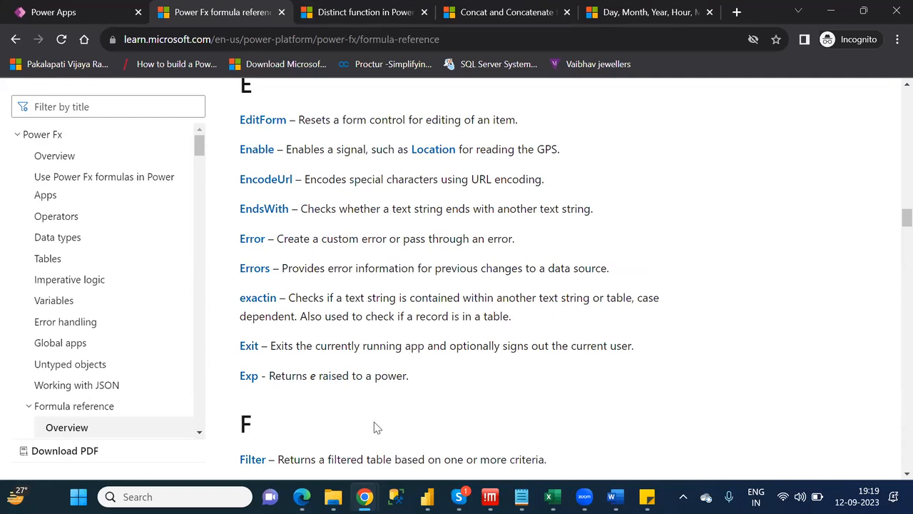
Consult the Category_Wise_Functions list in Notepad for the first F category function and enter "Filter" in cell A24 in Excel.
mouse_move(521, 497)
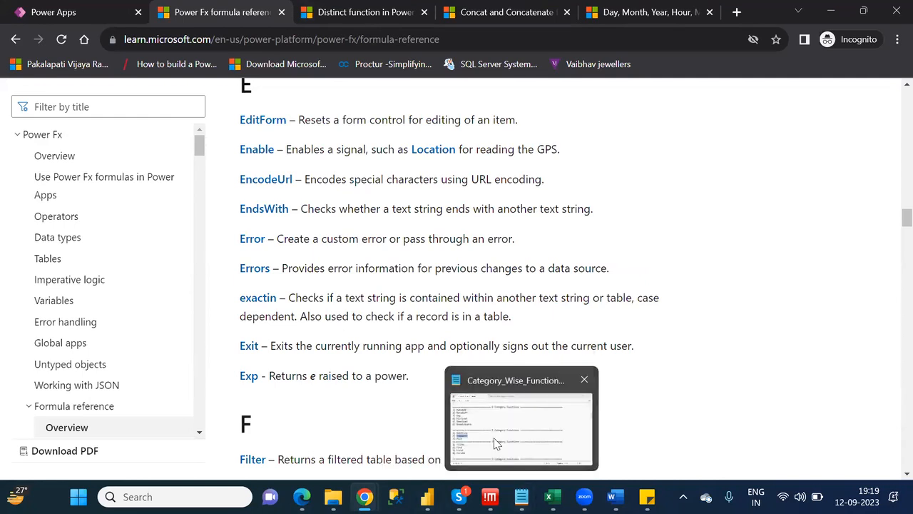
click(497, 443)
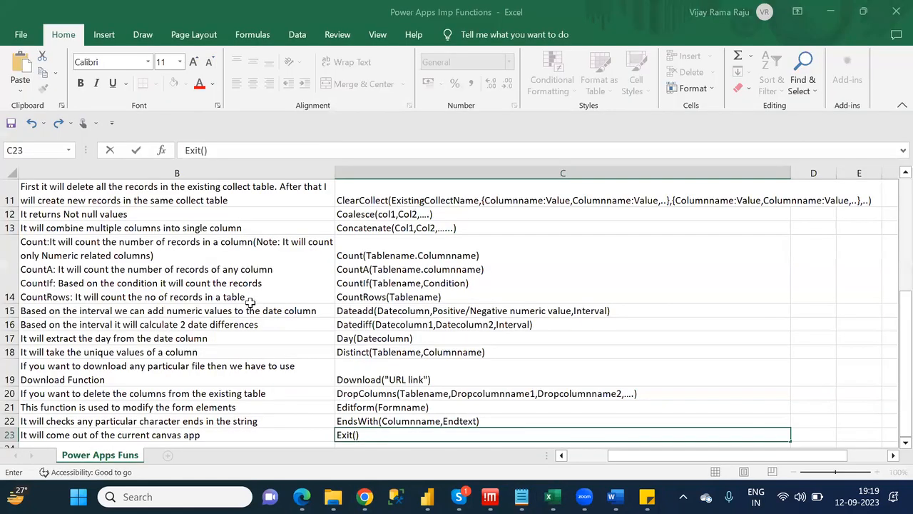
click(250, 302)
key(Down)
key(Down)
key(Down)
key(Down)
key(Down)
key(Down)
key(Down)
key(Down)
key(Down)
key(Down)
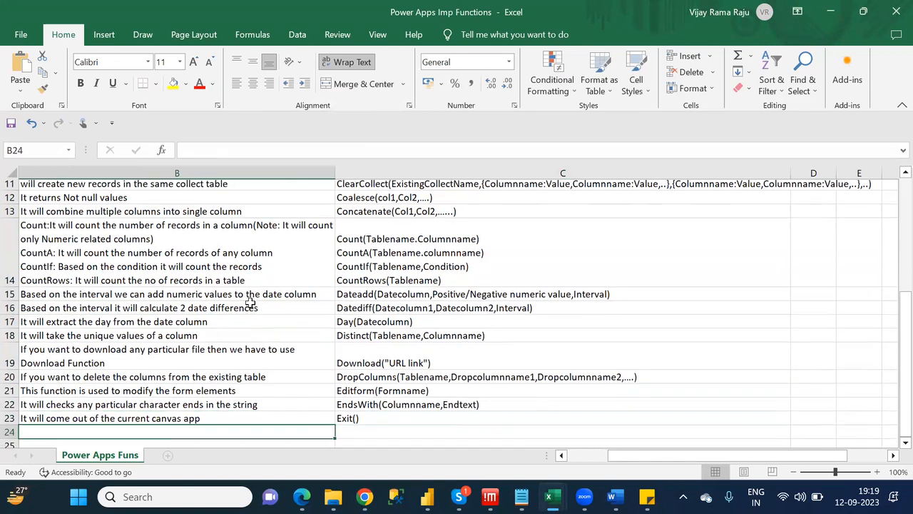
key(Left)
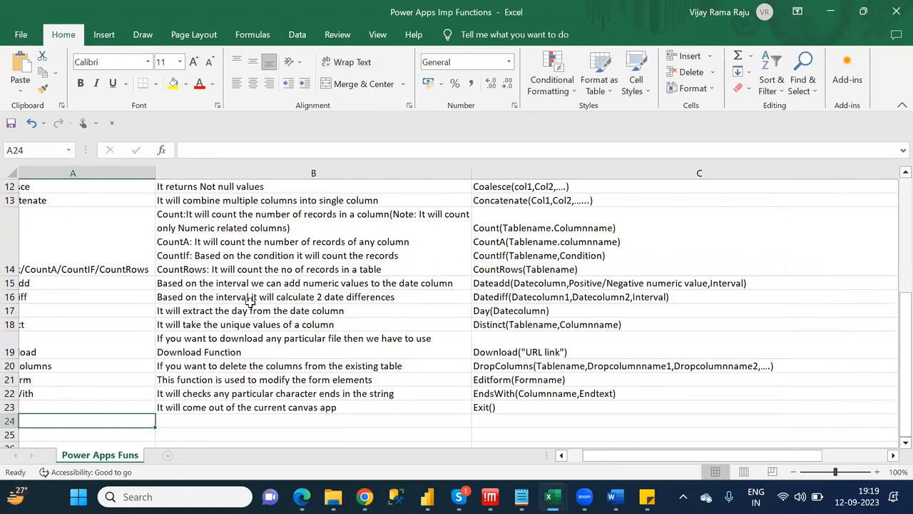
text(Filter)
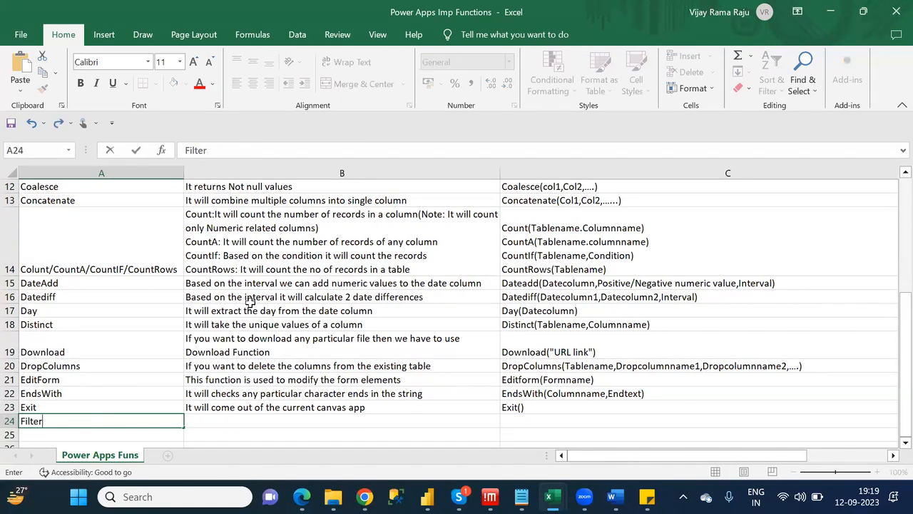
Describe the Filter function in B24 as "It will acts like where condition".
key(Tab)
key(Right)
key(Left)
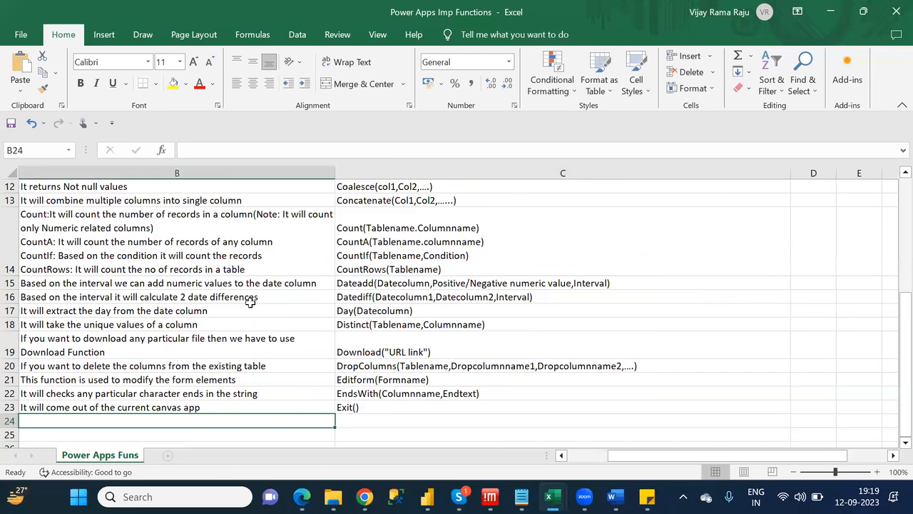
text(It)
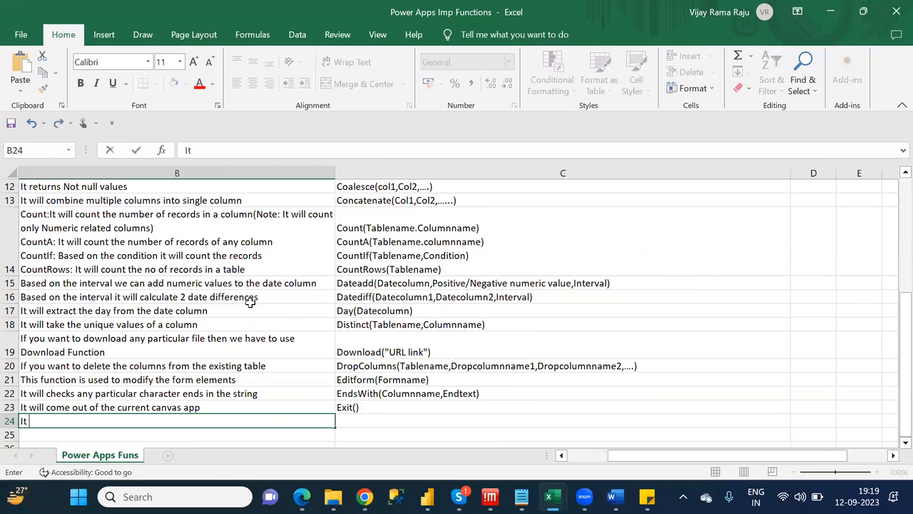
text( will acts)
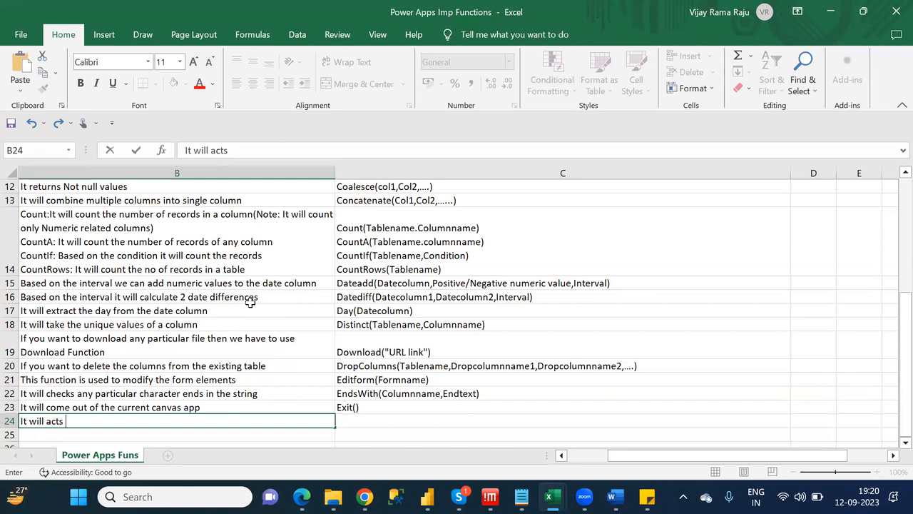
text( like where condition)
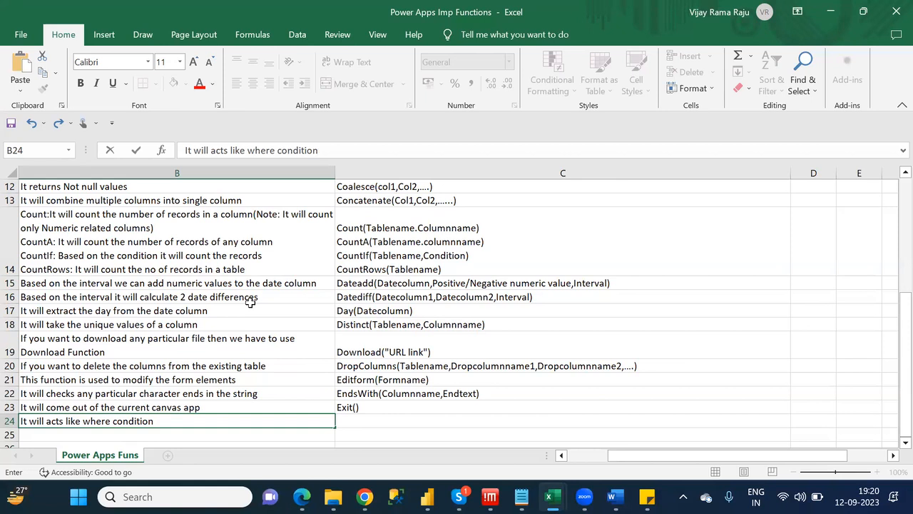
Enter the Filter function's syntax in C24 as "Filter(Tablename,Condition1 ,Condition2,....)".
key(Tab)
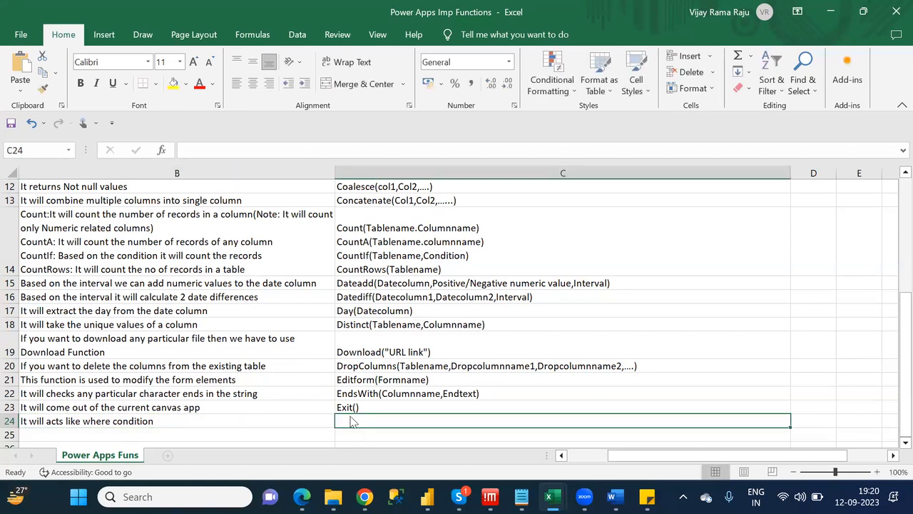
text(Fil)
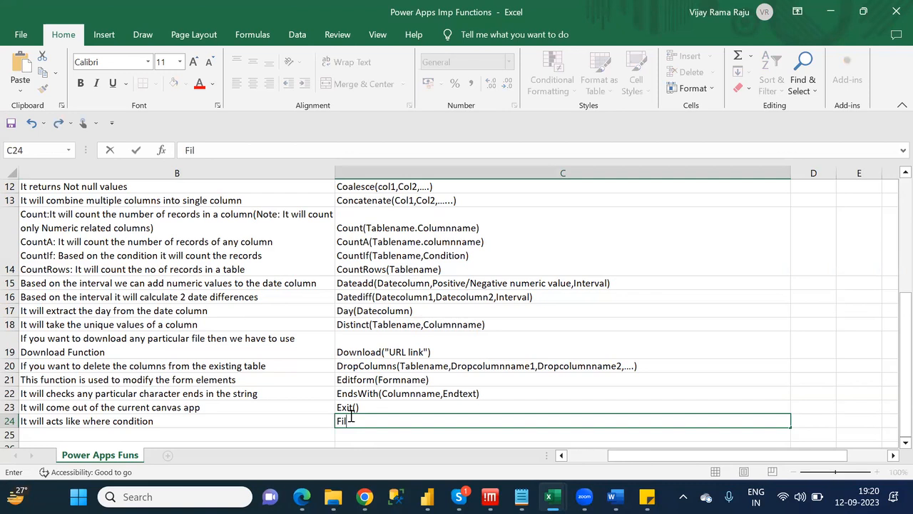
text(ter(Tablename)
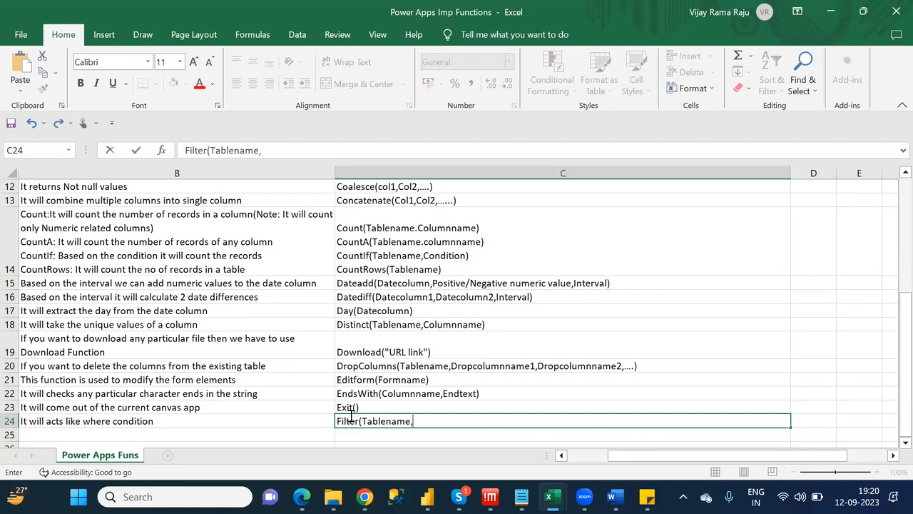
text(,COn)
key(BackSpace)
key(BackSpace)
text(od)
key(BackSpace)
text(nditio)
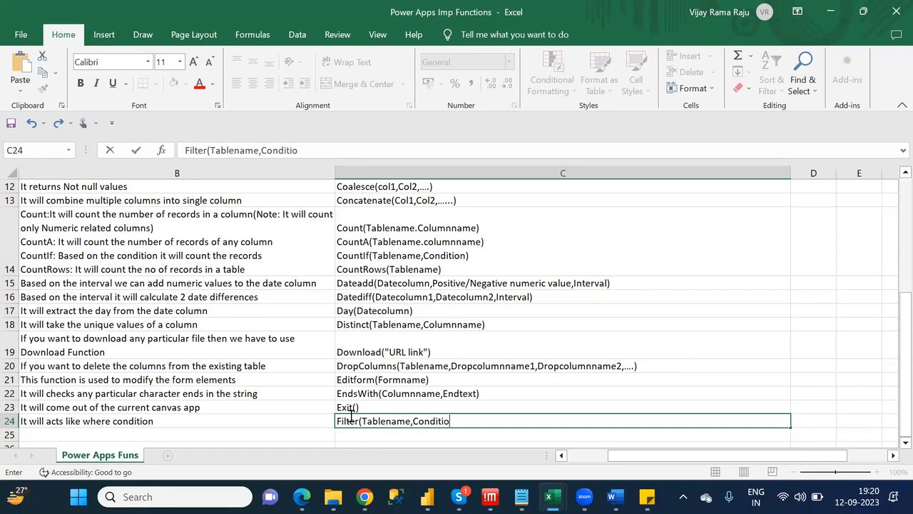
text(n1,Condition2,)
text(....)
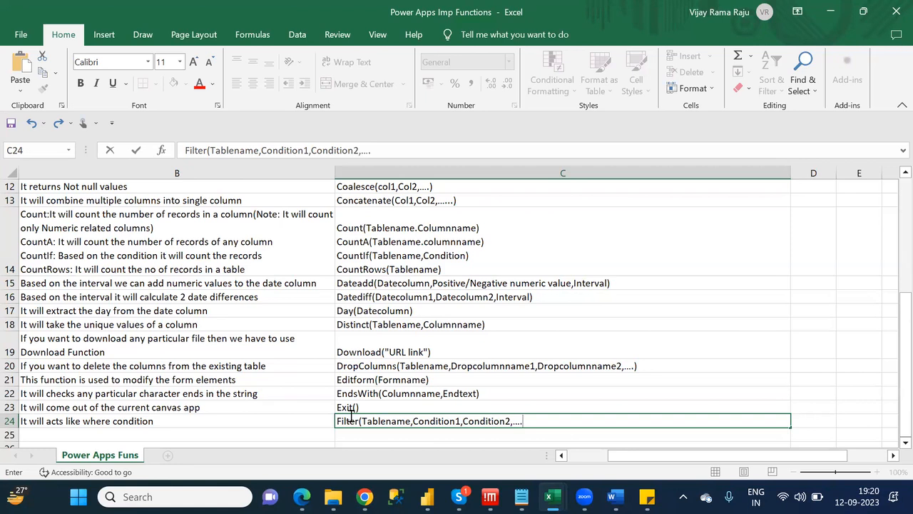
text())
click(463, 422)
key(BackSpace)
text(,)
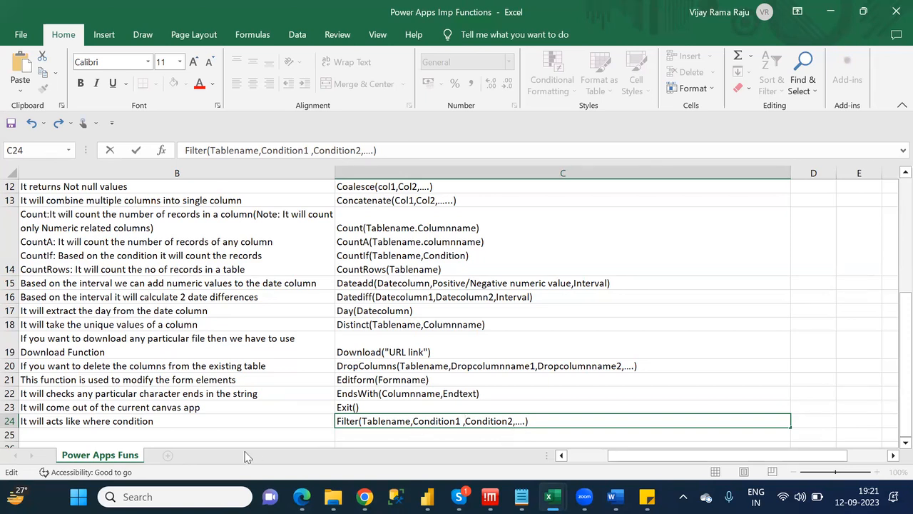
Add a second line to B24: "Note: If you want to write multiple conditions in b/w those conditions we have to use && ,||".
click(220, 416)
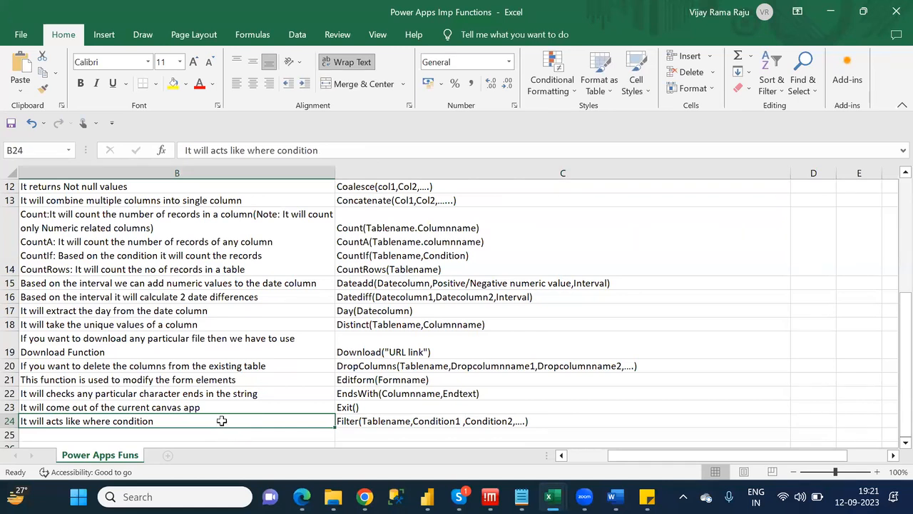
click(378, 150)
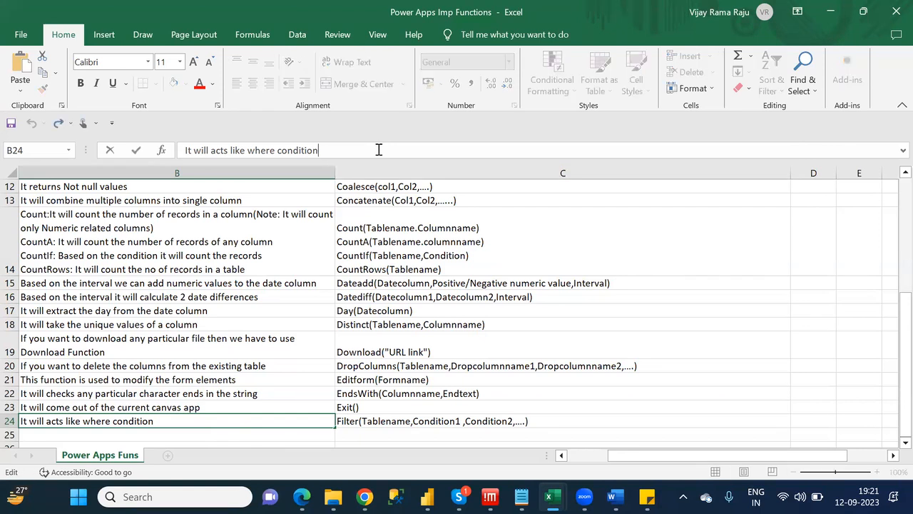
key(alt)
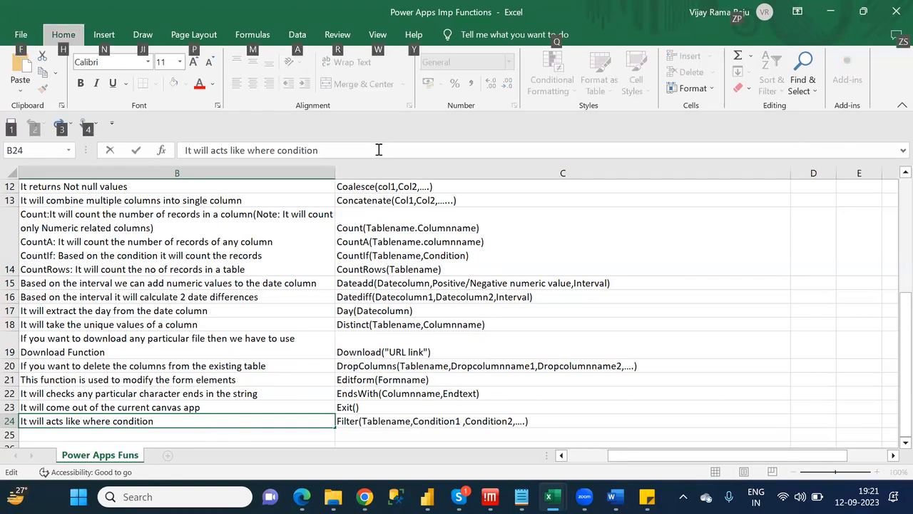
key(alt)
key(ctrl+a)
key(BackSpace)
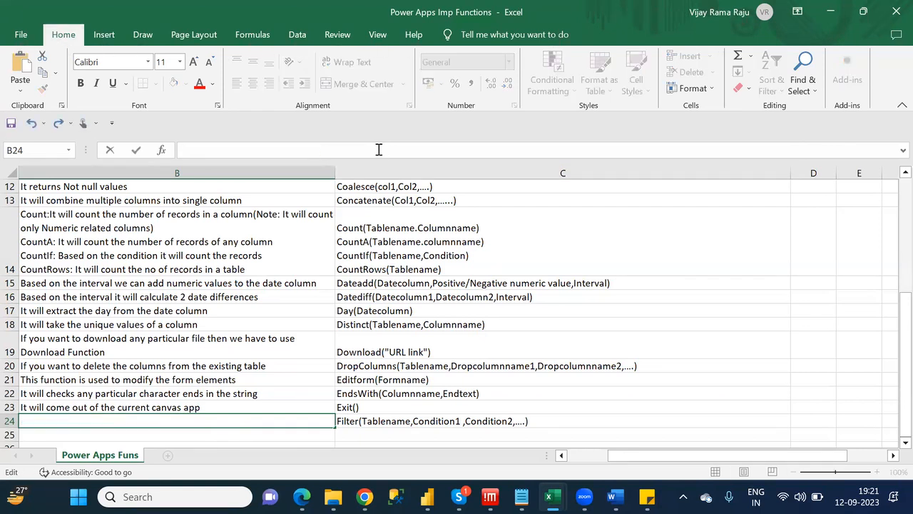
text(Note: If you wna)
text(t)
key(BackSpace)
key(BackSpace)
key(BackSpace)
text(ant )
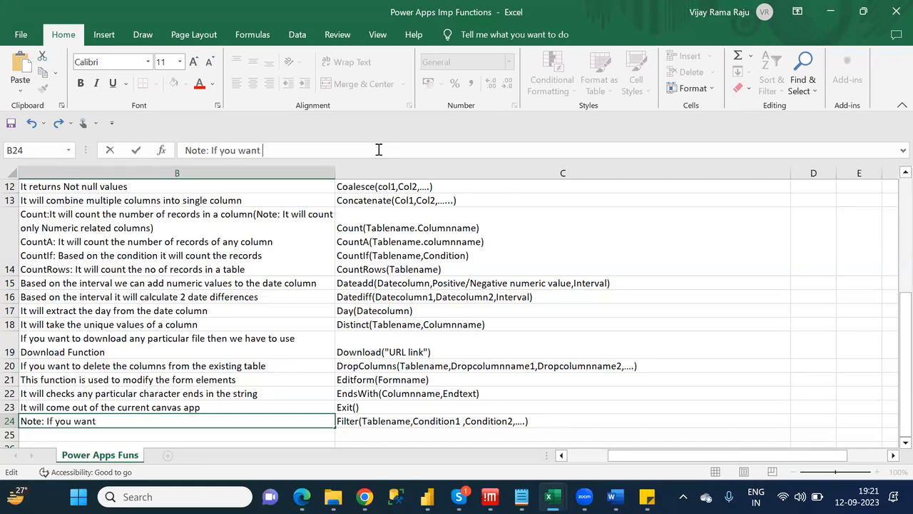
text(to write multiple co)
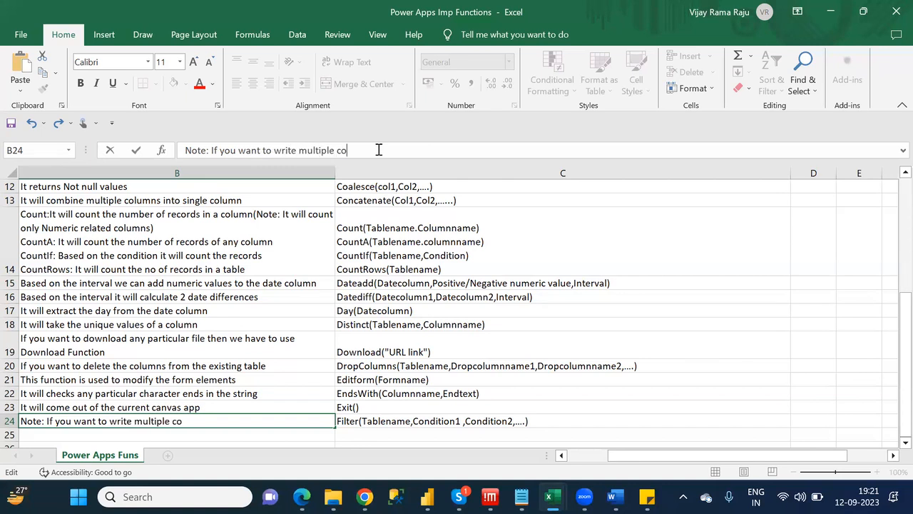
text(nditions in b/w thos)
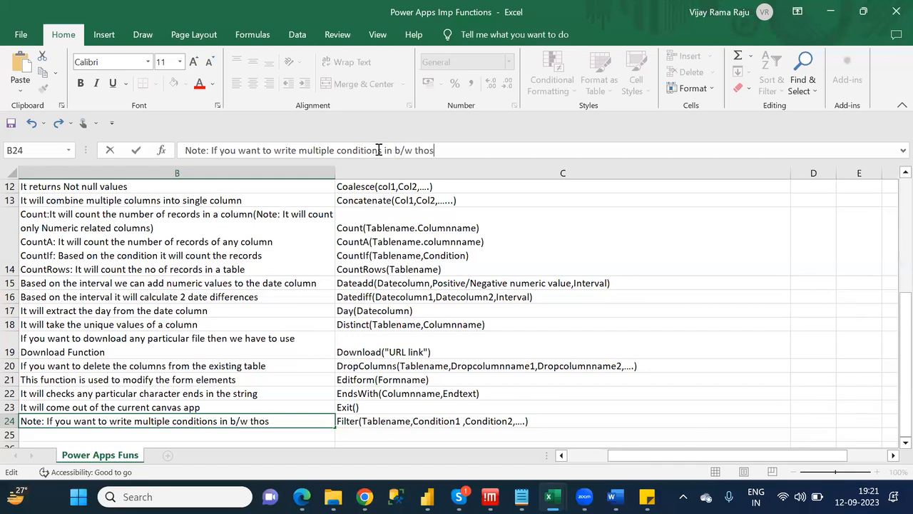
text(e conditions we )
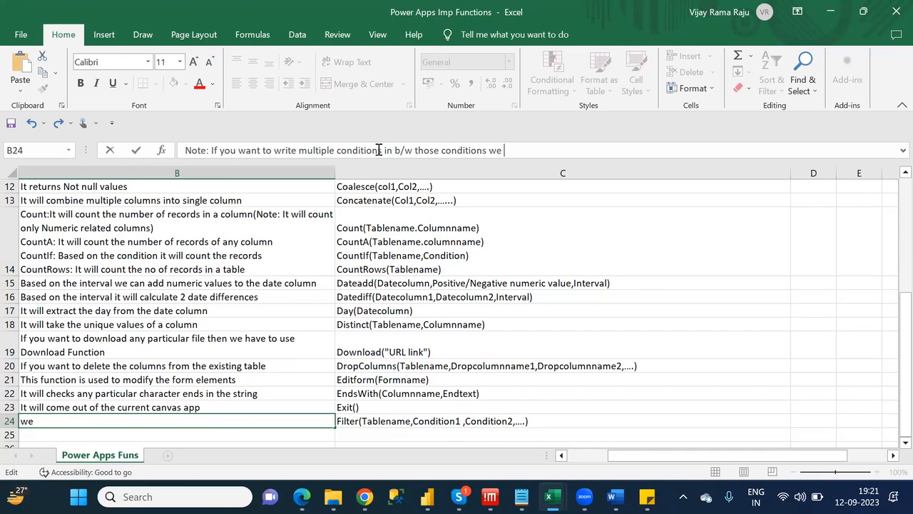
text(have to use &&)
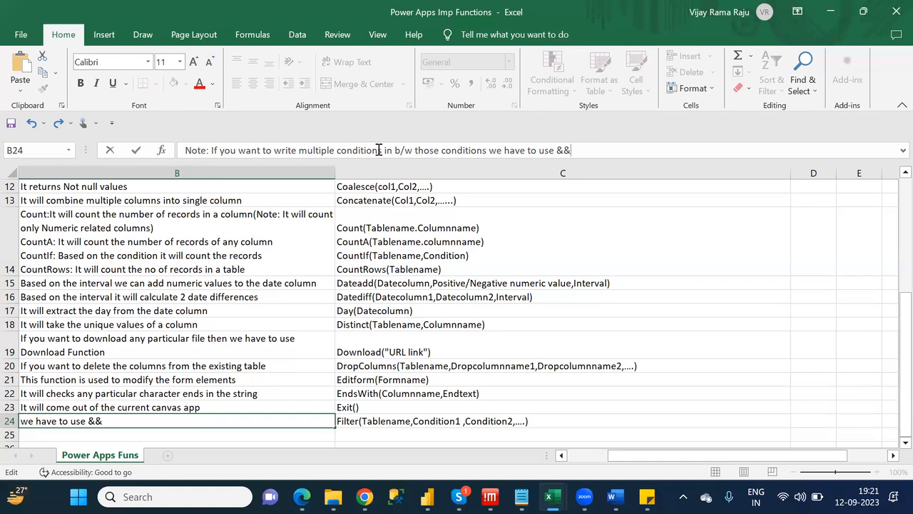
text( or)
key(BackSpace)
key(BackSpace)
text(,||)
click(211, 407)
key(Down)
key(Down)
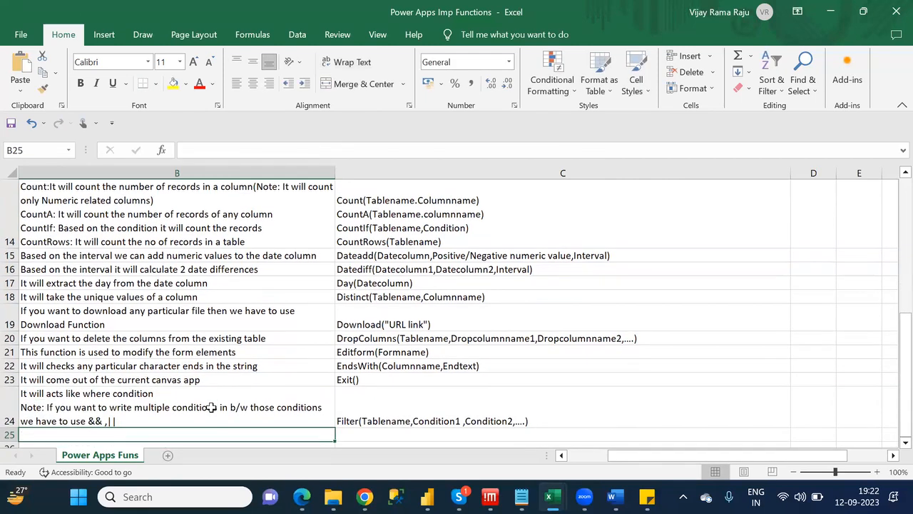
key(Left)
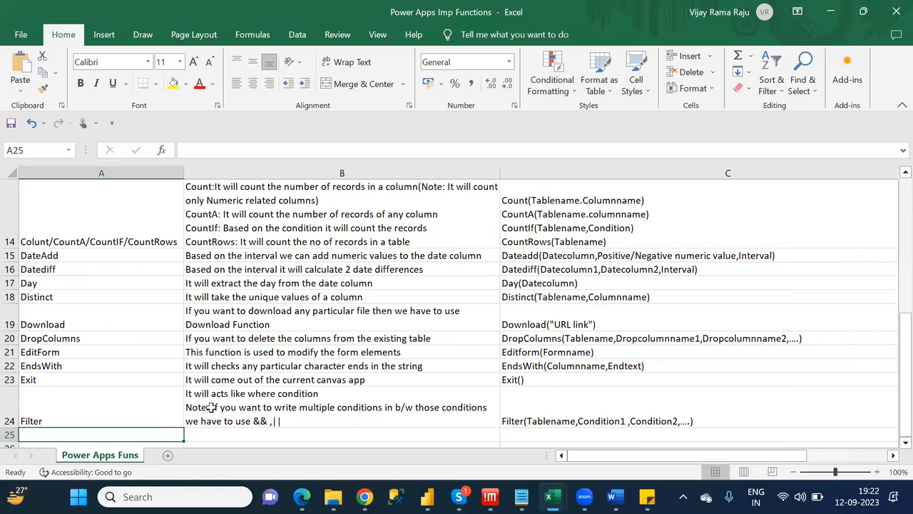
Remove the comma between Condition1 and Condition2 in the C24 Filter syntax and put it back.
click(587, 414)
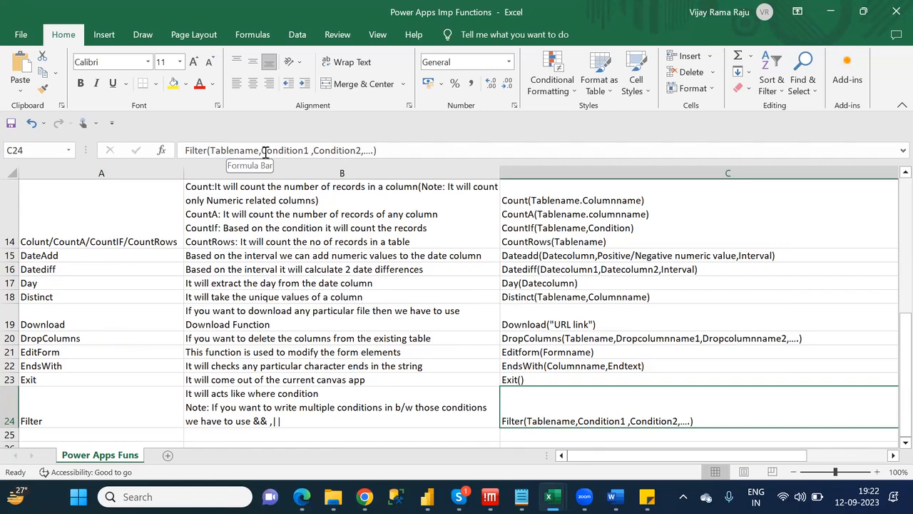
drag(262, 150, 305, 150)
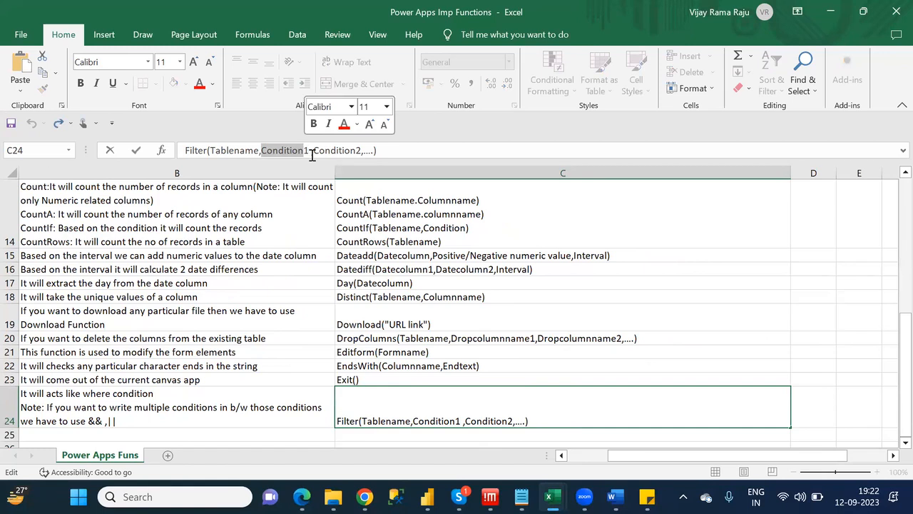
click(311, 154)
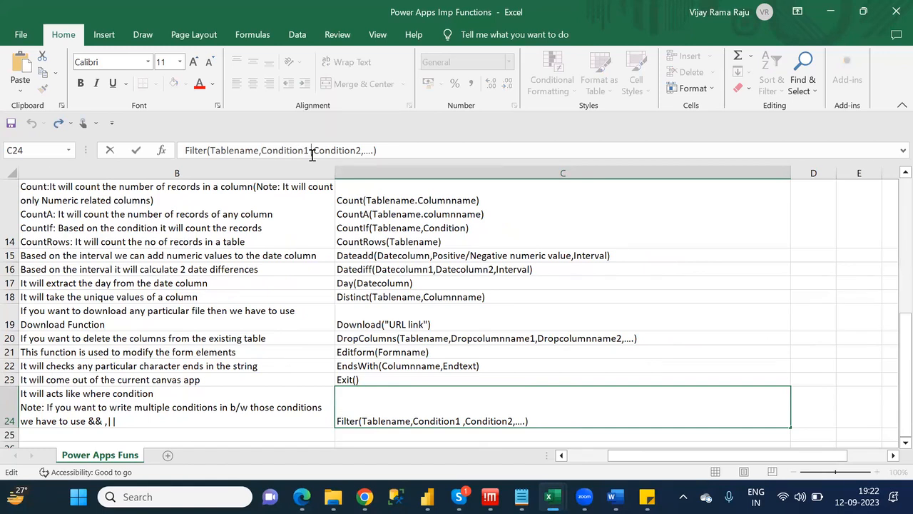
key(BackSpace)
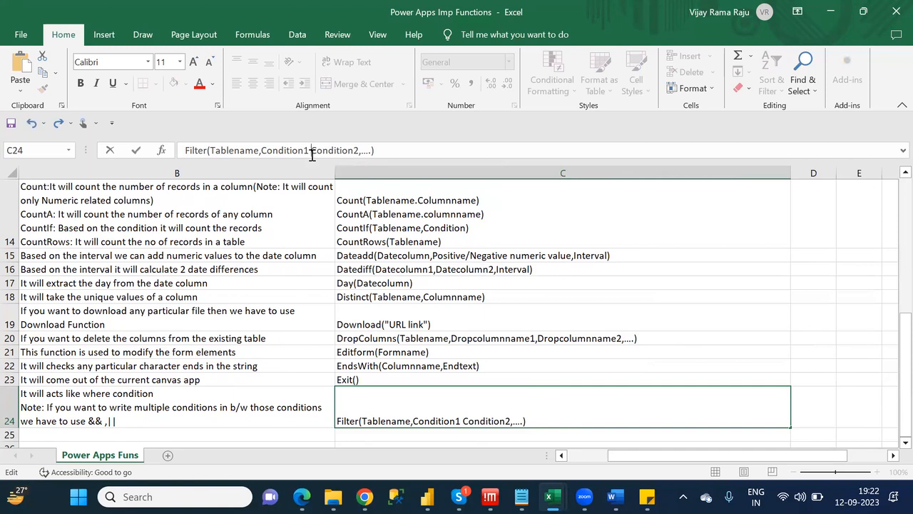
text(,)
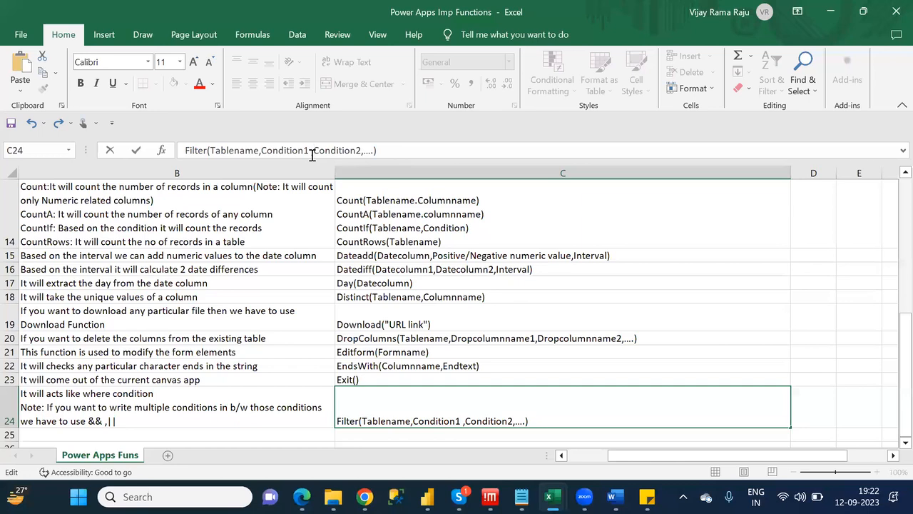
click(523, 307)
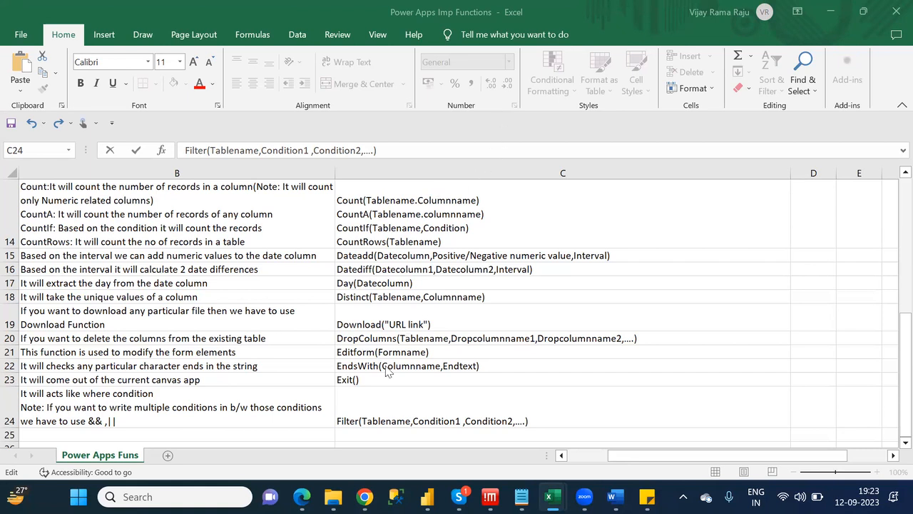
click(271, 429)
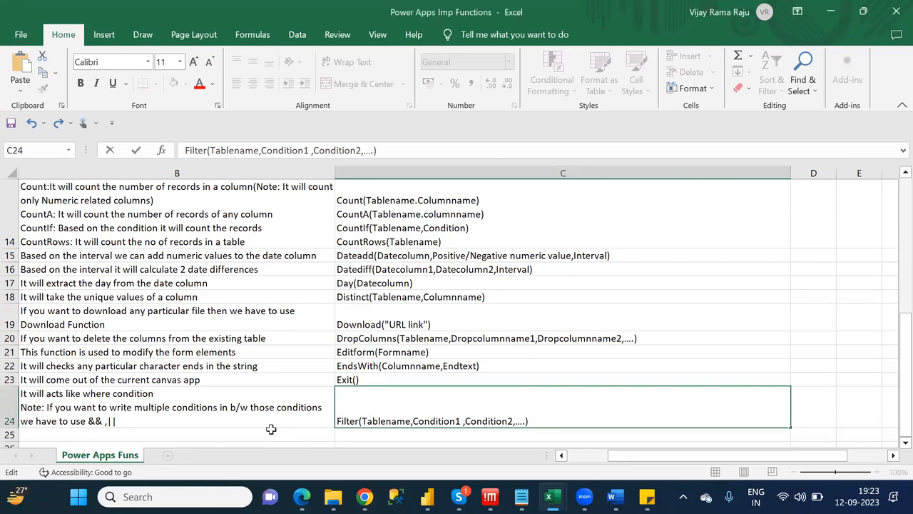
key(End)
Consult the Category_Wise_Functions list in Notepad for the second F category function and enter "Find" in cell A25 in Excel.
click(191, 438)
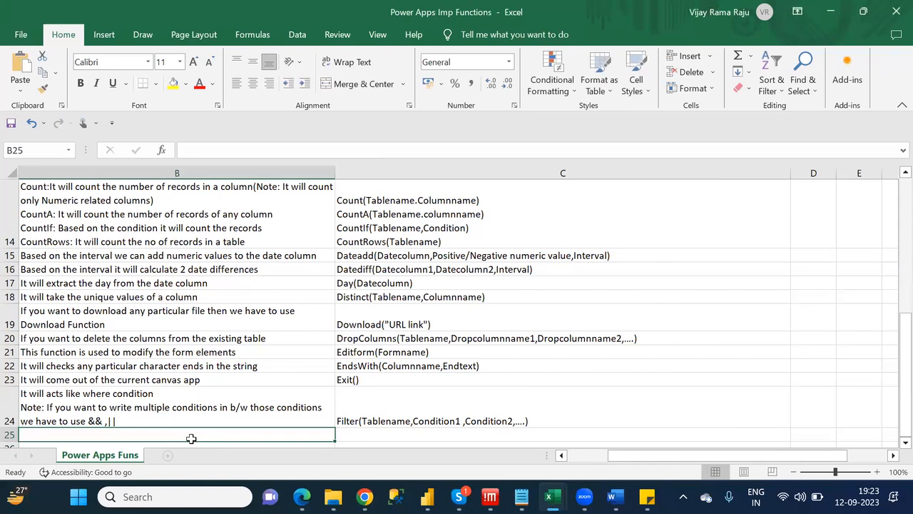
key(Left)
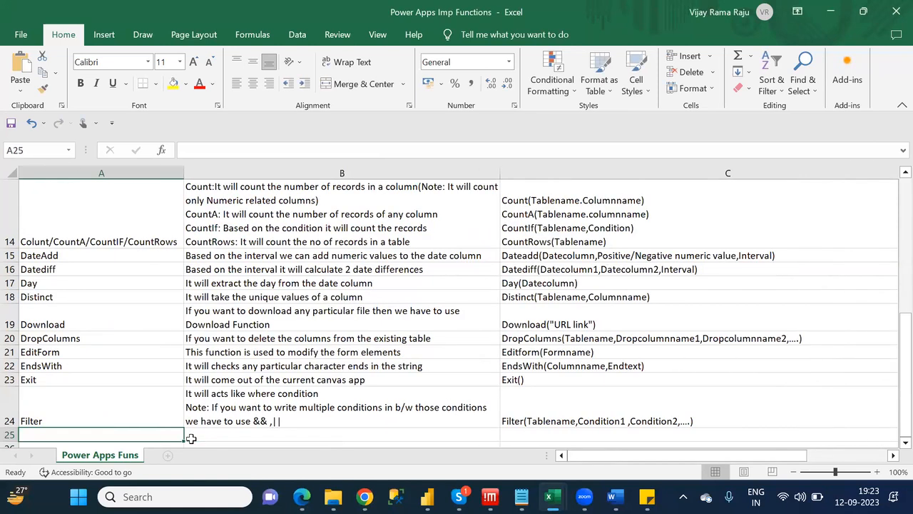
key(alt+Tab)
key(Tab)
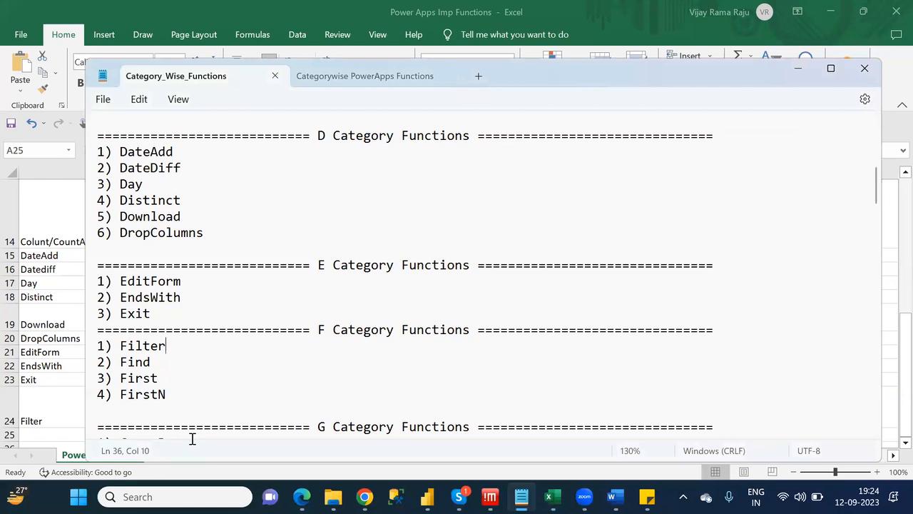
key(alt+Tab)
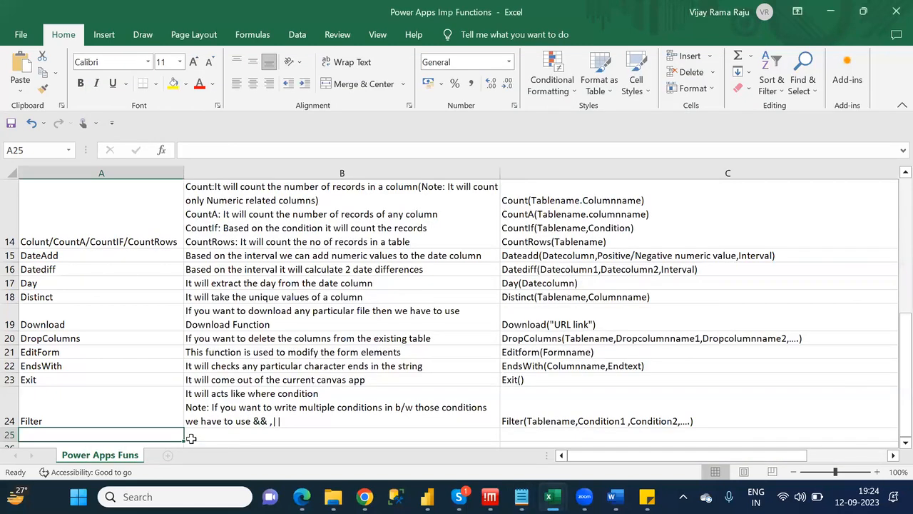
text(Find)
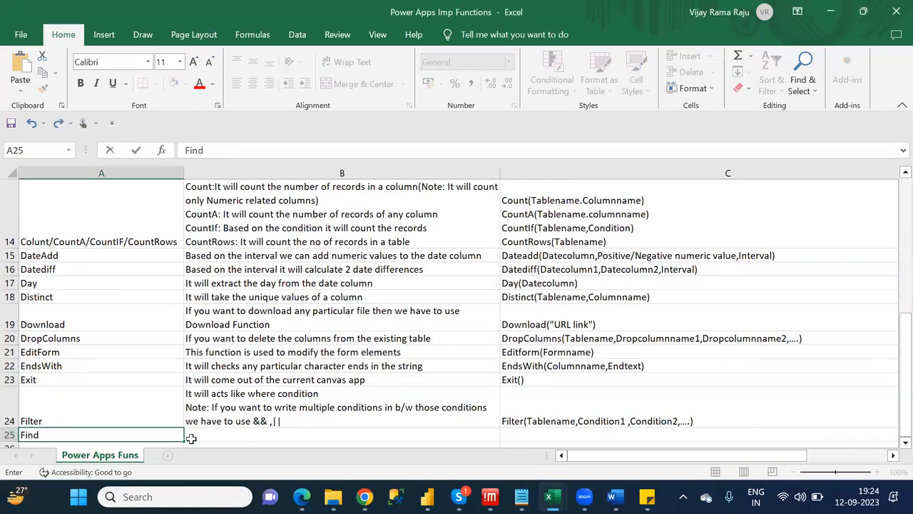
Describe the Find function in B25 as "It will find the position of the character in a column".
key(Tab)
text(It wil)
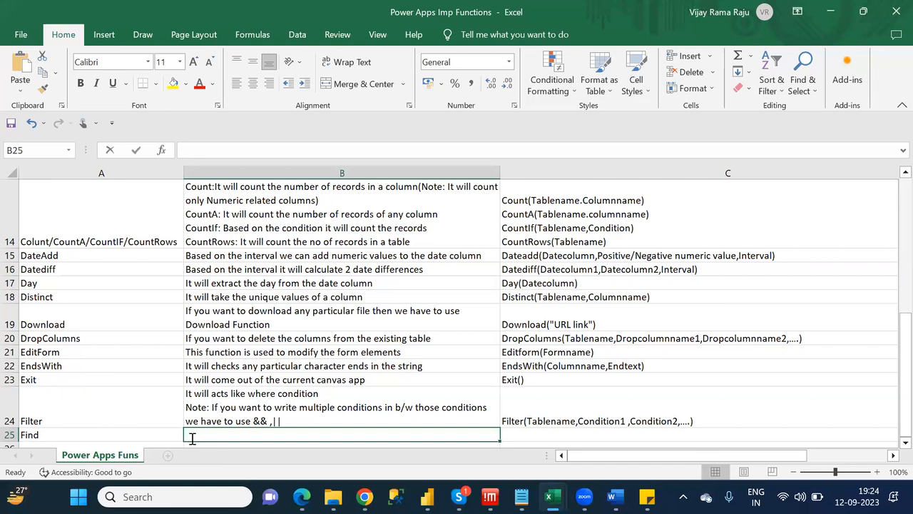
text(l )
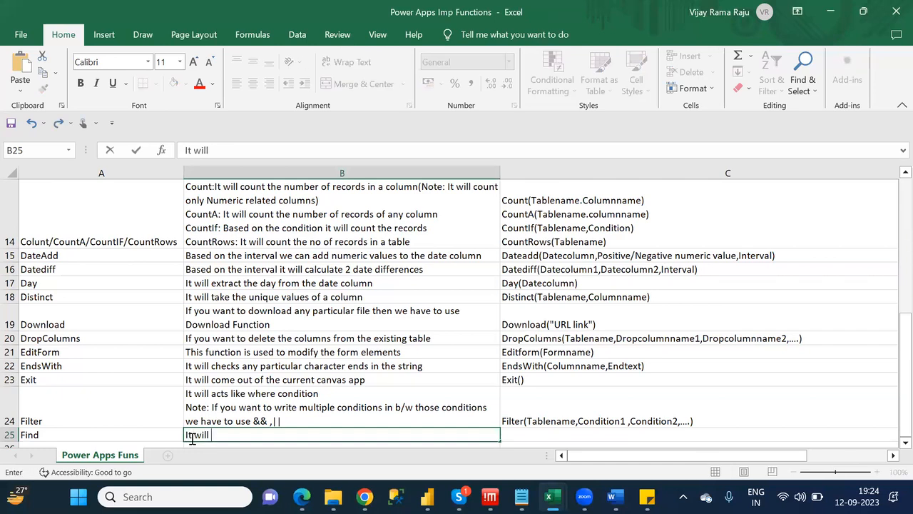
text(find the posi)
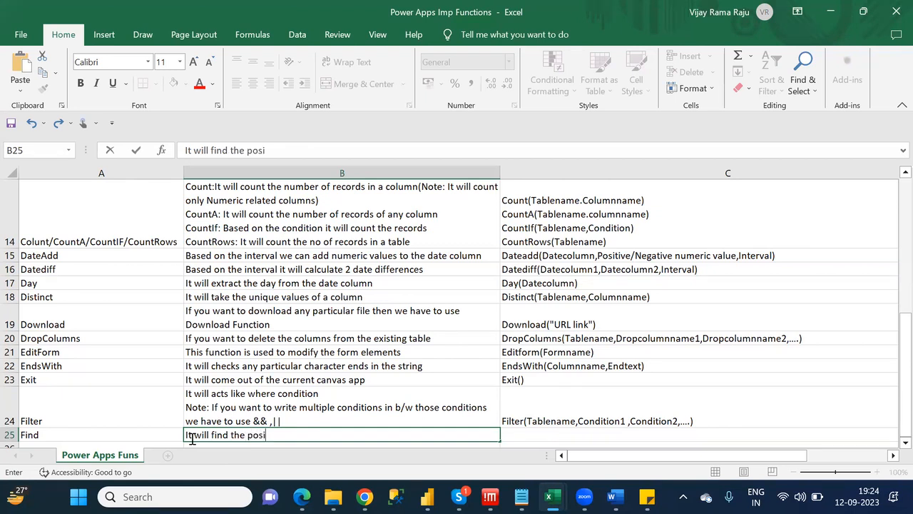
text(tion of the charac)
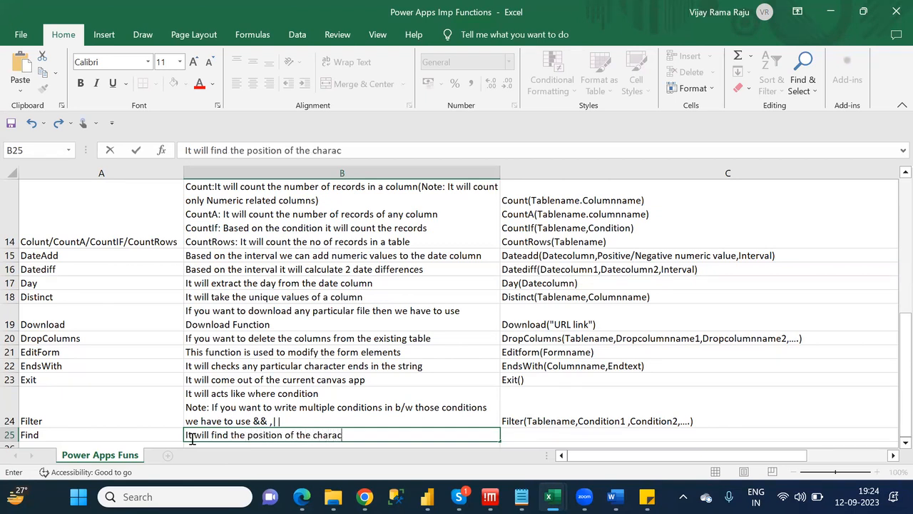
text(ter in a column)
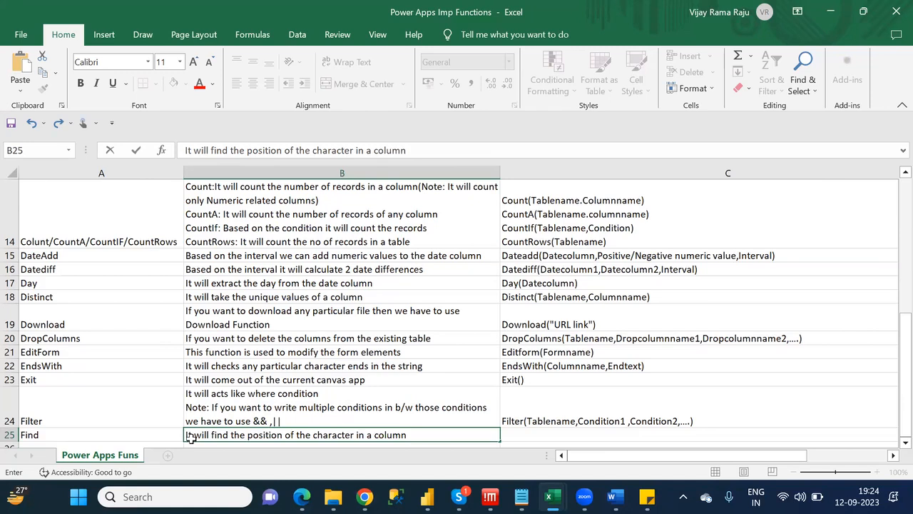
Begin the syntax entry for the Find function in cell C25 with "Find(".
key(Tab)
text(Find)
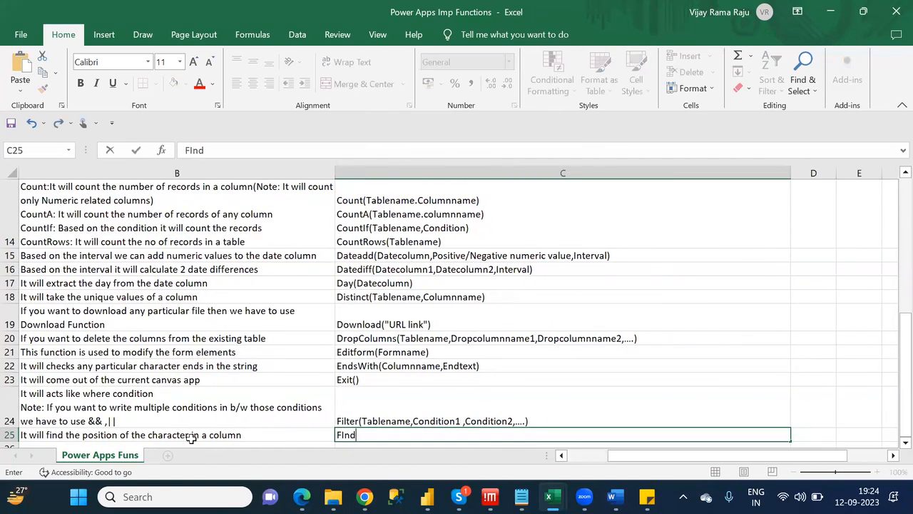
key(BackSpace)
key(BackSpace)
key(BackSpace)
text(ind)
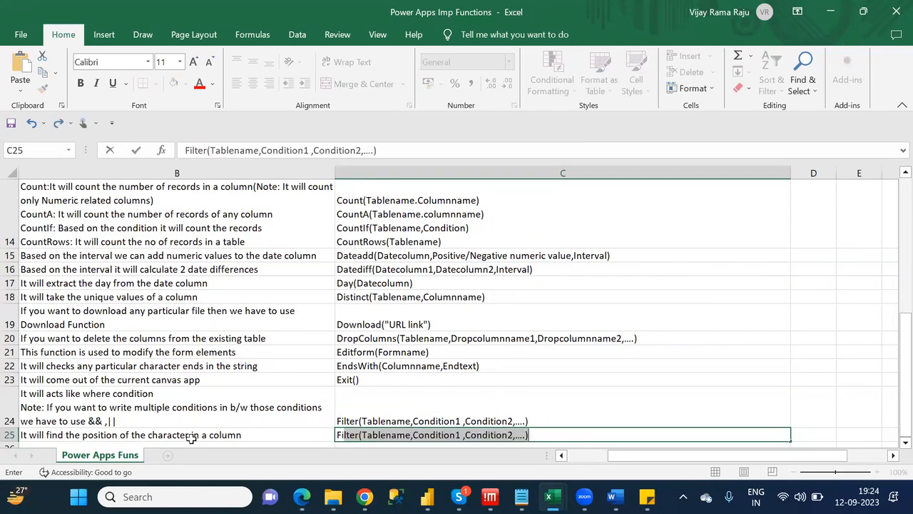
text(()
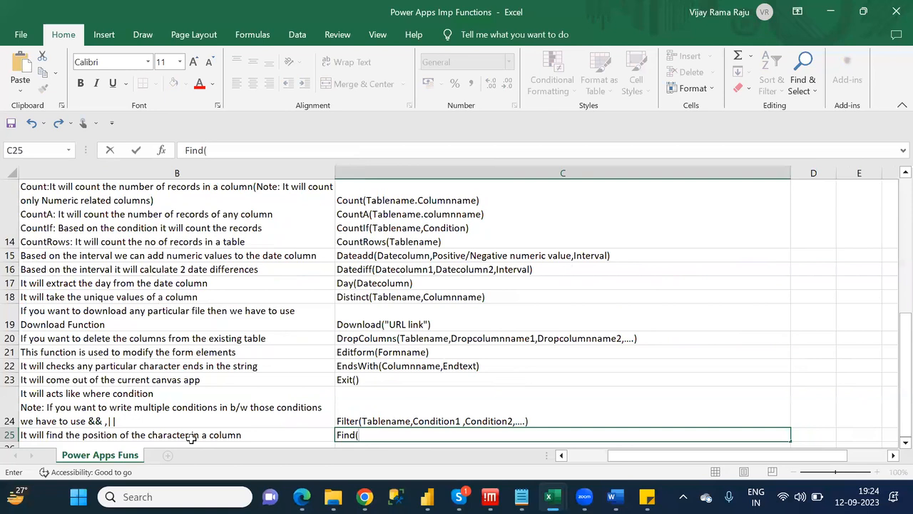
text(Columname,)
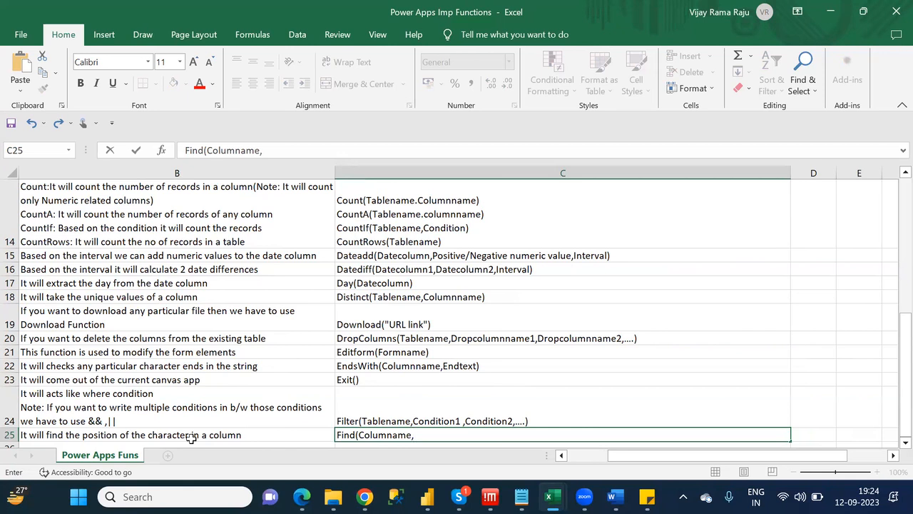
key(BackSpace)
key(BackSpace)
key(BackSpace)
key(BackSpace)
key(BackSpace)
key(BackSpace)
key(BackSpace)
key(BackSpace)
key(BackSpace)
key(BackSpace)
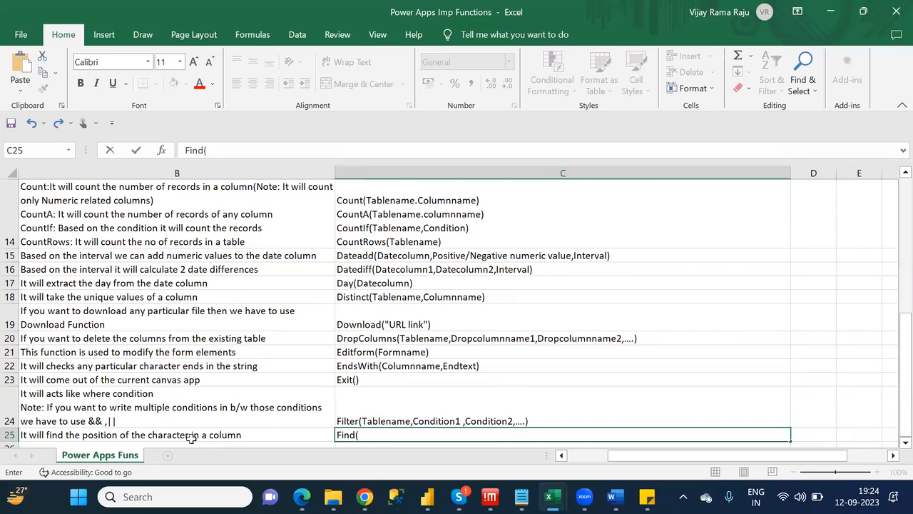
Complete the Find syntax in C25 with the arguments FindValue, Columnname and 1, so it reads "Find(FindValue,Columnname,1)".
text(FindValue)
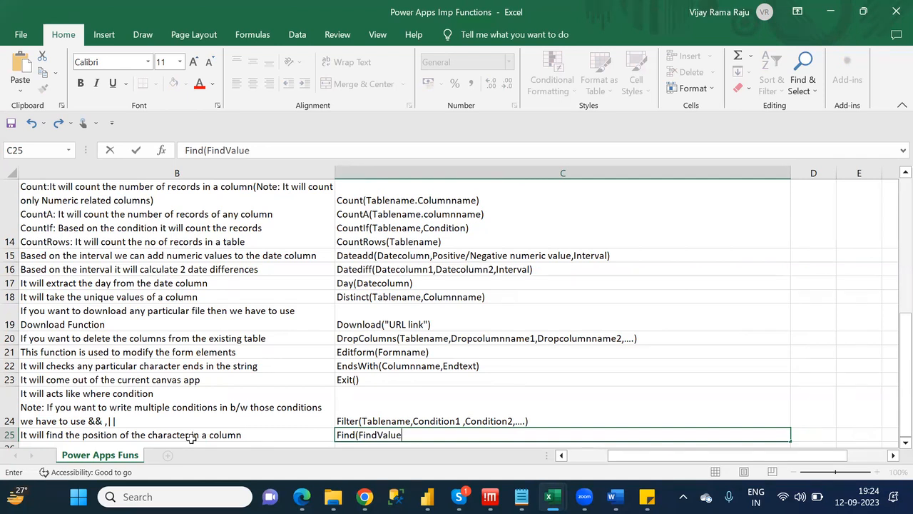
text(,Columnname,1)
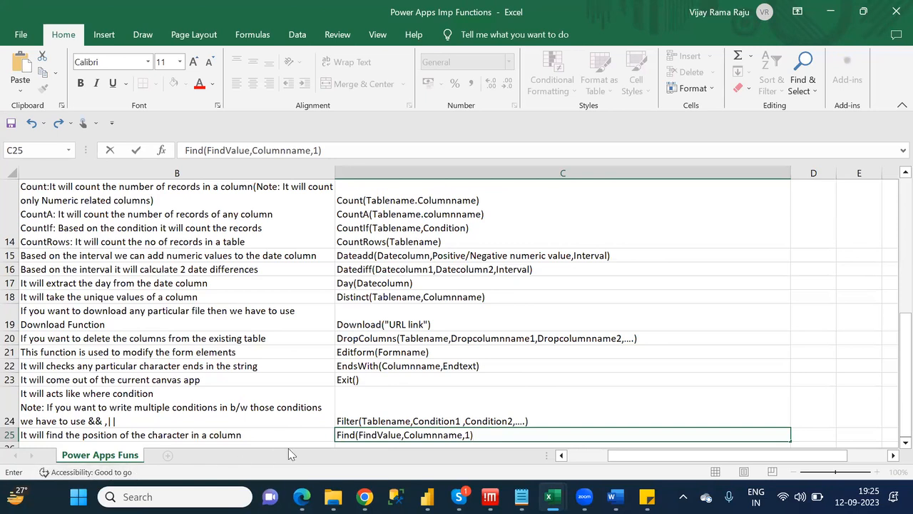
double_click(385, 436)
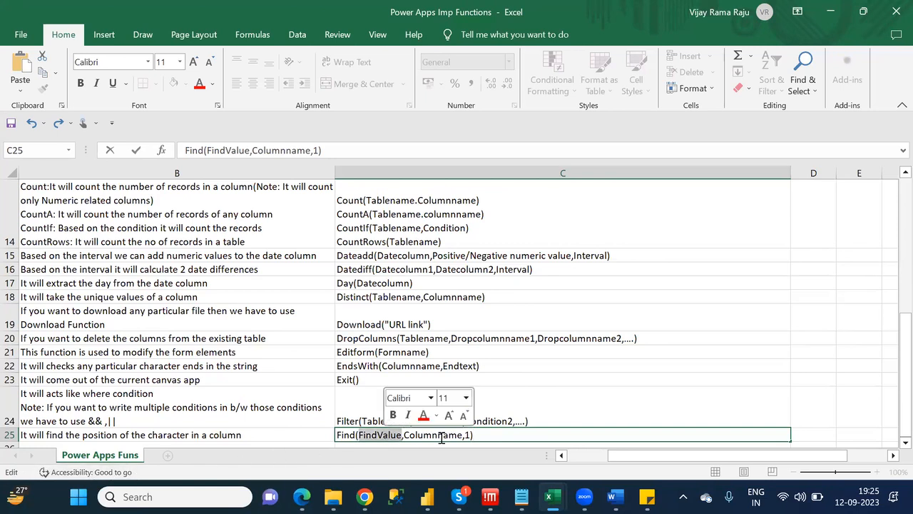
double_click(438, 436)
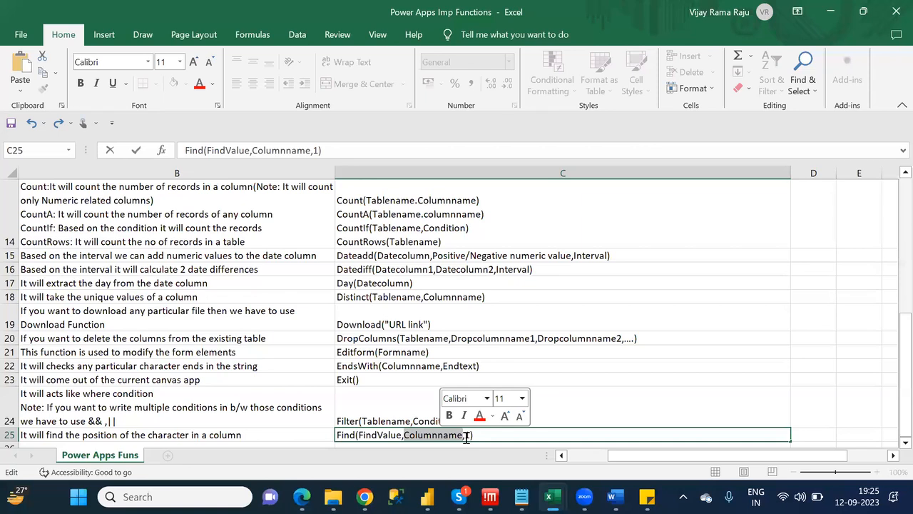
double_click(387, 435)
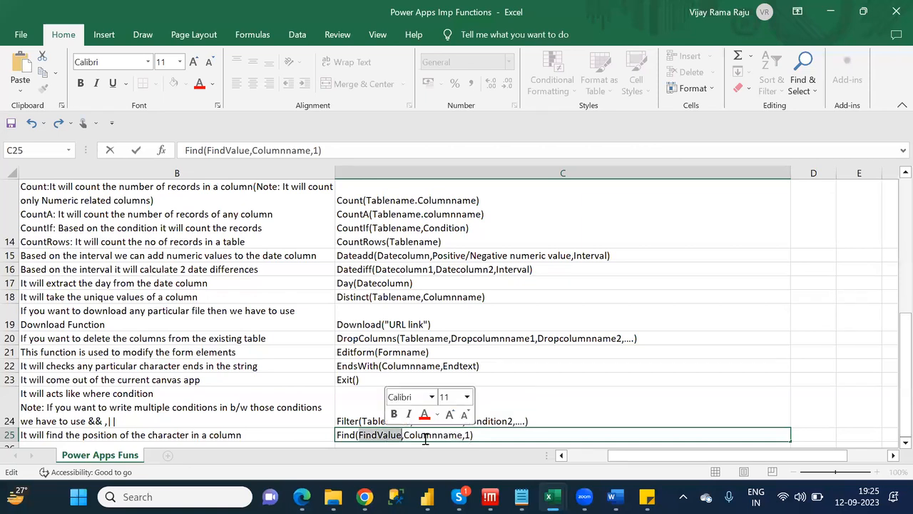
double_click(427, 436)
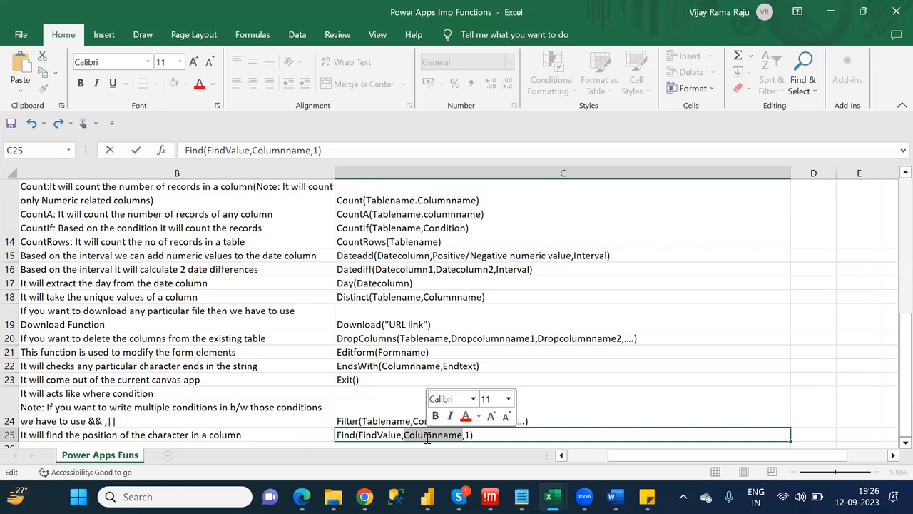
key(End)
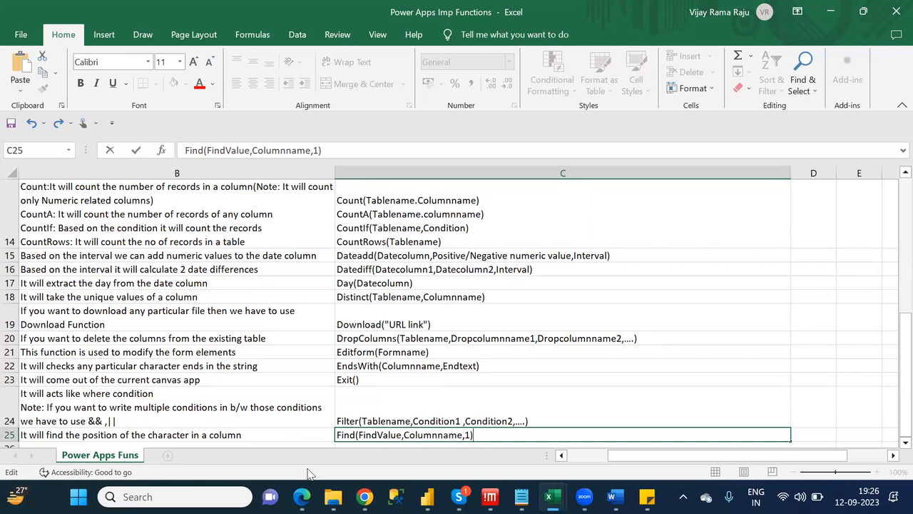
click(223, 435)
Consult the Category_Wise_Functions list in Notepad for the third F category function and enter "First" in cell A26 in Excel.
key(Down)
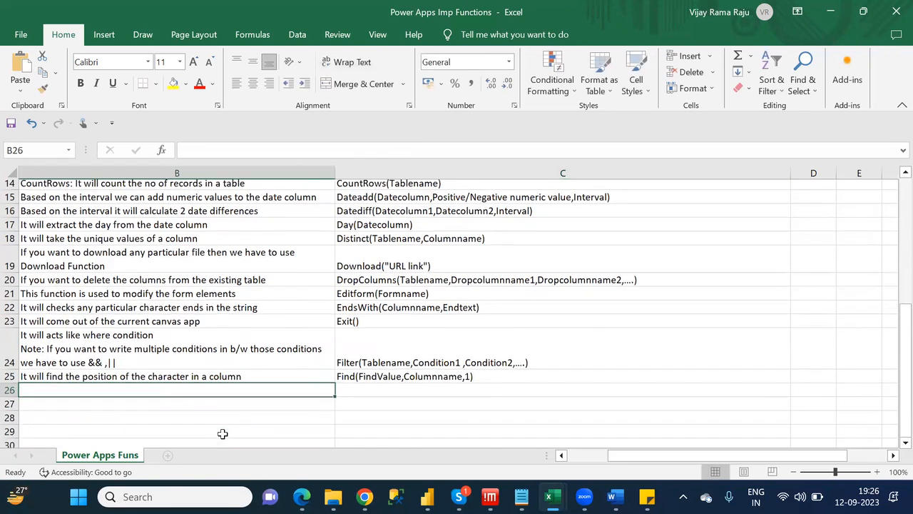
key(Left)
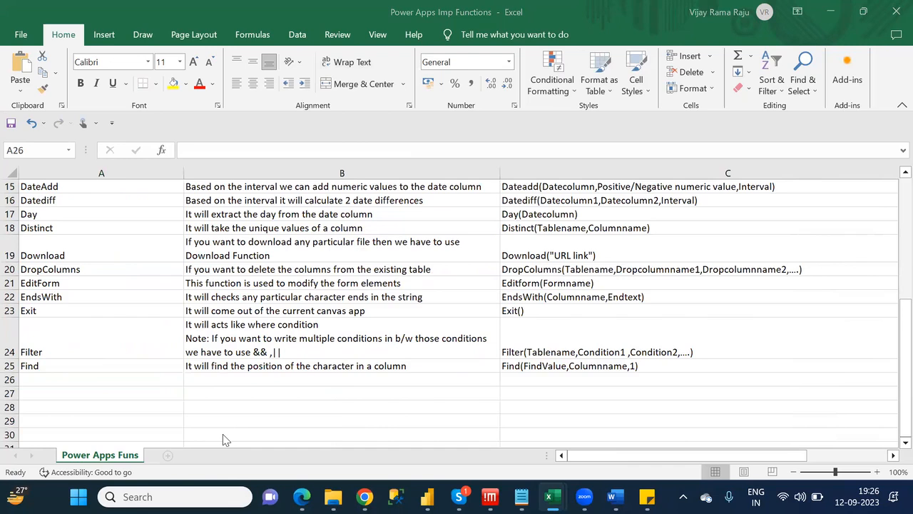
key(alt+Tab)
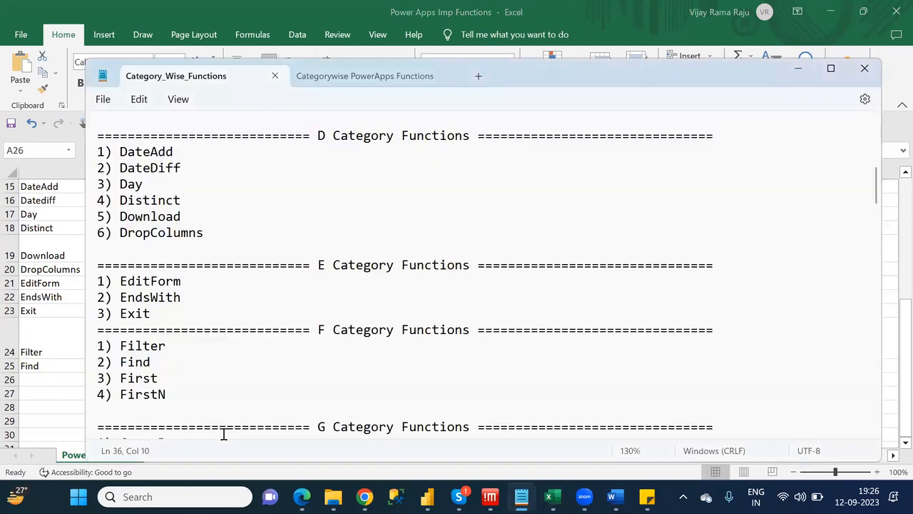
key(alt+Tab)
text(First)
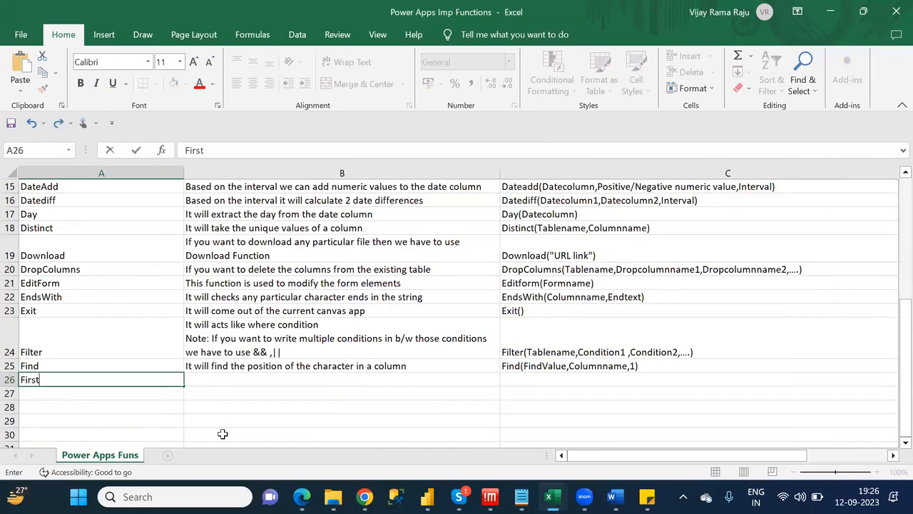
key(Tab)
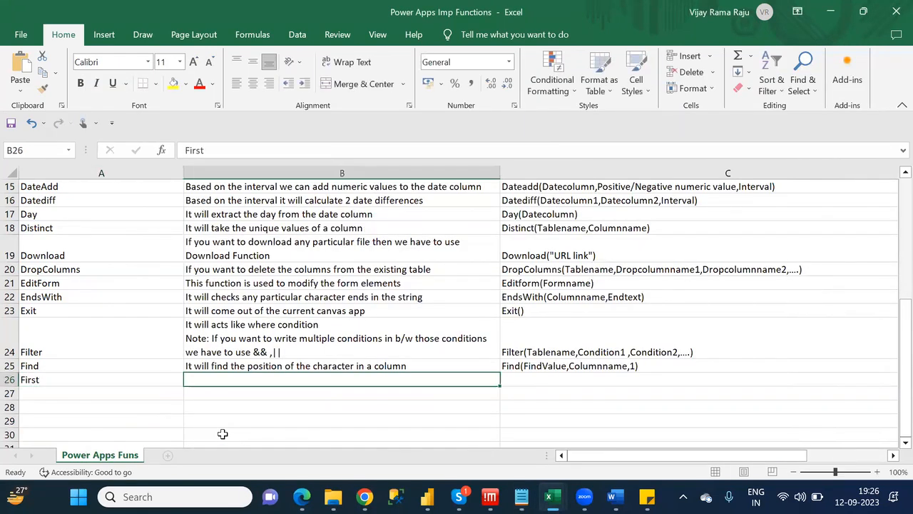
Describe the First function in B26 as "It always returns 1st row from the datasource table".
text(It always)
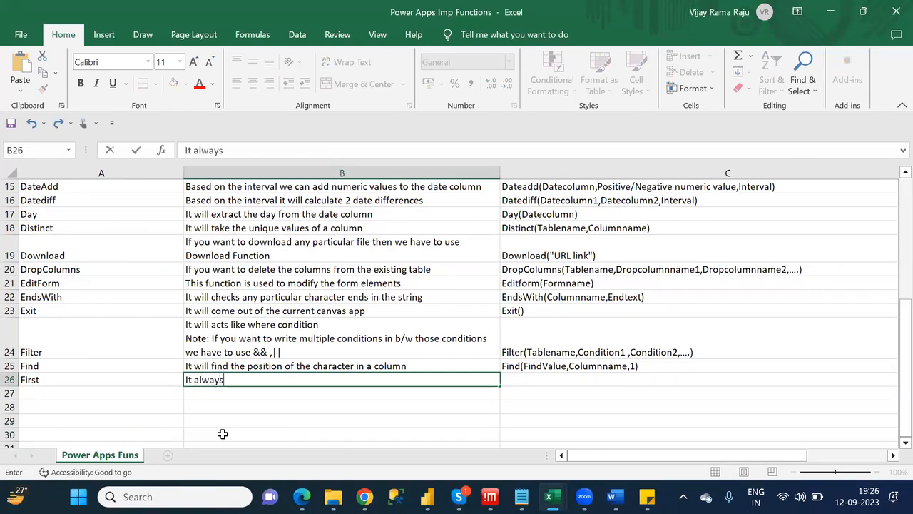
text( returns 1st row from the d)
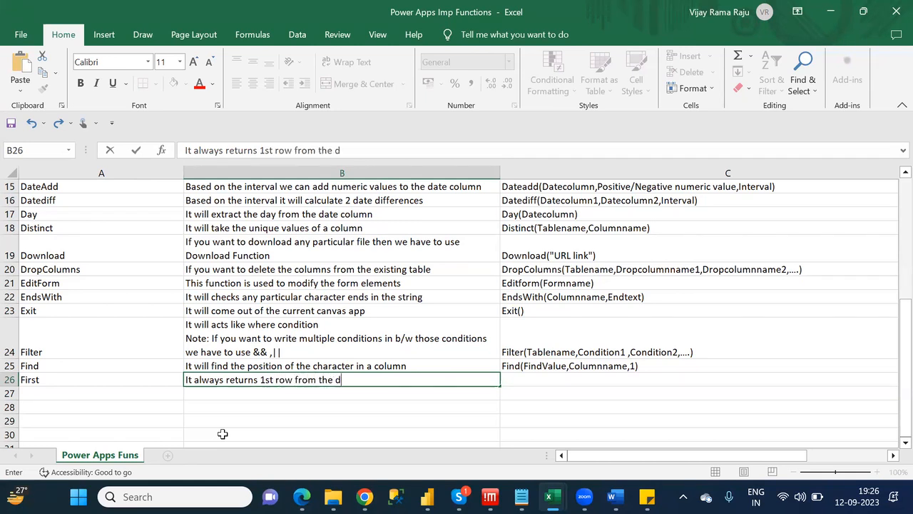
text(atasource table)
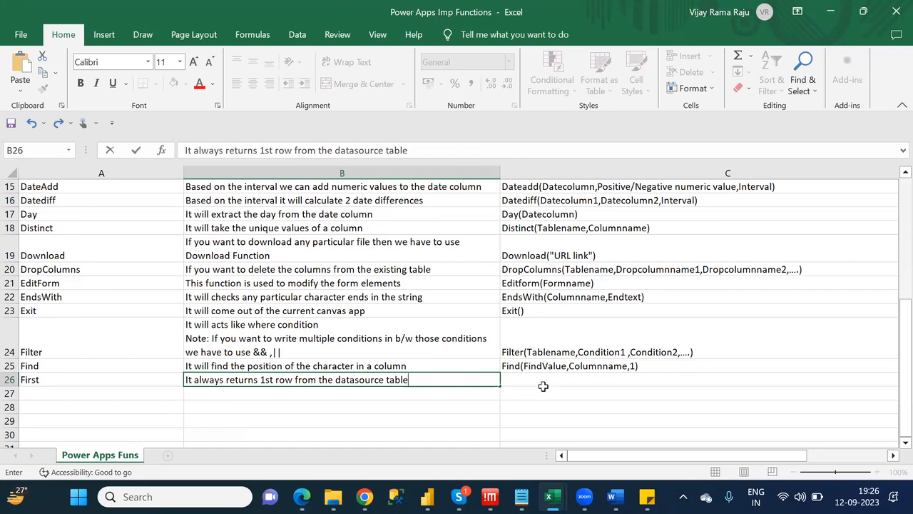
Enter the First function's syntax in cell C26 as "First(Tablename)".
click(544, 388)
double_click(529, 378)
scroll(529, 379, right, 1)
scroll(529, 379, right, 2)
text(first)
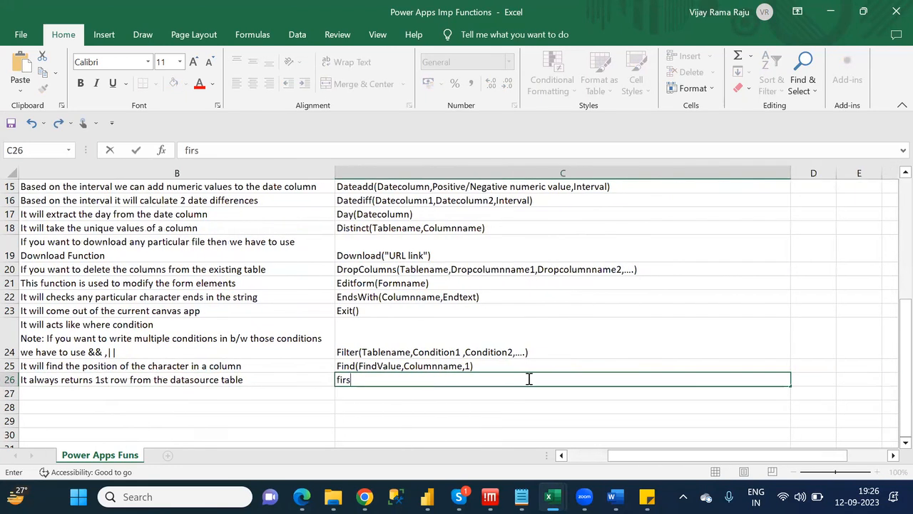
key(BackSpace)
key(BackSpace)
key(BackSpace)
key(BackSpace)
key(BackSpace)
text(Firsty)
key(BackSpace)
text((Tablename)
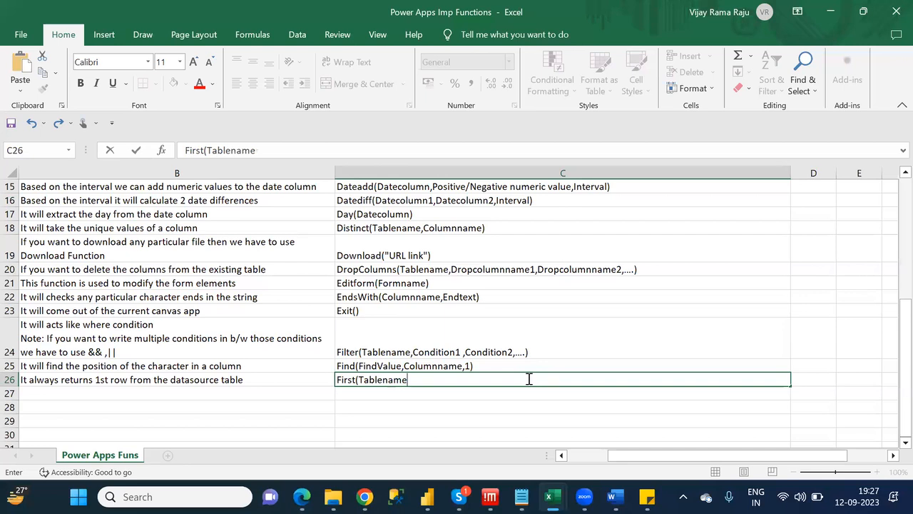
text())
Enter "FirstN" as the next function name in cell A27.
click(243, 392)
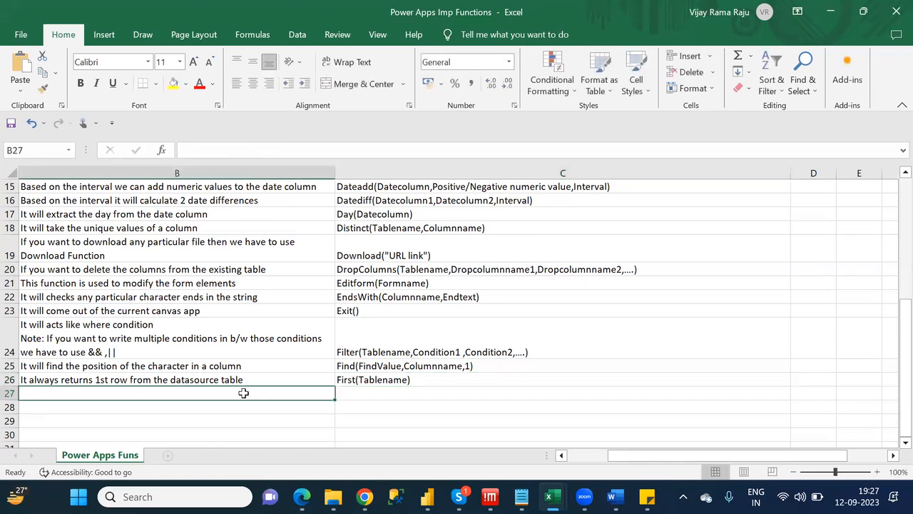
key(Left)
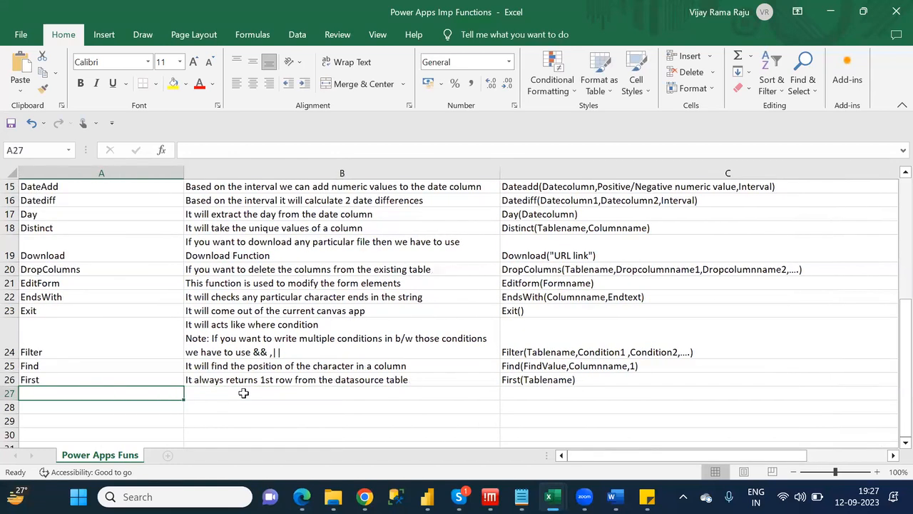
text(First)
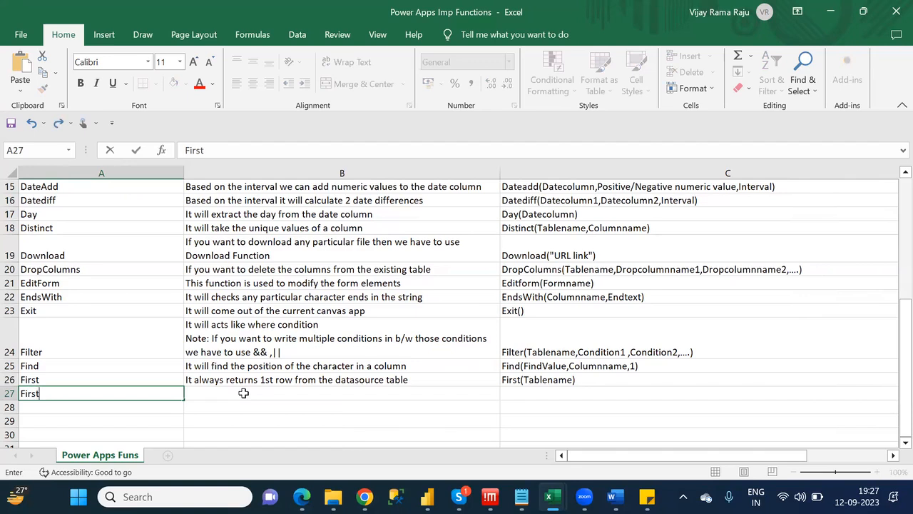
text(N)
key(Tab)
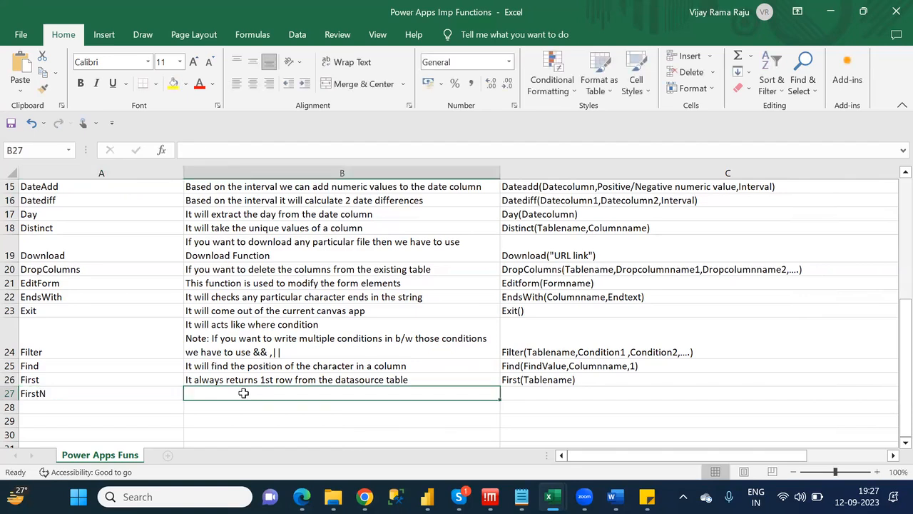
text(It w)
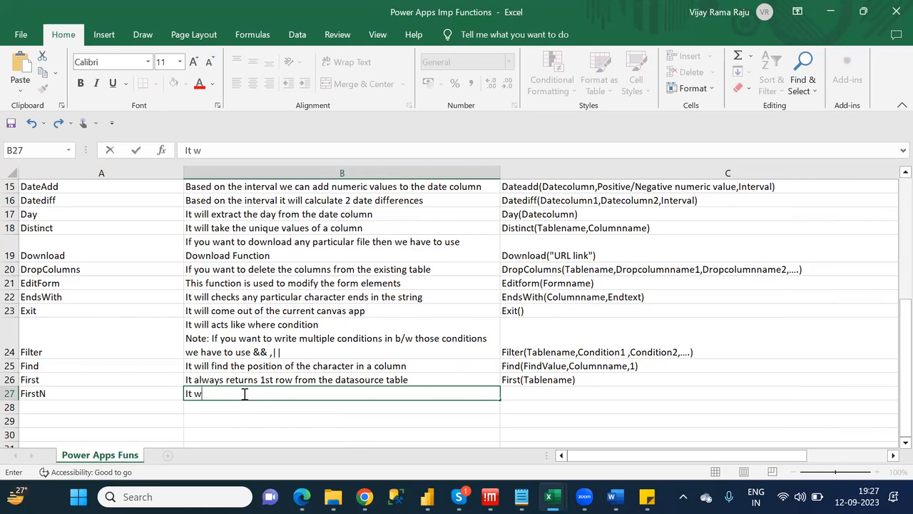
key(BackSpace)
text(always )
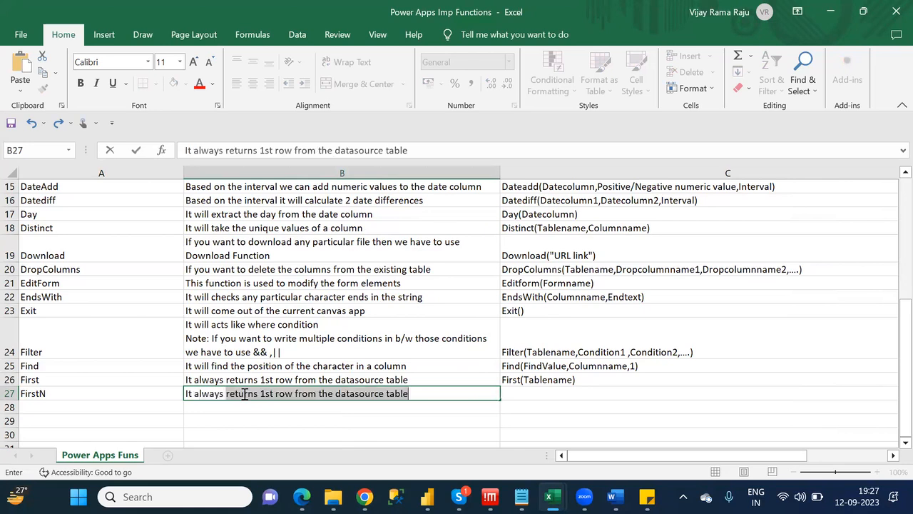
text(returns)
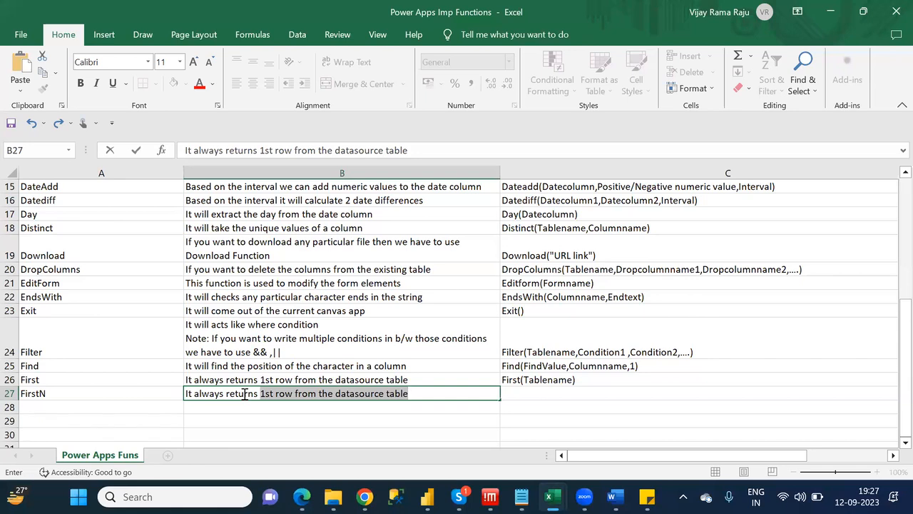
text(n)
key(BackSpace)
text(N rows from)
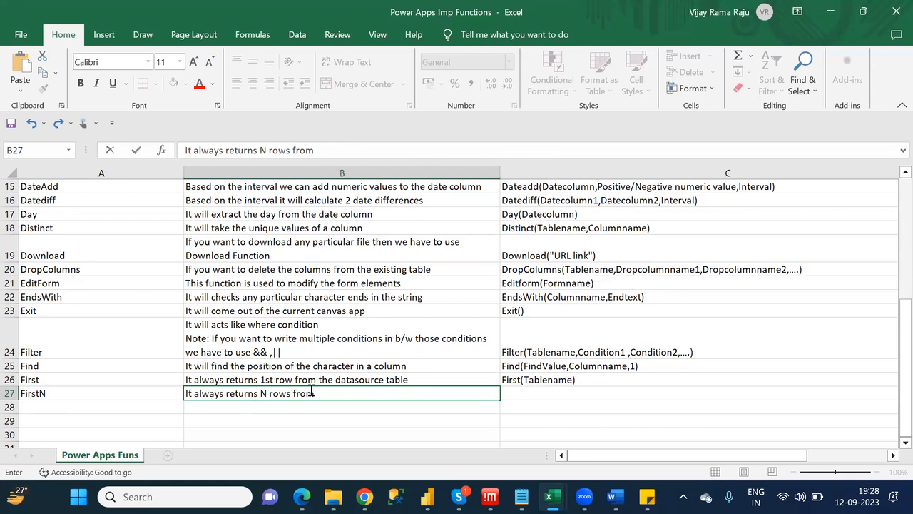
Replace the FirstN description in B27 with "From Top it will display N no of rows in datasource table".
drag(317, 393, 179, 393)
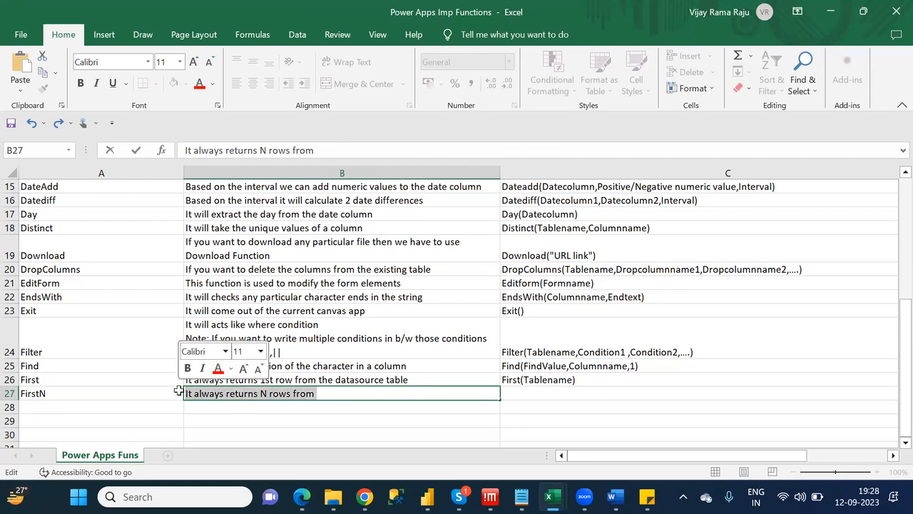
text(First it will delete all the records in the existing collect table. After that I will create new records in the same collect table)
text(From )
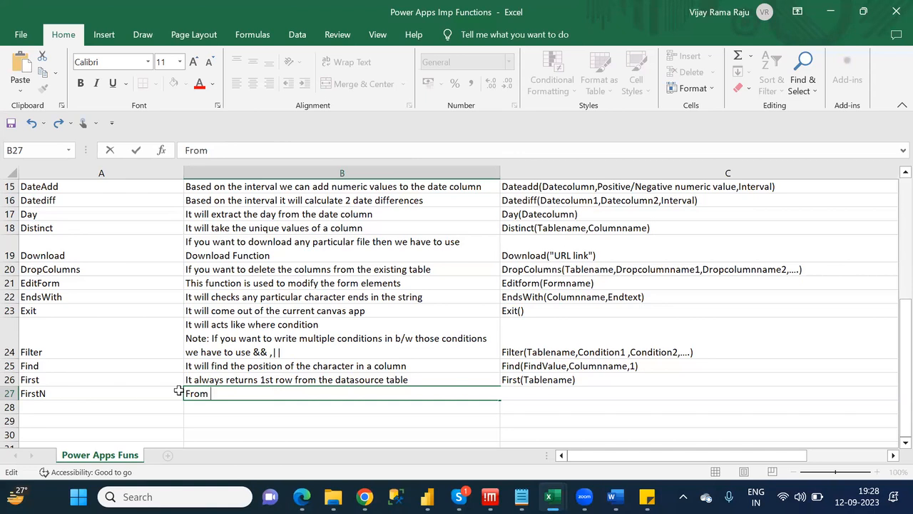
text(Top it will di)
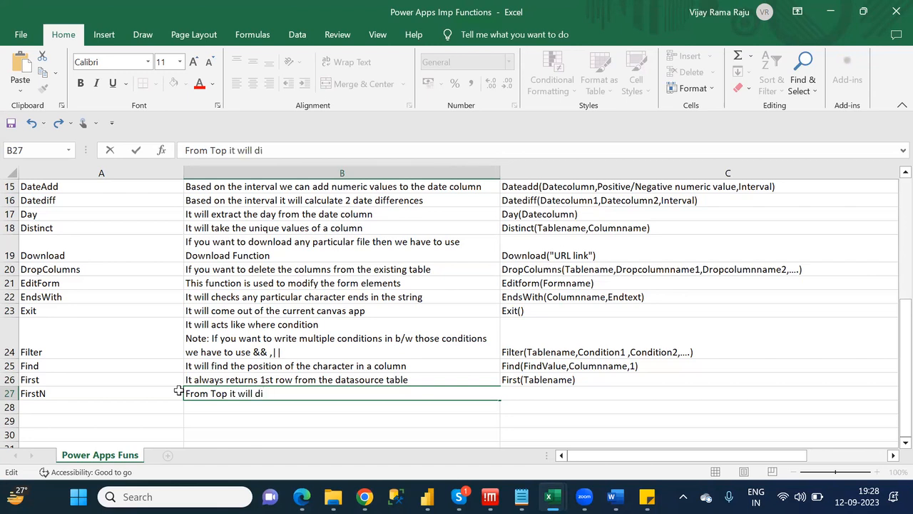
text(splay N no of )
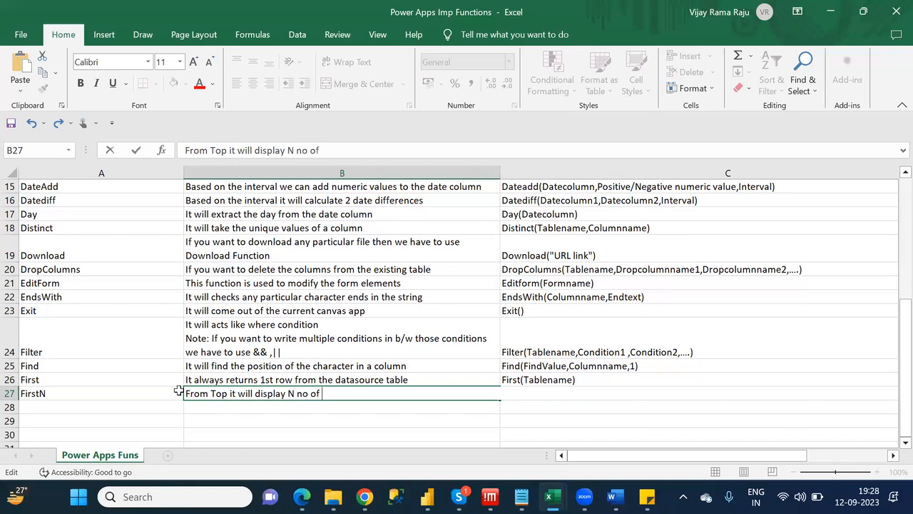
text(rows from )
text(tah)
key(BackSpace)
key(BackSpace)
key(BackSpace)
key(BackSpace)
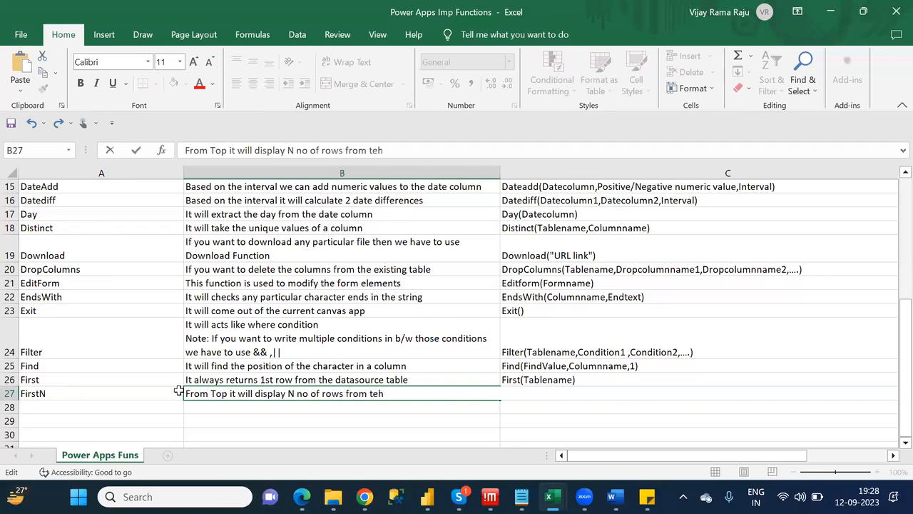
key(BackSpace)
key(BackSpace)
key(BackSpace)
key(BackSpace)
text(in datasource)
key(BackSpace)
key(BackSpace)
text(ce table)
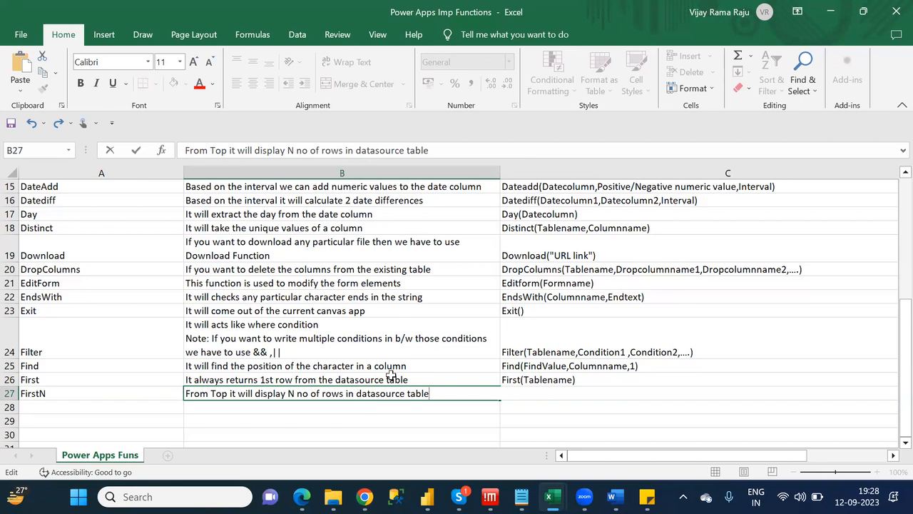
click(470, 379)
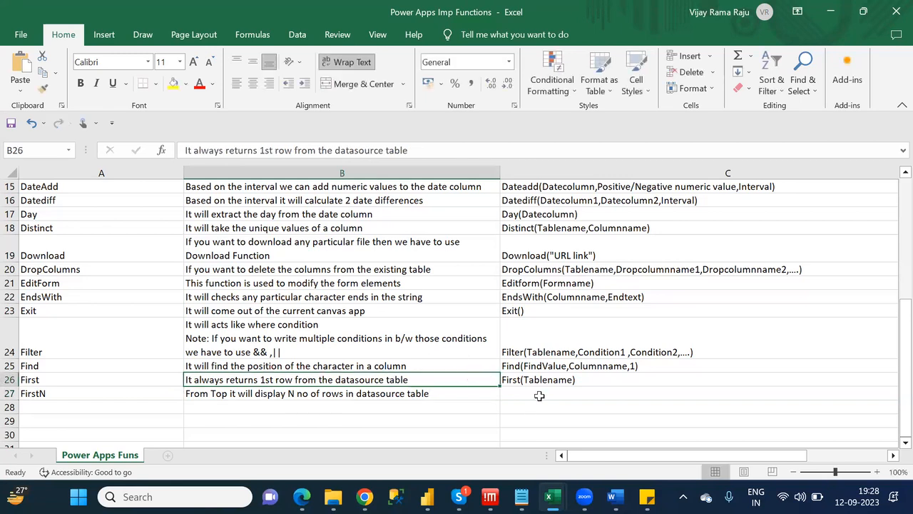
Enter the FirstN function's syntax in cell C27 as "FirstN(Tablename,No of Rows)".
click(539, 395)
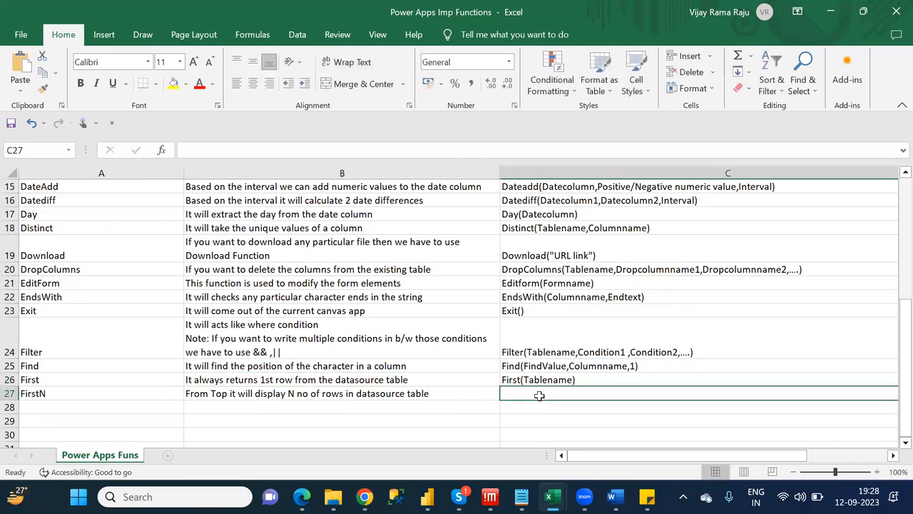
text(Fi)
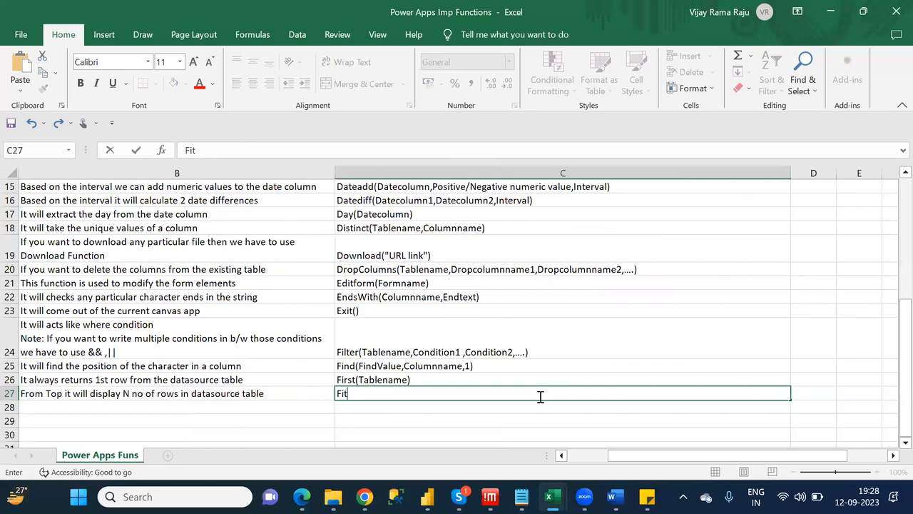
text(rst)
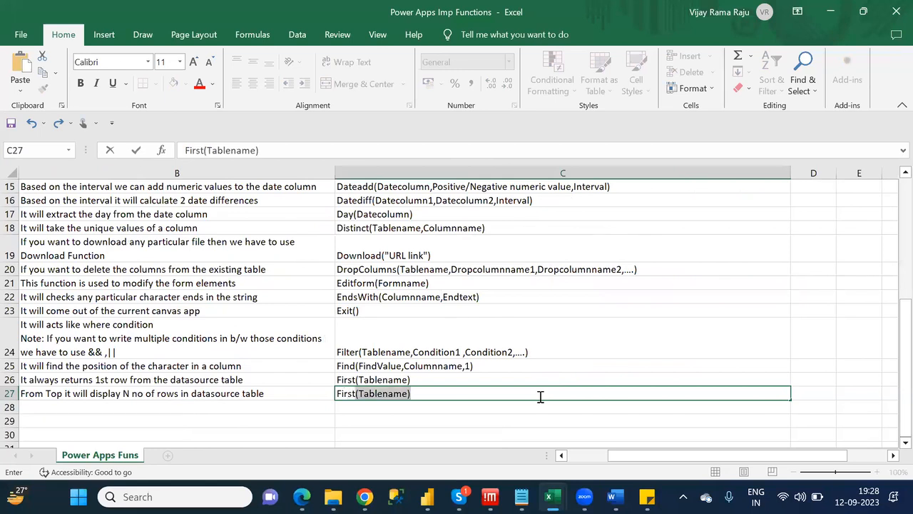
text(N)
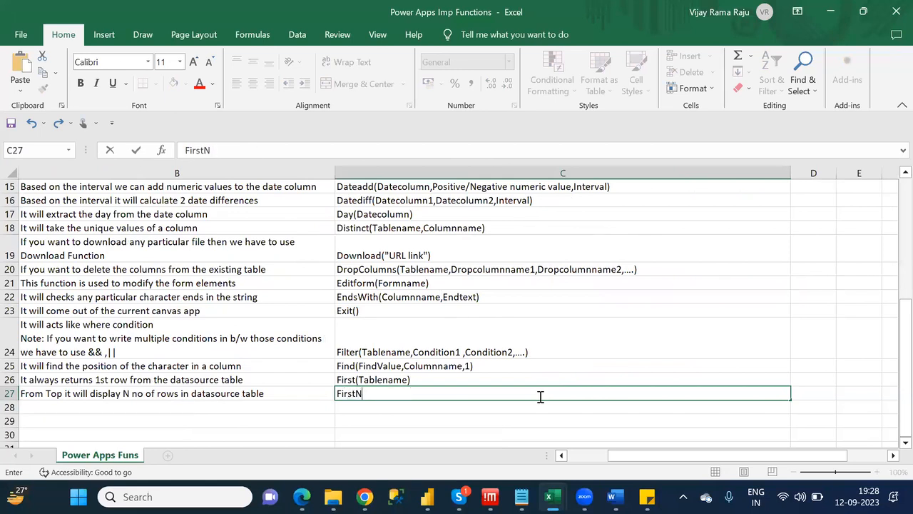
text((Tablename,)
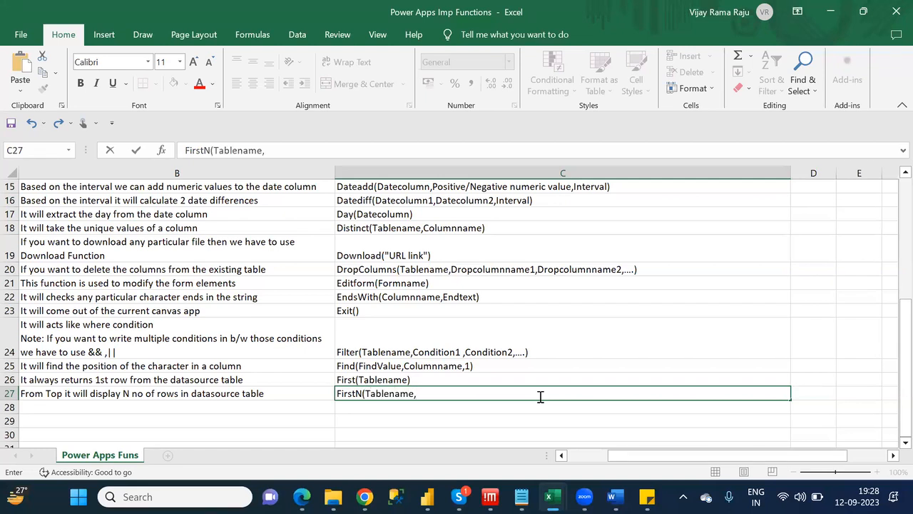
text(No of Rows))
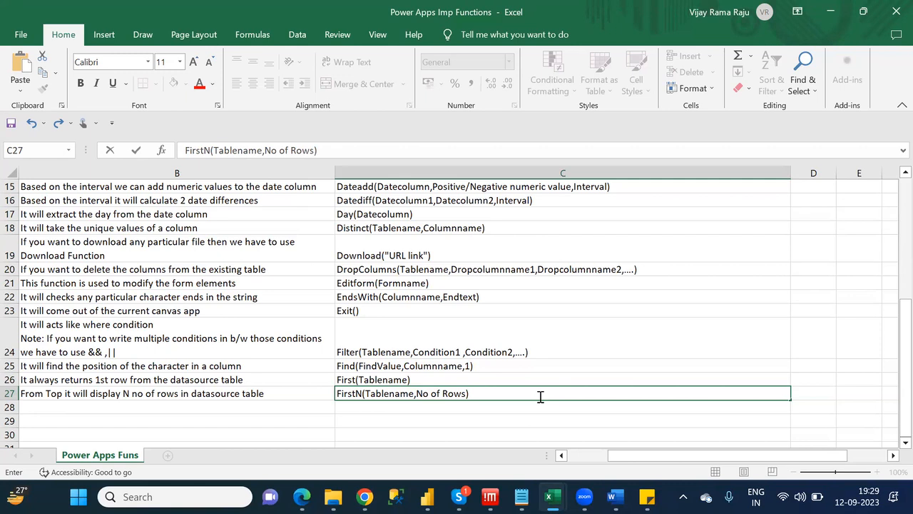
click(434, 403)
Consult the Category_Wise_Functions list in Notepad for the first G category function and enter "GroupBy" in cell A28 in Excel.
key(Left)
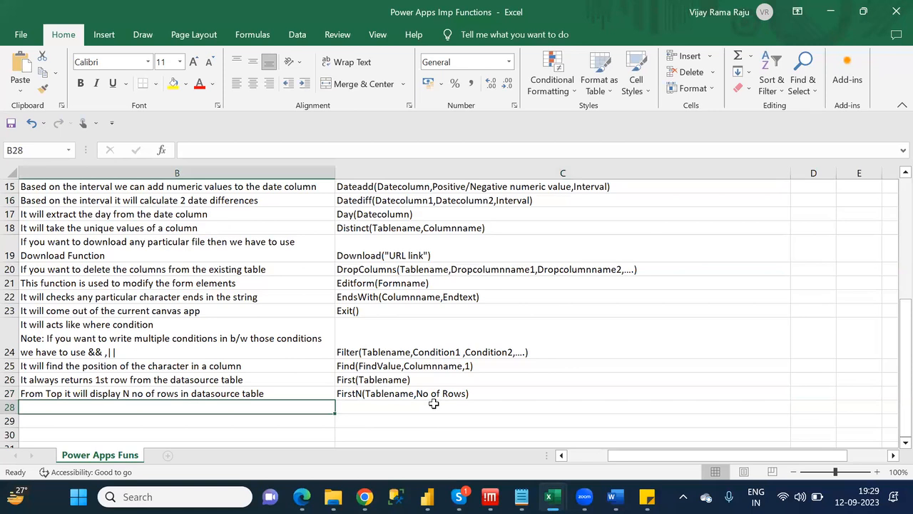
key(Left)
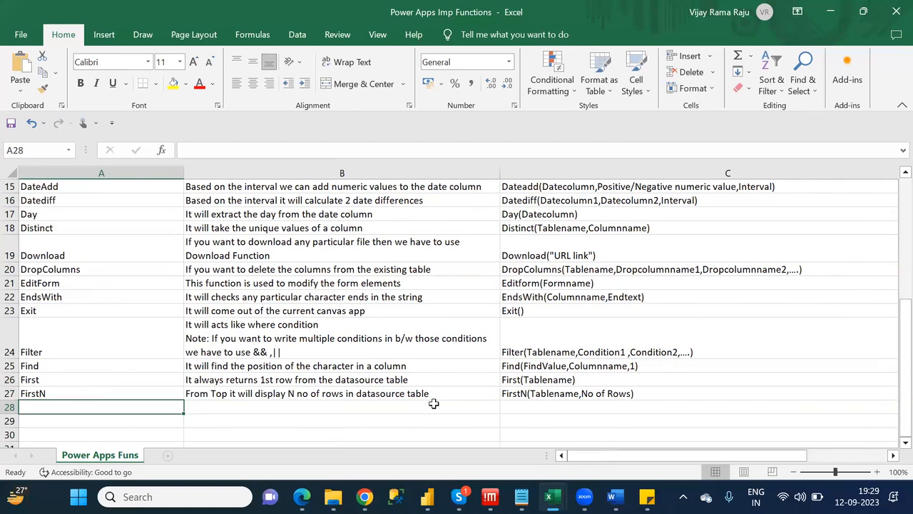
key(alt+Tab)
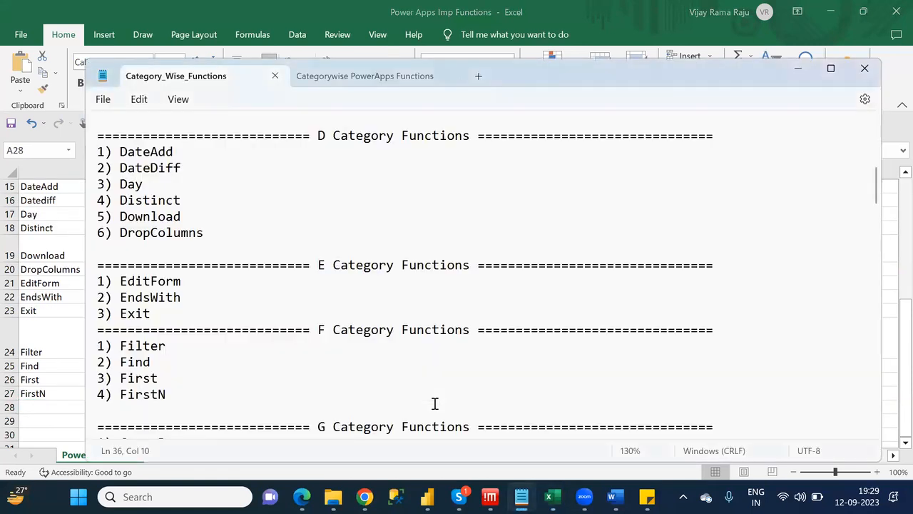
key(Down)
key(Down)
key(Down)
key(Down)
key(Down)
key(Down)
key(Down)
key(Down)
key(Down)
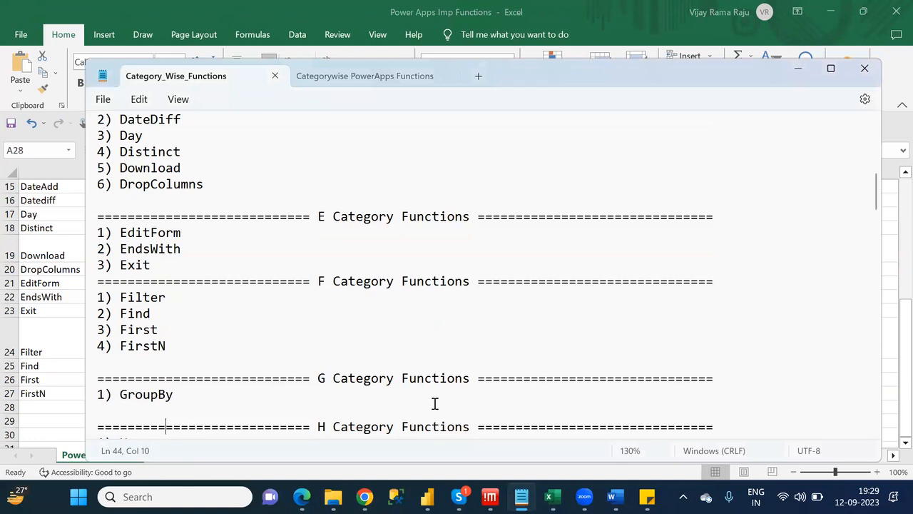
key(Down)
key(alt+Tab)
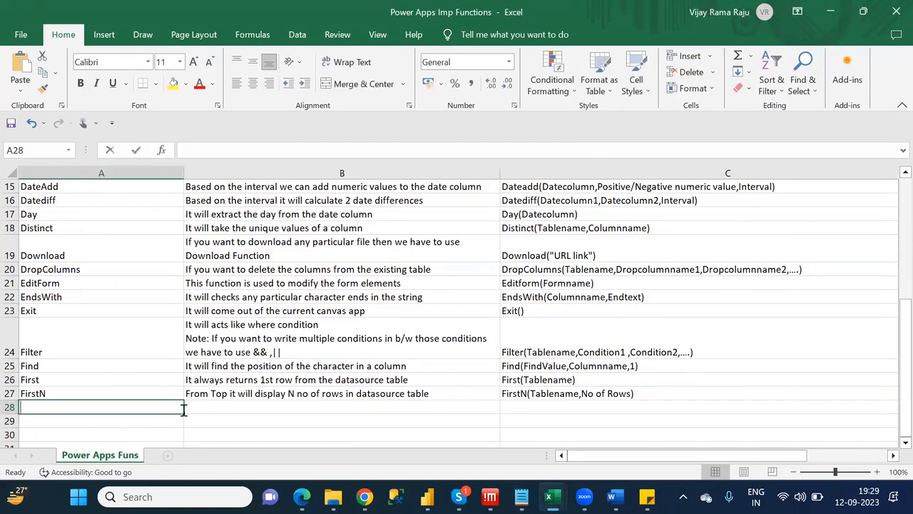
text(GroupBy)
key(Tab)
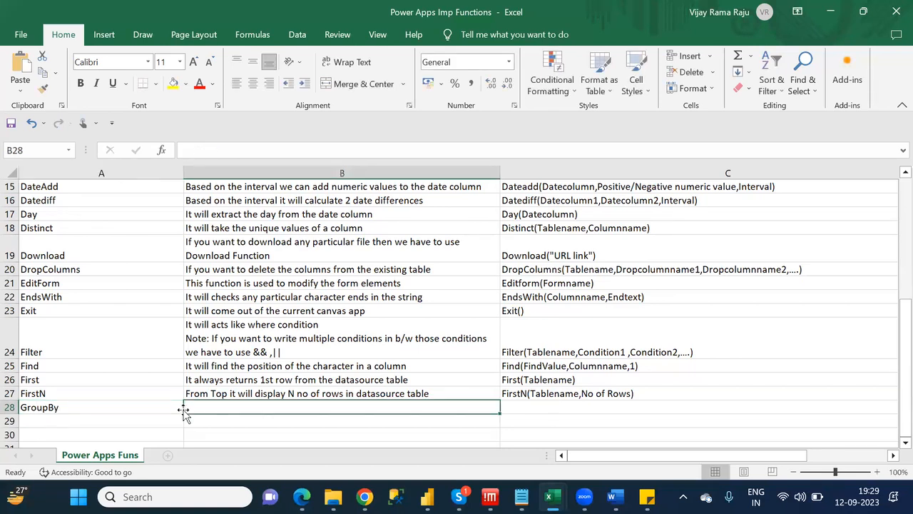
Describe the GroupBy function in B28 as "If you want to summarise the data then we have to use GroupBy".
text(If yo)
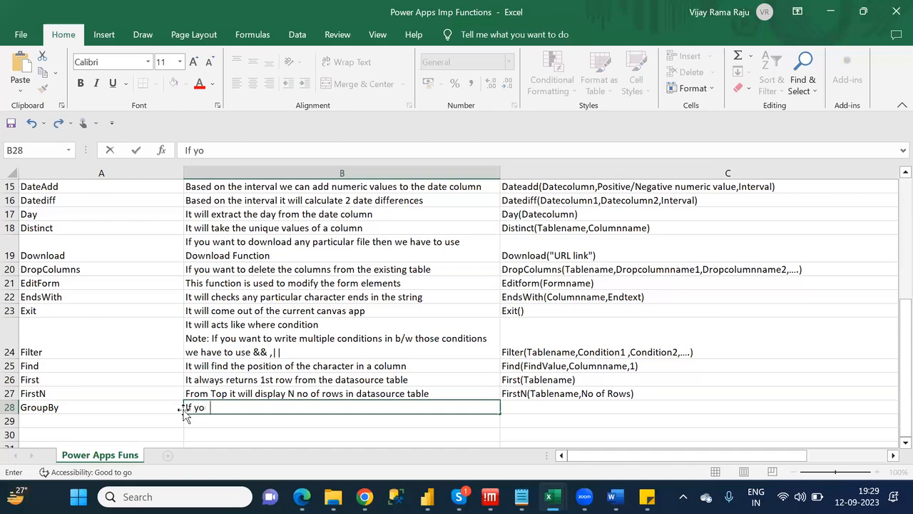
text(u want to summa)
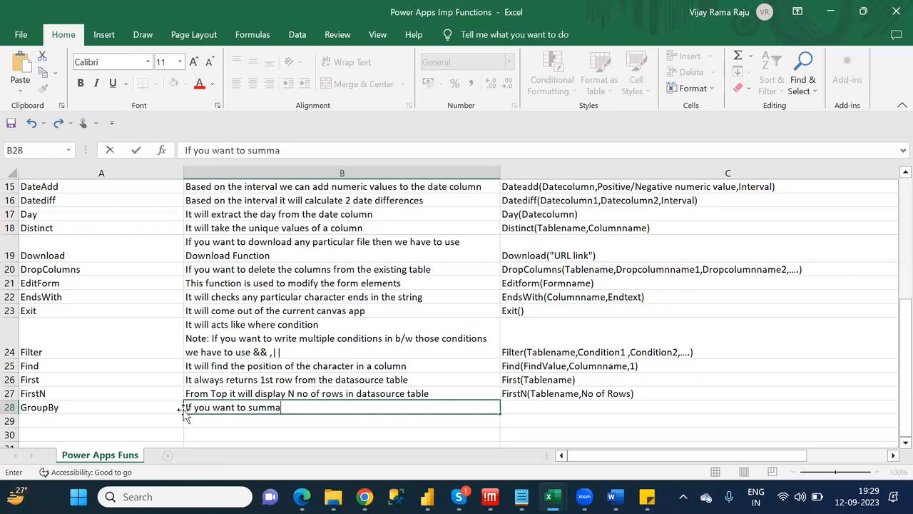
text(riz)
key(BackSpace)
text(se the data )
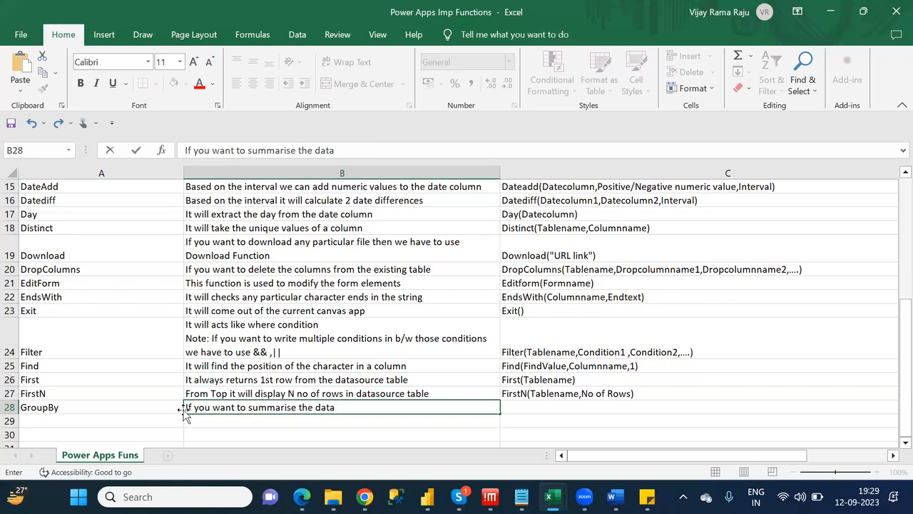
text(then we have to )
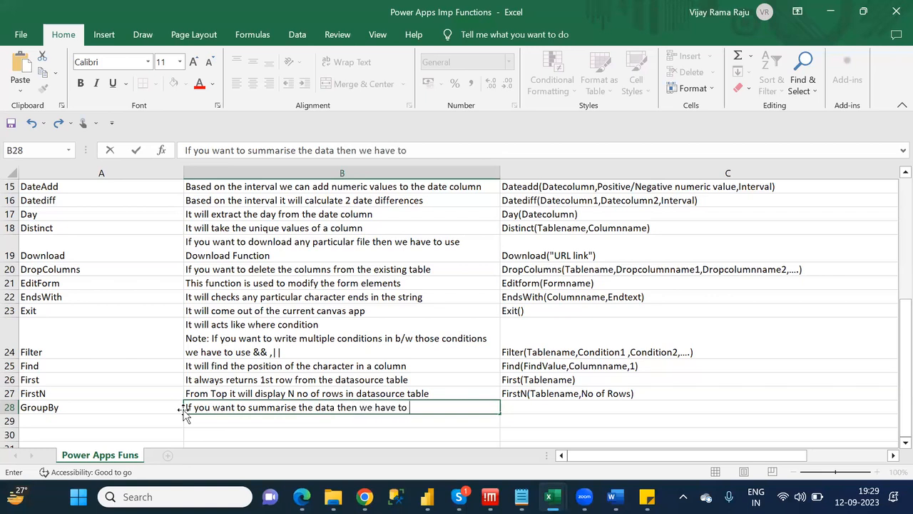
text(use Group)
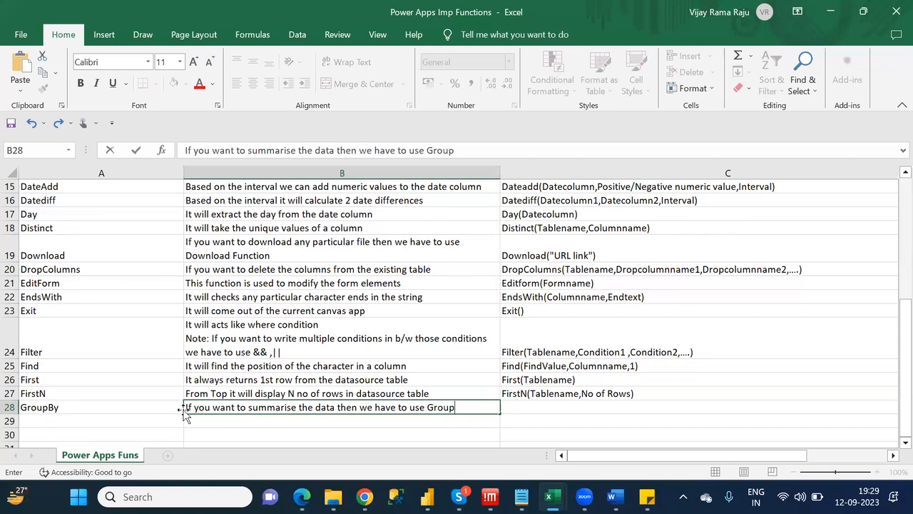
text(By)
key(Tab)
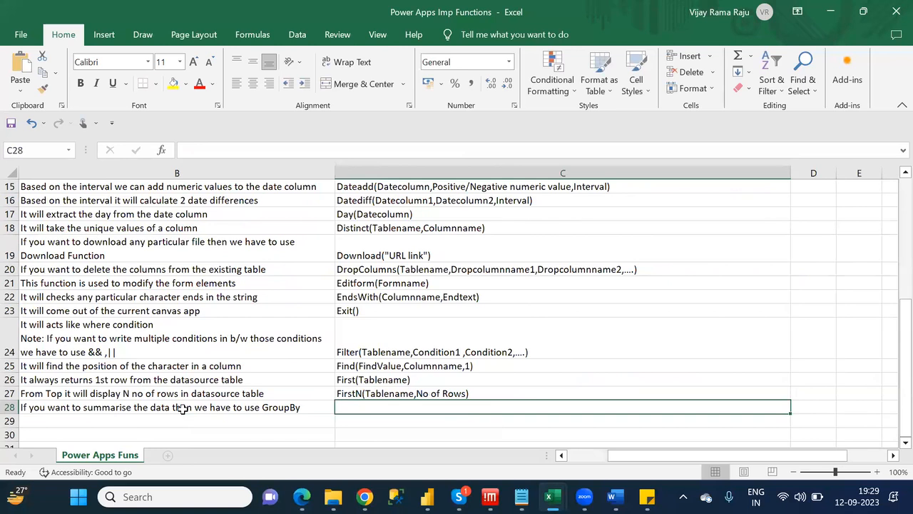
Begin the GroupBy function's syntax in cell C28 with "GroupBY(Tablename,Groupcol1,GroupCol2,......,GroupName".
text(Grou)
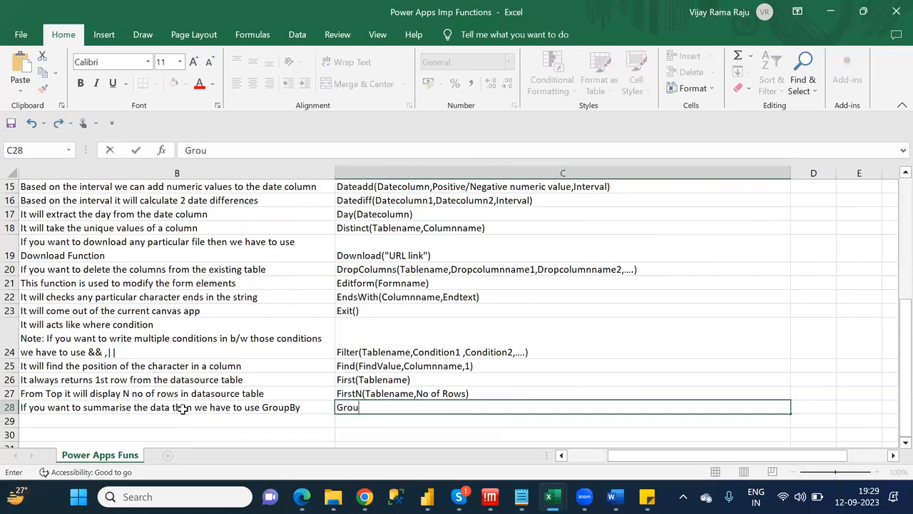
text(pBY(Tablename,)
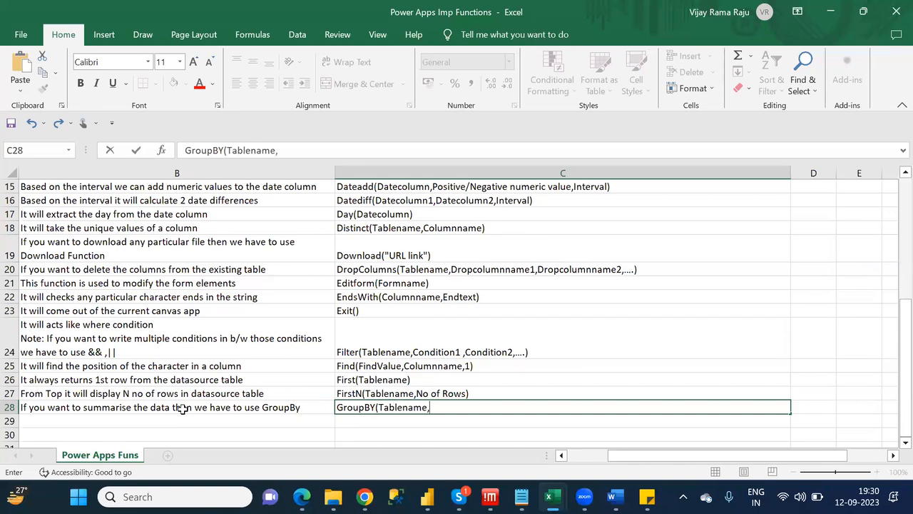
text(Groupcol)
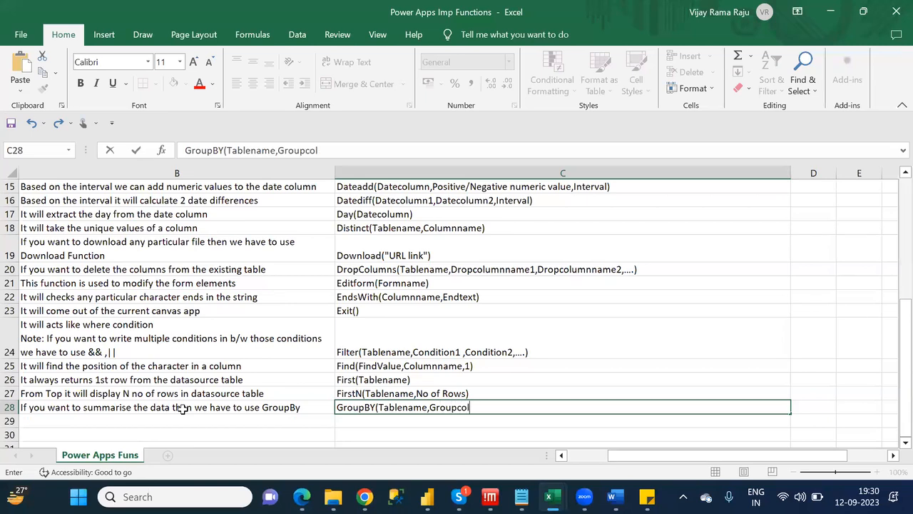
text(1,GroupCol)
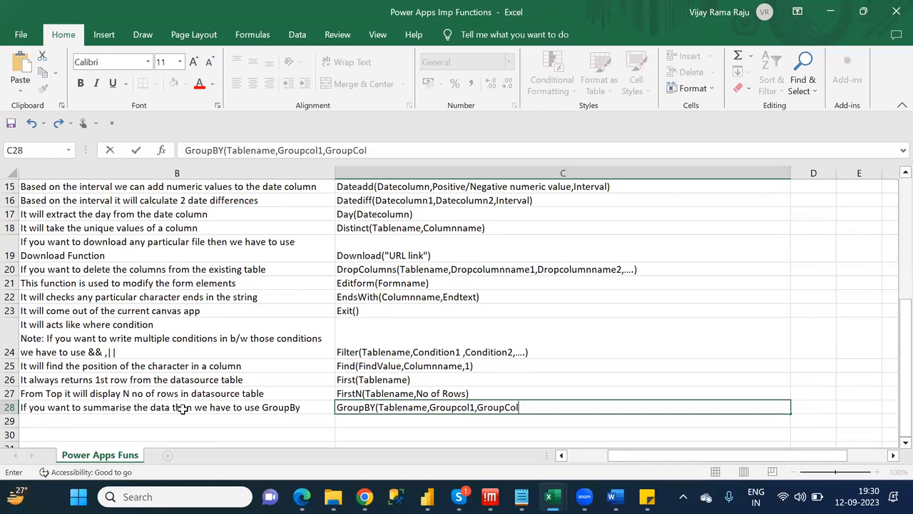
text(2,......)
drag(428, 407, 553, 407)
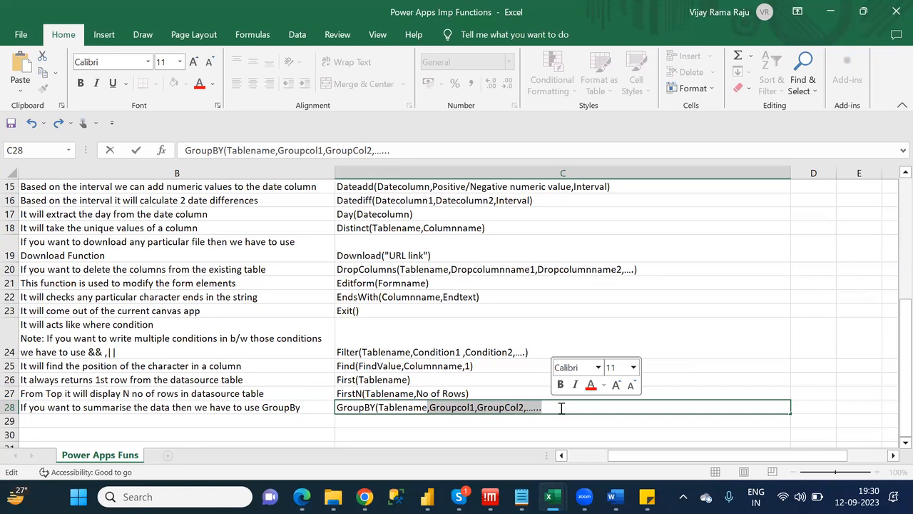
click(561, 407)
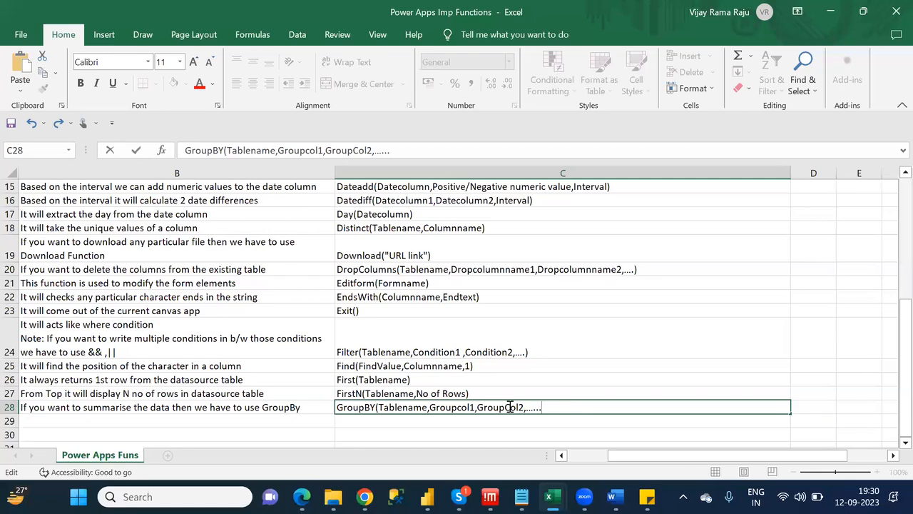
text(,Group)
text(Name)
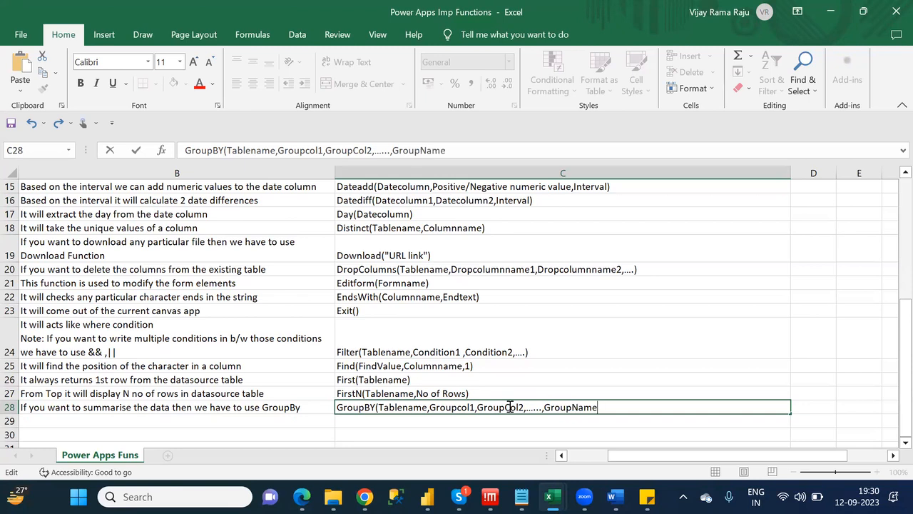
Extend the GroupBy syntax in C28 after GroupName with ",Newcolumnname,AggregationOpera,".
double_click(397, 411)
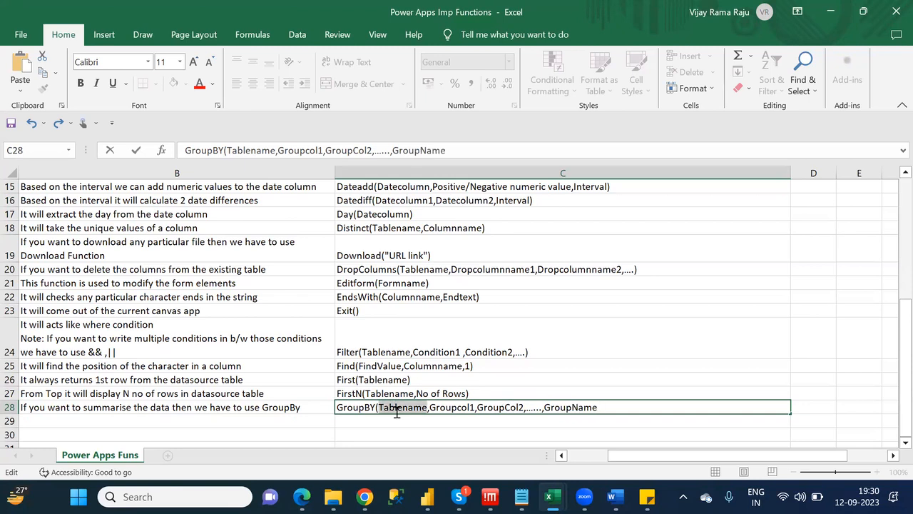
double_click(448, 406)
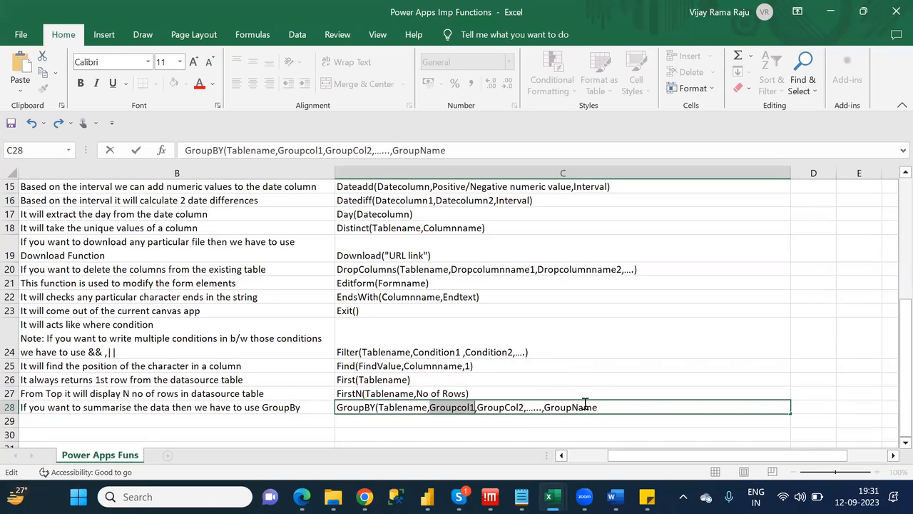
double_click(584, 404)
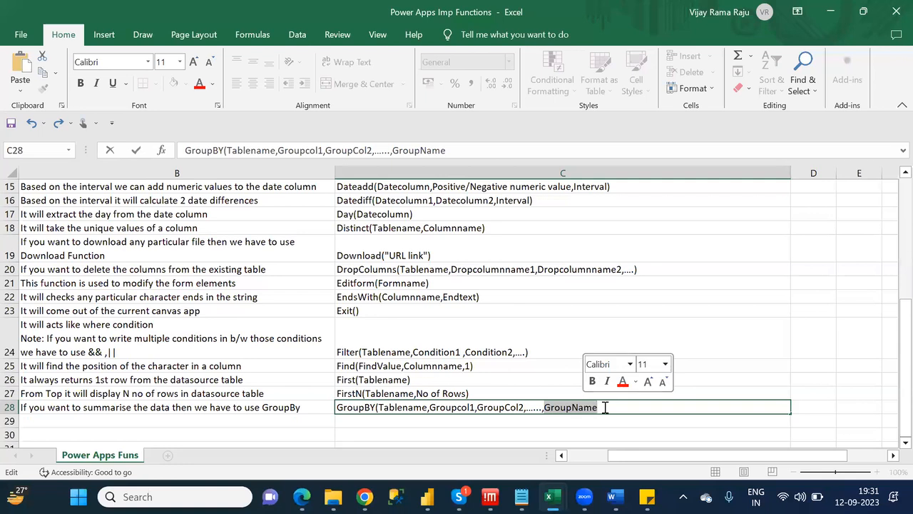
click(604, 406)
text(,)
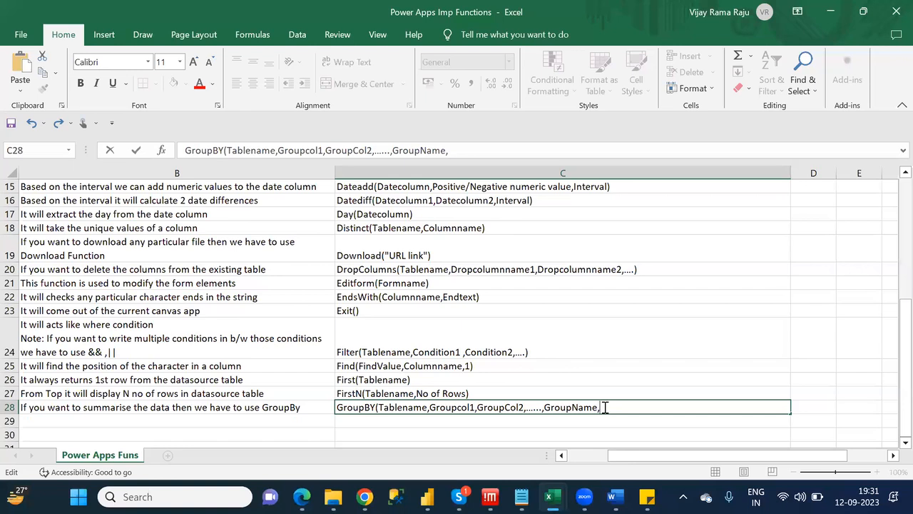
text(Newcolumnname,)
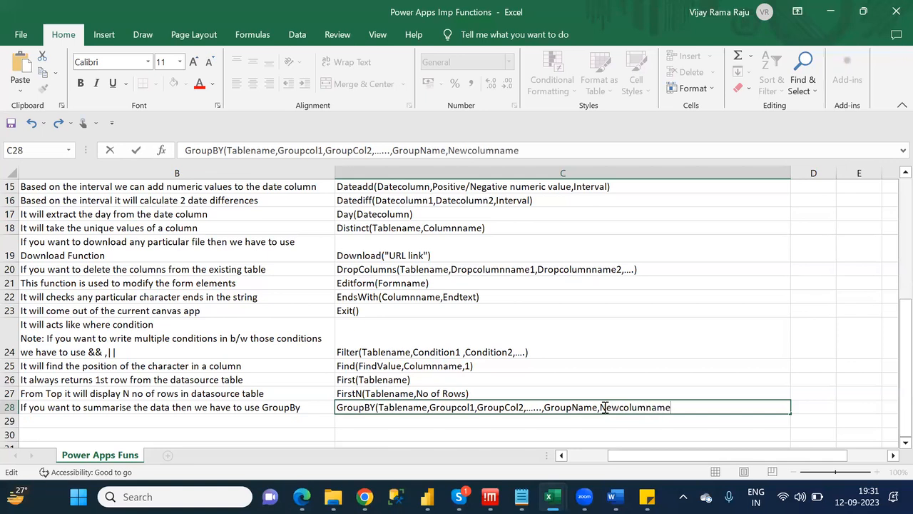
text(AggregationOpera)
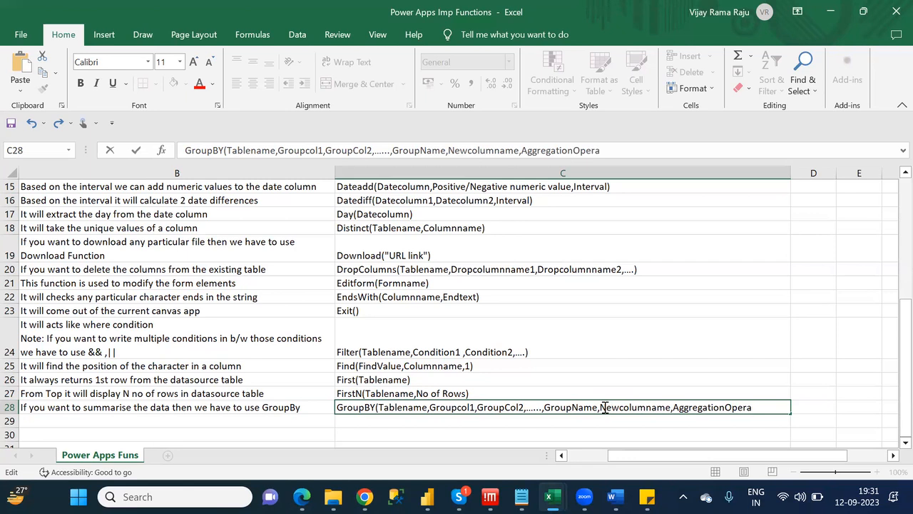
text(,)
Copy the "Newcolumnname,AggregationOpera" pair to the end of the GroupBy syntax in C28 and finish the entry with ",...)".
drag(448, 150, 602, 150)
key(ctrl+c)
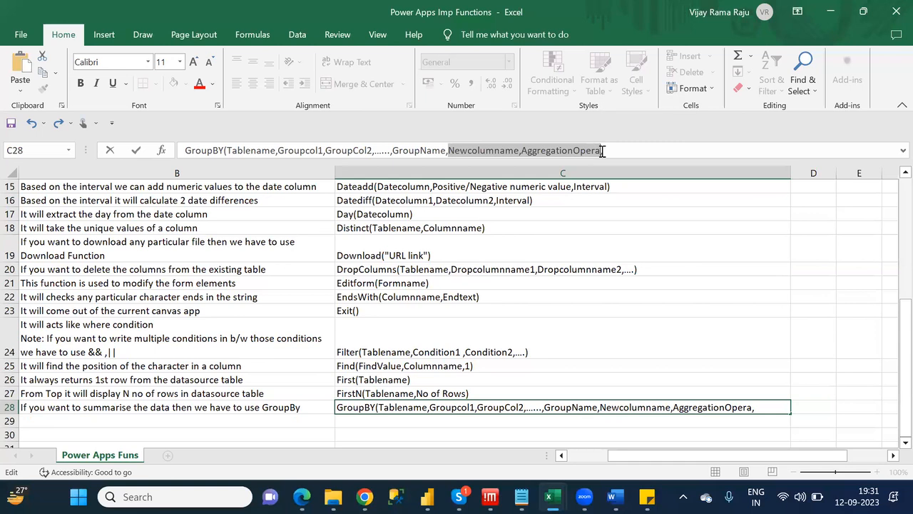
click(611, 151)
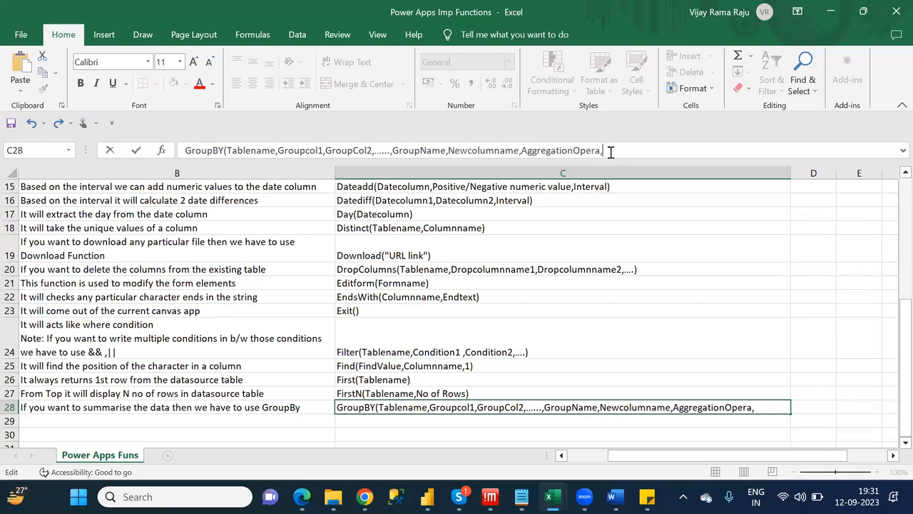
key(ctrl+v)
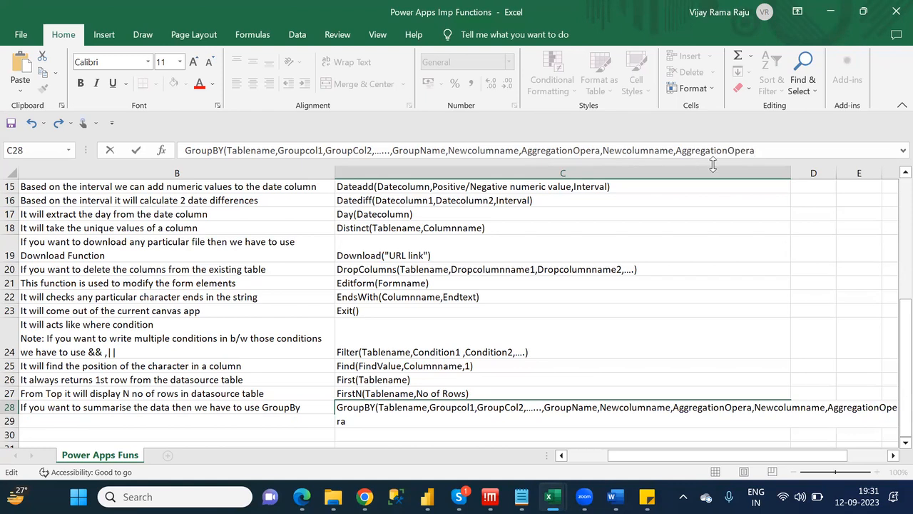
text(... .)
key(BackSpace)
key(BackSpace)
key(BackSpace)
key(BackSpace)
key(BackSpace)
text(a,...))
drag(449, 152, 492, 150)
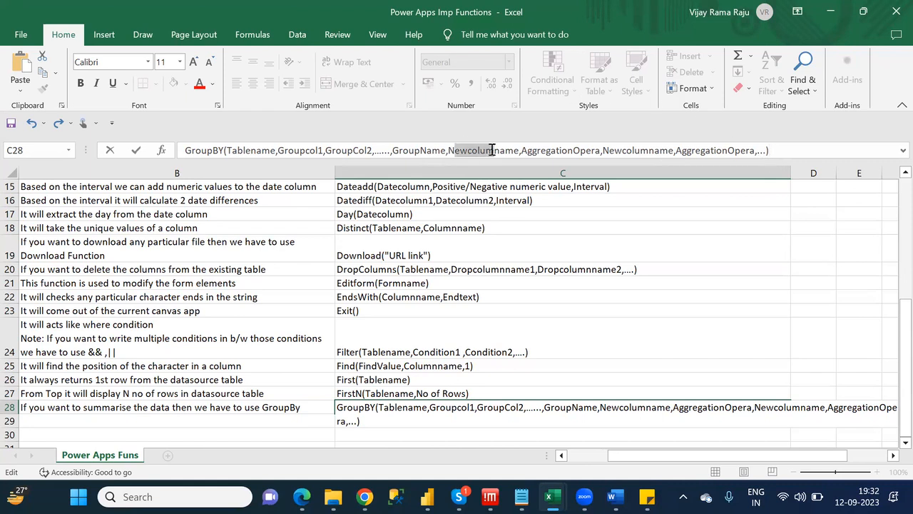
double_click(417, 151)
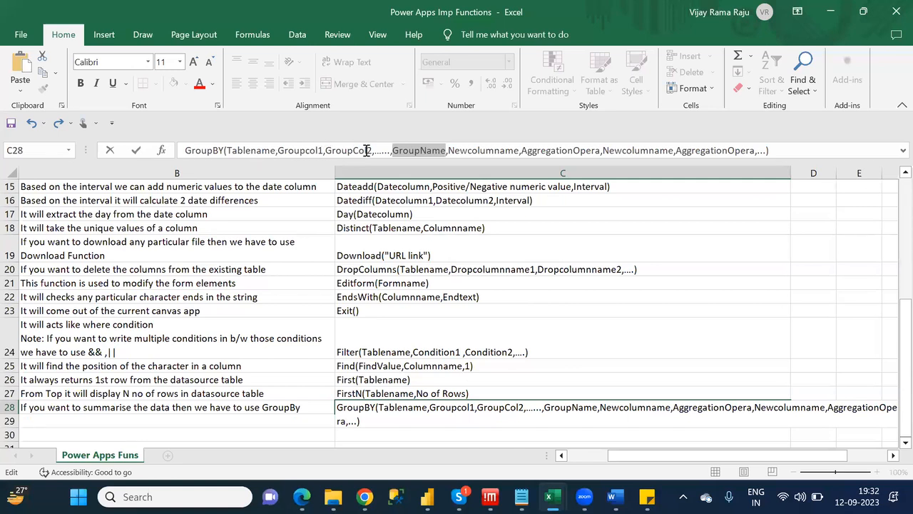
double_click(419, 150)
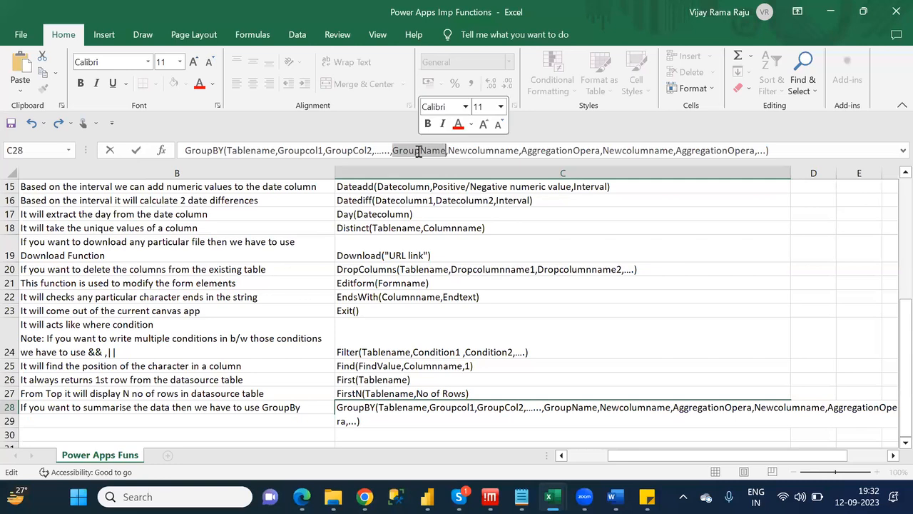
double_click(481, 151)
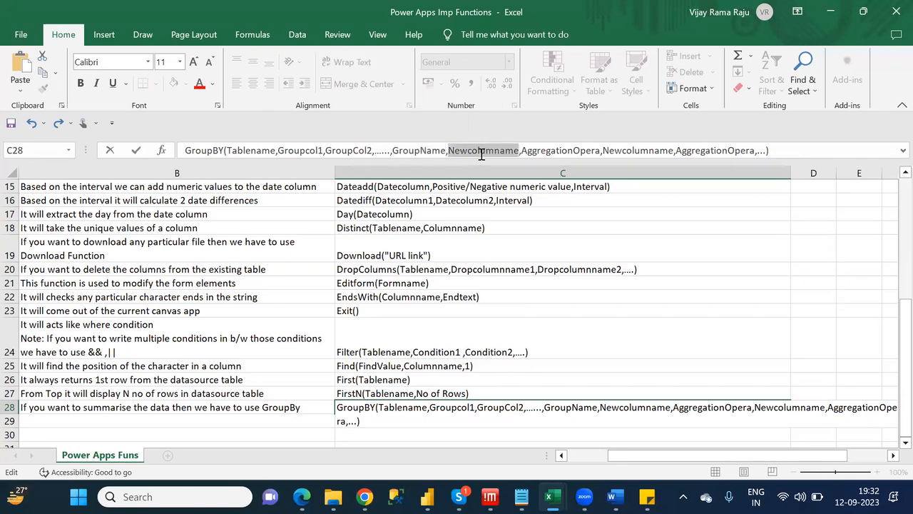
double_click(572, 151)
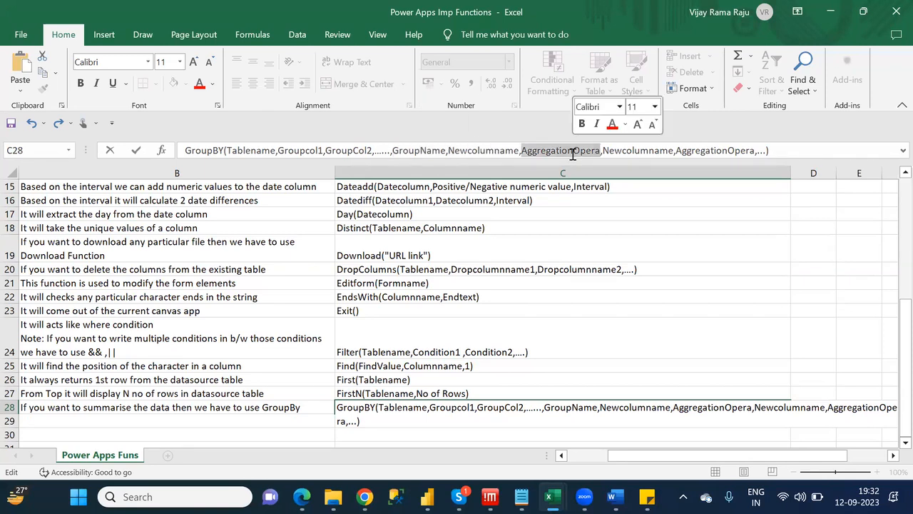
click(461, 435)
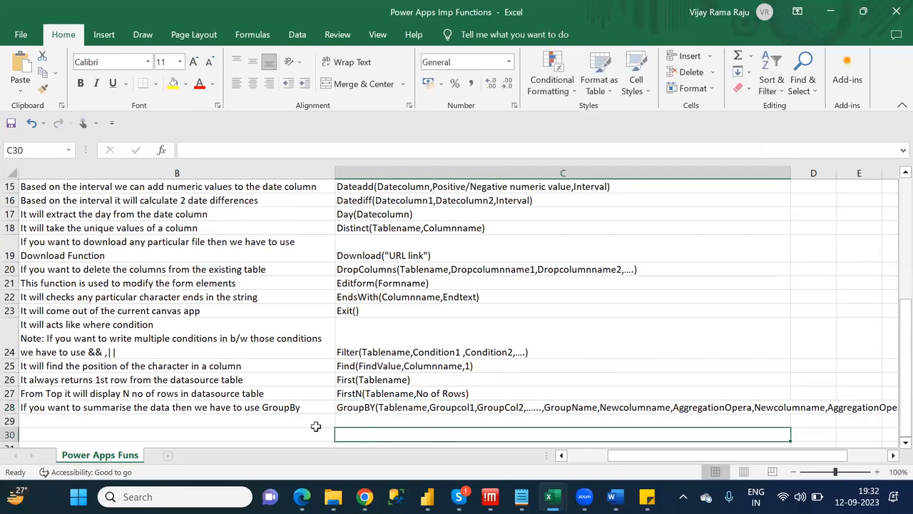
Consult the Category_Wise_Functions list in Notepad for the H category function and enter "Hour" in cell A29 in Excel.
click(260, 417)
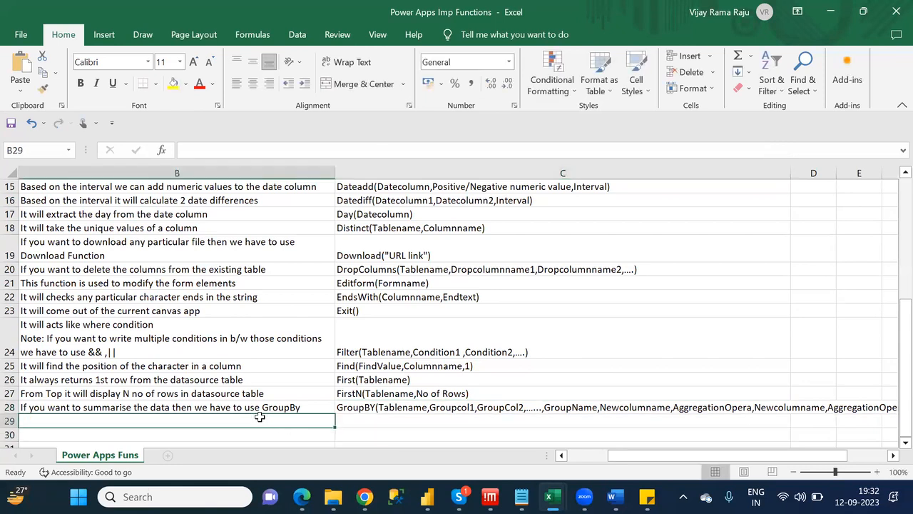
key(Left)
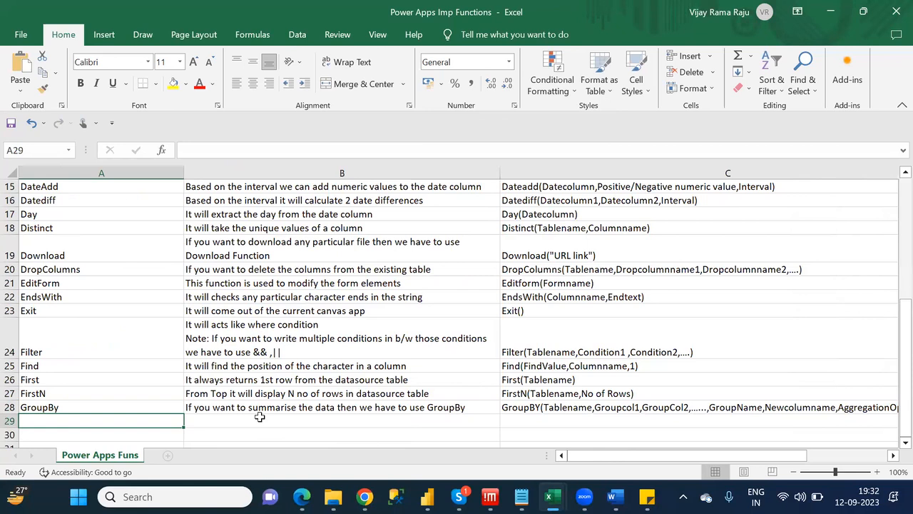
key(alt+Tab)
key(alt+Tab)
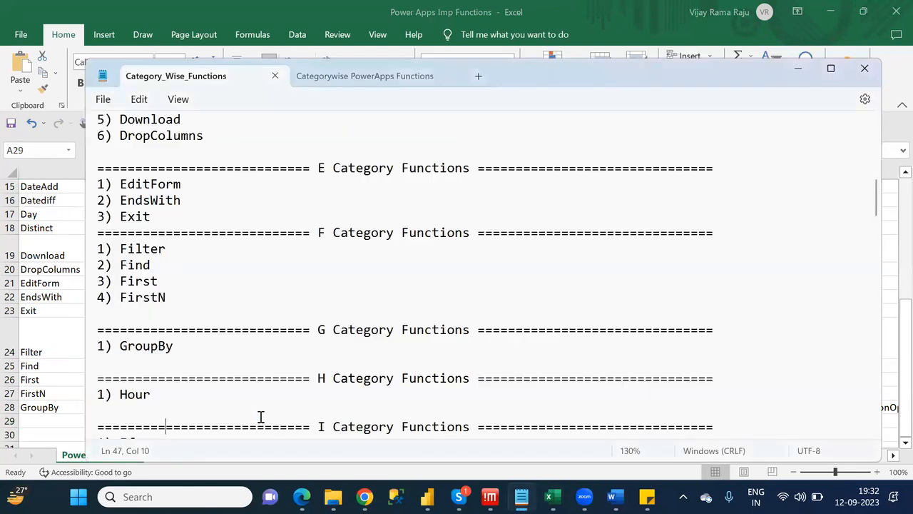
key(alt+Tab)
text(Hour)
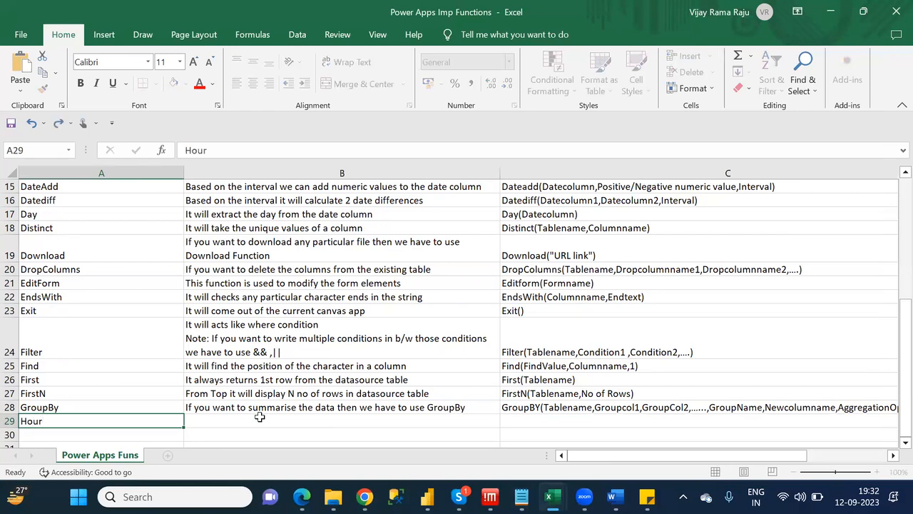
Describe the Hour function in B29 as "It will extract the hour from the datetime column".
click(259, 417)
text(It will extract the )
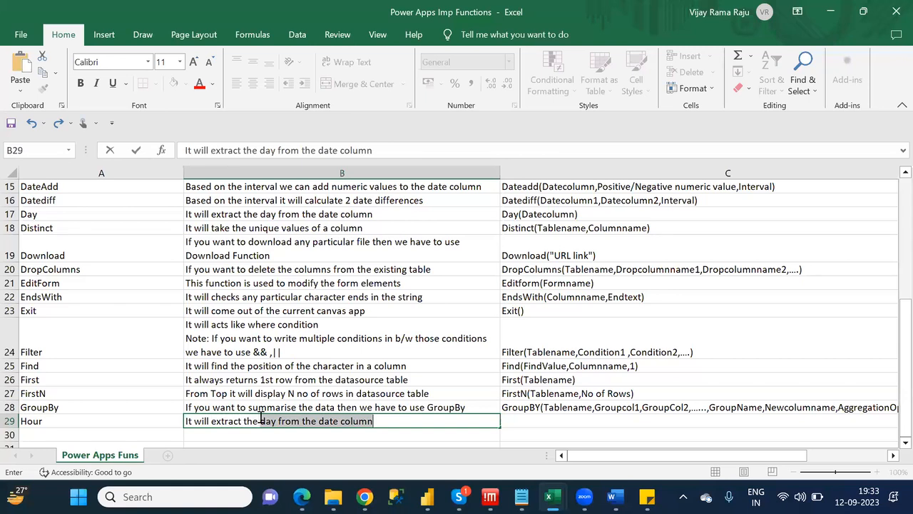
text(hour)
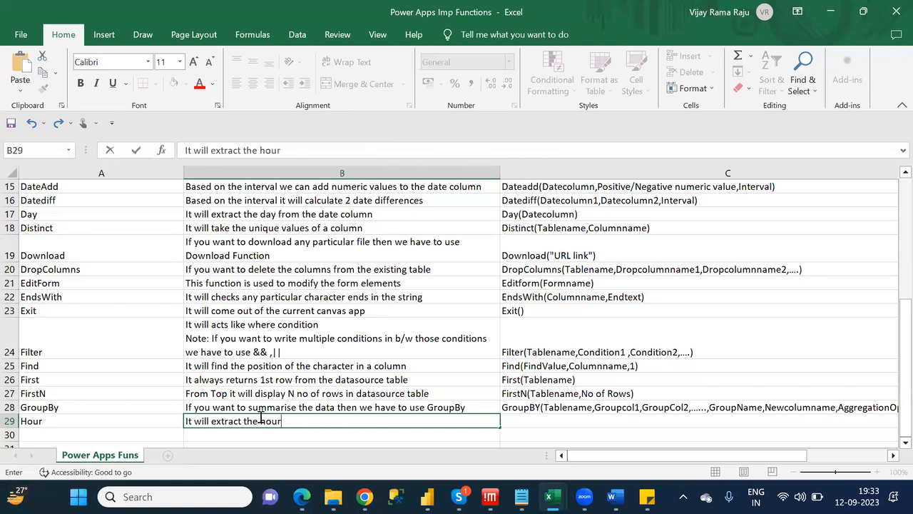
text( from the )
text(datet)
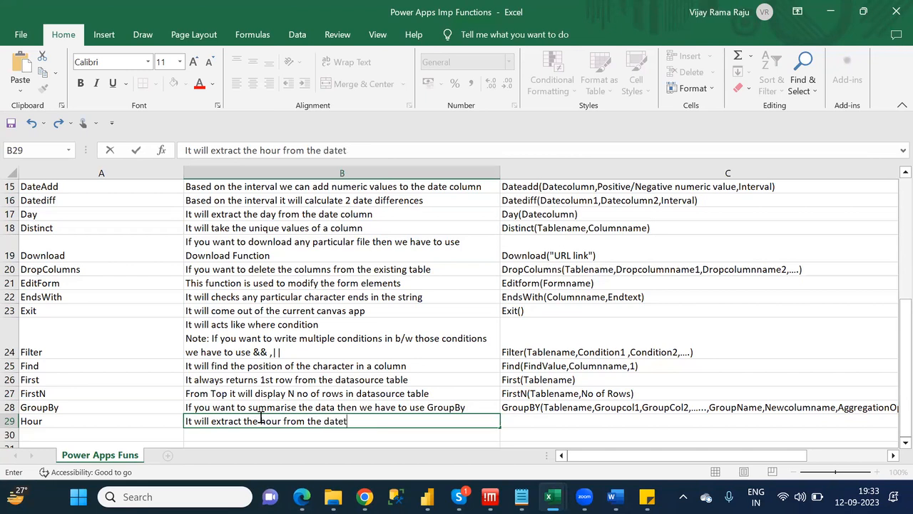
text(ime column)
key(Tab)
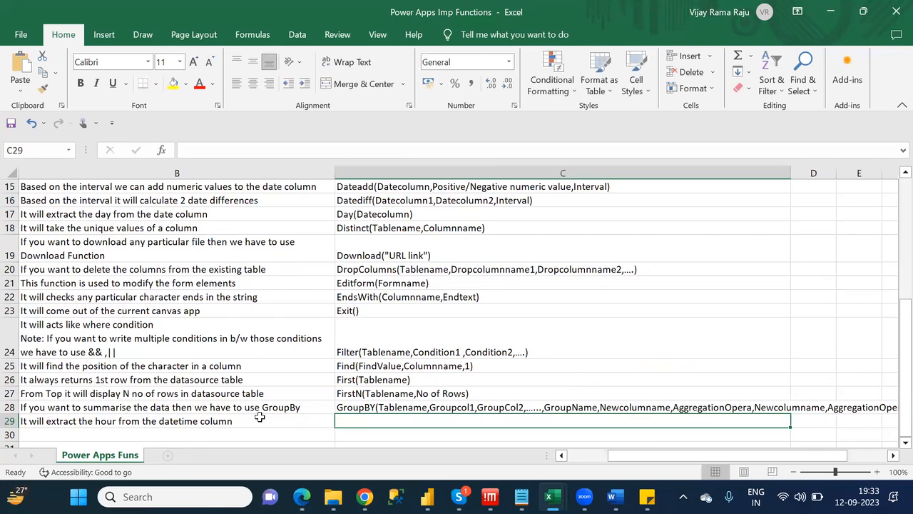
Enter the Hour function's syntax in cell C29 as "Hour(Datetimecolumn)".
text(Ho)
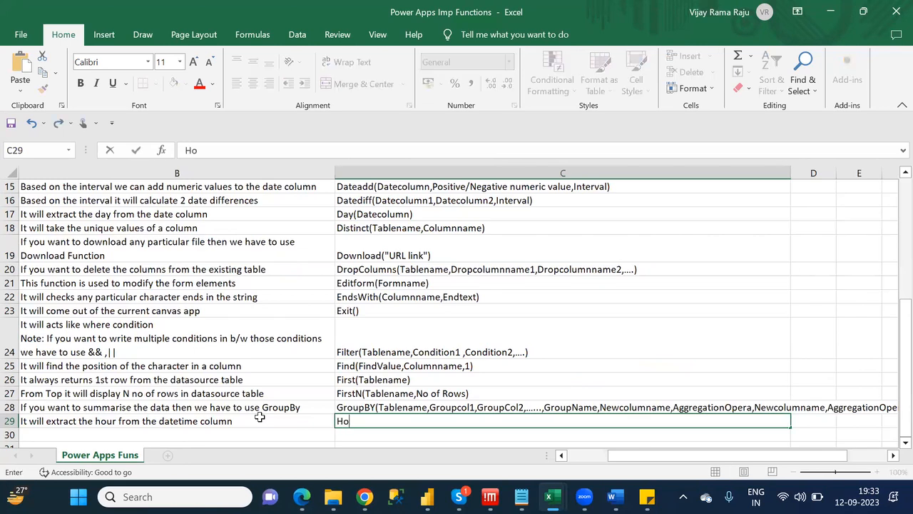
text(ur(Datetimecolumn)
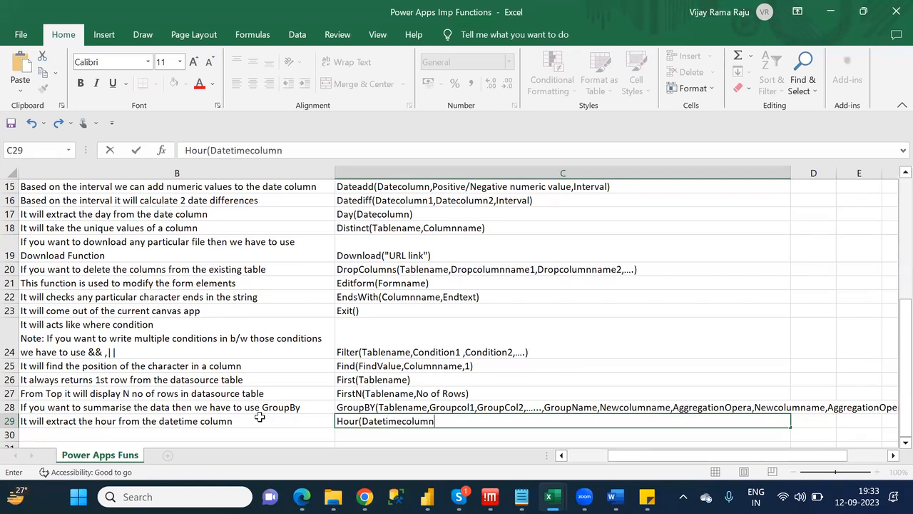
text())
key(ctrl+Return)
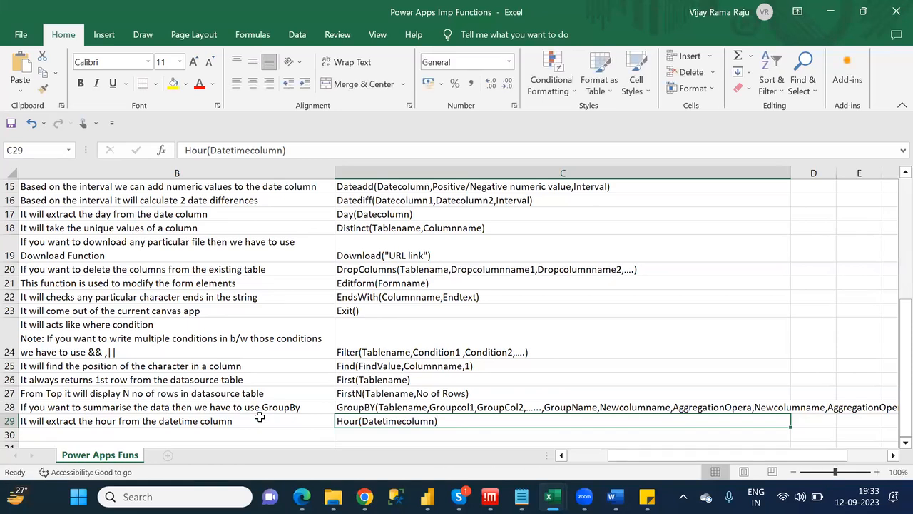
Select cell A30 and consult the I category functions in the Category_Wise_Functions list in Notepad.
key(Down)
key(Left)
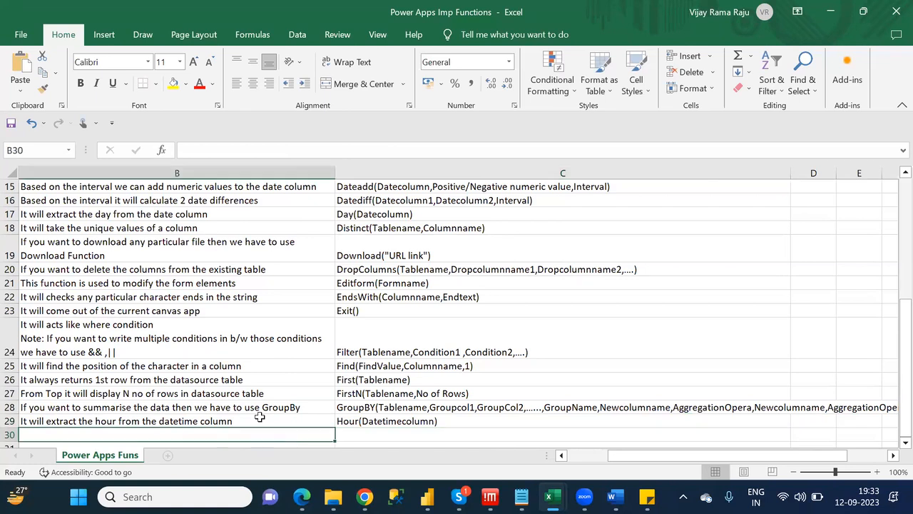
key(Left)
key(alt+Tab)
key(Down)
key(Down)
key(Down)
key(Down)
key(Down)
key(Down)
key(Down)
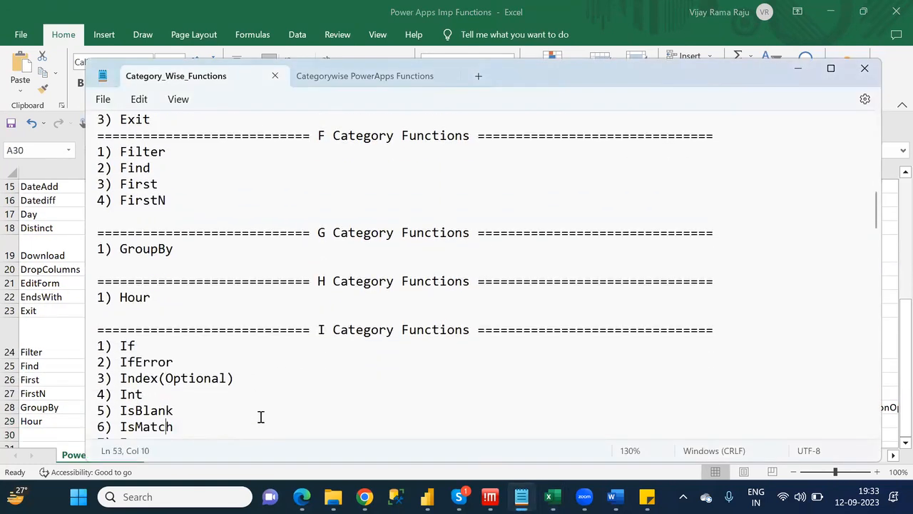
key(Down)
key(Down)
key(Down)
key(End)
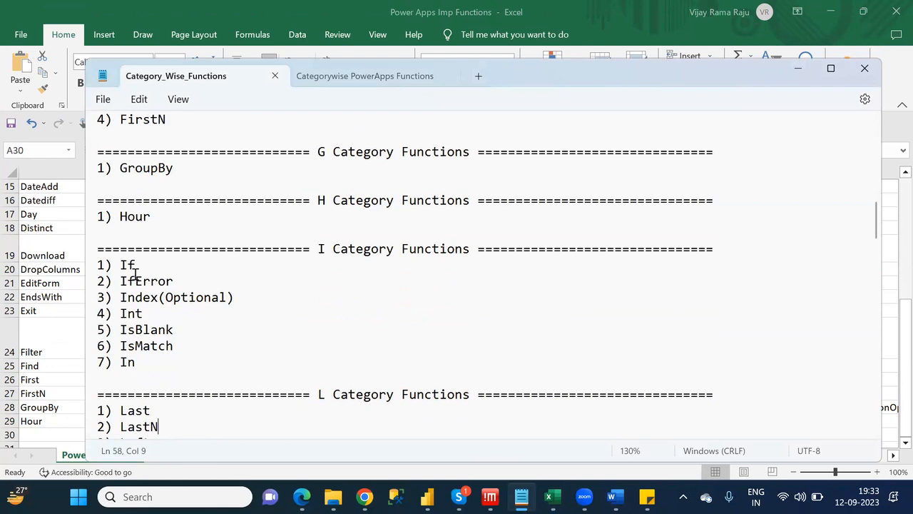
Switch to the Power Apps Imp Functions workbook in Excel and enter the function name "If" in cell A30.
key(alt+Tab)
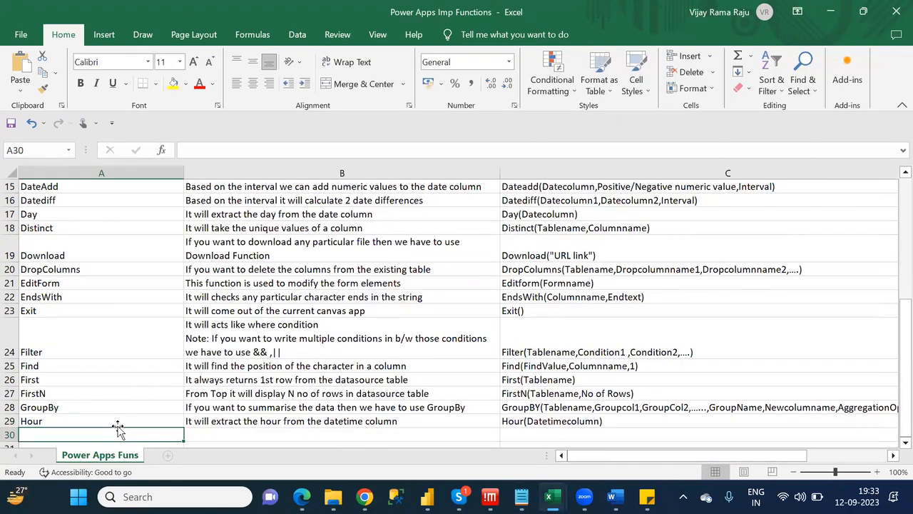
text(If)
key(Tab)
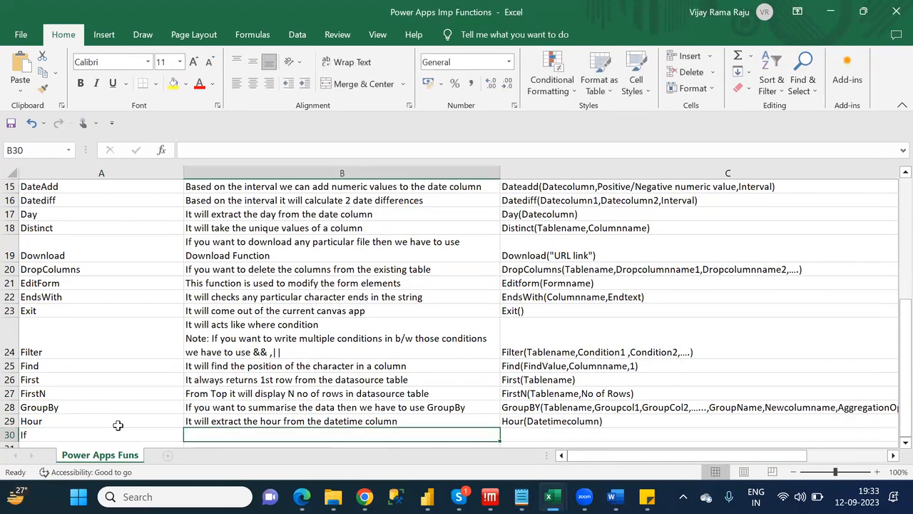
Enter the If function's description in B30: "Based on the conditions we can return n number of statements".
text(I)
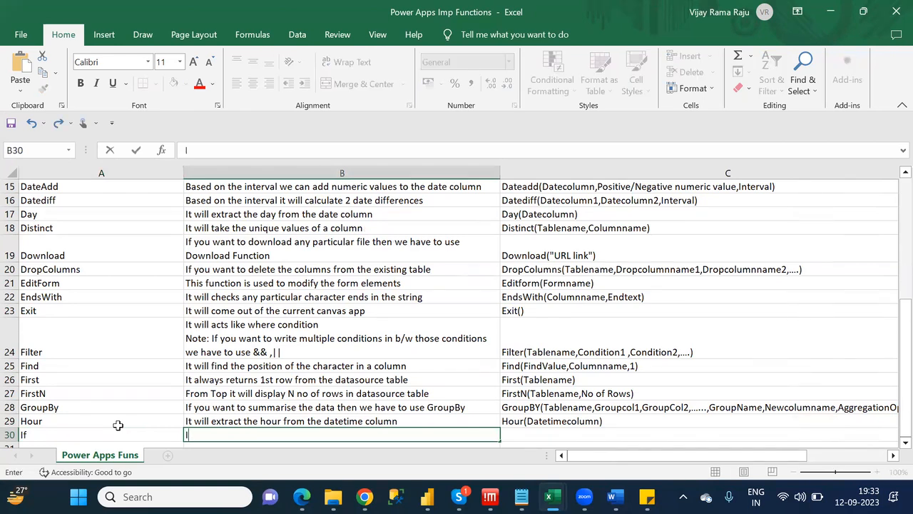
key(BackSpace)
text(Based on the )
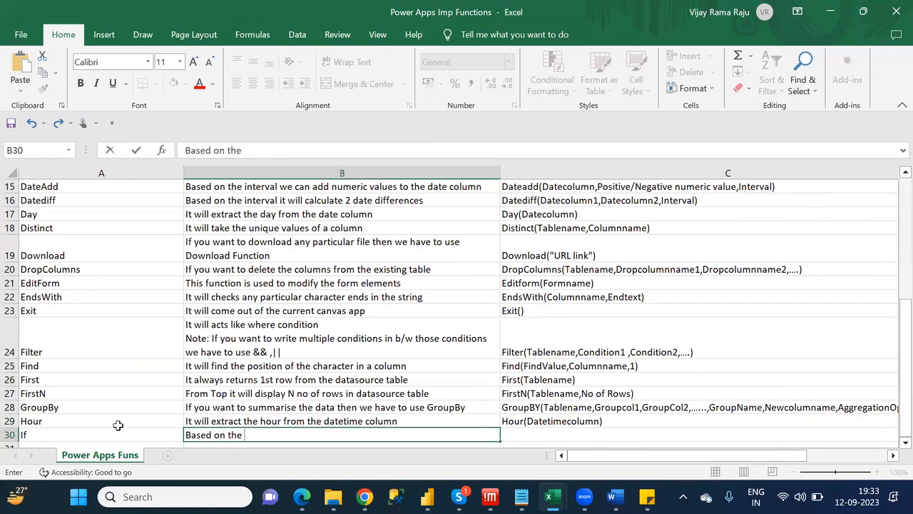
text(conditions)
text(e c)
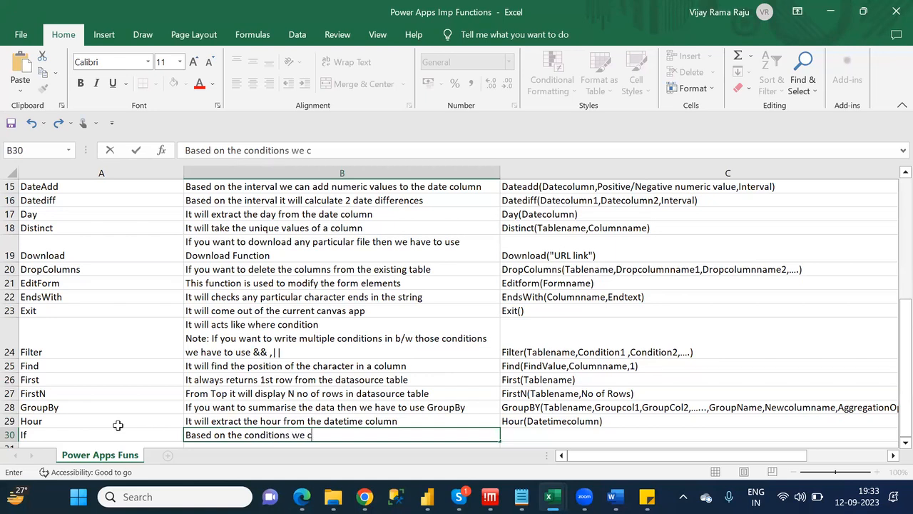
text(an return n num)
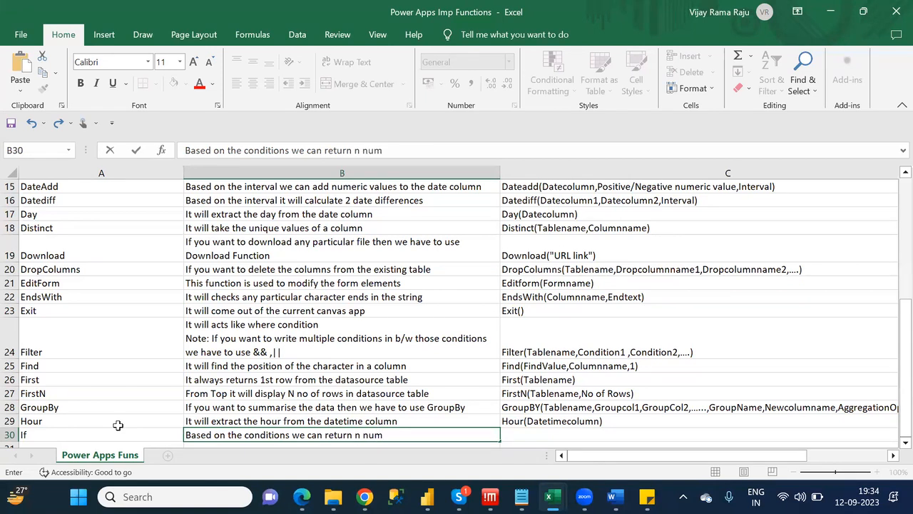
key(BackSpace)
key(BackSpace)
key(BackSpace)
text(number fe)
key(BackSpace)
key(BackSpace)
text(of statements)
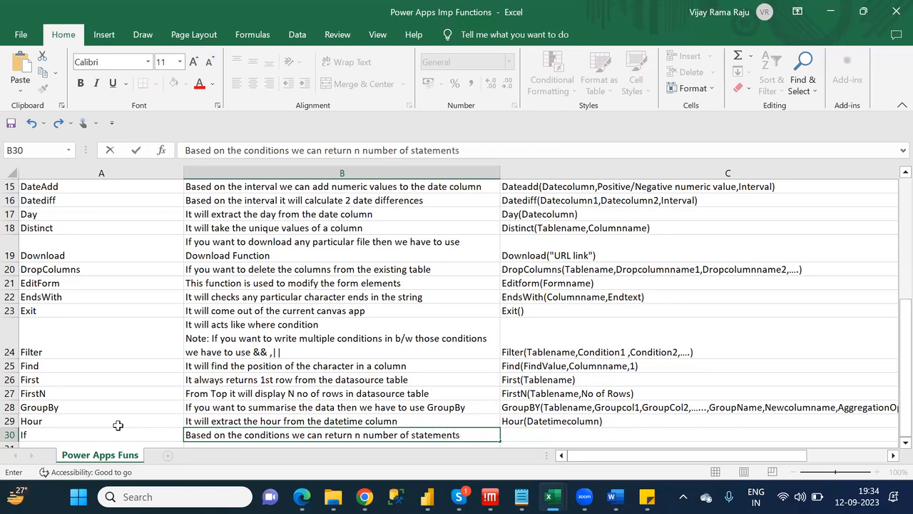
key(Tab)
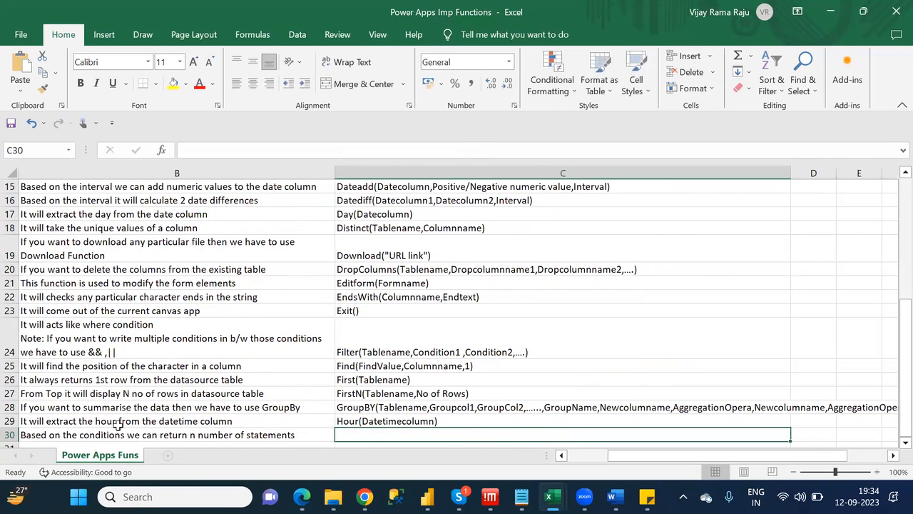
Begin the If function's syntax in C30 with "If(Cond1,statement,".
text(If)
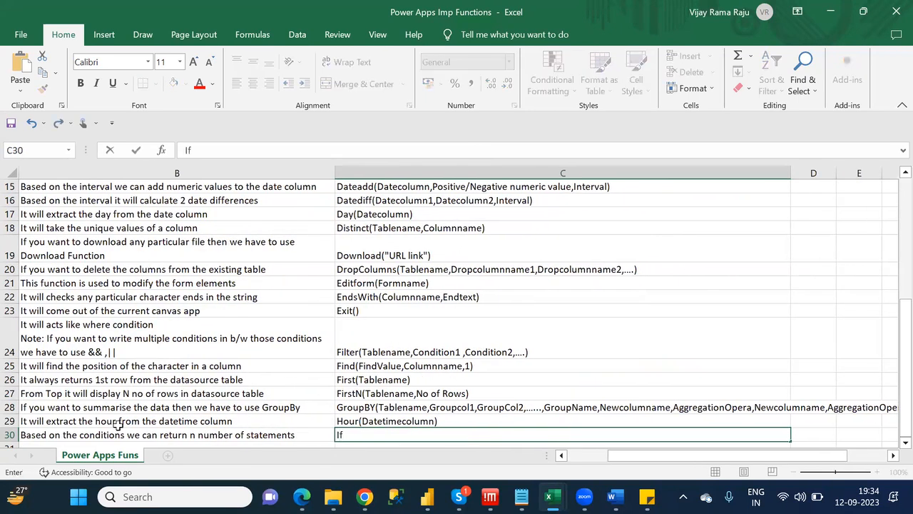
text(()
text(Cond)
key(BackSpace)
key(BackSpace)
key(BackSpace)
text(ond1,statement,)
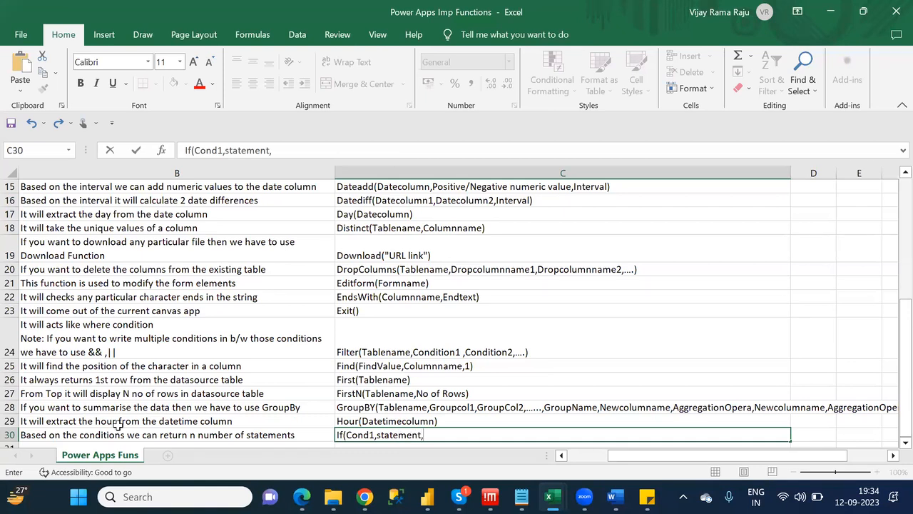
Switch to Chrome and examine the Syntax section of the Microsoft Learn article on the If and Switch functions.
key(alt+Tab)
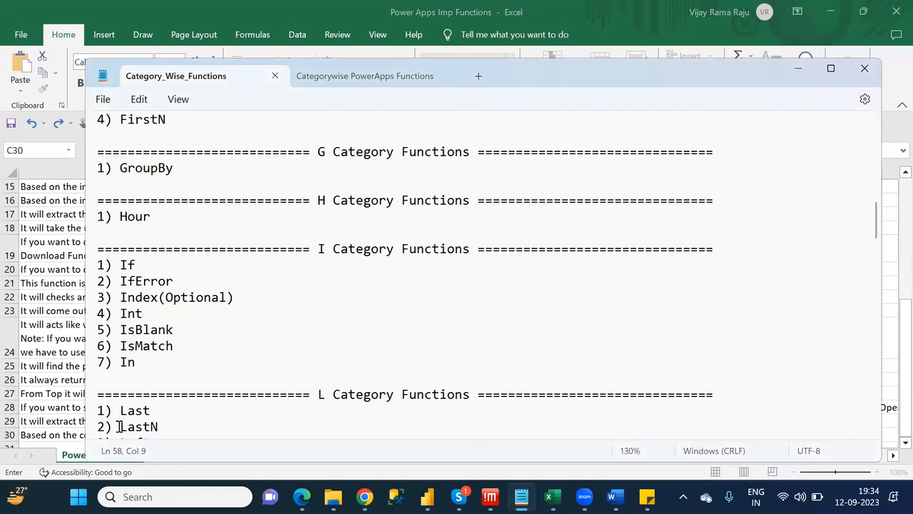
key(alt+Tab)
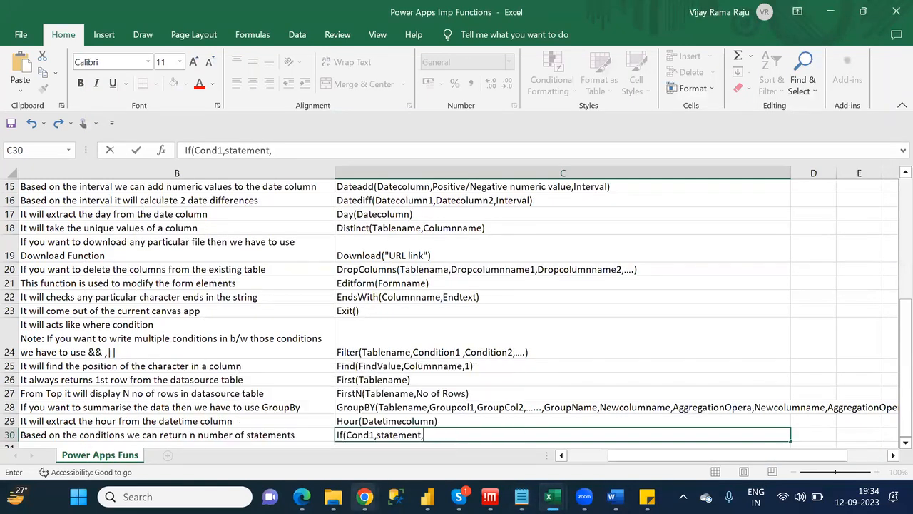
mouse_move(364, 497)
click(310, 422)
scroll(311, 423, down, 6)
scroll(310, 422, down, 2)
ctrl+click(243, 378)
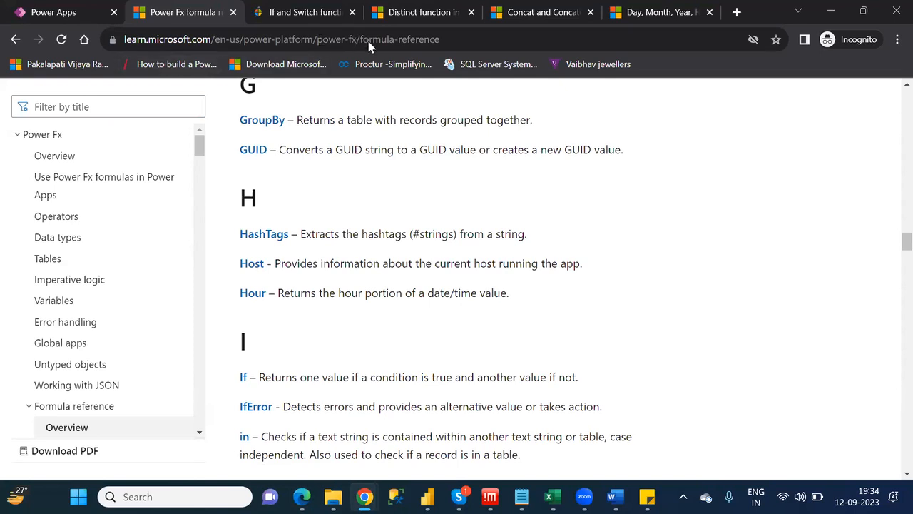
click(291, 14)
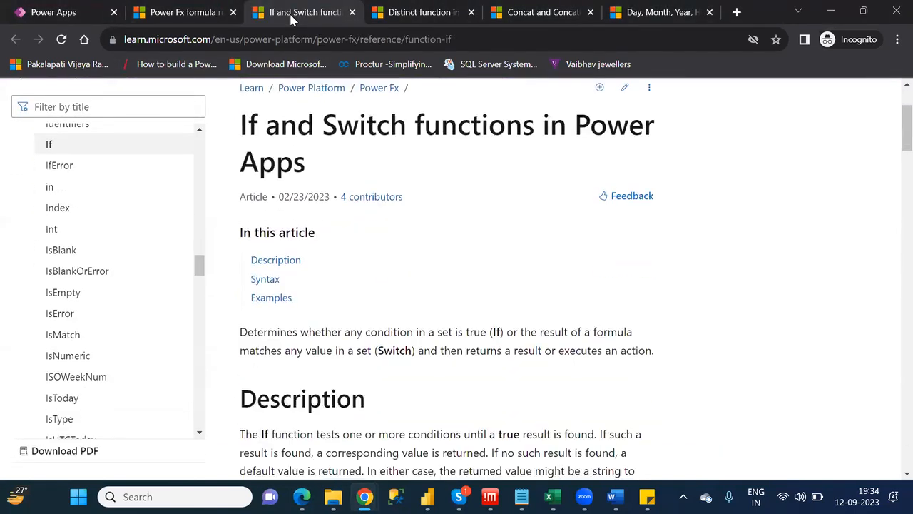
key(Page_Down)
key(Down)
key(Down)
key(Down)
key(Down)
key(Down)
key(Down)
key(Down)
key(Down)
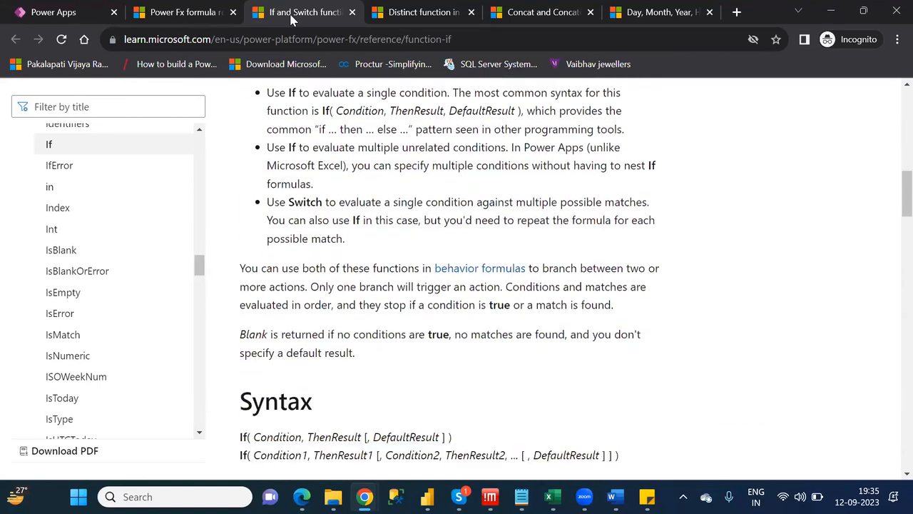
key(Down)
key(Down)
key(Down)
key(Down)
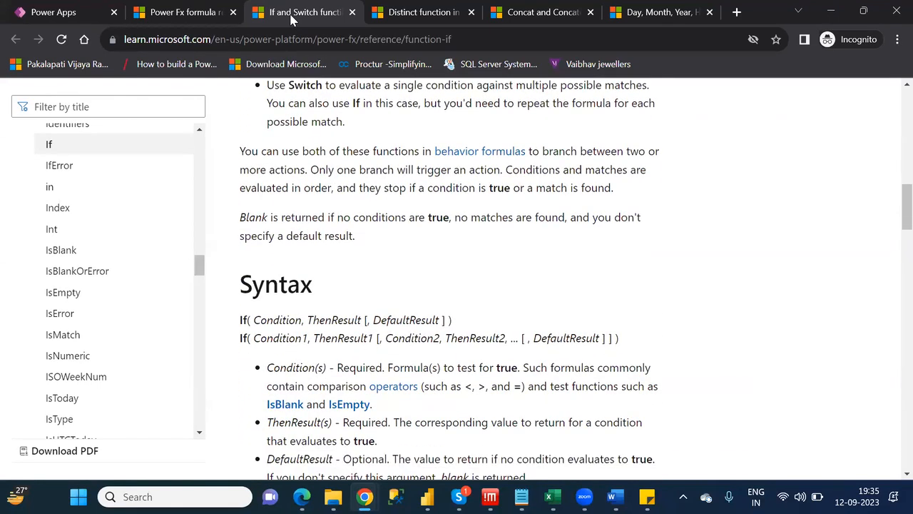
key(Down)
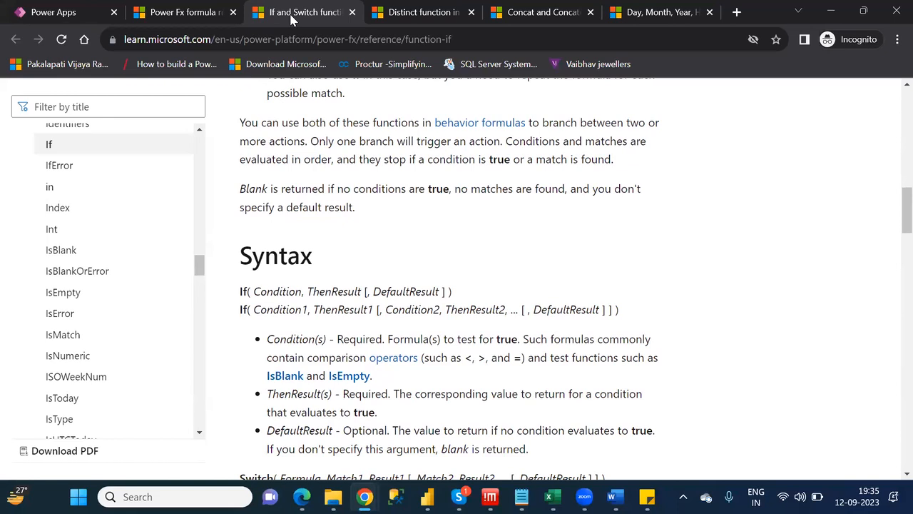
Return to the Excel workbook and complete the syntax in C30 as "If(Cond1,statement,Cond2,statement,.....ElseStatement)".
key(alt+Tab)
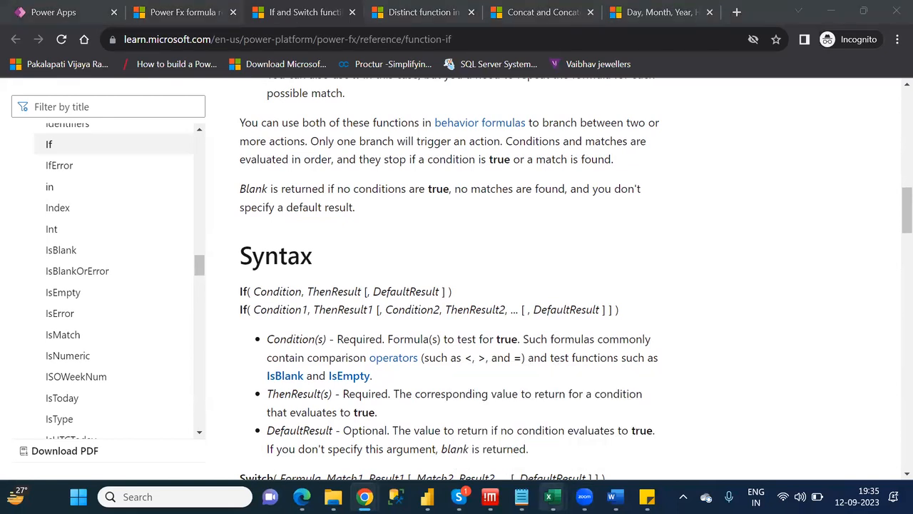
mouse_move(553, 497)
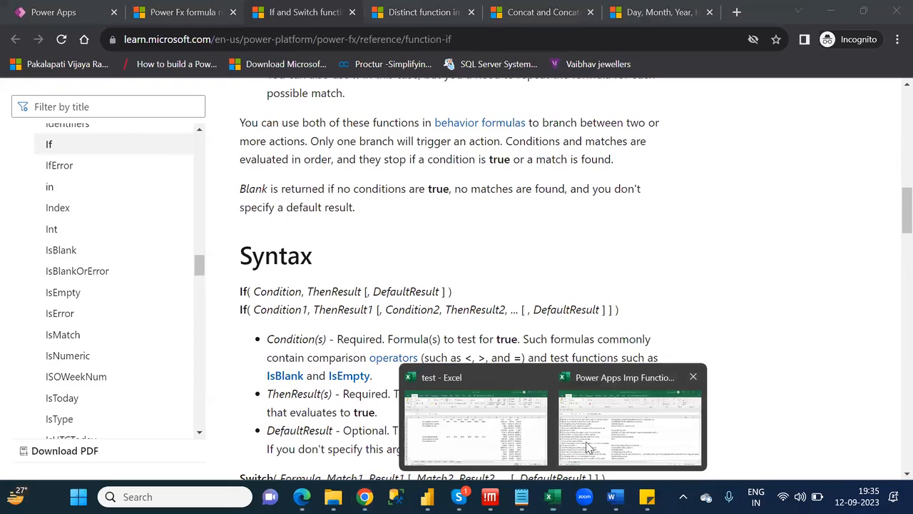
click(589, 447)
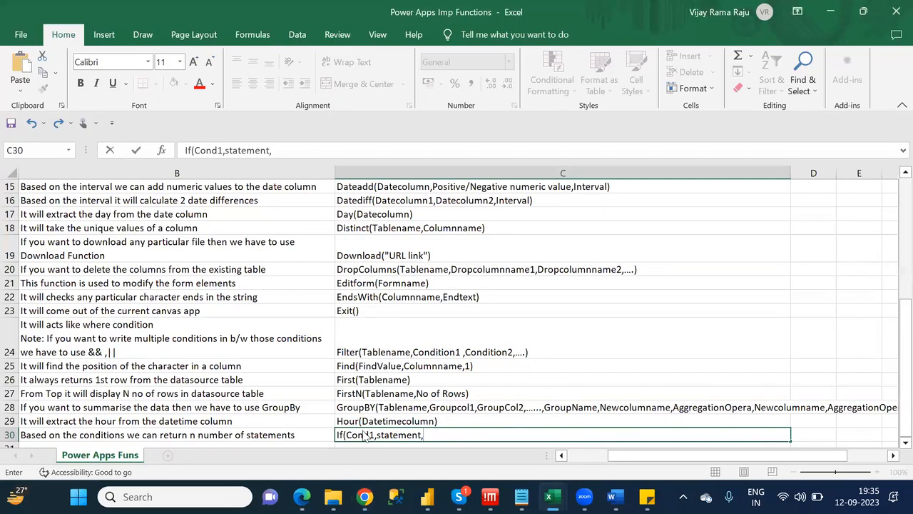
click(275, 153)
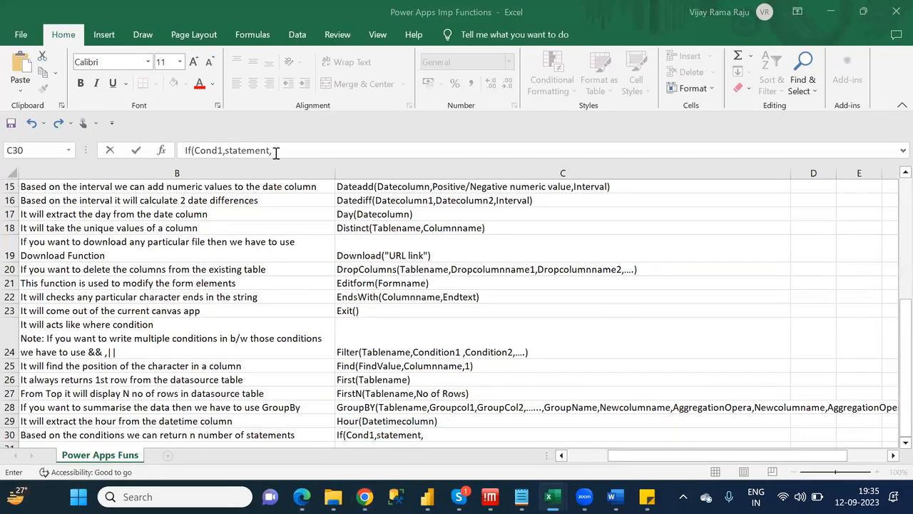
click(281, 152)
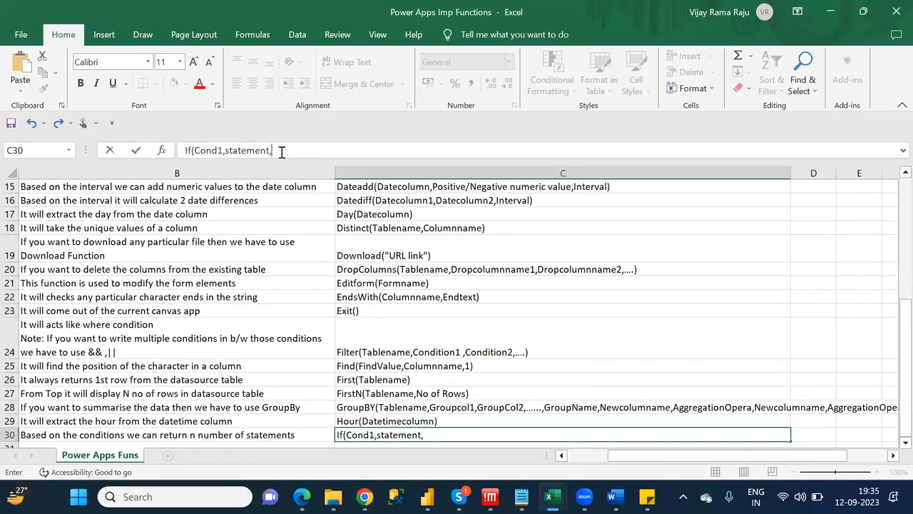
text(Cond2,statement,)
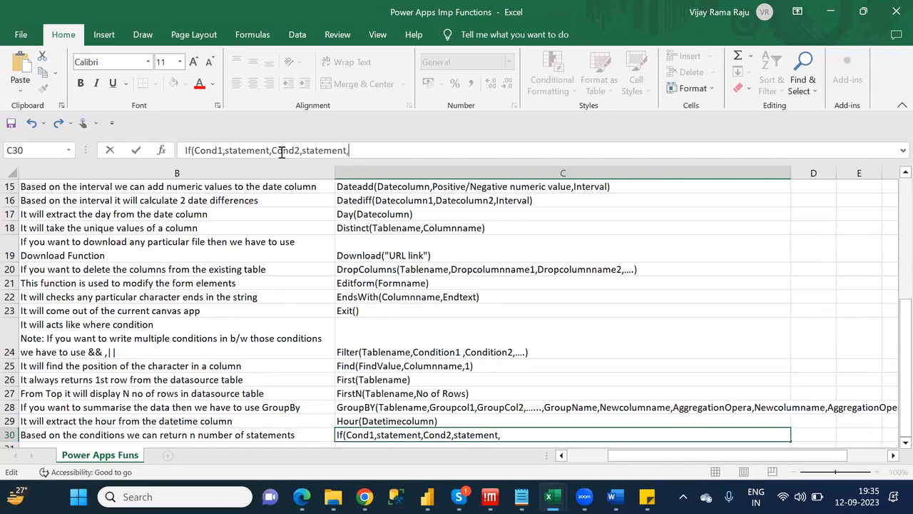
text(.....ElseStatement))
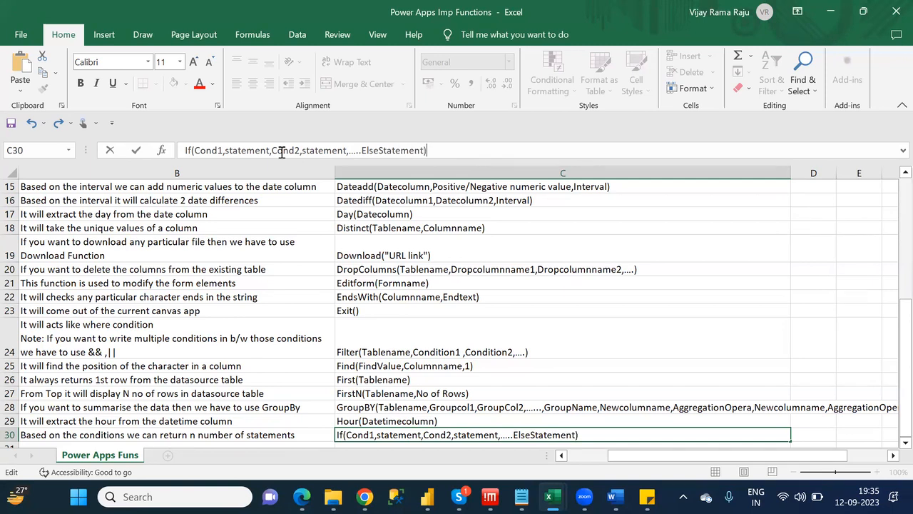
key(Left)
key(Left)
click(184, 435)
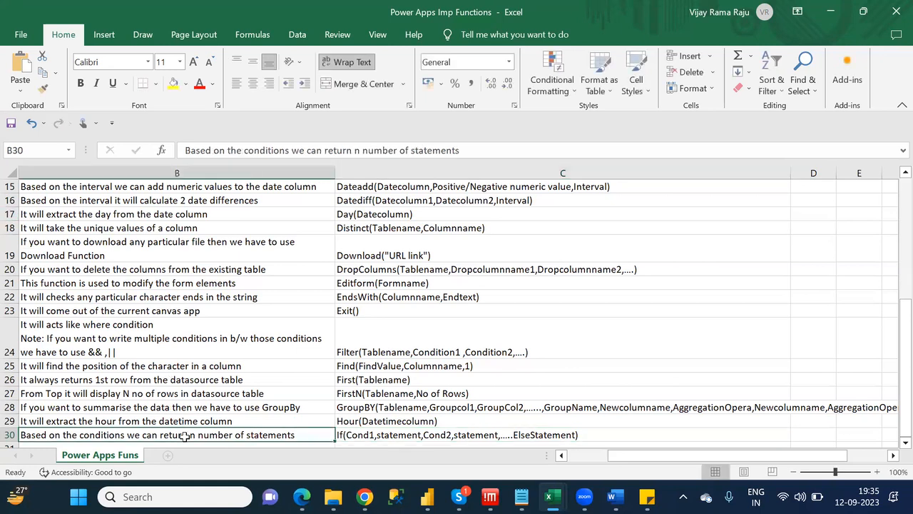
key(Left)
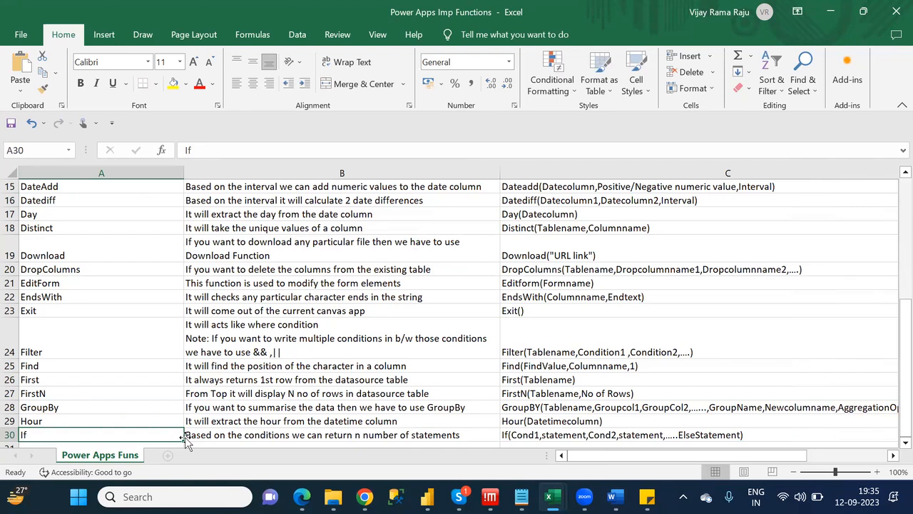
key(Down)
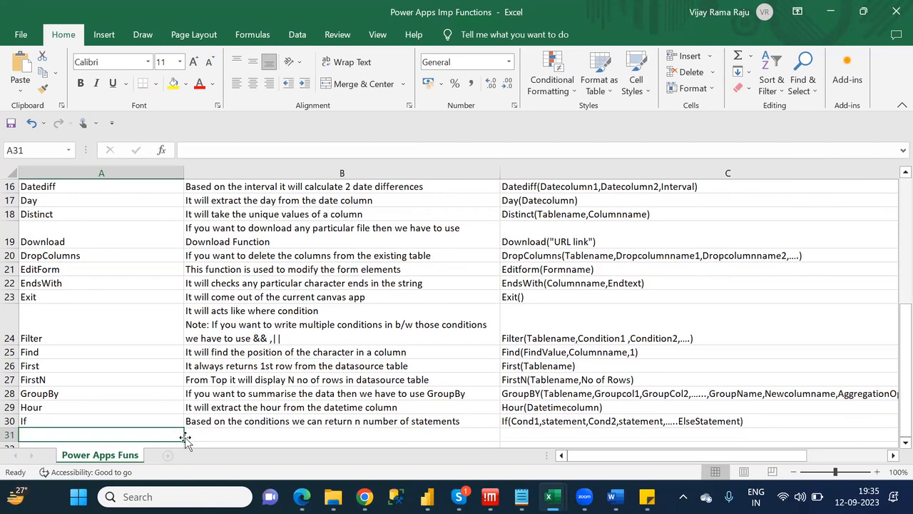
Extend the function name in A30 to "If/Switch".
click(117, 421)
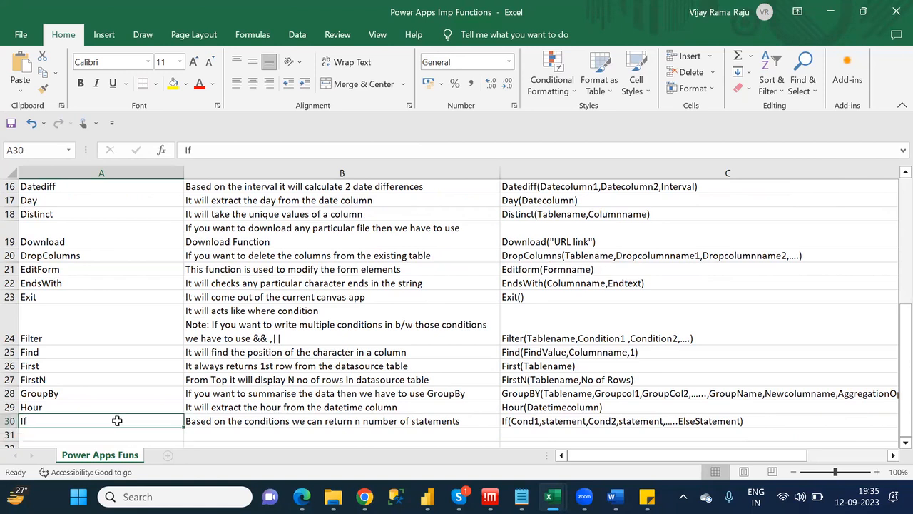
click(221, 151)
text(/Switch)
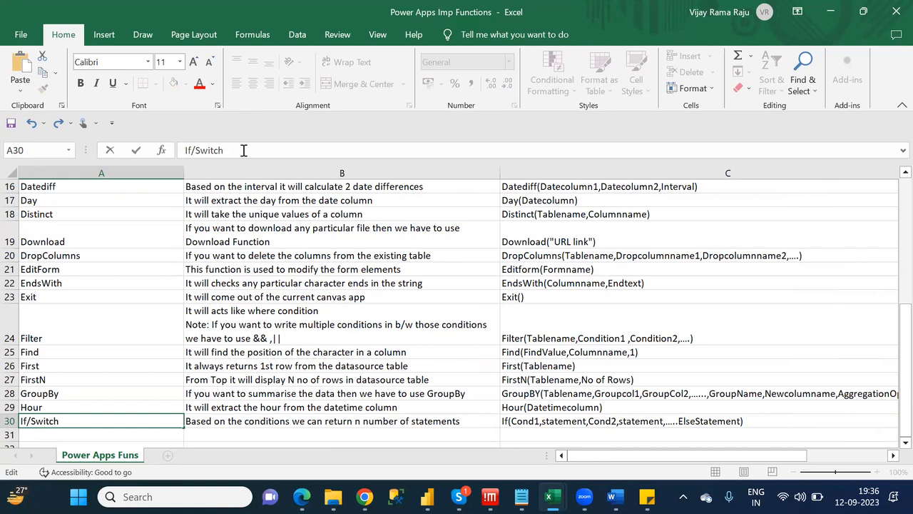
click(295, 421)
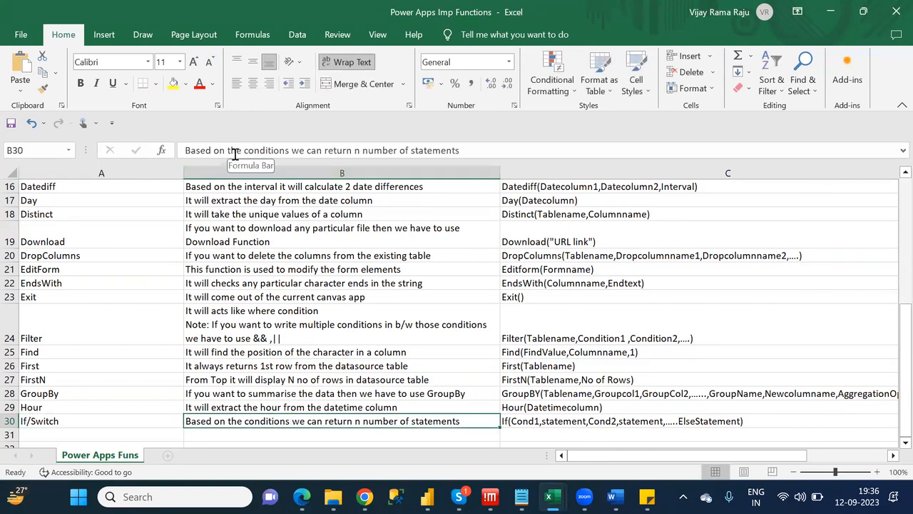
Add the Switch syntax on a second line in C30: "Switch(true,Cond1,Statement1,Cond2,Statement2,......,ElseStatement)".
click(537, 421)
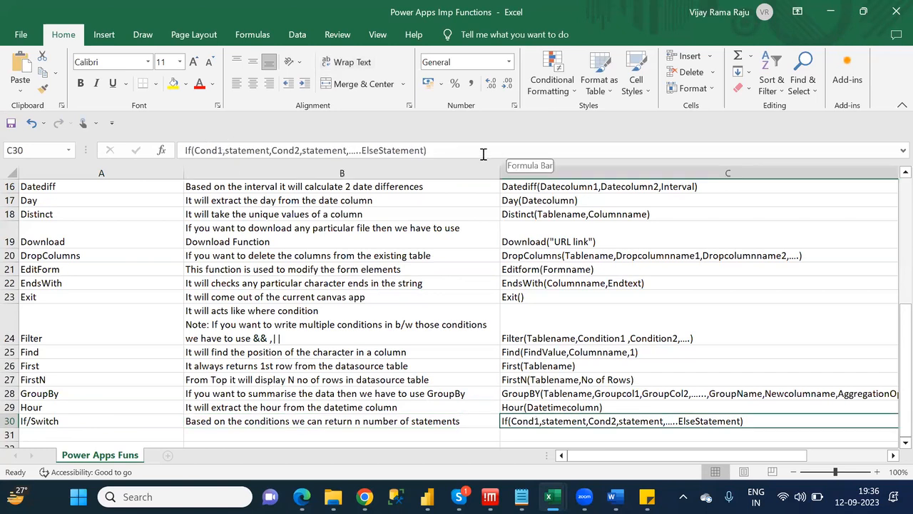
click(458, 151)
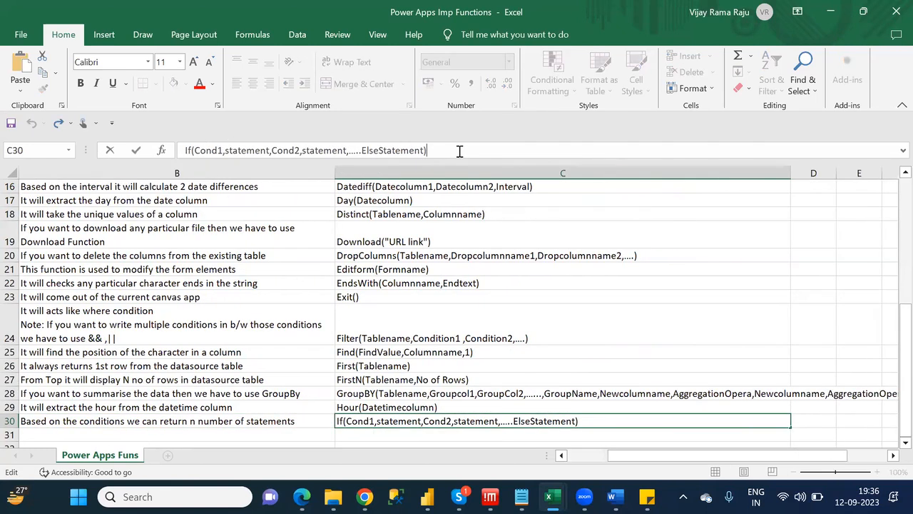
key(ctrl+a)
key(BackSpace)
text(Switch)
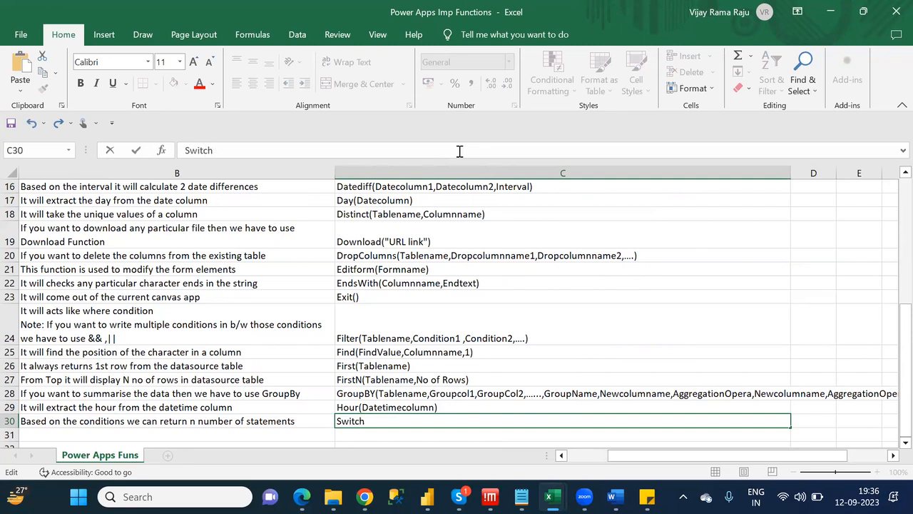
text((true)
text(,Cond)
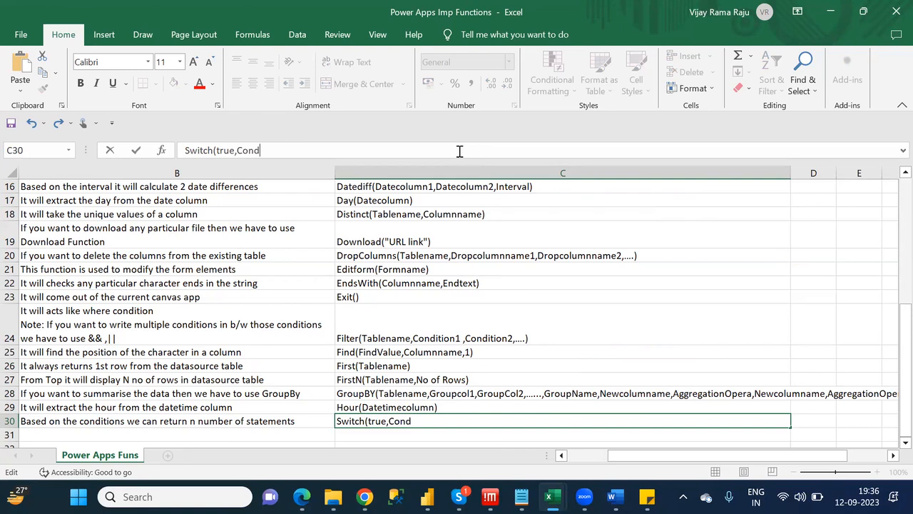
text(1,Statement1,Cond)
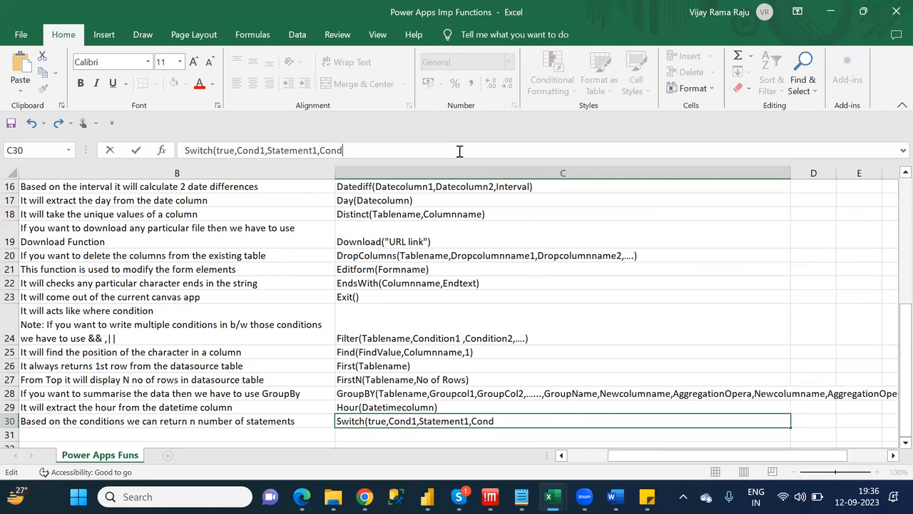
text(2,Statement2,)
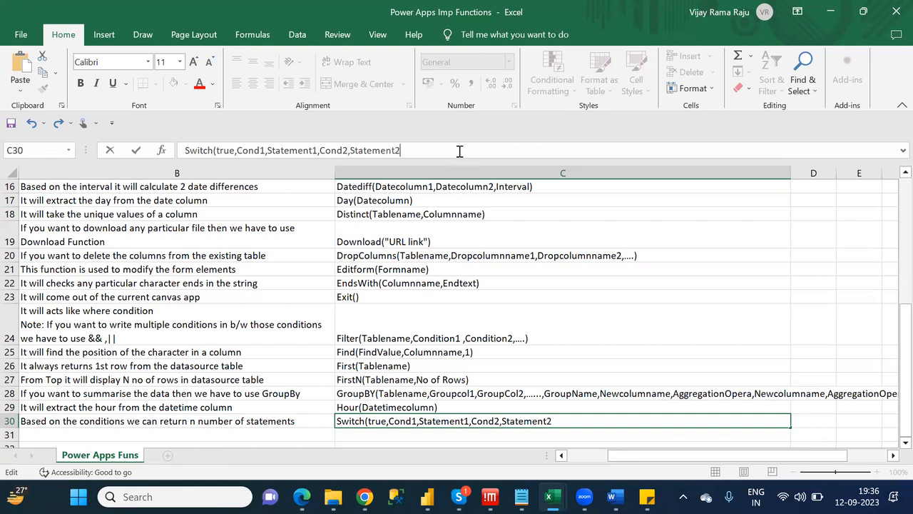
text(......,Ele)
key(BackSpace)
text(seStatement))
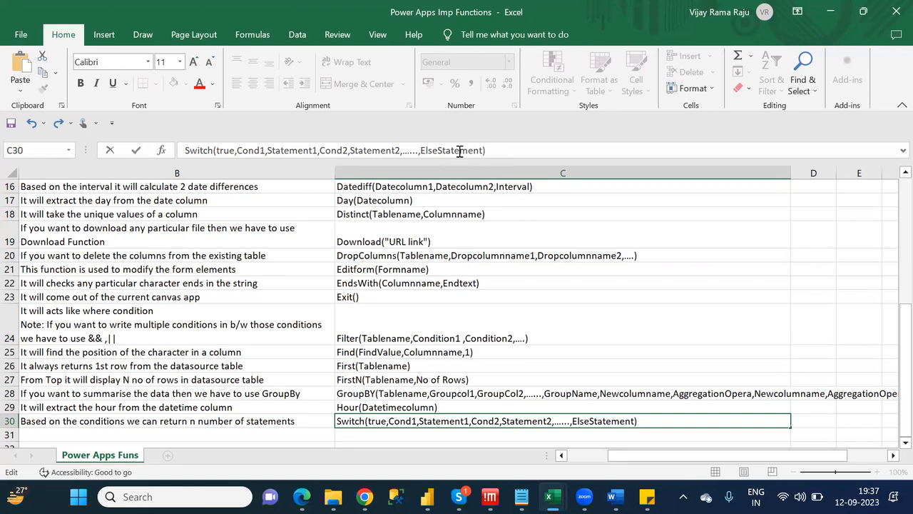
click(357, 435)
key(Down)
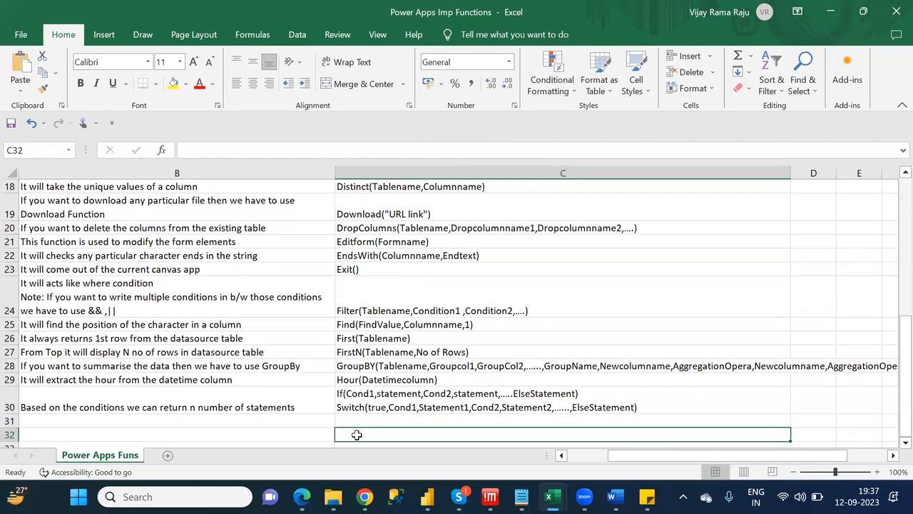
Switch to Notepad and look up the function after If in the I category of the Category_Wise_Functions list.
key(Left)
key(Left)
key(Up)
key(alt+Tab)
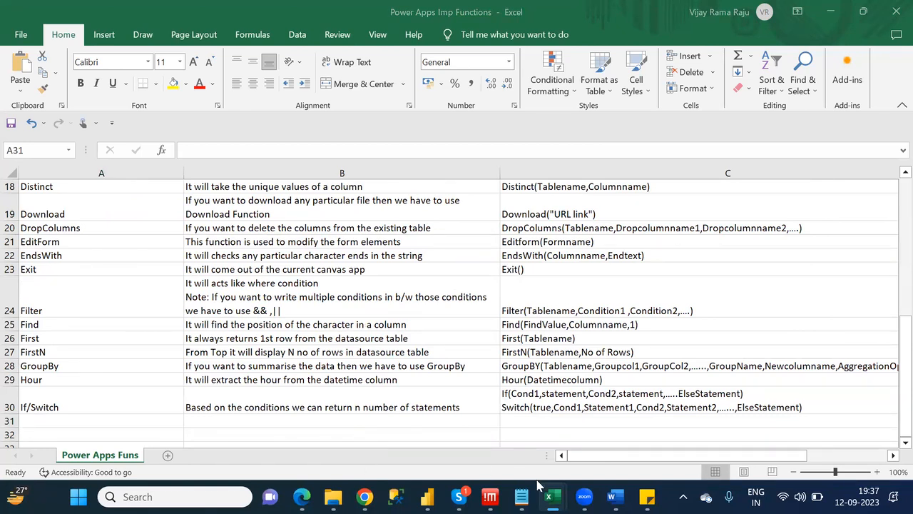
click(521, 496)
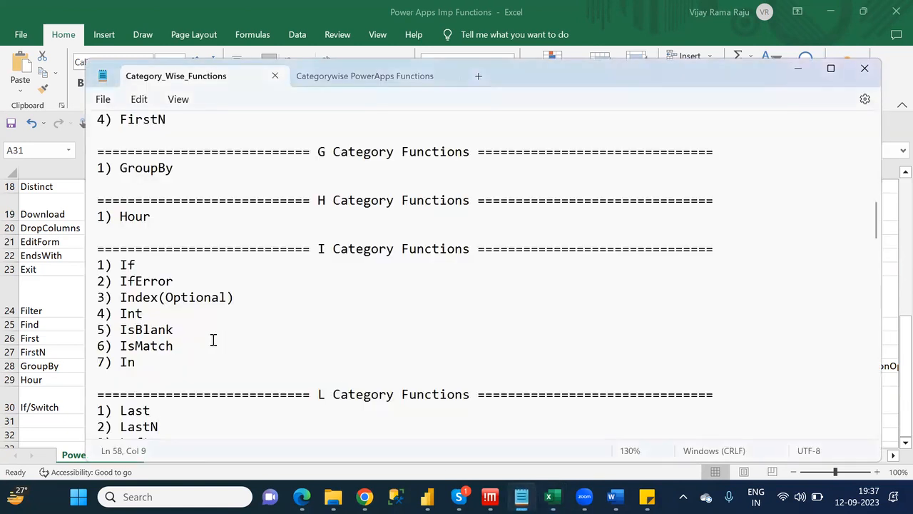
double_click(140, 281)
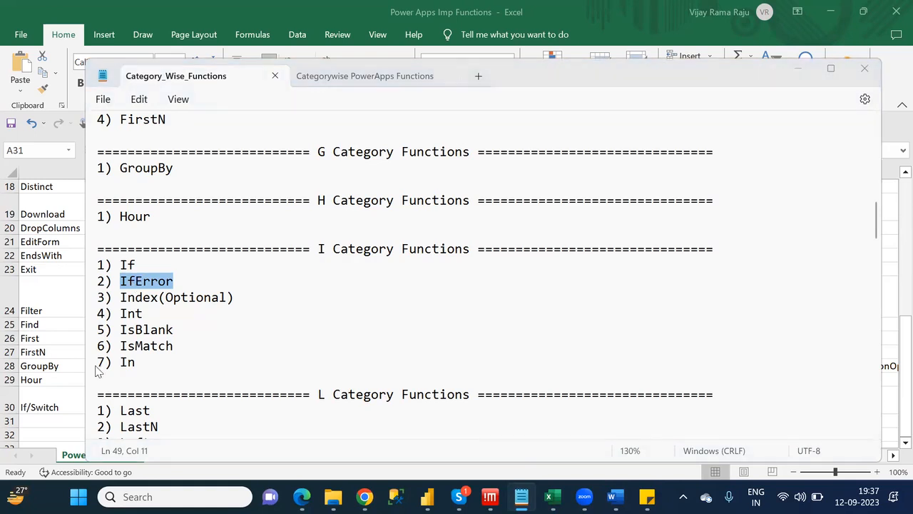
Return to the Excel workbook and enter "IfError" in A31 with the description "When ever we are getting error we can return alternative values" in B31.
click(52, 420)
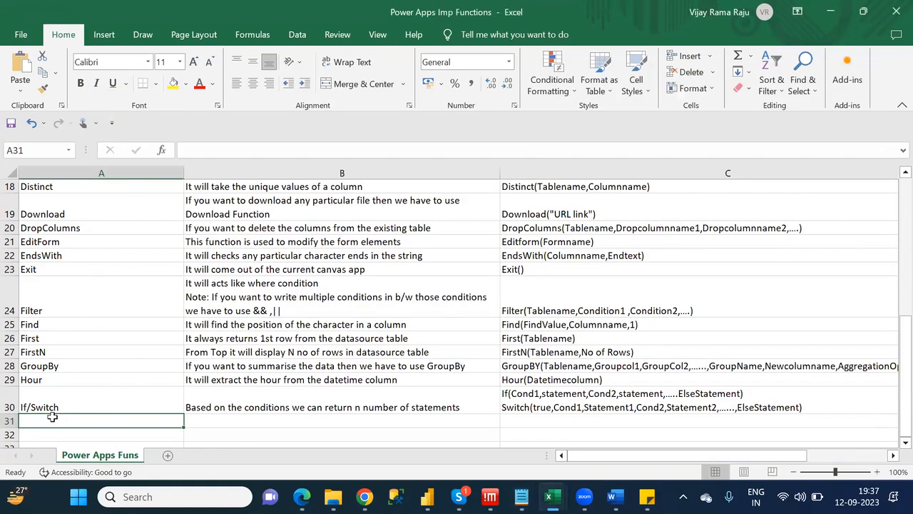
text(If/Switch)
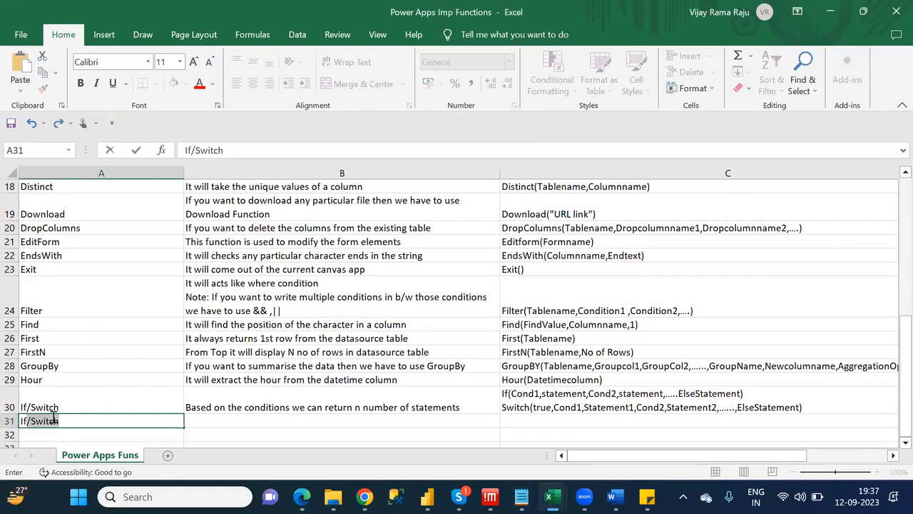
key(BackSpace)
text(Error)
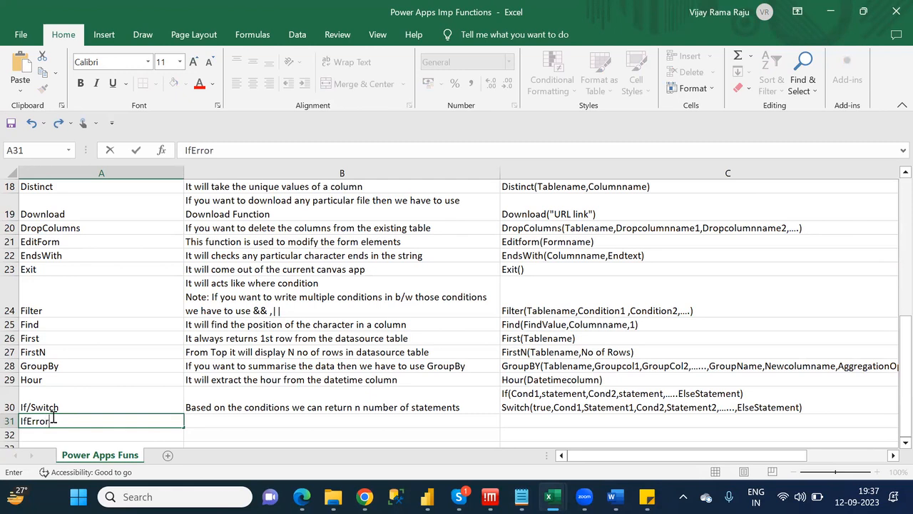
key(Tab)
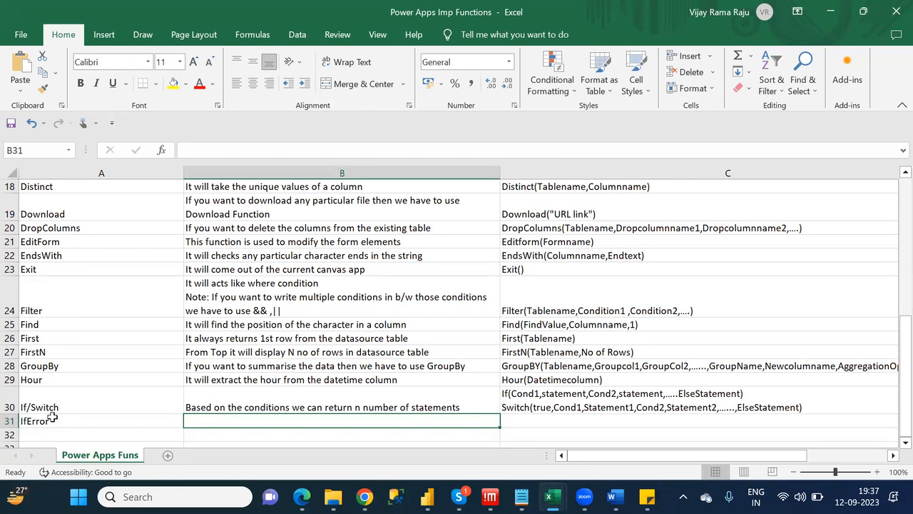
text(When ever we are getting error we can return alternative values)
key(Tab)
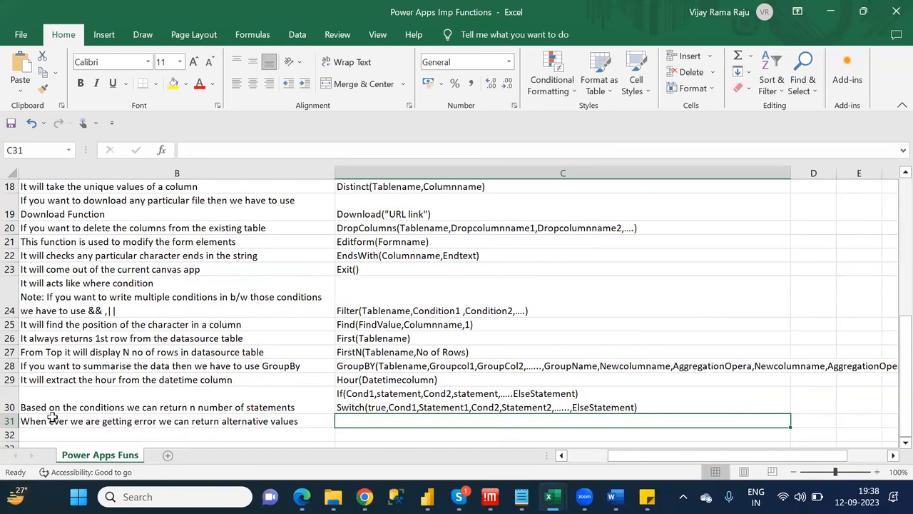
Enter the IfError function's syntax in C31 as "IfError(Expression,Value)".
text(I)
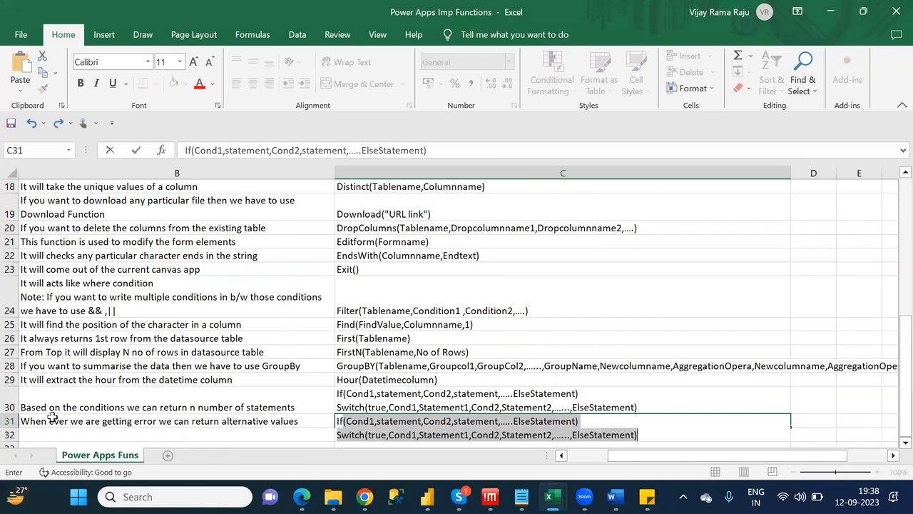
text(fE)
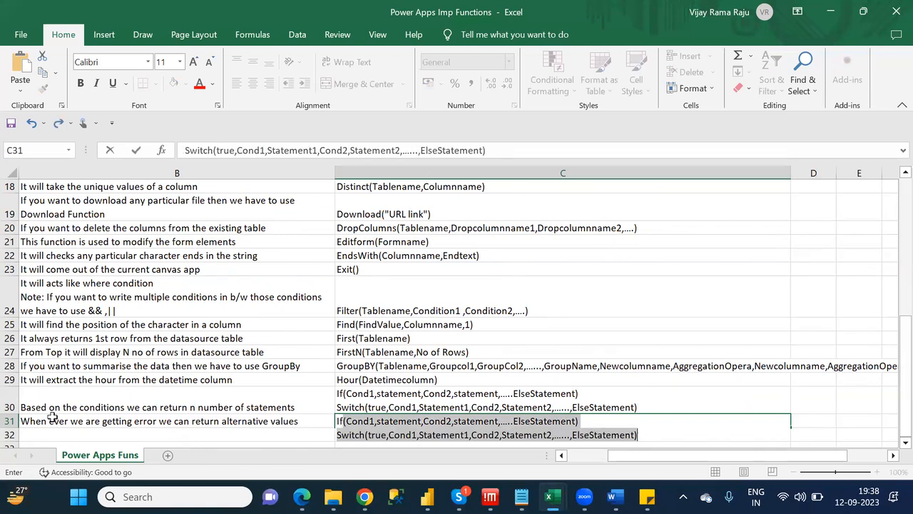
text(rror)
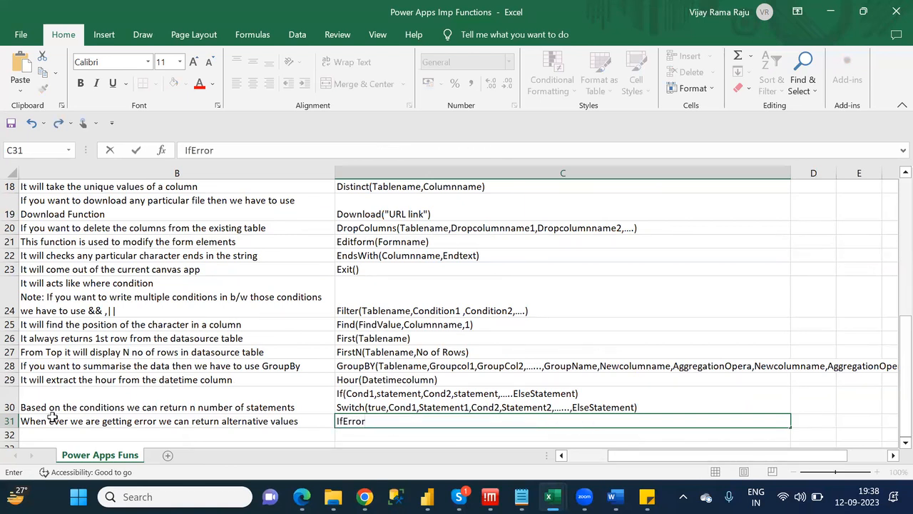
text(()
text(Expression,Value))
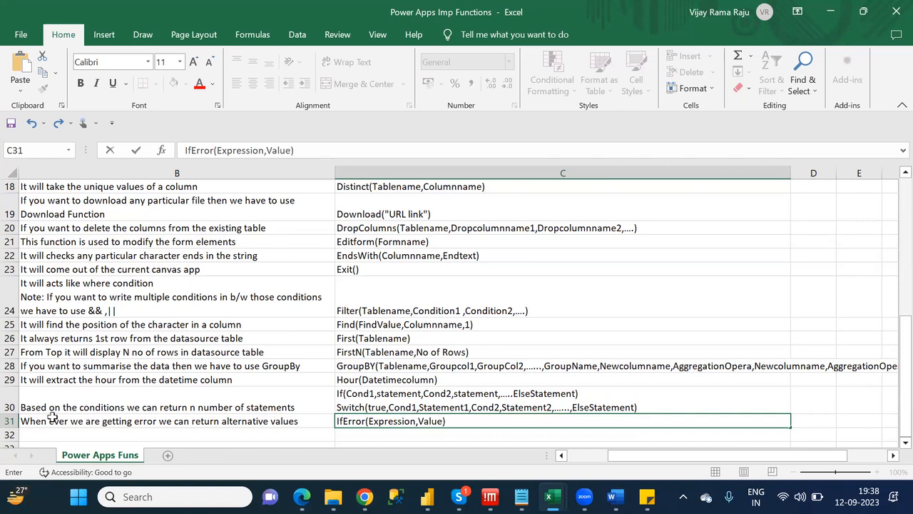
Start an example on a second line in C31 with "Eg: Iferror(Anthingvalue/".
click(330, 154)
key(alt+Return)
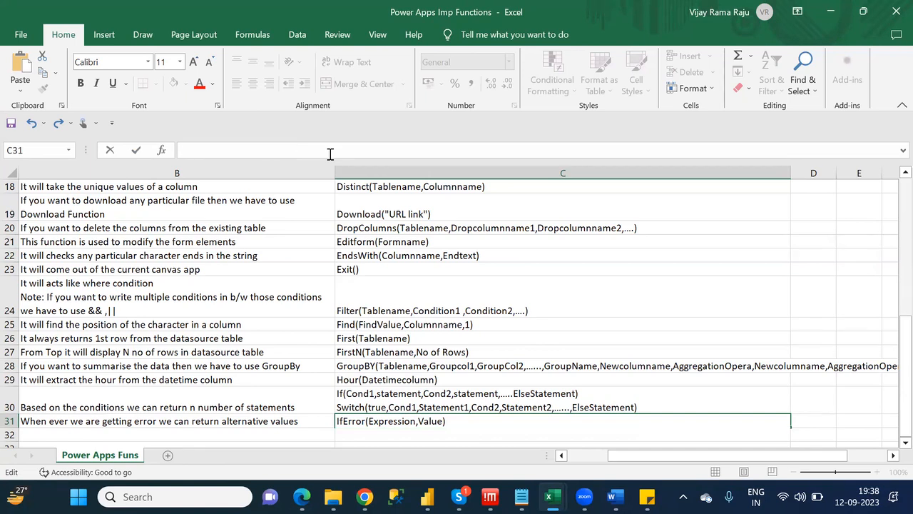
text(Eg: Iferror()
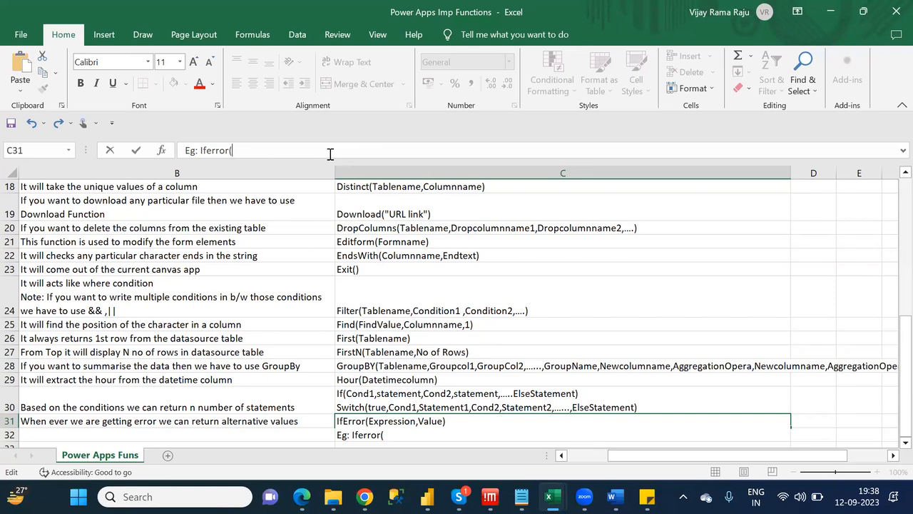
text(3/0,)
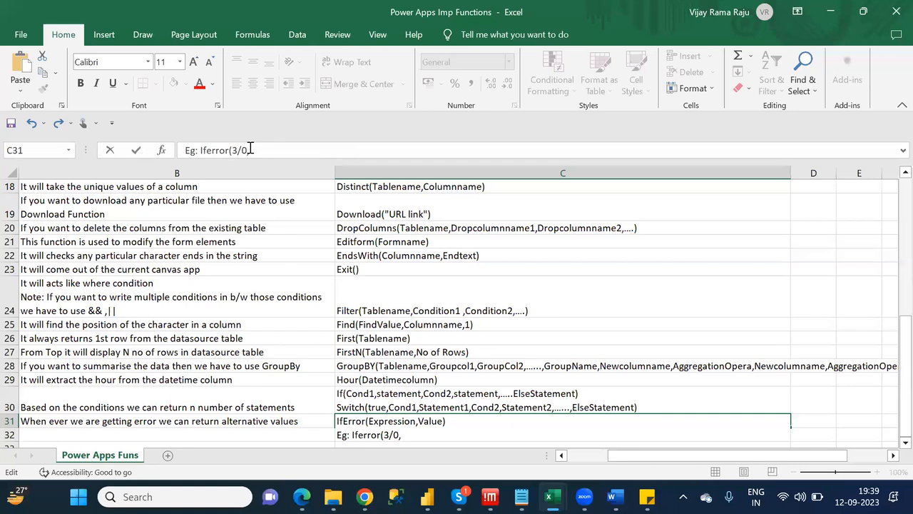
key(BackSpace)
key(BackSpace)
key(BackSpace)
key(BackSpace)
text(Anthingvalue/)
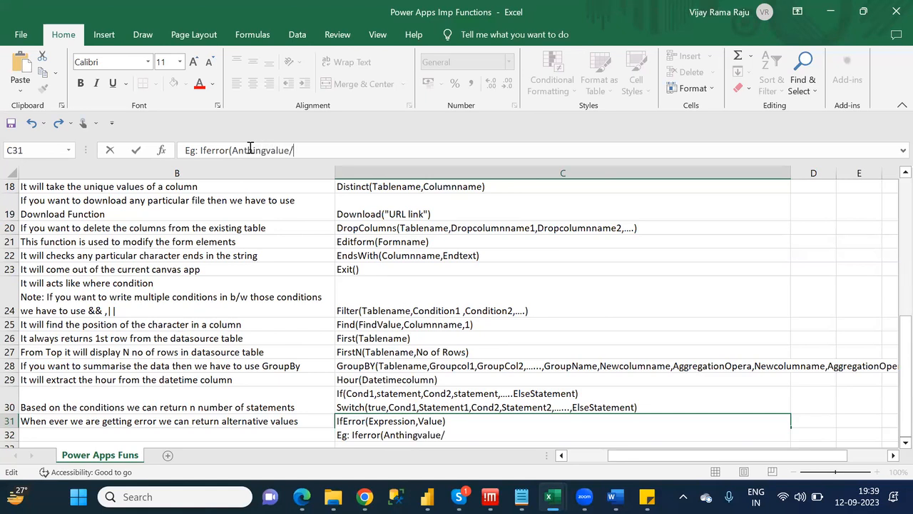
Complete the example in C31 with "0,<alternativeresult>)".
text(0,)
text(<>)
key(Left)
text(alternative)
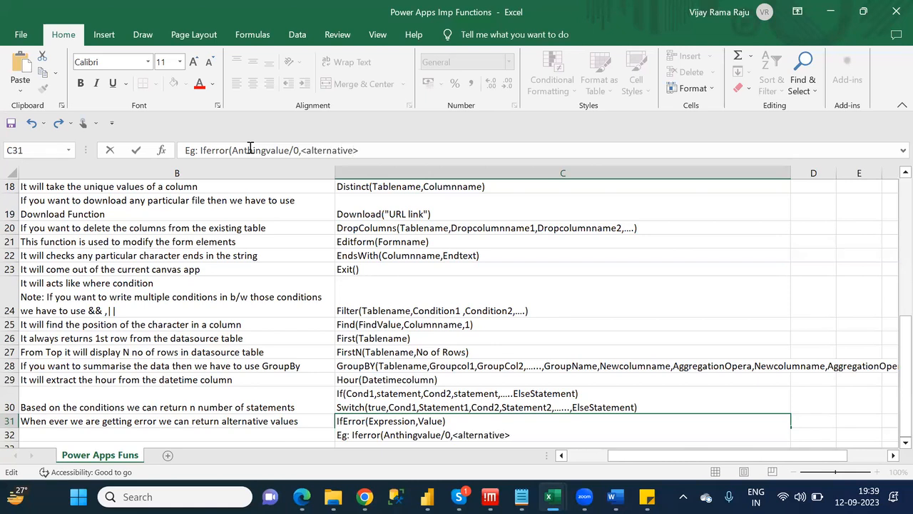
text(result)
text())
click(262, 421)
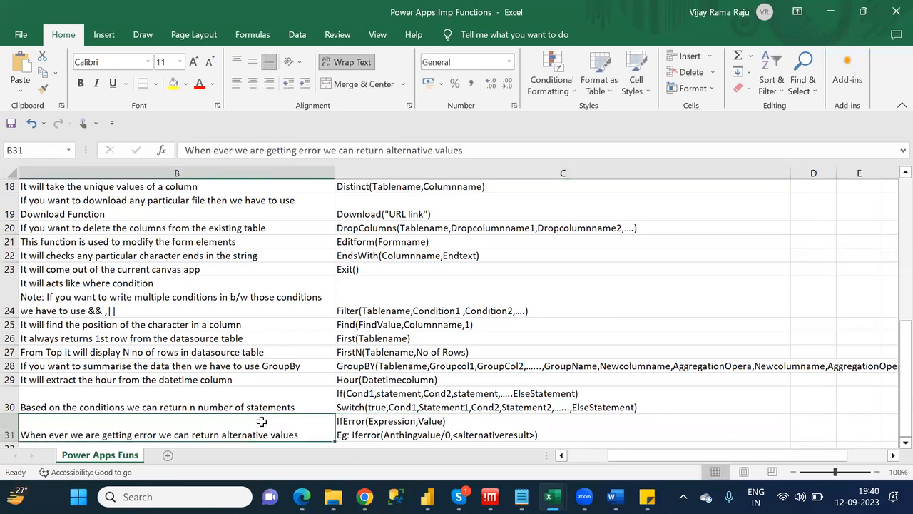
Switch to Notepad and check which function follows IfError in the I category list.
key(Return)
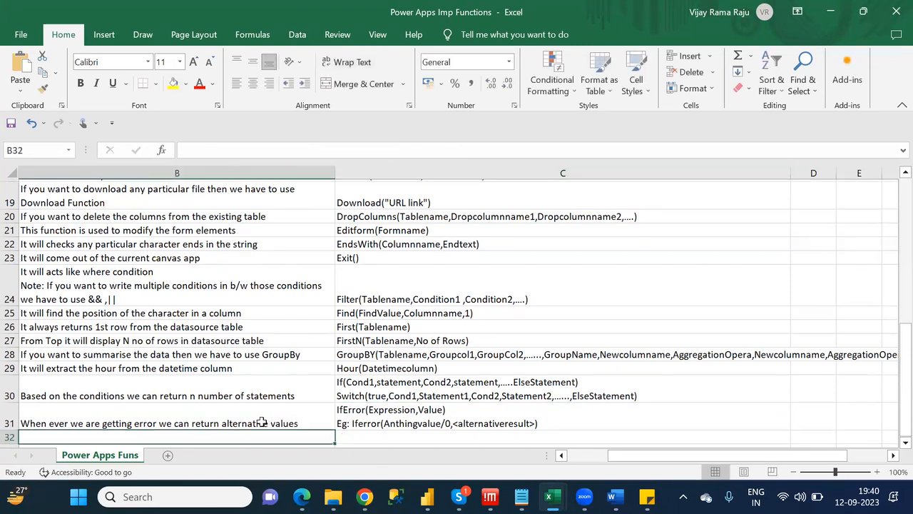
key(Left)
key(alt+Tab)
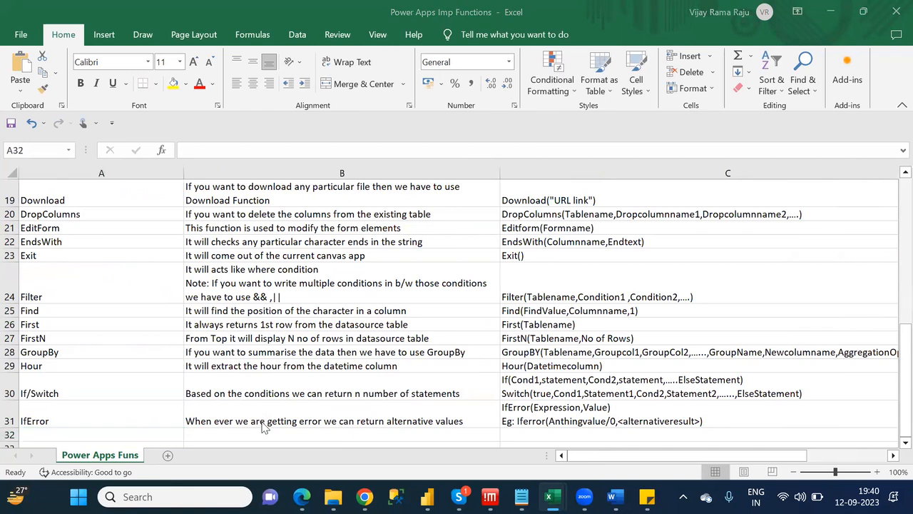
key(alt+Tab)
key(alt+Tab)
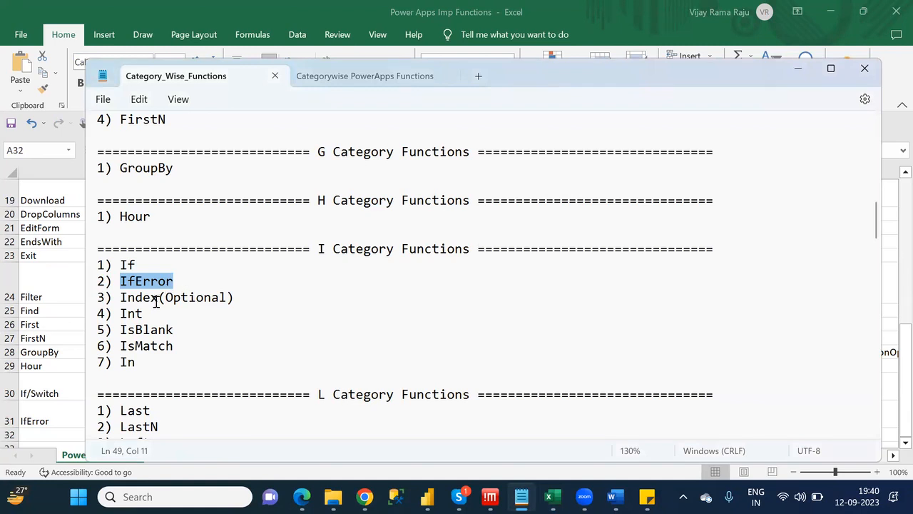
Return to the Excel workbook and enter the function name "Index" in A32.
key(alt+Tab)
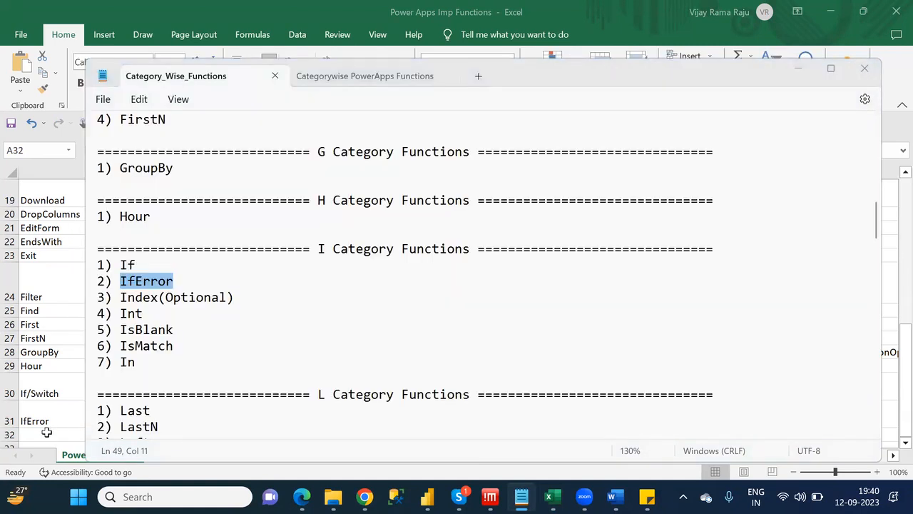
click(46, 432)
text(IN)
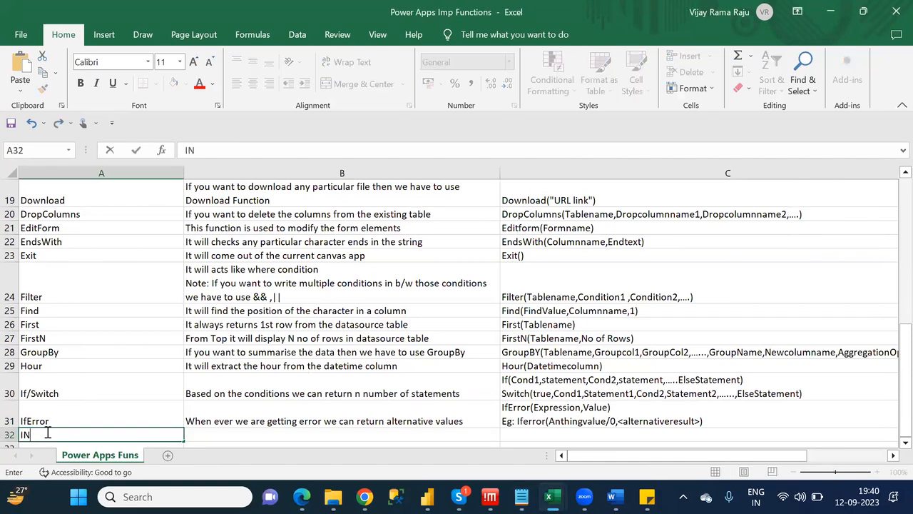
key(BackSpace)
text(ndex)
key(Tab)
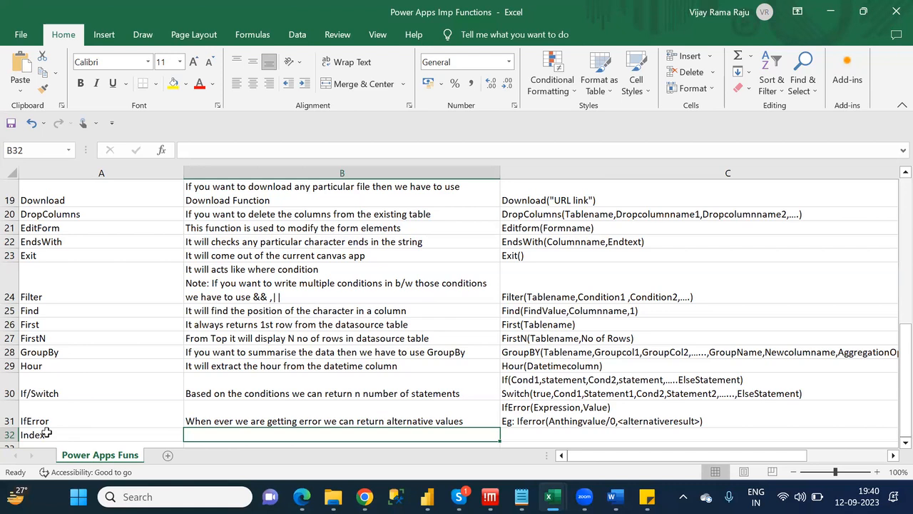
Enter the Index description in B32: "Which ever record you want to display from the datasource table you have to use Index".
text(W)
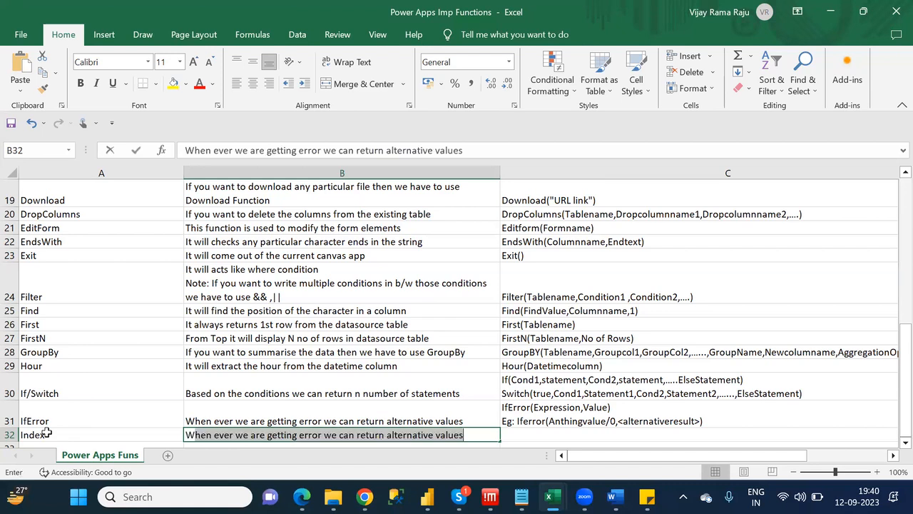
text(hich eve)
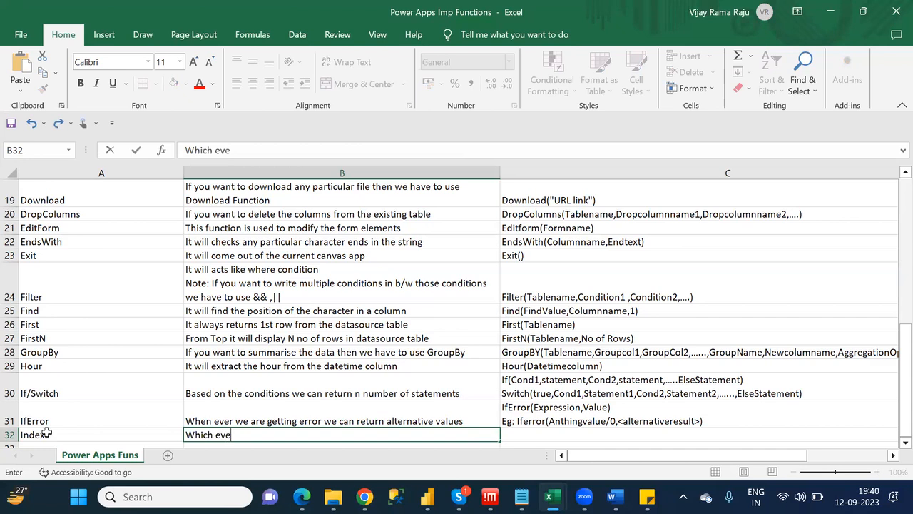
text(r record you)
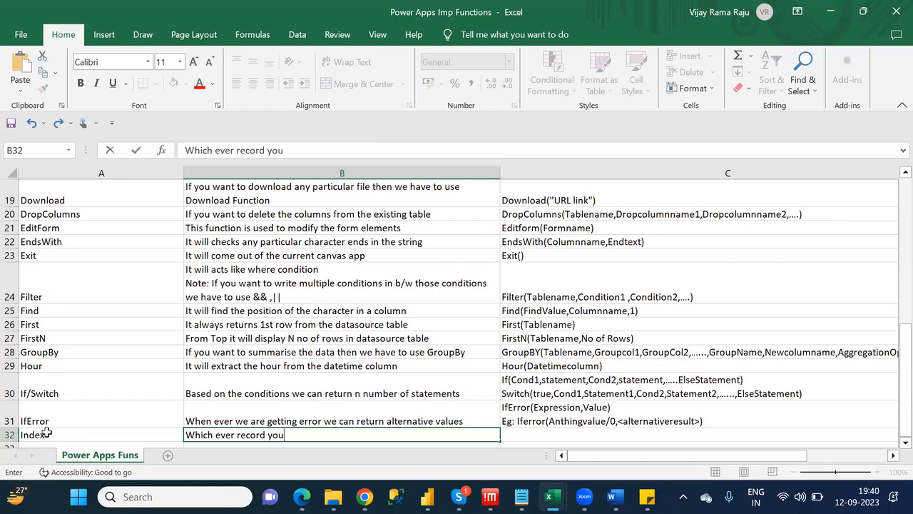
text( want to disp)
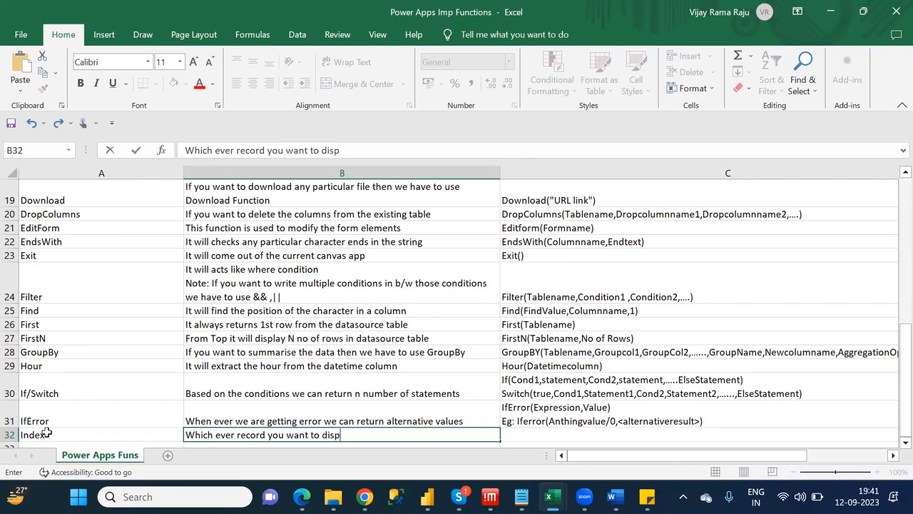
text(lay from the dat)
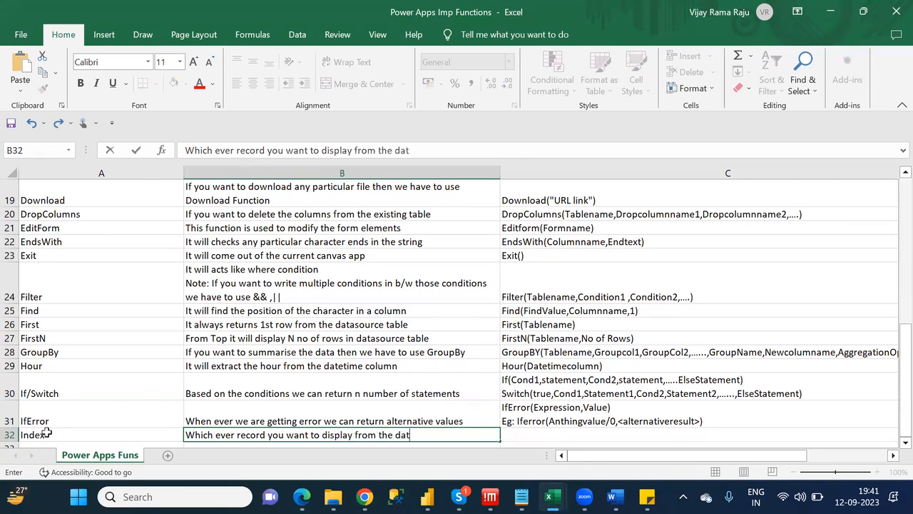
text(asource table)
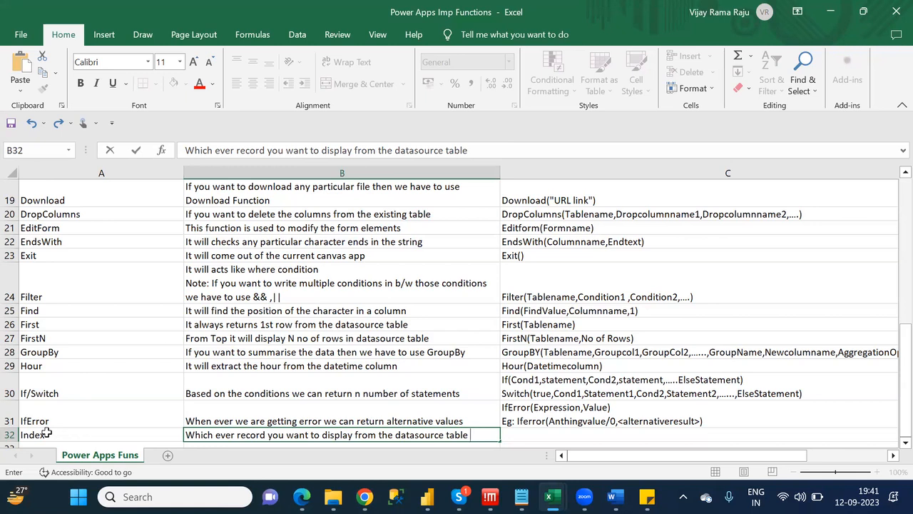
text(you have to use Index)
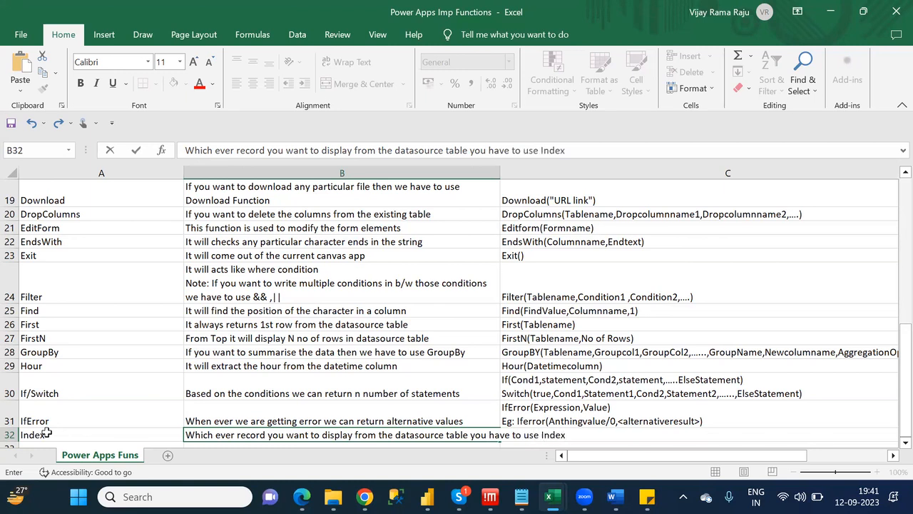
key(Return)
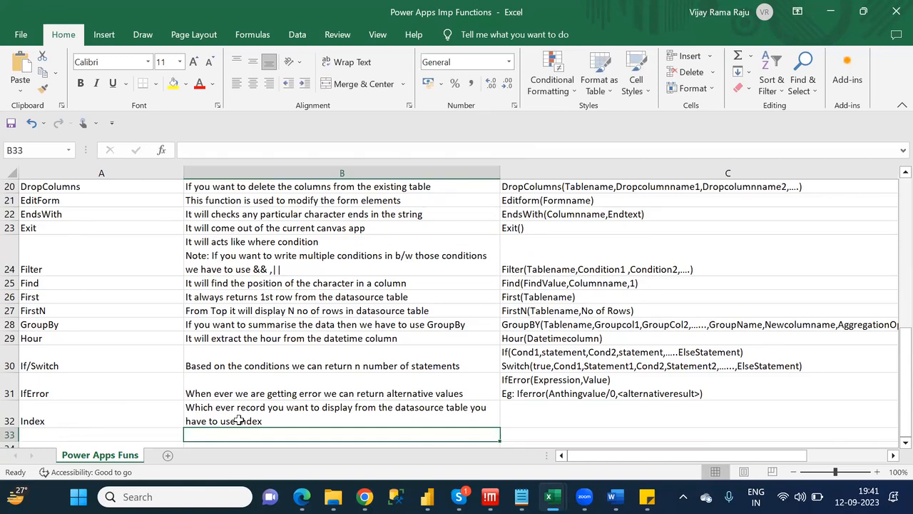
Enter the Index syntax "Index(Tablename,indexvalue)" in C32.
click(557, 419)
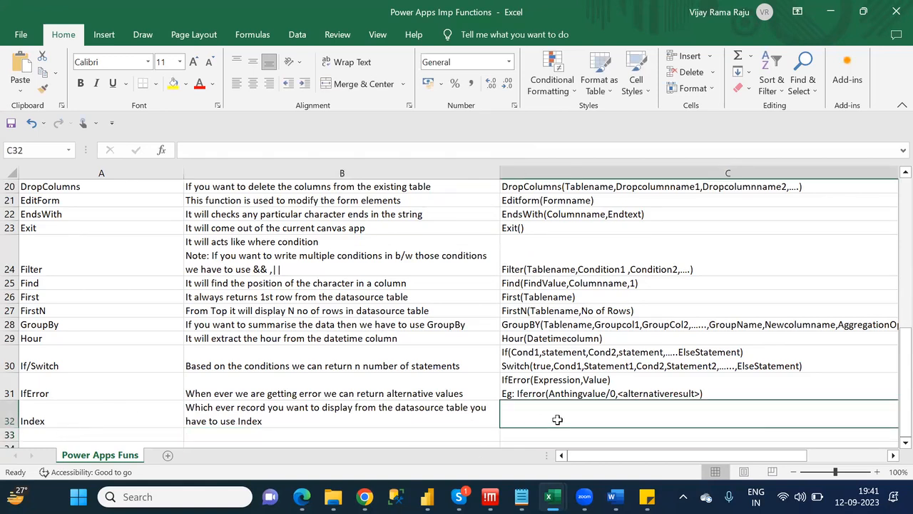
click(196, 147)
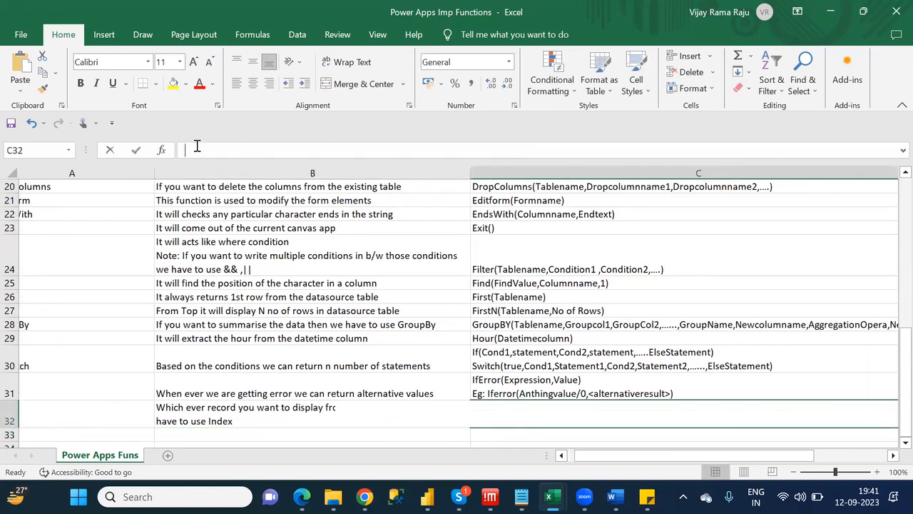
text(Ind)
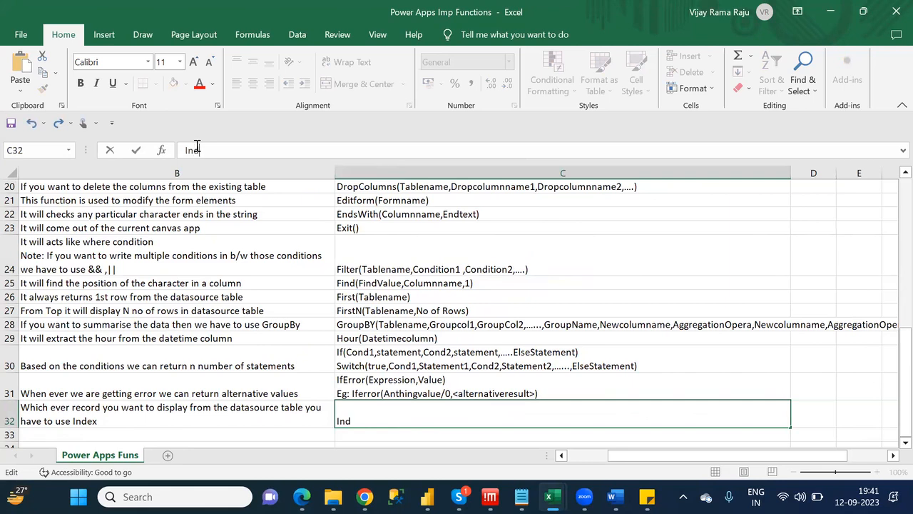
text(ex(Tablename,)
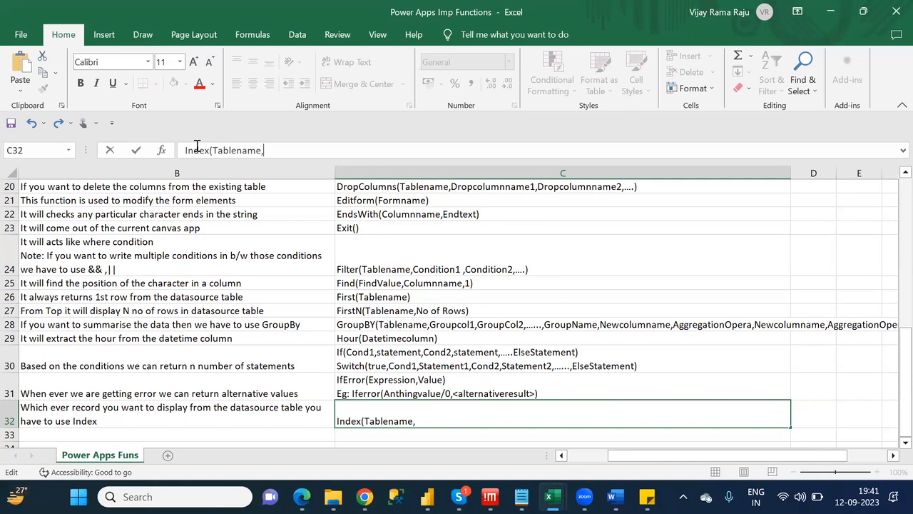
text(indexvalues)
key(BackSpace)
text())
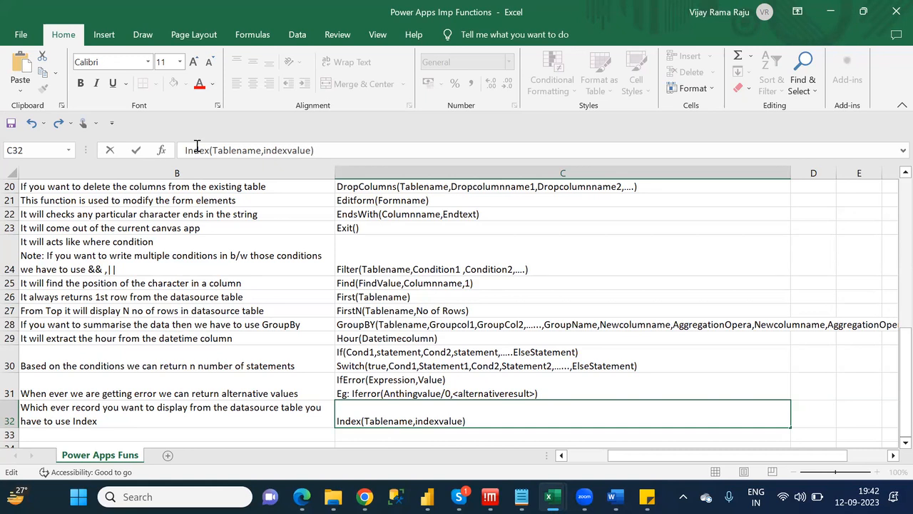
double_click(286, 150)
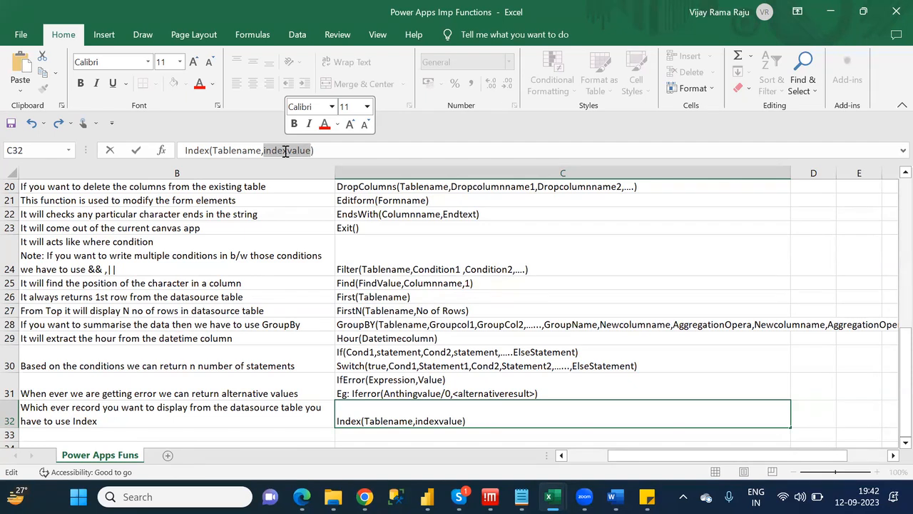
key(Right)
key(Right)
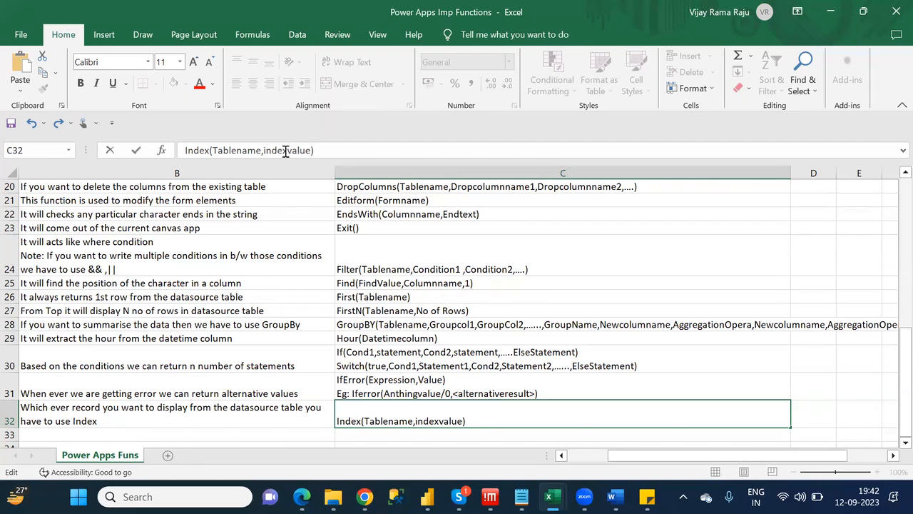
click(270, 433)
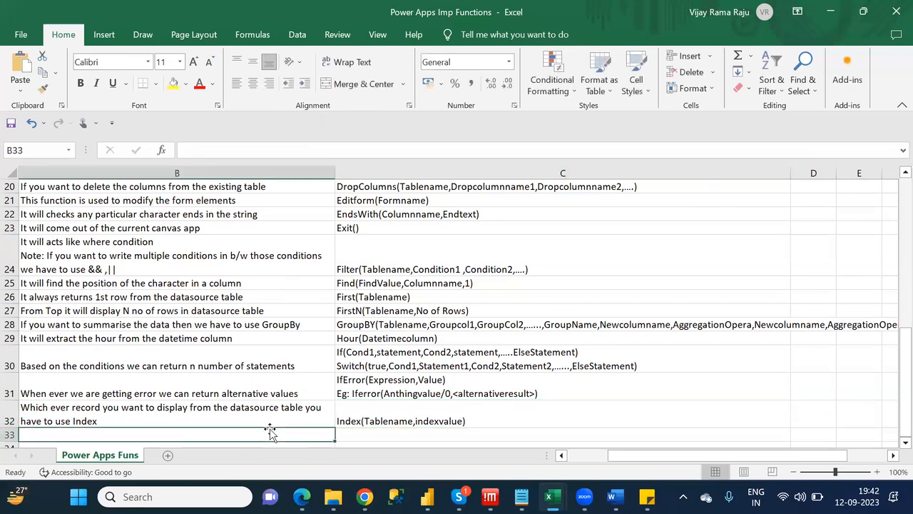
Make A33 the active cell, then switch to Notepad and check which function follows Index in the I category list.
key(Down)
key(Left)
key(Up)
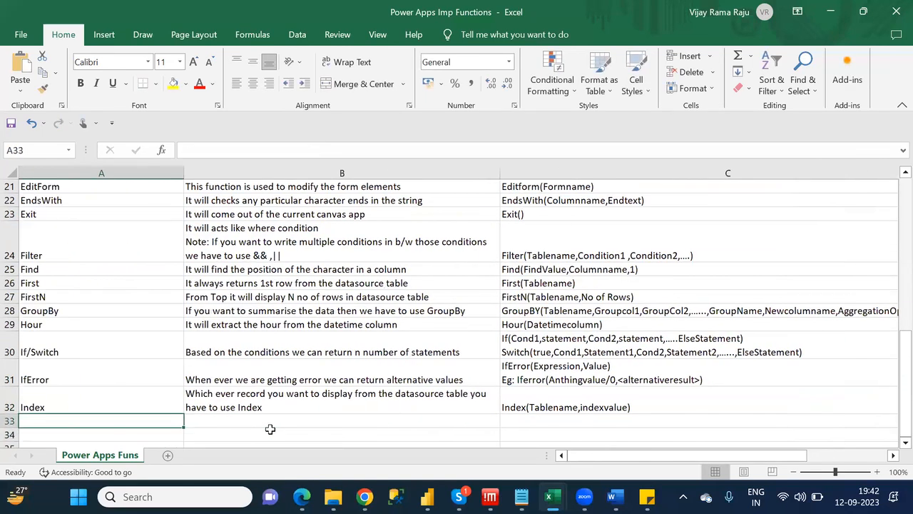
key(alt+Tab)
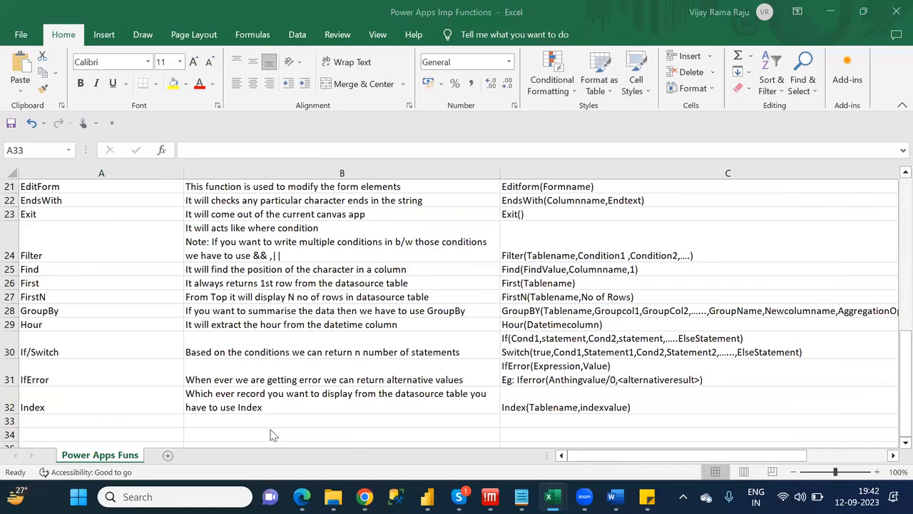
key(alt+Tab)
key(alt+Tab)
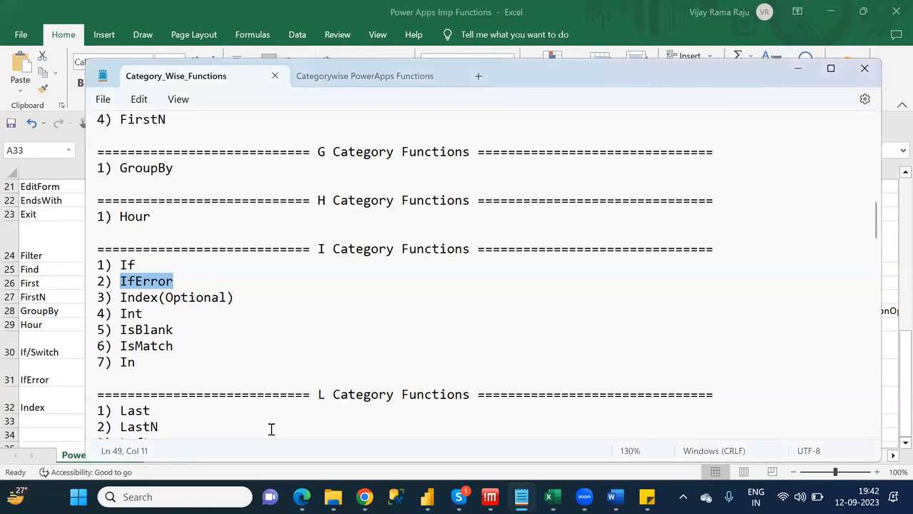
key(Down)
key(Down)
Return to the Excel workbook and enter the function name "Int/Trunc" in A33.
key(alt+Tab)
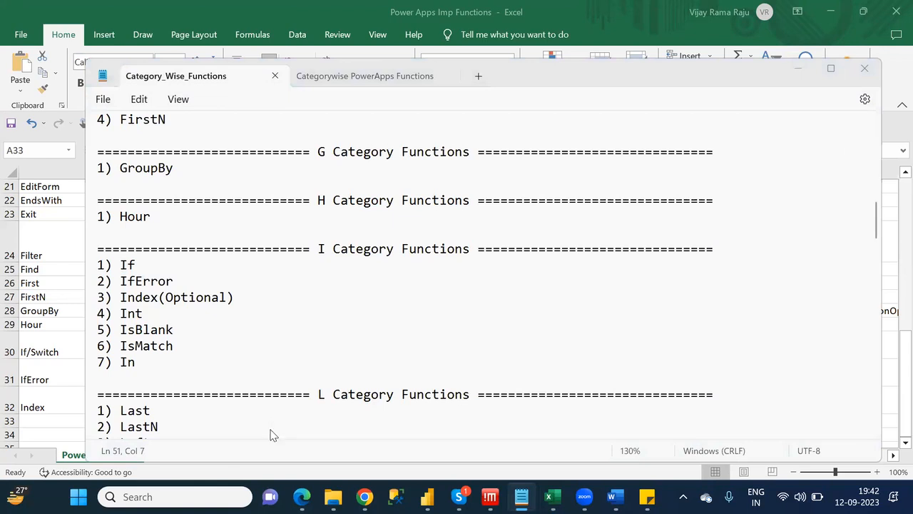
key(alt+Tab)
key(alt+Tab)
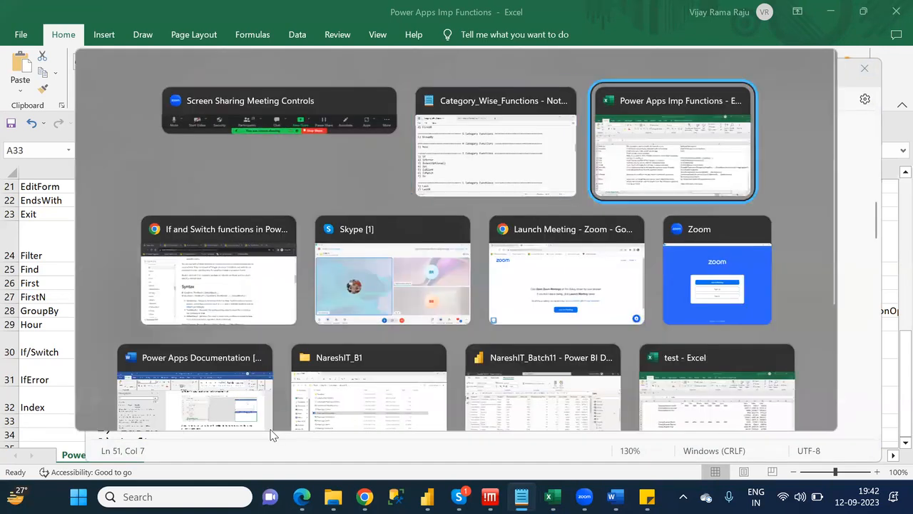
text(INt)
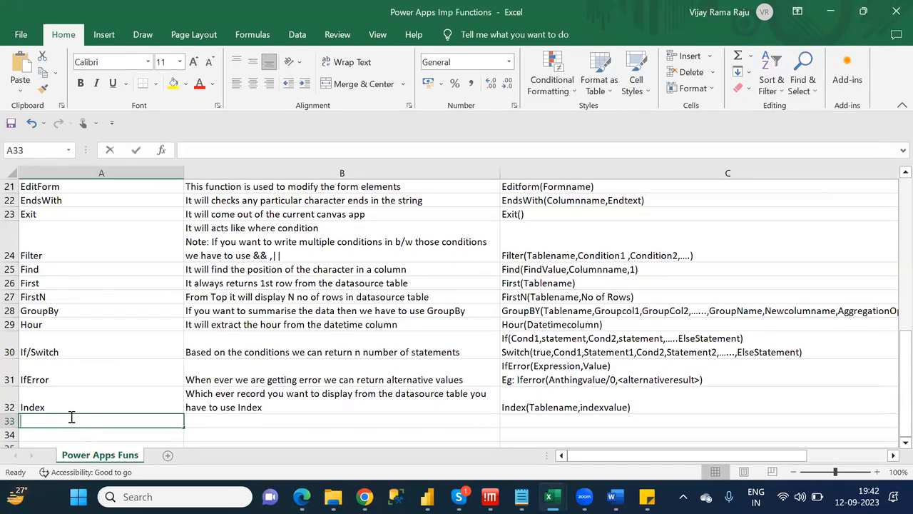
key(BackSpace)
key(BackSpace)
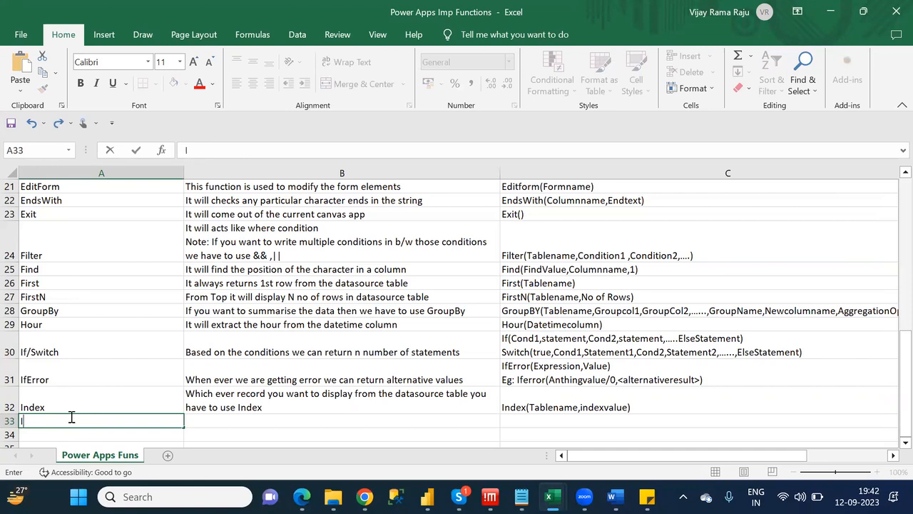
text(nt/Trunc)
key(Tab)
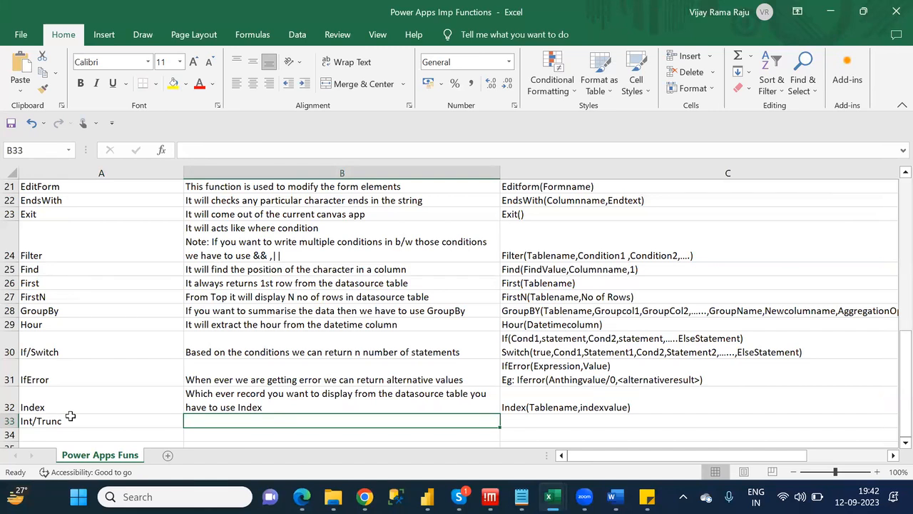
Describe Int/Trunc in B33 as "It will display as it is decimal values without rounding".
text(It will )
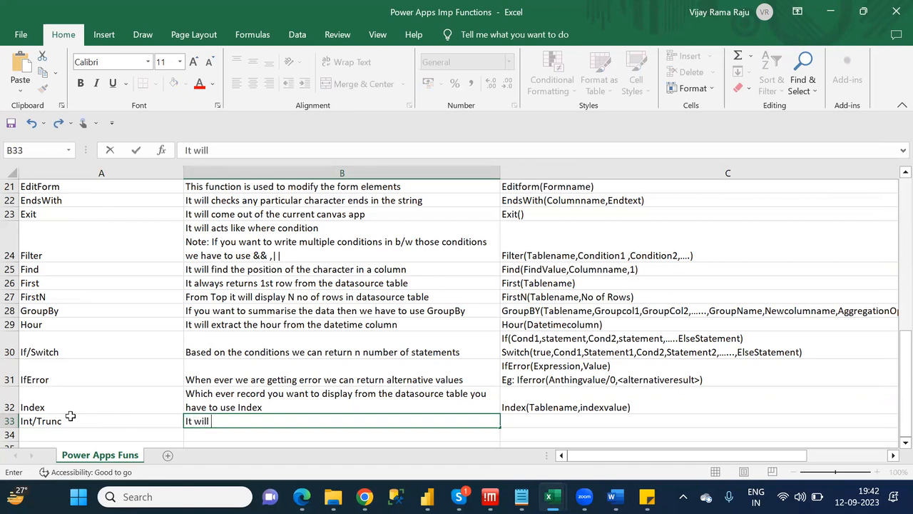
text(d)
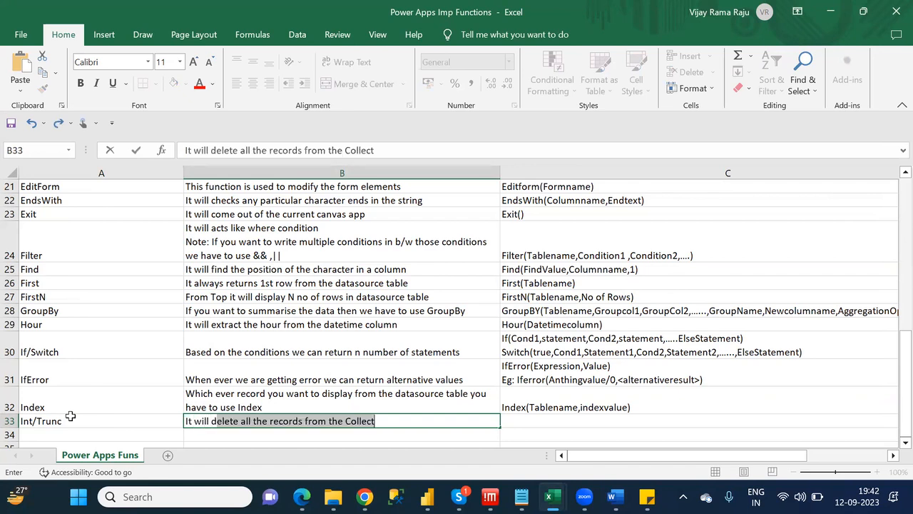
text(isplay a)
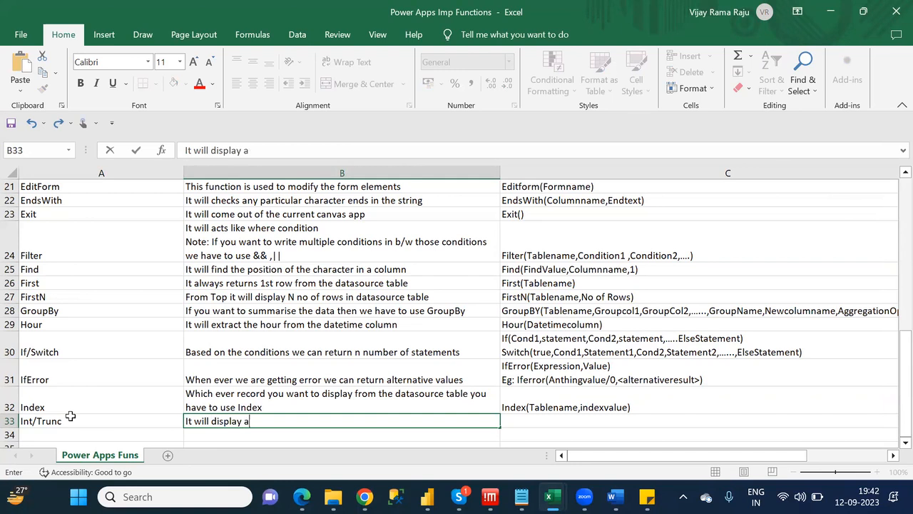
text(s it is)
text(decimal)
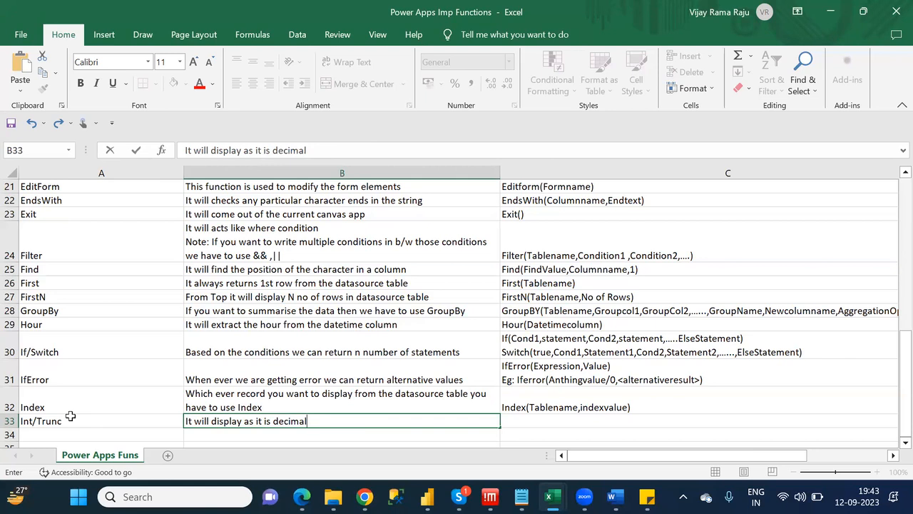
text( values without )
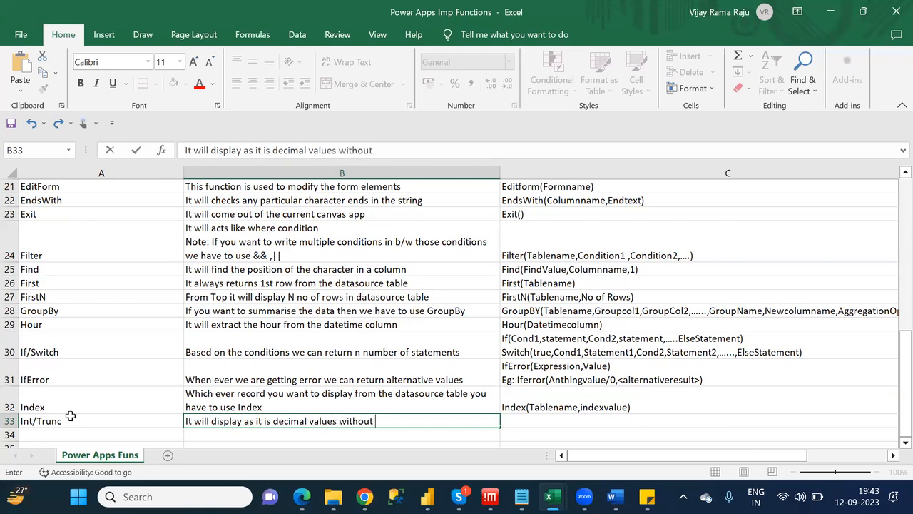
text(rounding)
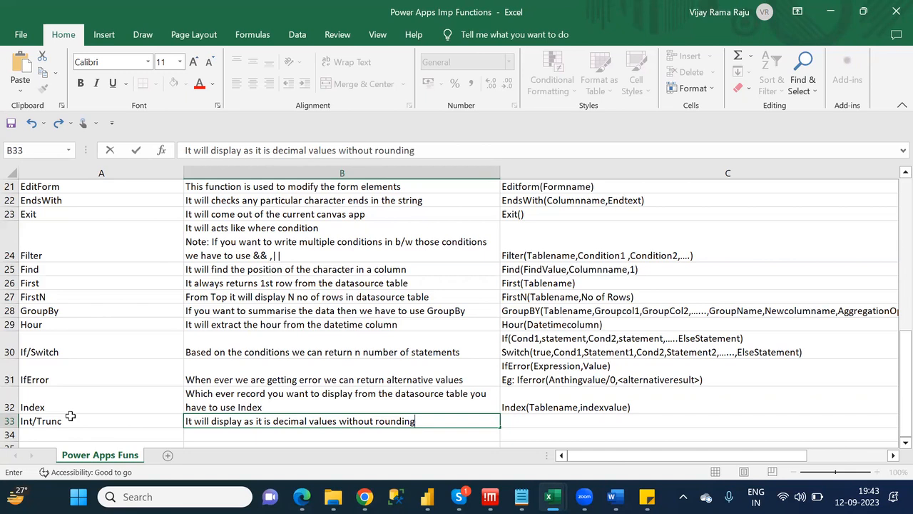
key(Tab)
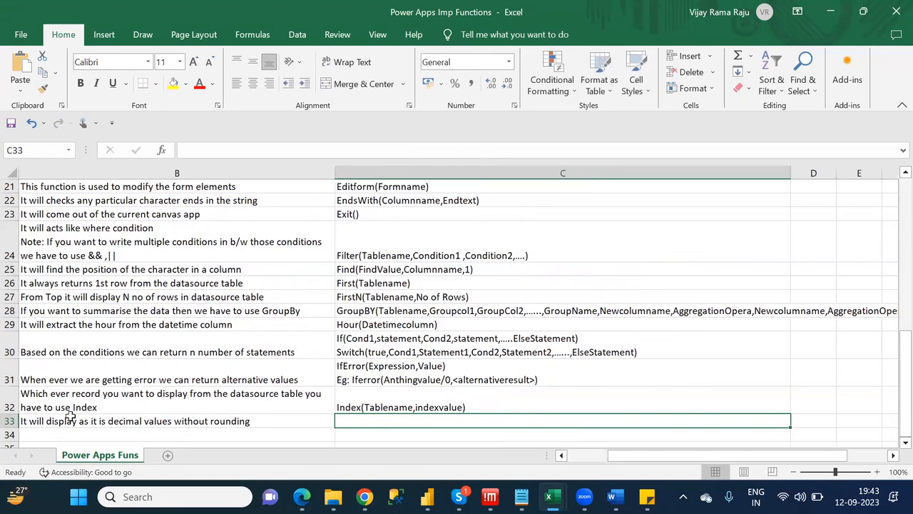
Add a second line reading "Note:" below the existing description text in B33.
click(275, 420)
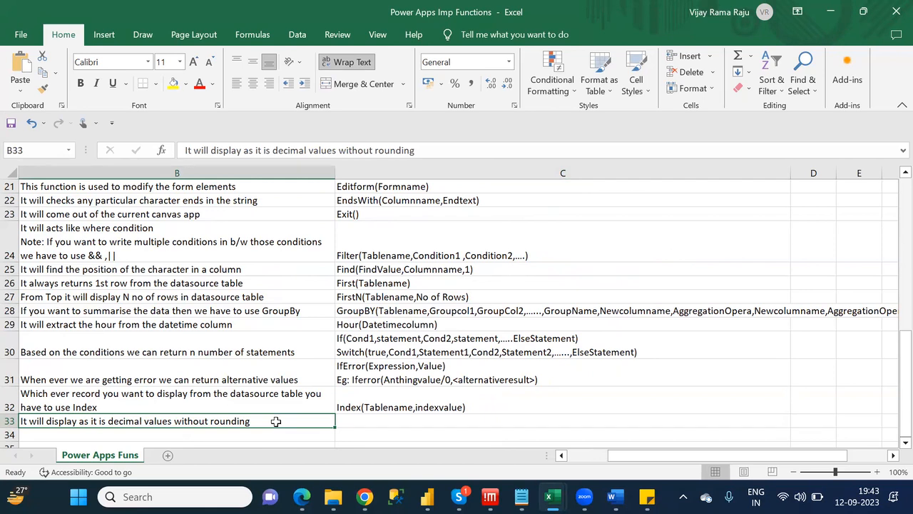
click(462, 150)
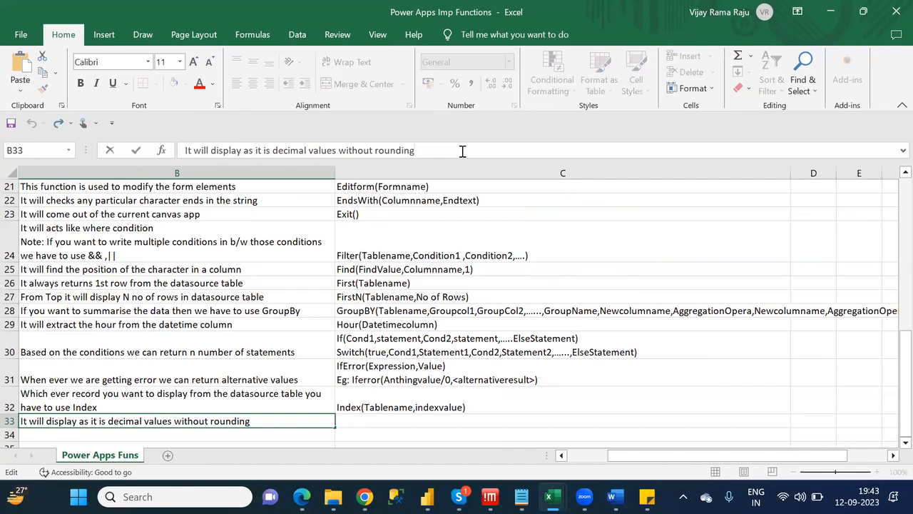
key(ctrl+a)
key(BackSpace)
text(NOte)
key(BackSpace)
key(BackSpace)
key(BackSpace)
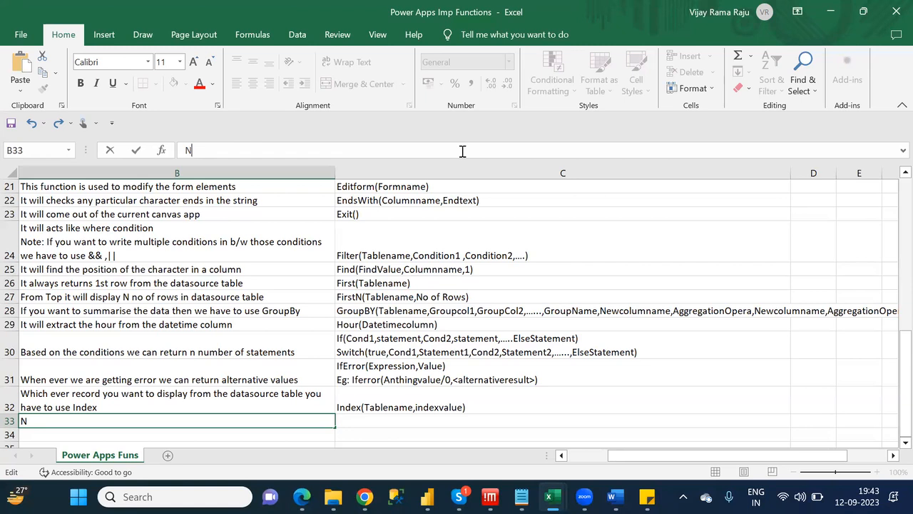
text(ote:)
key(Return)
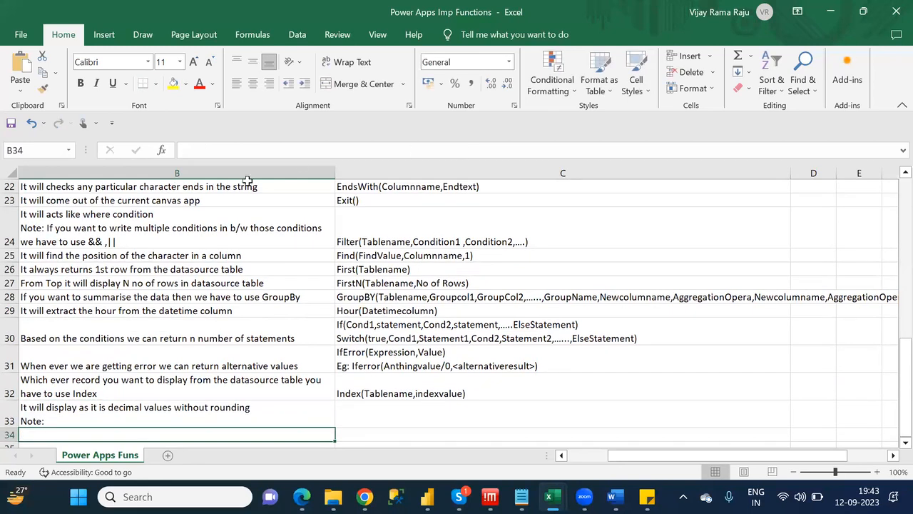
Reopen the description in B33 for editing and make the word "Note:" bold.
click(125, 416)
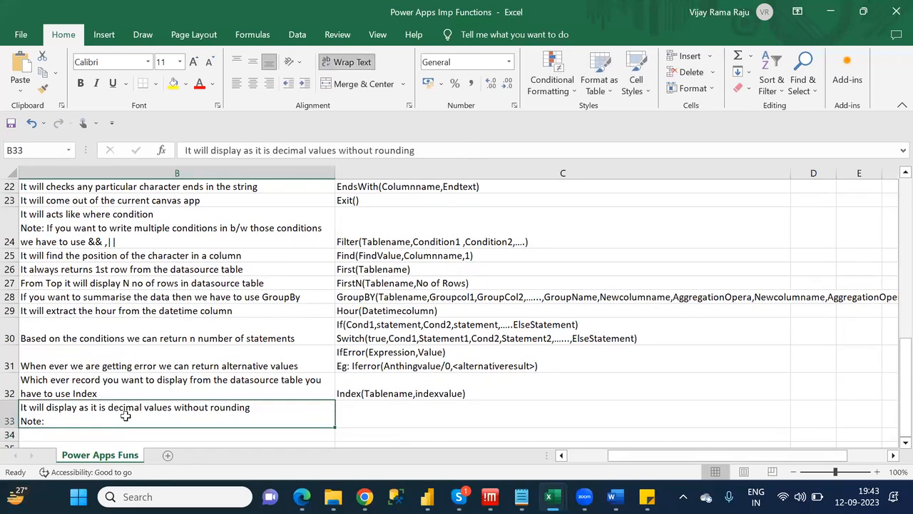
double_click(125, 416)
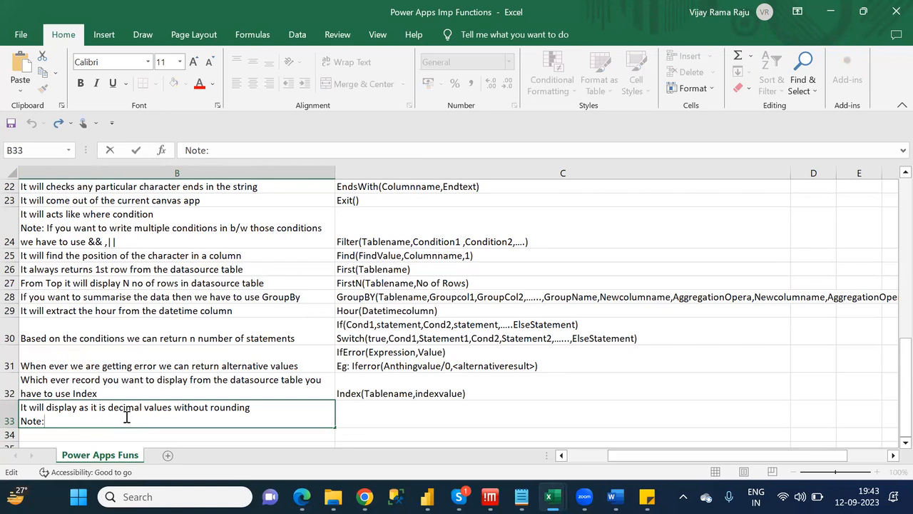
key(shift+Left)
key(shift+Left)
key(shift+Left)
key(shift+Left)
key(shift+Left)
key(ctrl+b)
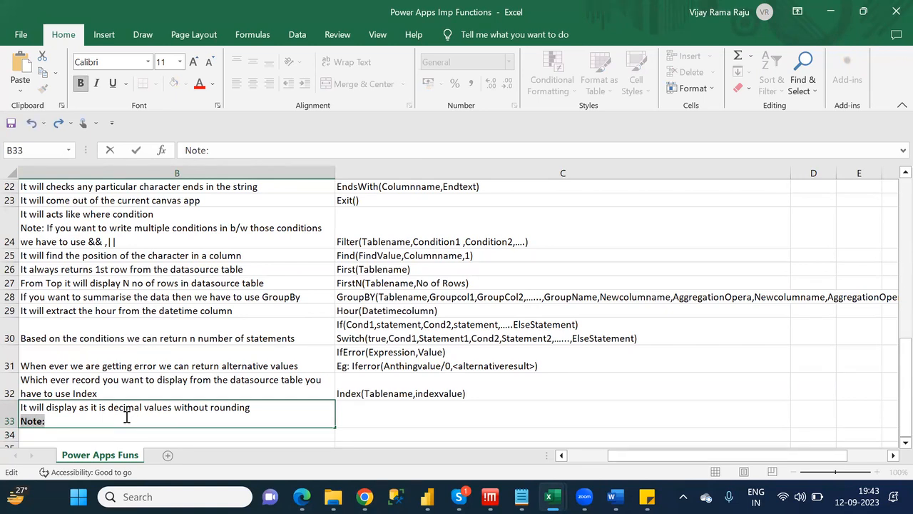
Continue the note in B33 in regular weight with "These functions are applied for only Decimal Columns".
key(End)
key(ctrl+b)
text(The)
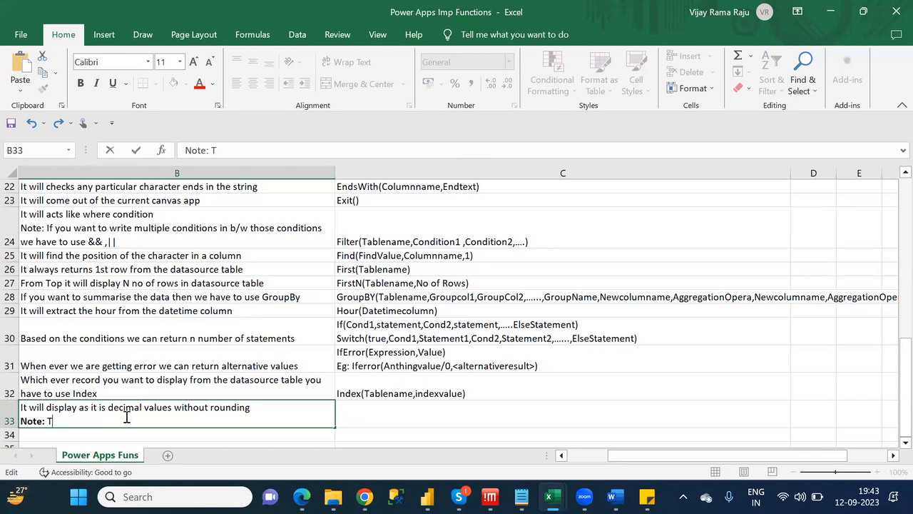
text(e functions are applied)
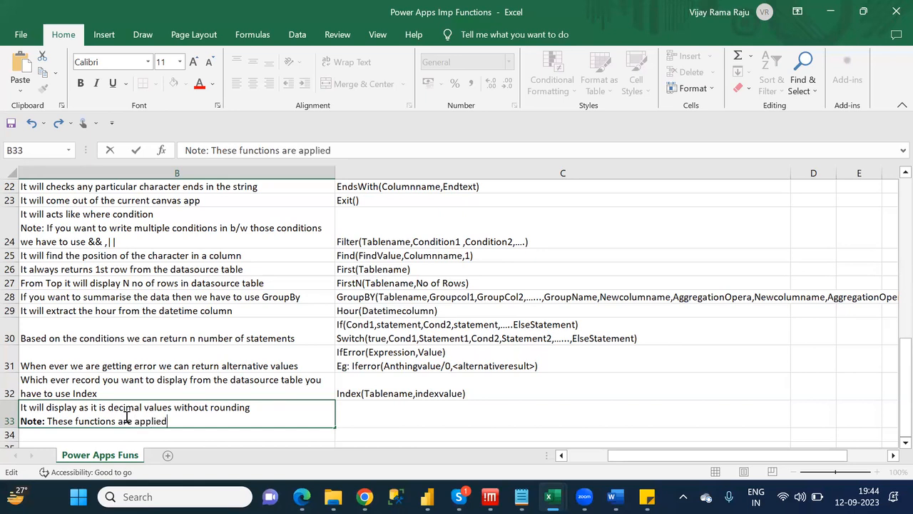
text( for only De)
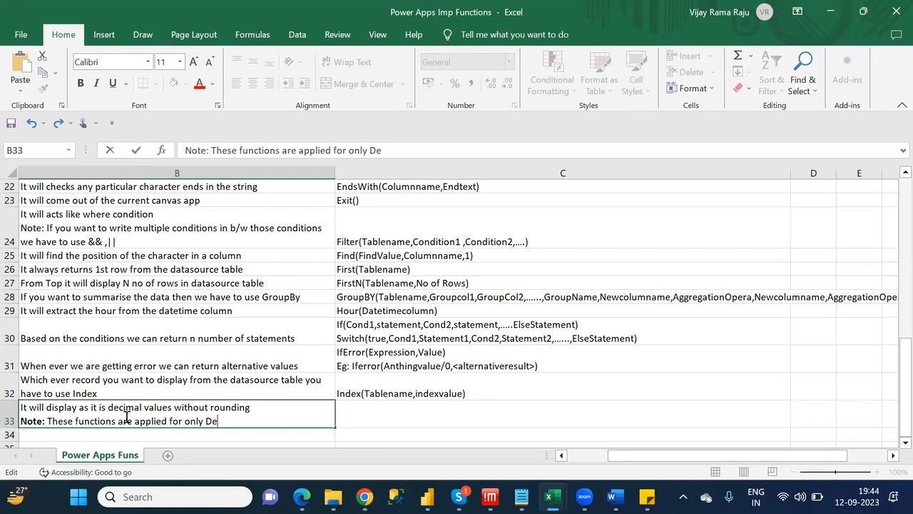
text(cimal Columns)
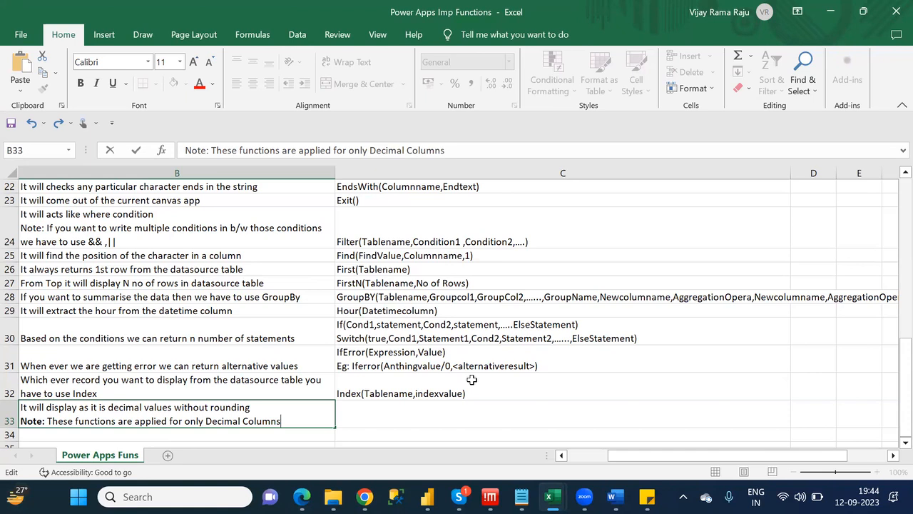
Enter the Int syntax "Int(DecimalColumn)" in C33.
click(438, 414)
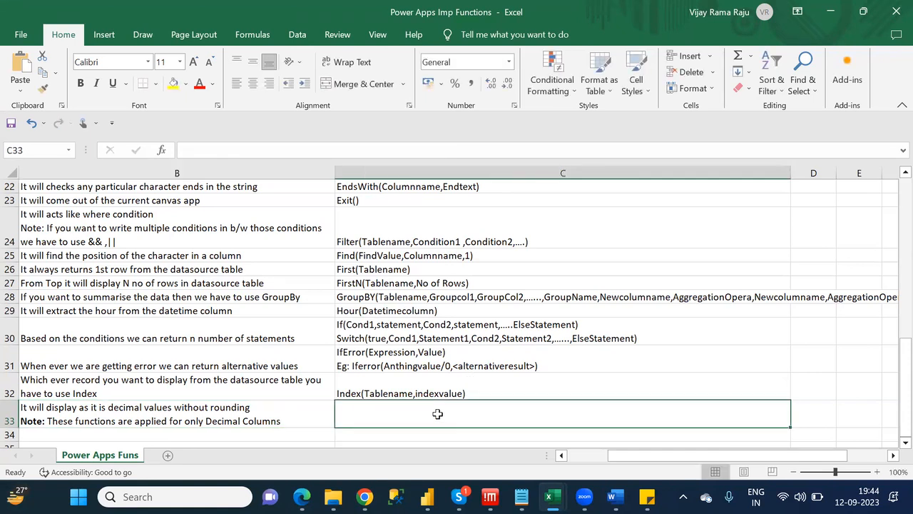
text(Int)
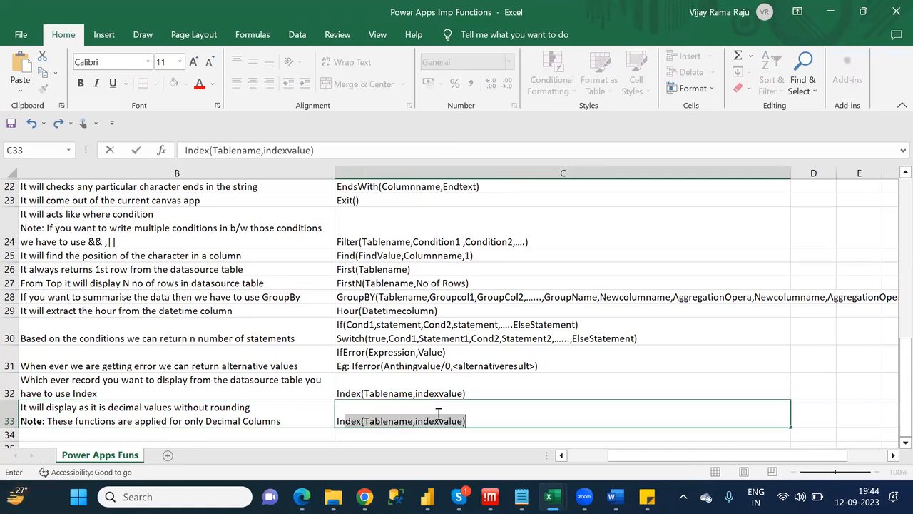
text((D)
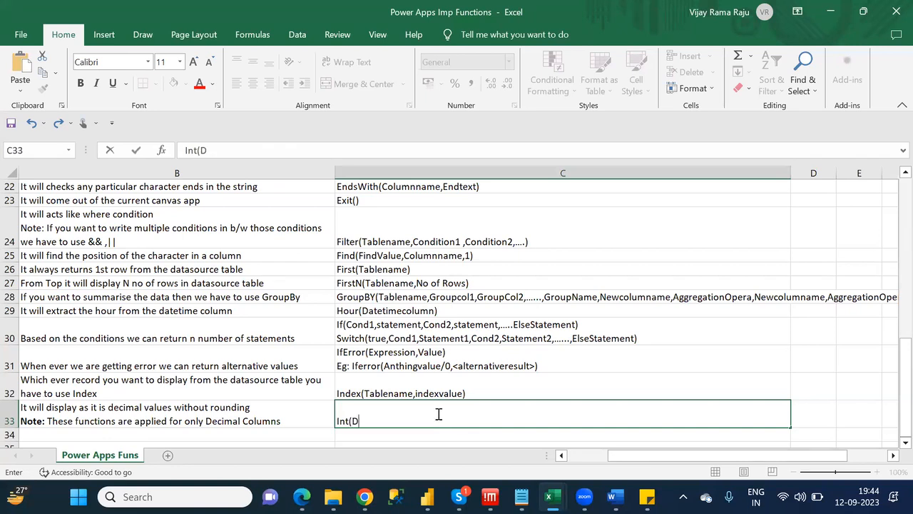
text(ecimalColu)
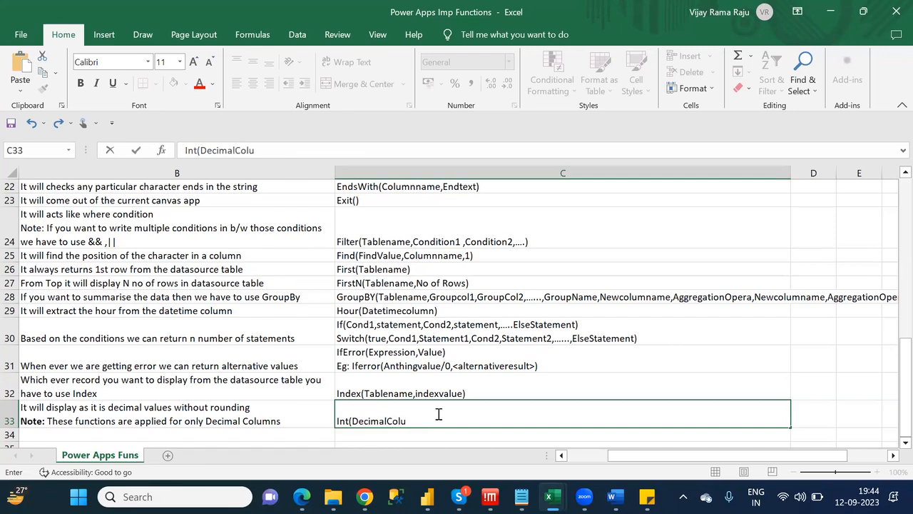
text(mn))
Add a second line in C33 with the Trunc syntax "Trunc(DecimalColumn,DecimalPlacevalue)".
key(alt+Return)
text(Trunc()
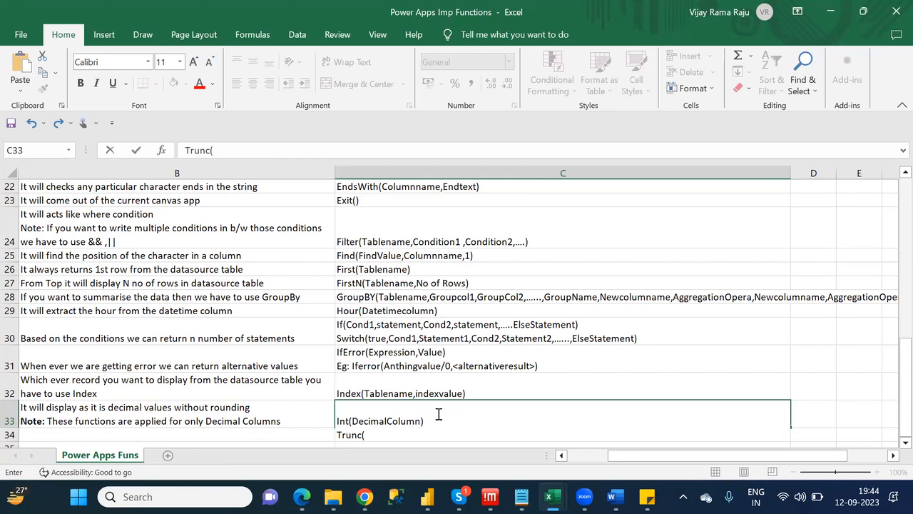
text(DecimalCol)
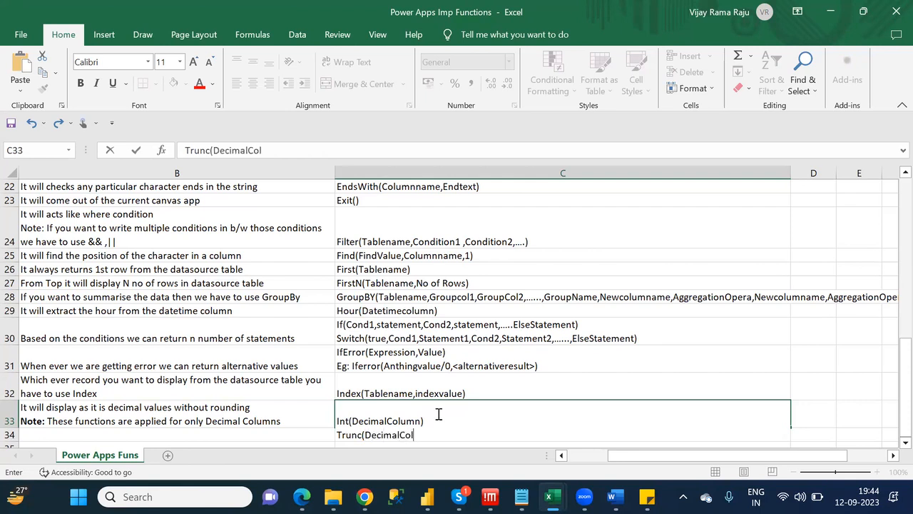
text(umn,)
text(DecimalPl)
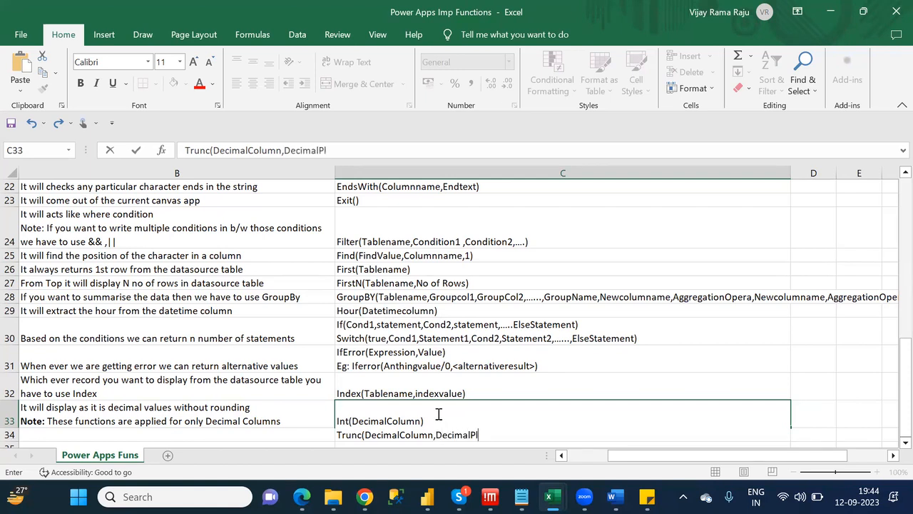
text(acevalues)
key(BackSpace)
text())
key(Return)
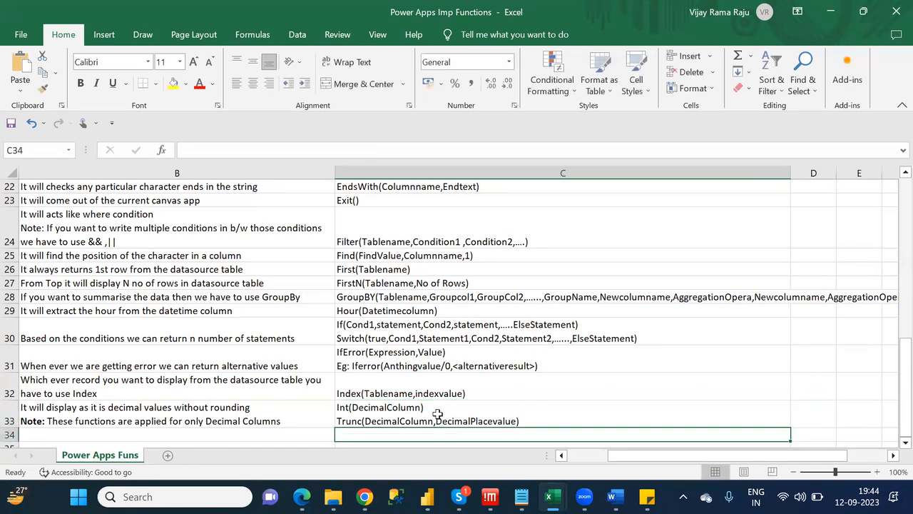
Check Notepad's I category list for the function after Int, then return to Excel and enter "Isblank" in A34.
key(Down)
key(Left)
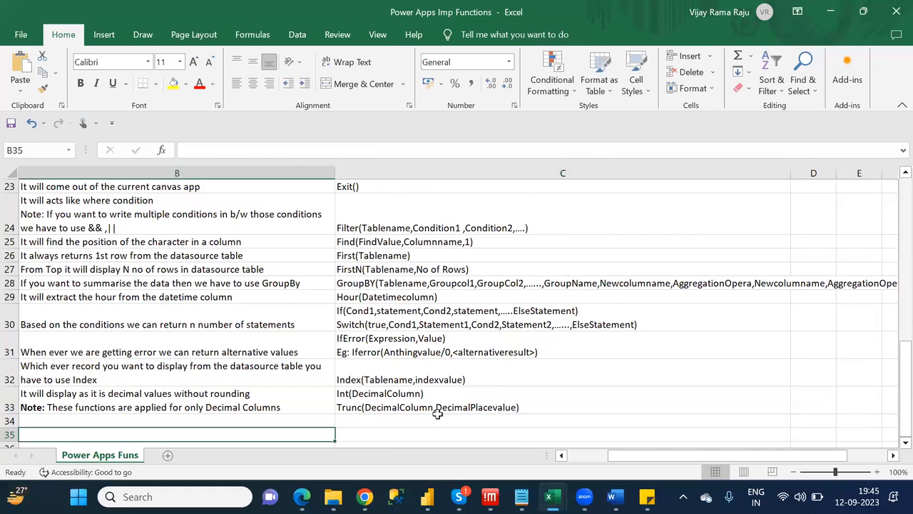
key(Left)
key(Up)
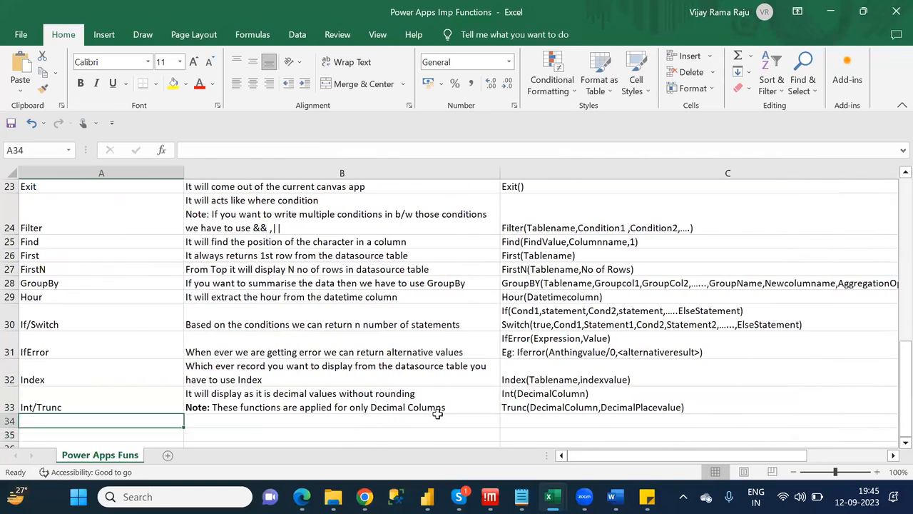
key(alt+Tab)
key(alt+Tab)
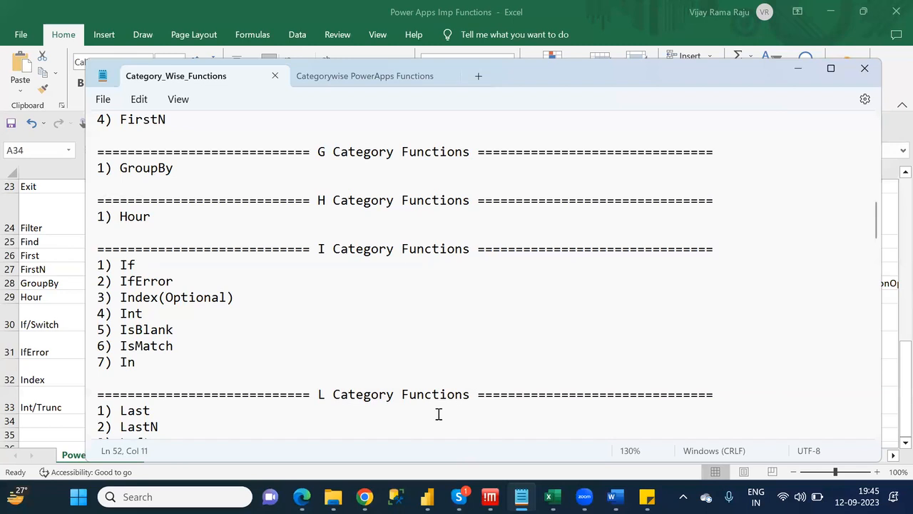
key(alt+Tab)
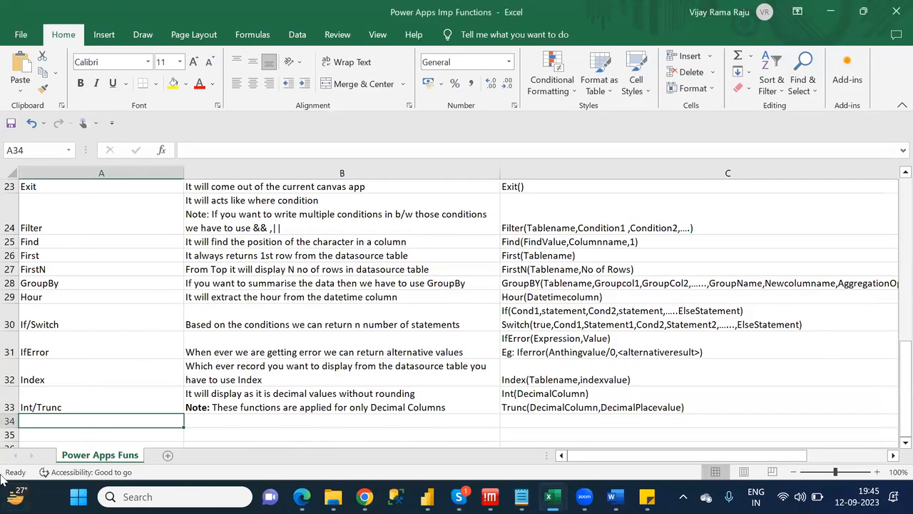
text(I)
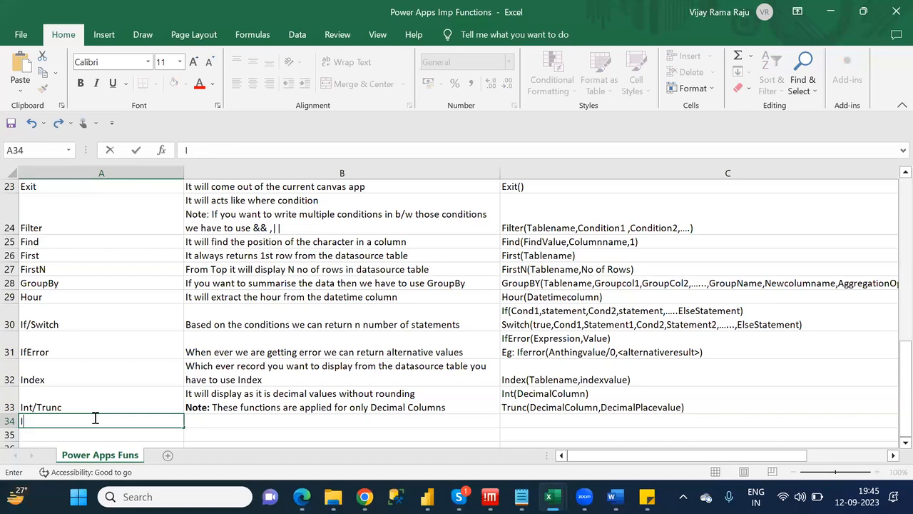
text(sblank)
key(ctrl+Return)
Describe Isblank in B34 as "If the column contains blank values then it will returns True otherwise it returns False".
key(Tab)
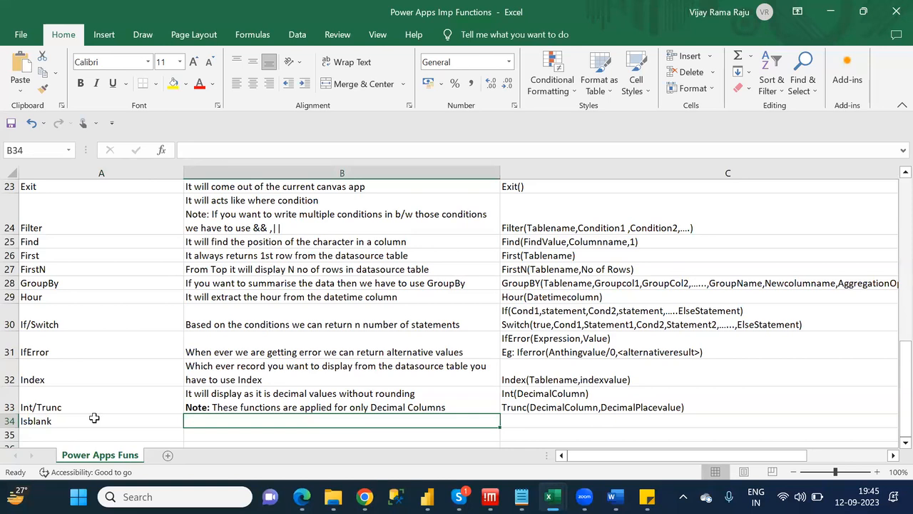
text(if)
key(BackSpace)
key(BackSpace)
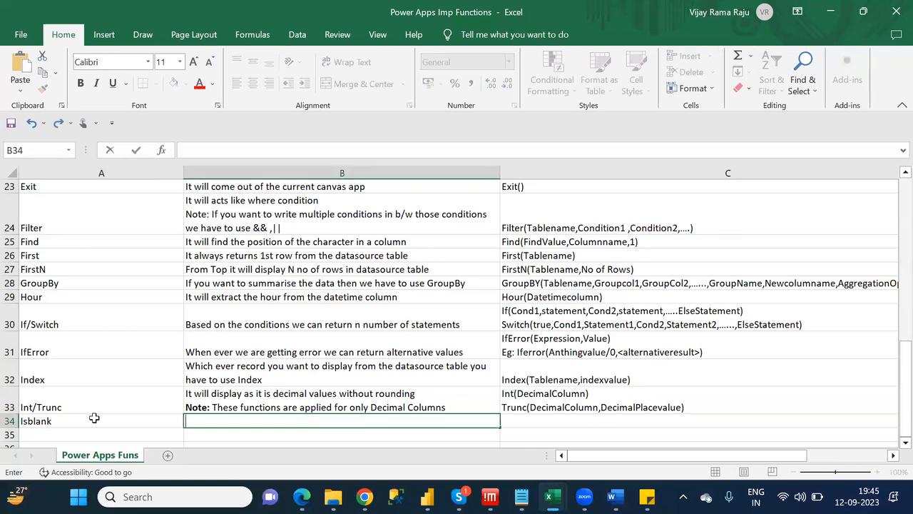
text(If the column contains)
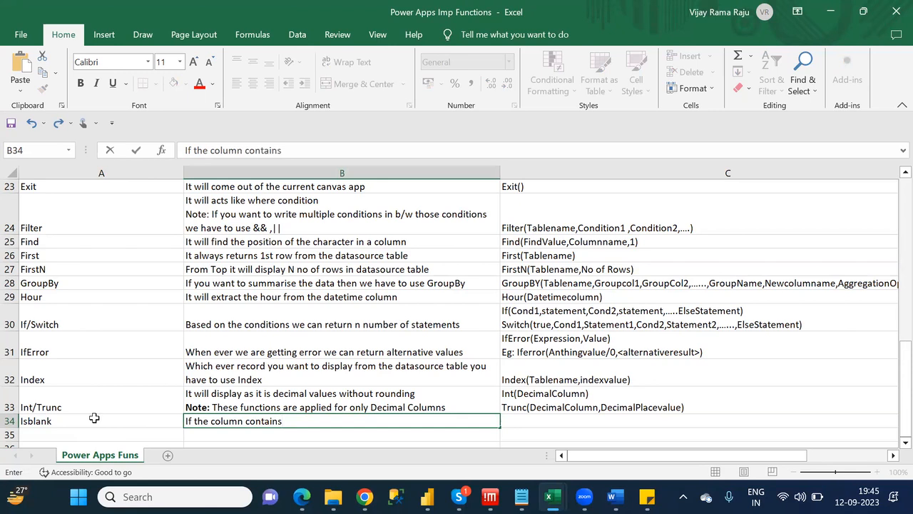
text( blank value)
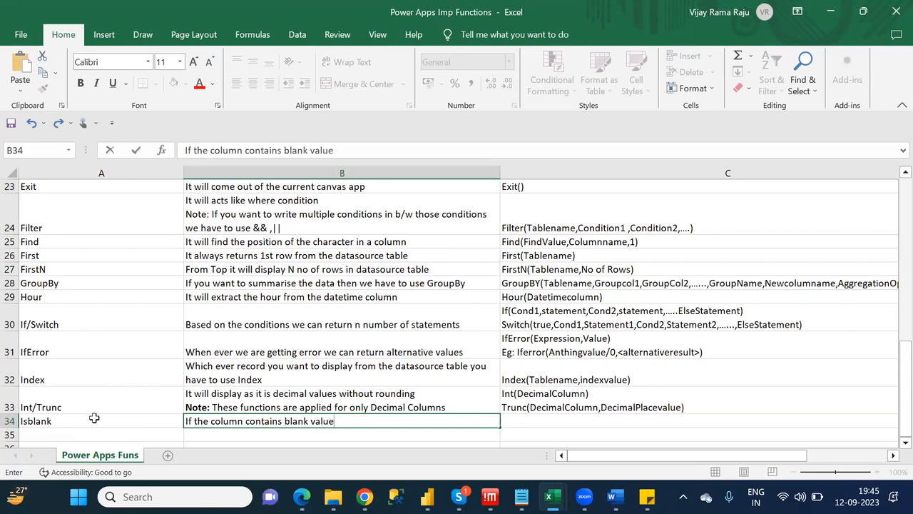
text(s then it will returns )
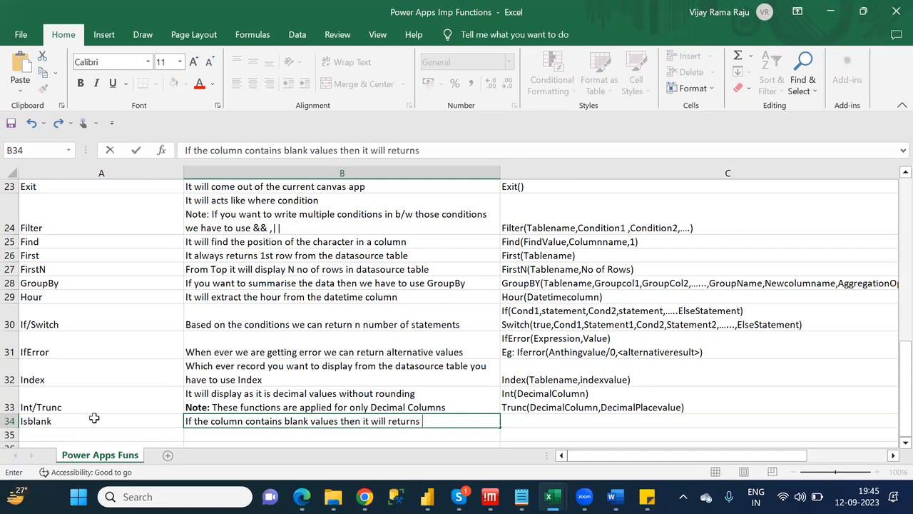
text(True otherwise it)
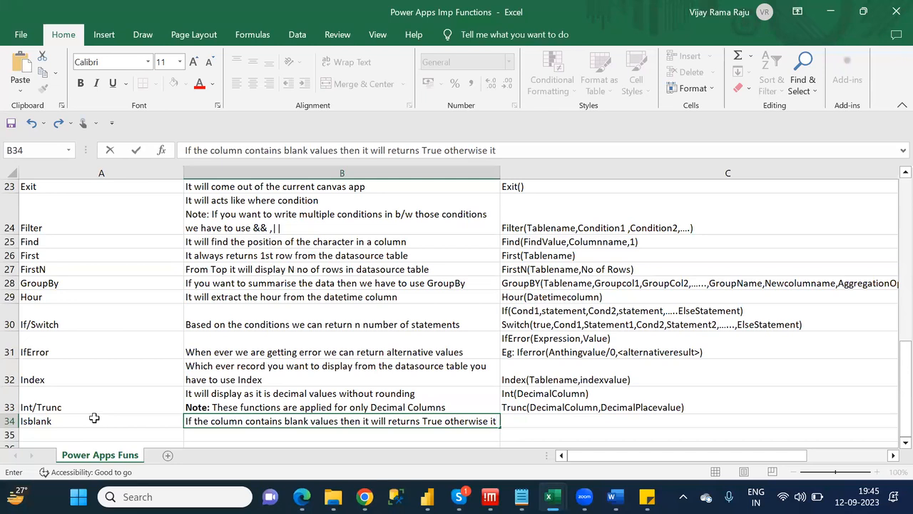
text( returns)
text( False)
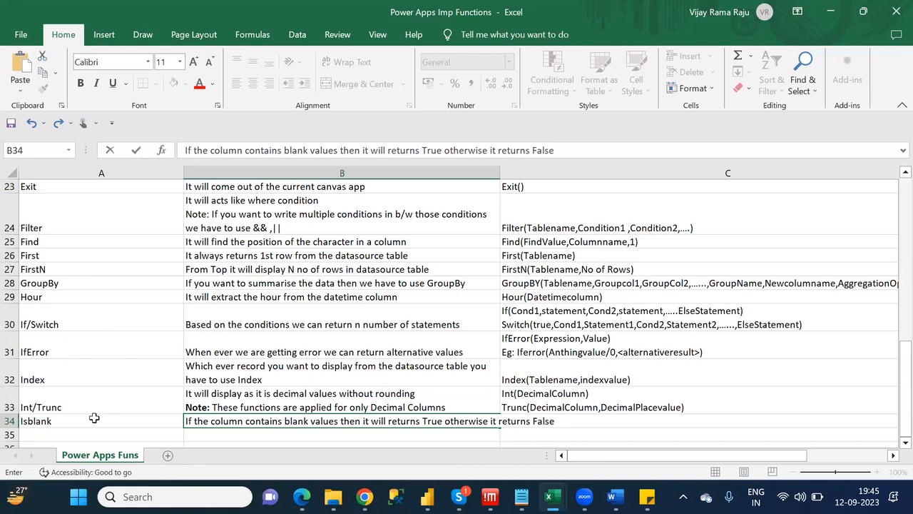
key(Return)
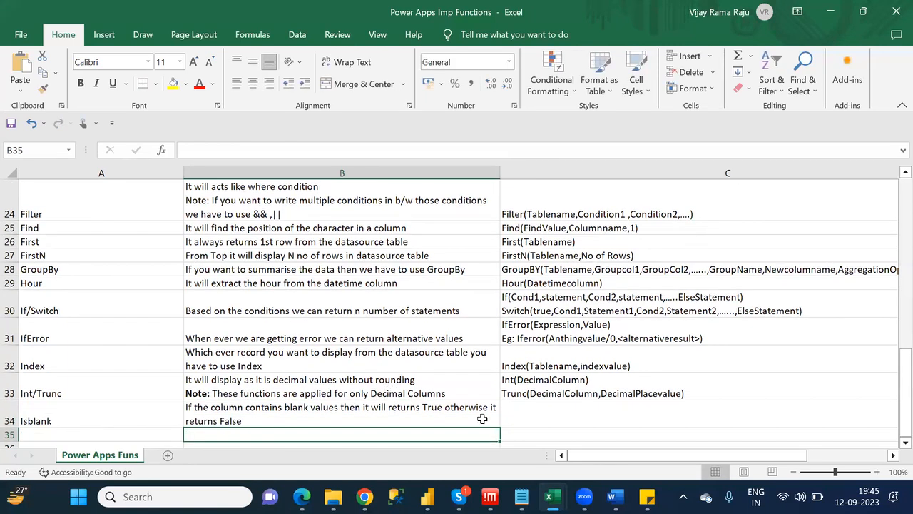
Enter the syntax "IsBlank(Columnname)" for the Isblank function in C34.
click(540, 417)
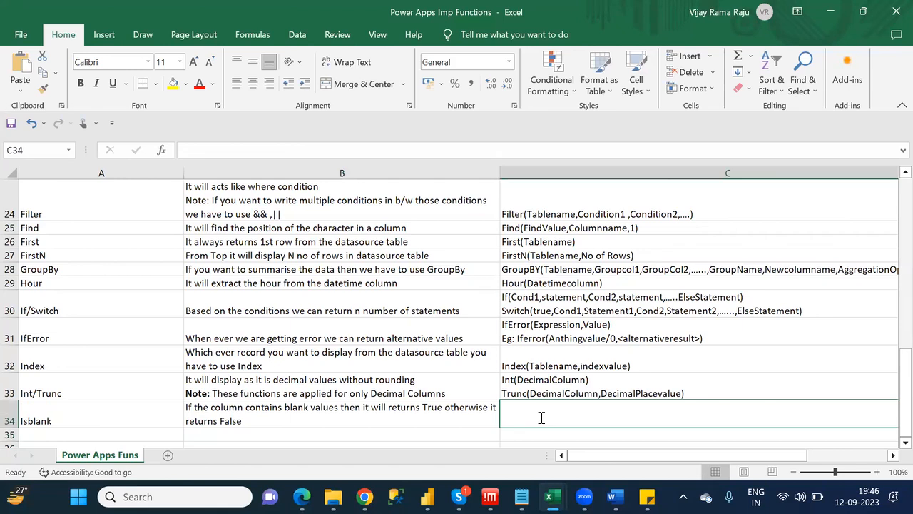
text(IsBlank(COlu)
key(BackSpace)
key(BackSpace)
key(BackSpace)
text(olumnname))
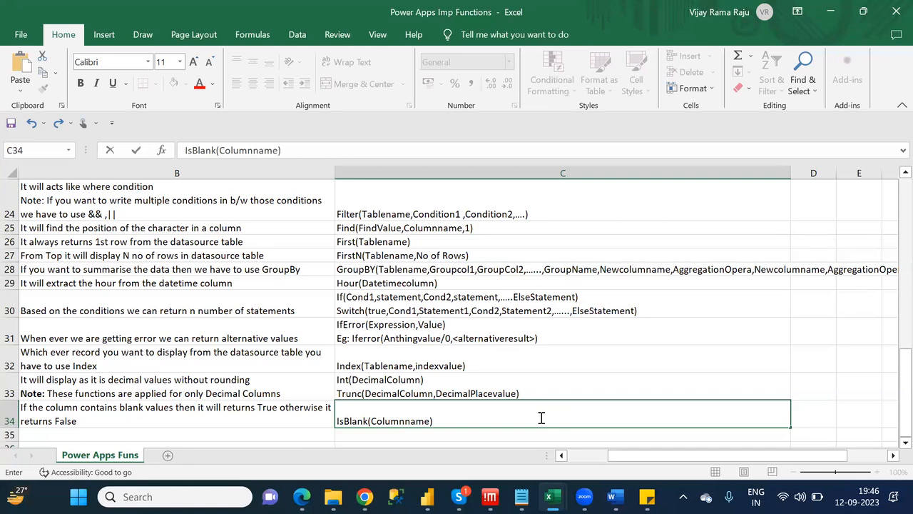
key(Return)
Make A35 the active cell, then switch to Notepad and look through the I and L category lists for the next function.
key(Left)
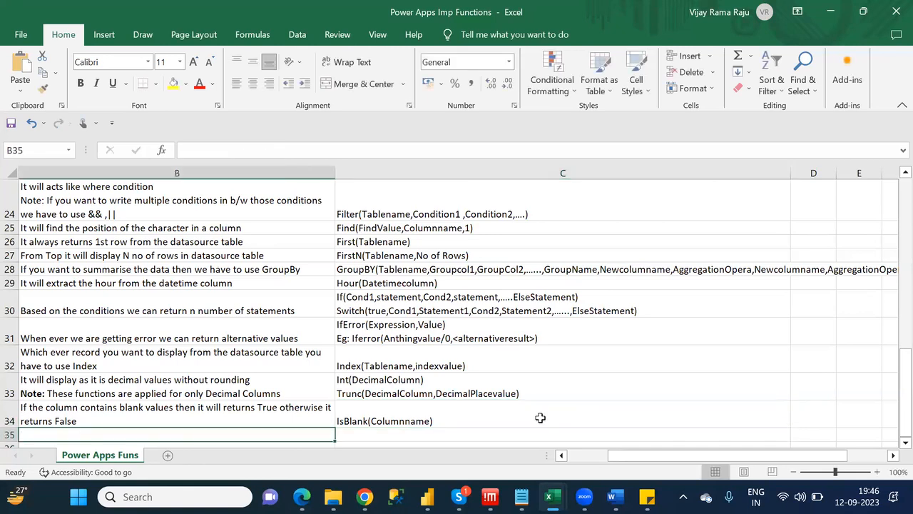
key(Left)
key(alt+Tab)
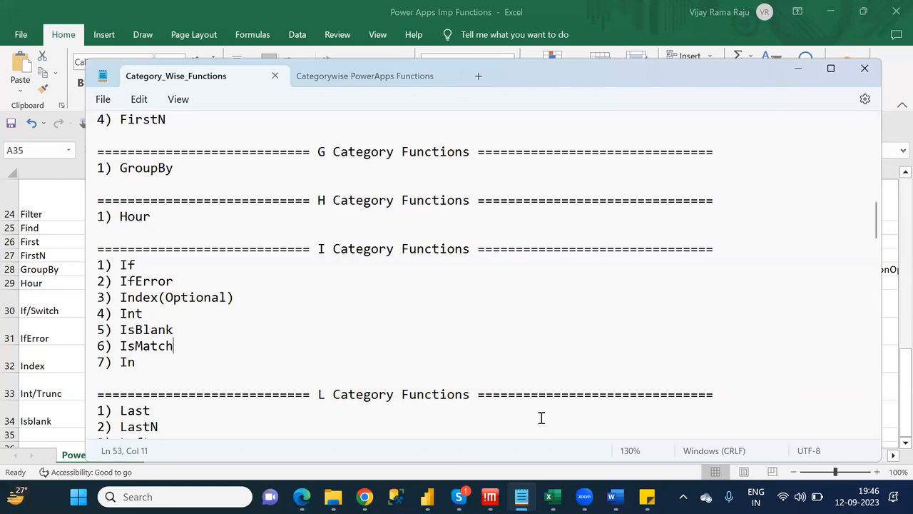
key(alt+Tab)
key(alt+Tab)
key(Down)
key(Down)
key(Down)
key(Down)
key(Down)
key(Down)
key(Down)
key(Down)
key(Down)
key(Down)
key(Down)
key(Down)
key(Down)
key(Down)
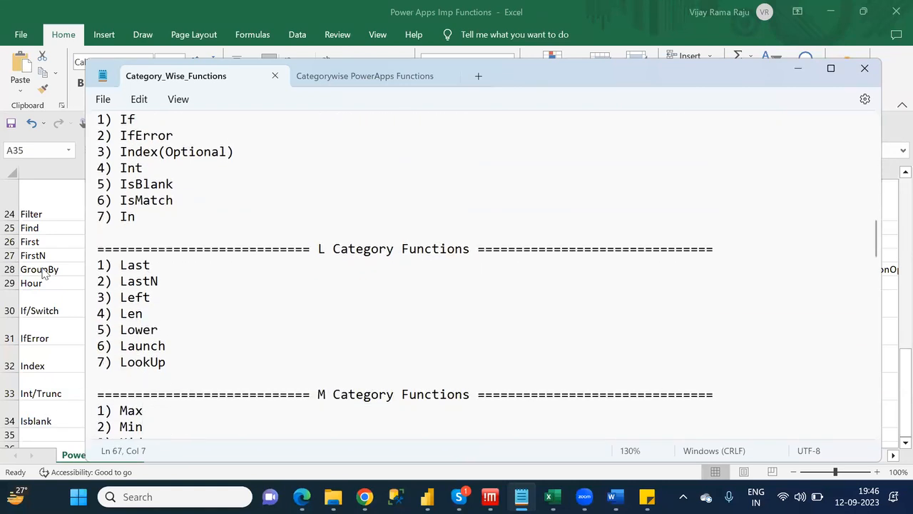
double_click(149, 263)
Return to Excel and enter "Last" as the function name in A35.
key(alt+Tab)
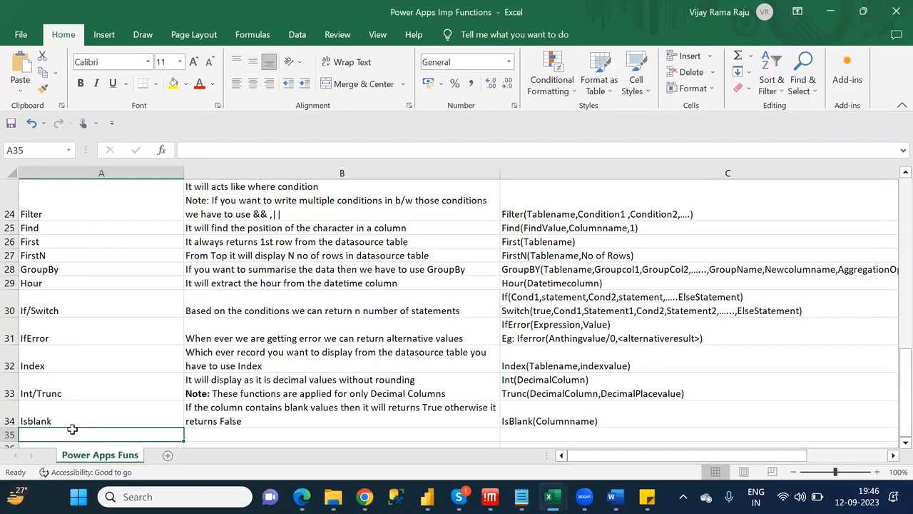
text(Last)
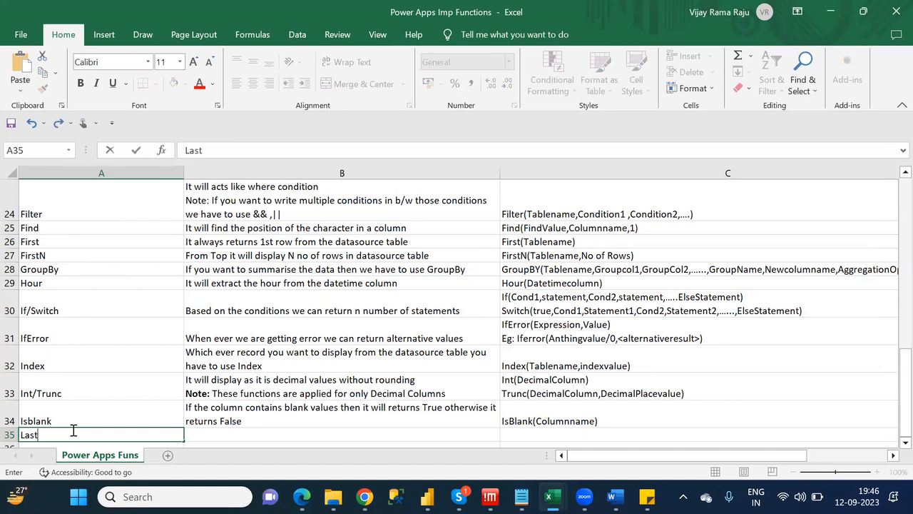
key(Tab)
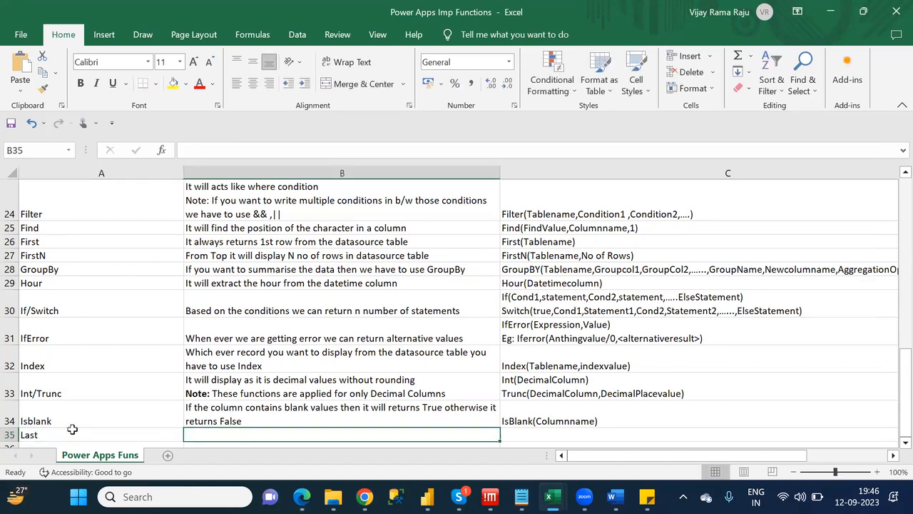
Describe the Last function in B35 as "It will display Last records from the datasource table".
text(It wil)
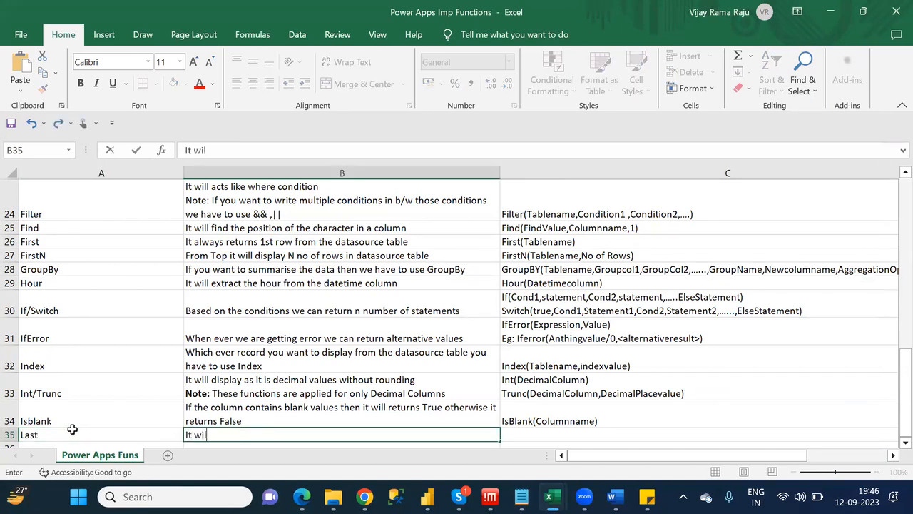
text(l d)
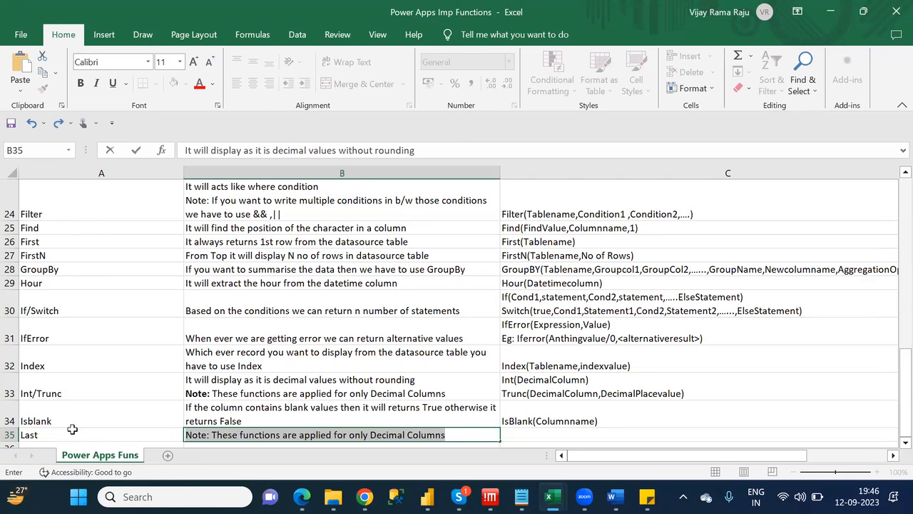
text(is)
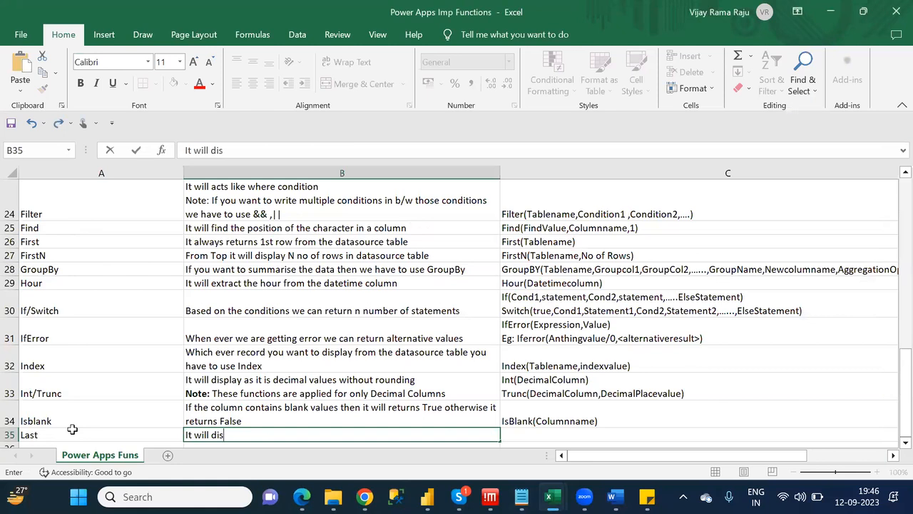
text(play )
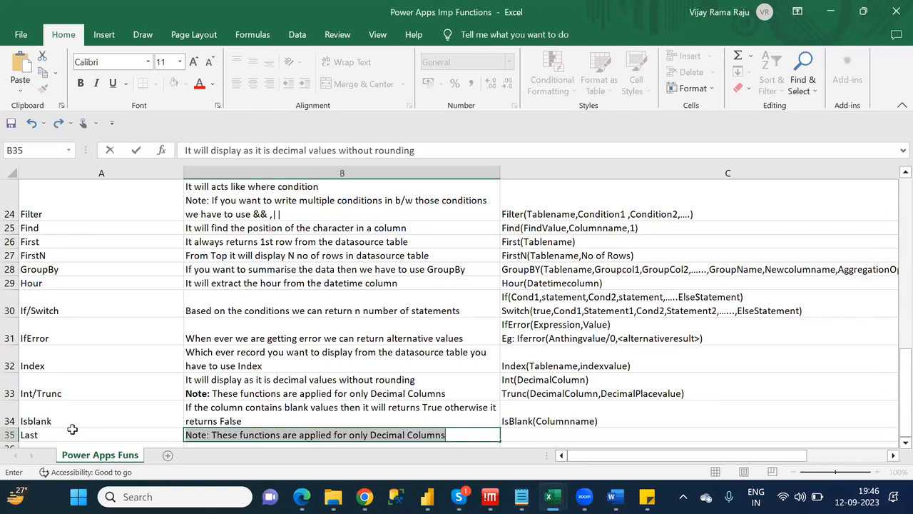
text(La)
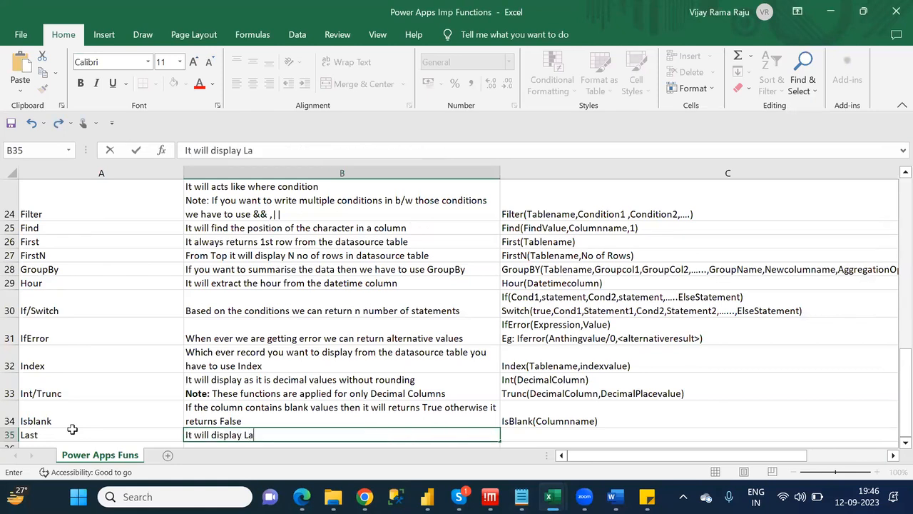
text(st records)
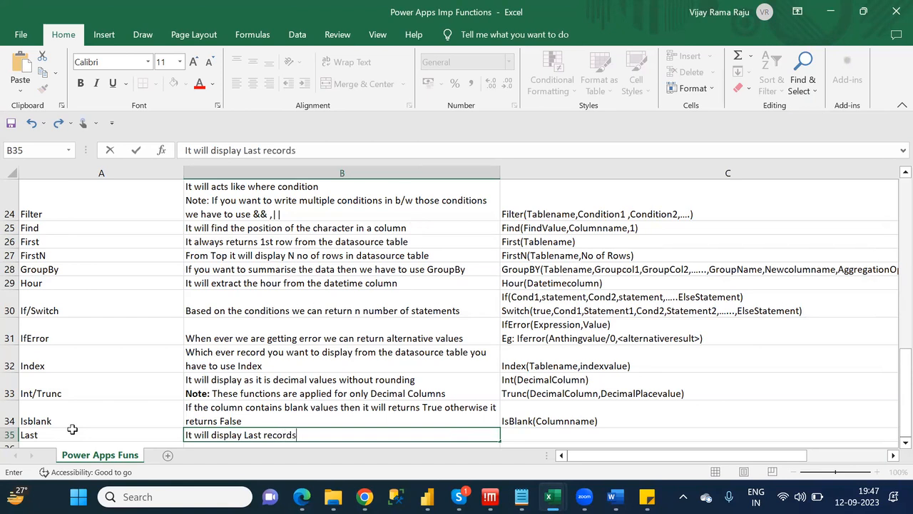
text( from the datasourc)
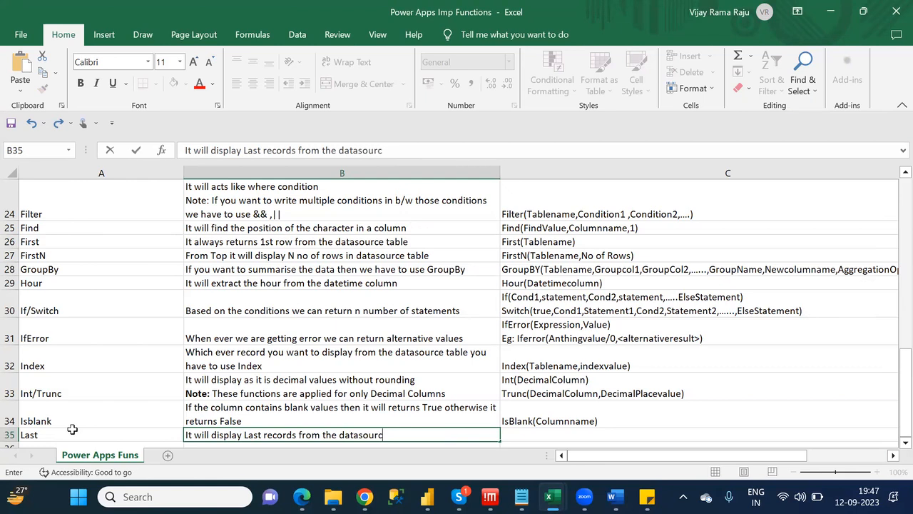
text(e table)
key(ctrl+Return)
Enter the syntax "Last(Tablename)" for the Last function in C35.
key(Tab)
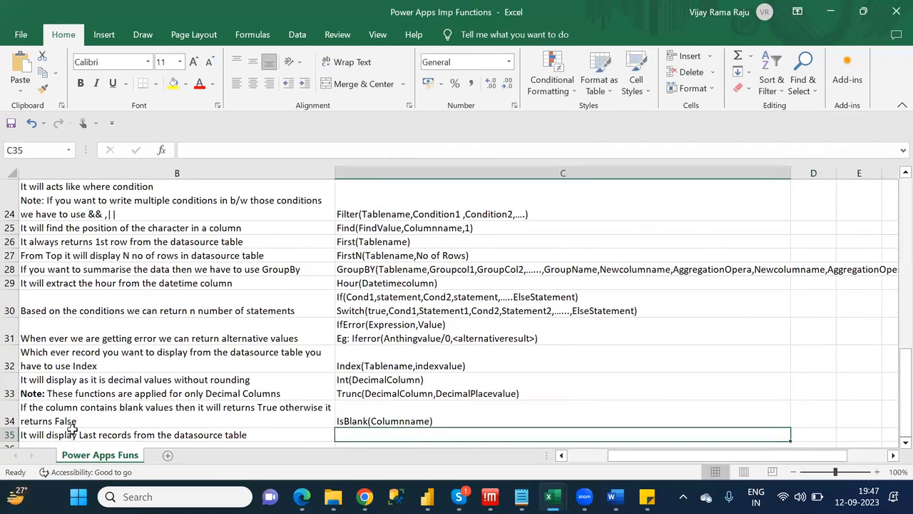
text(Las)
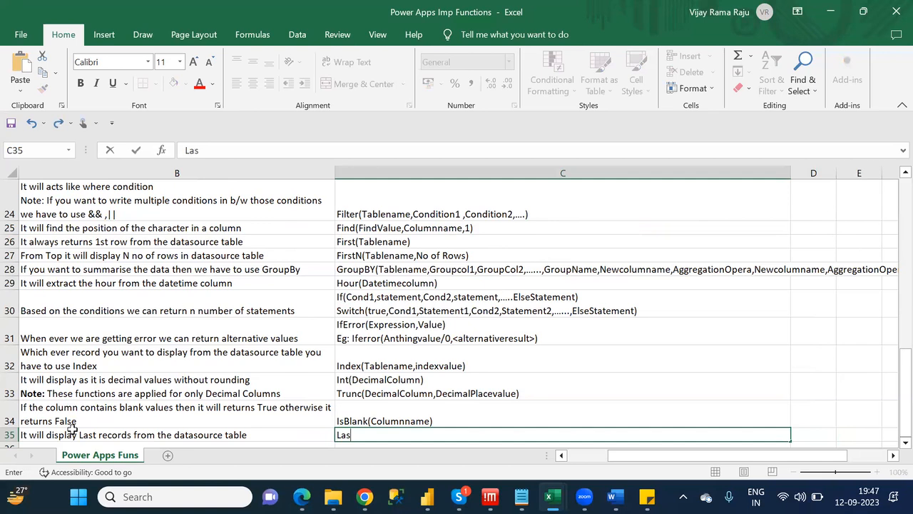
text(t(Tab)
text(lename))
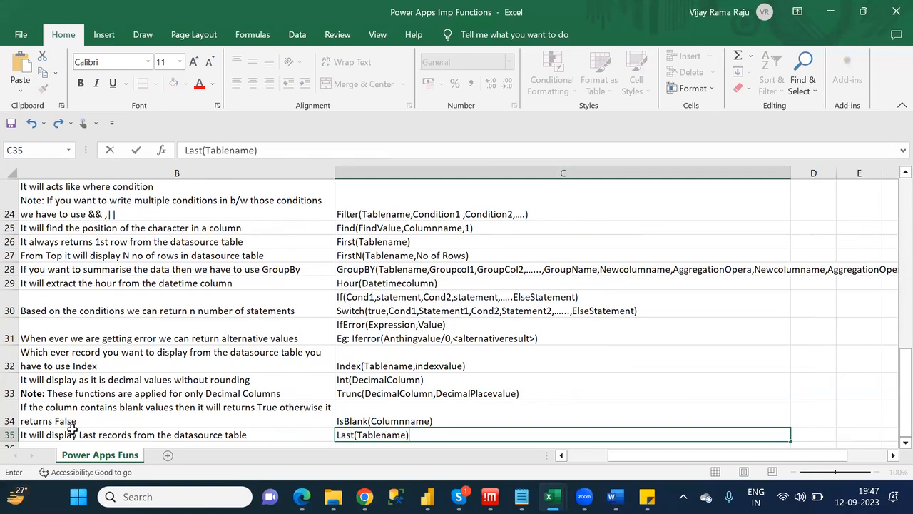
key(Return)
Enter "LastN" as the next function name in A36.
key(Left)
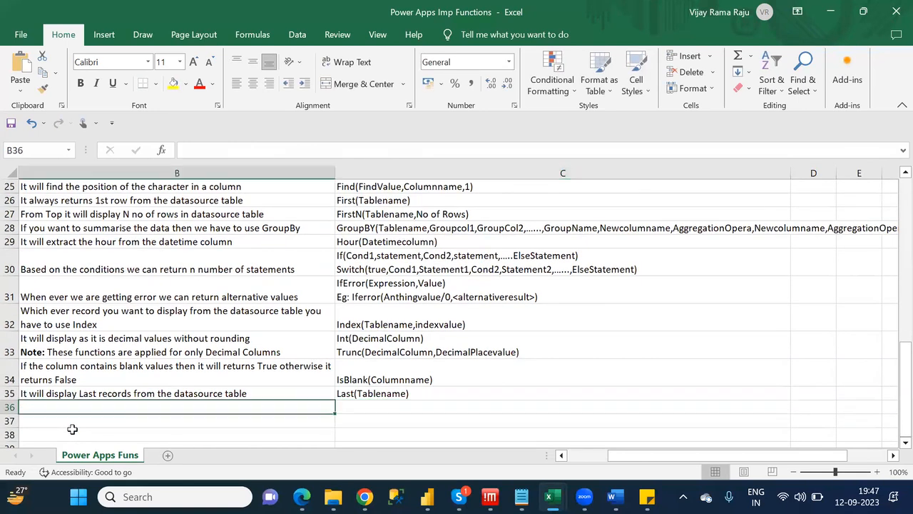
key(Left)
text(Last)
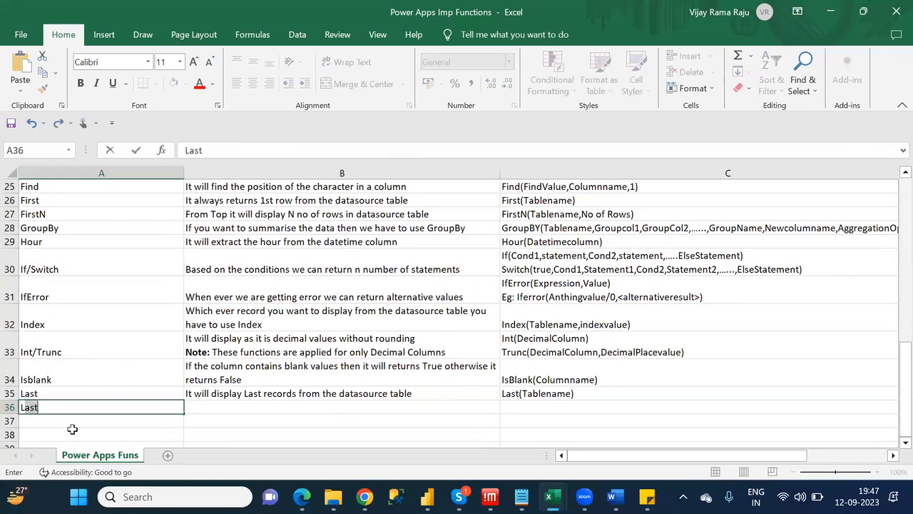
text(N)
key(Tab)
Describe LastN in B36 as "It will display N no of records".
text(I)
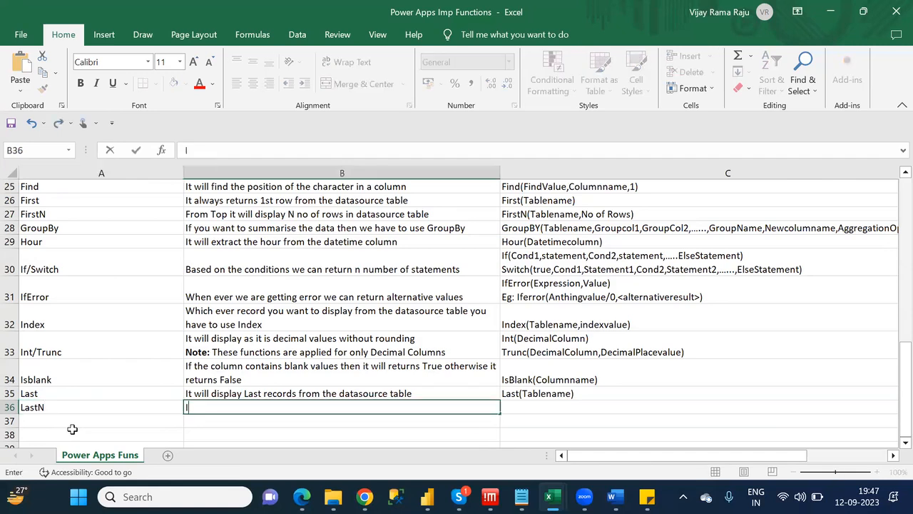
text(t will display)
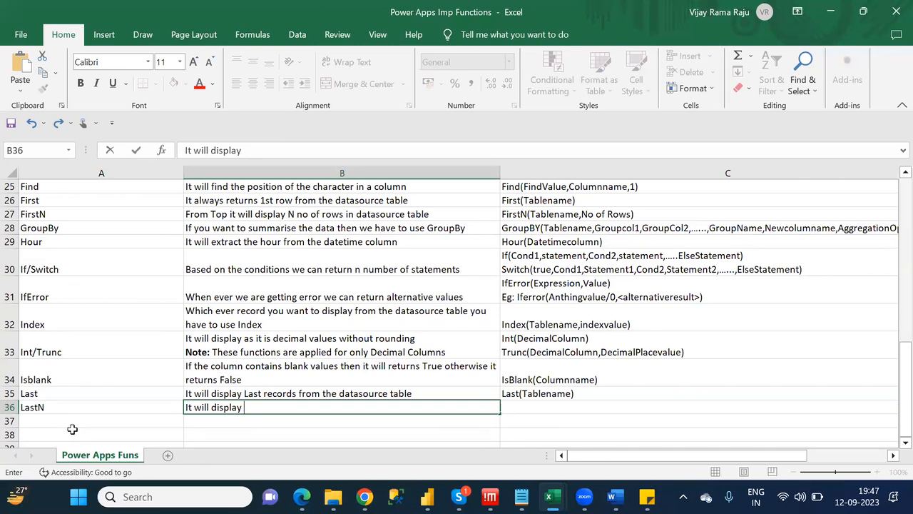
text(N no of records)
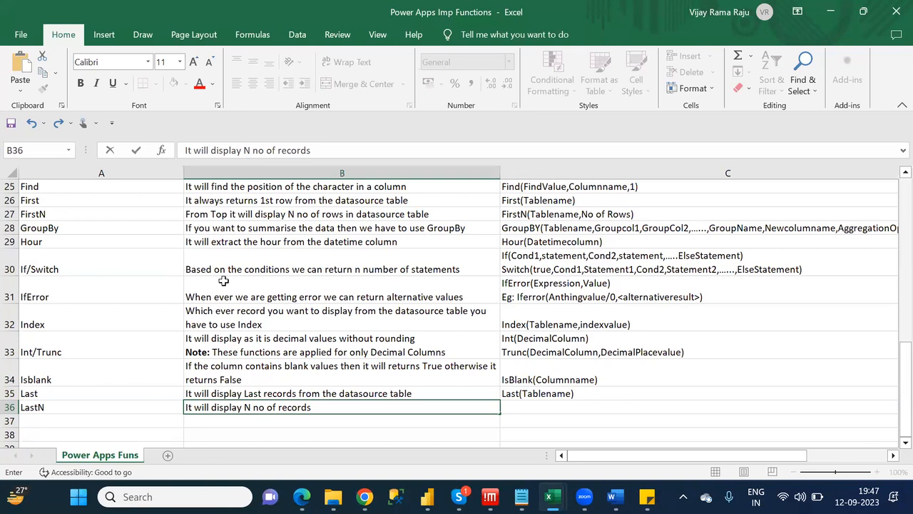
Replace the LastN description in B36 with a copy of the FirstN description from B27, changing "Top" to "Bottom".
click(204, 213)
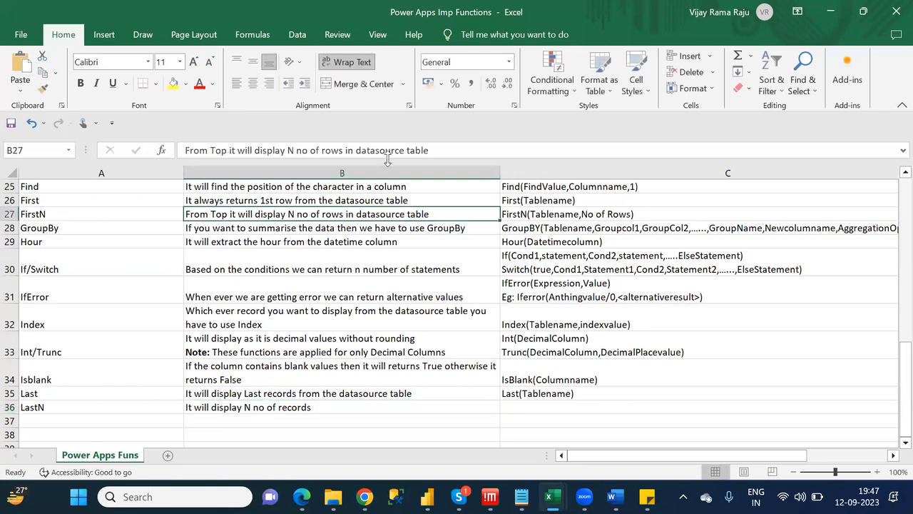
triple_click(297, 149)
key(ctrl+c)
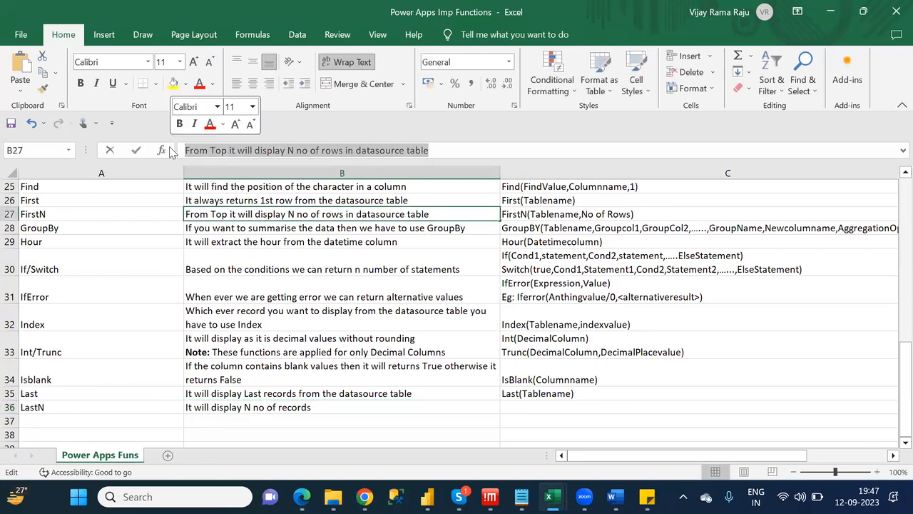
click(328, 407)
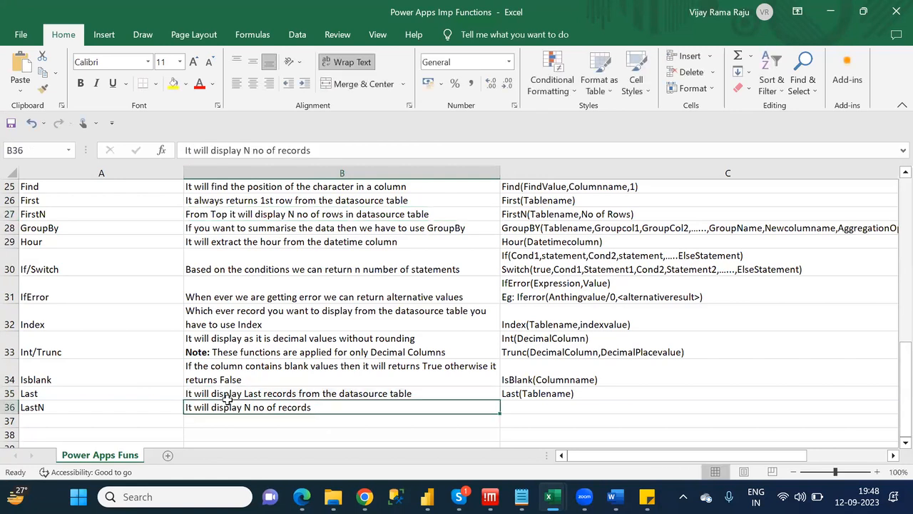
click(373, 152)
triple_click(372, 153)
key(ctrl+v)
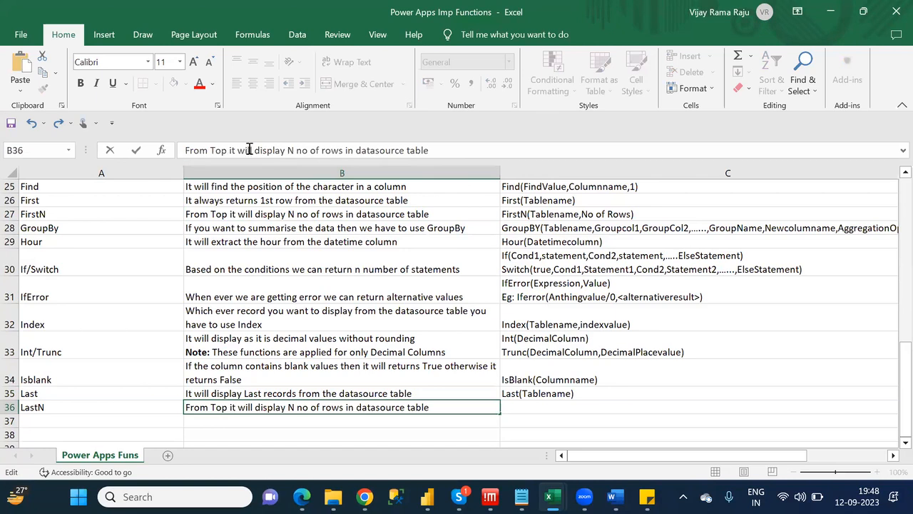
double_click(221, 150)
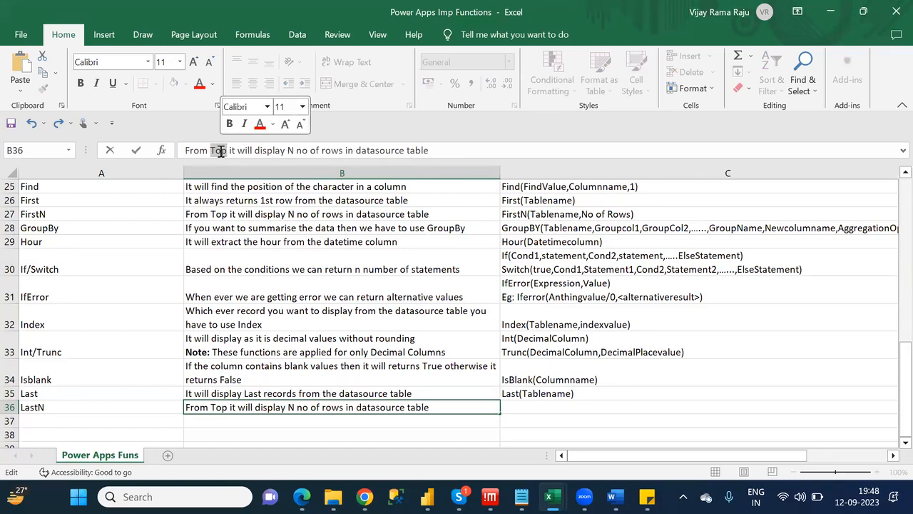
text(Bottom)
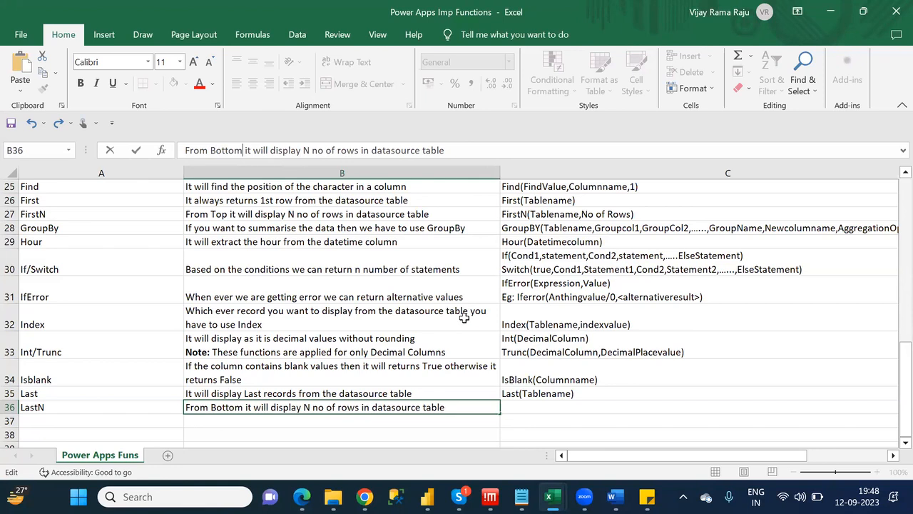
Enter the syntax "LastN(Tablename,No of Rows)" for the LastN function in C36.
click(556, 406)
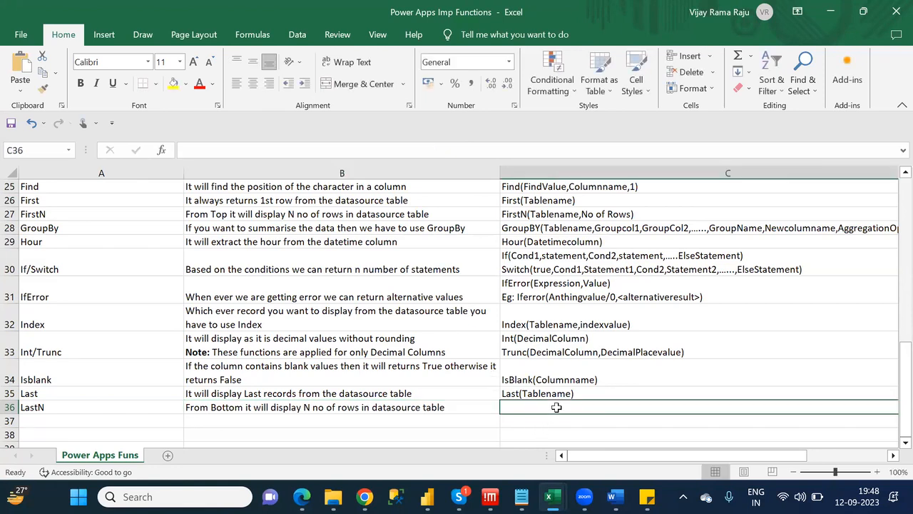
text(Last)
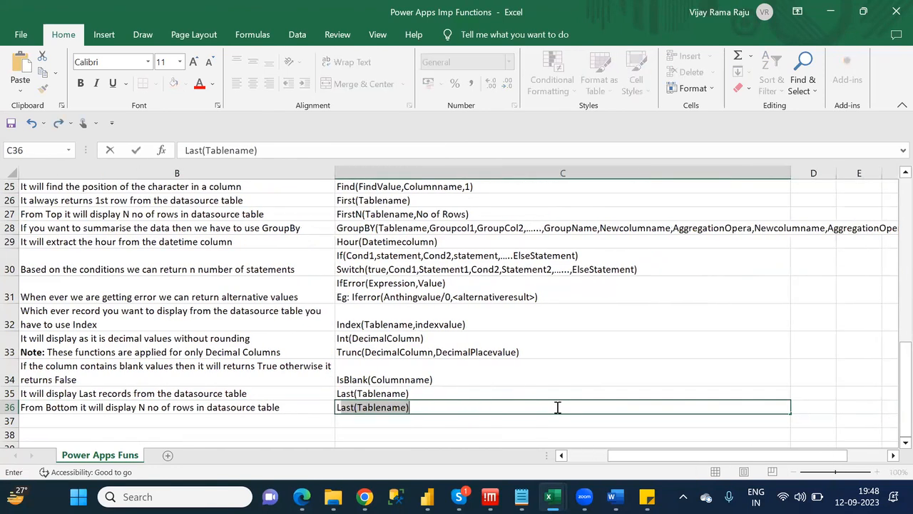
text(N)
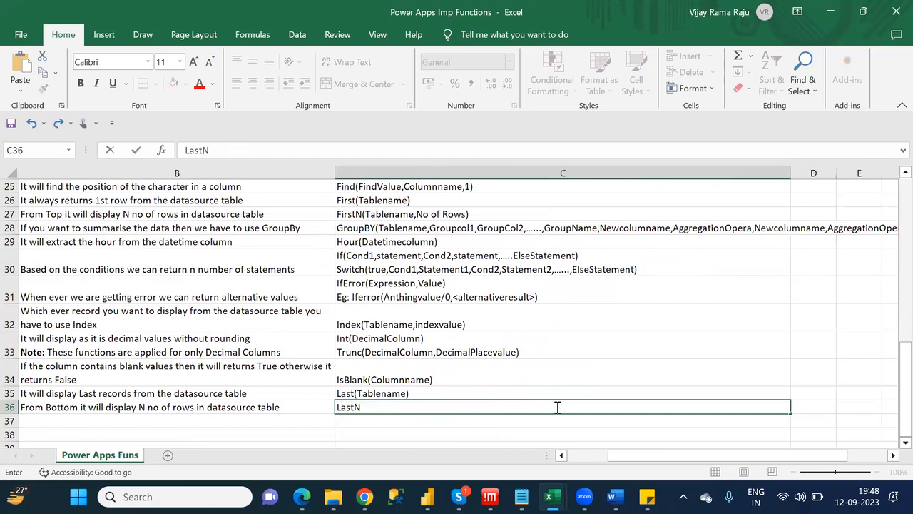
text((Tablename,)
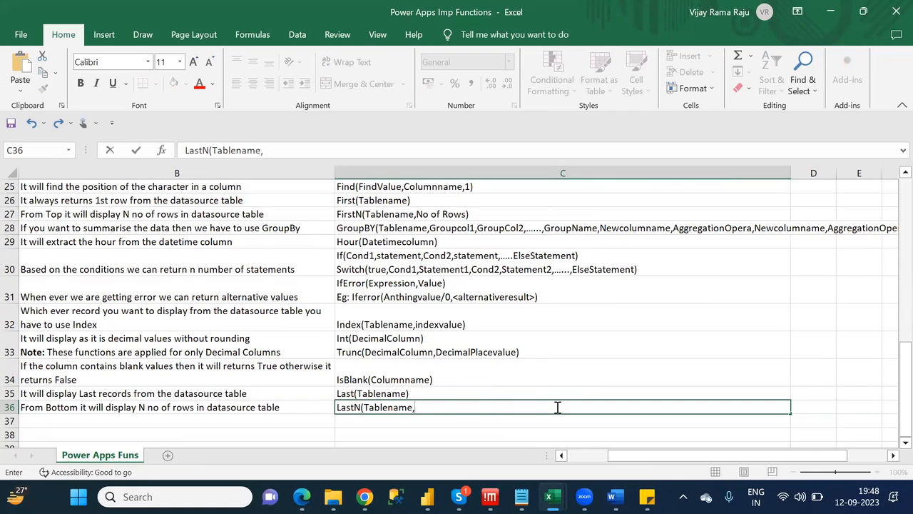
text(No of Rows))
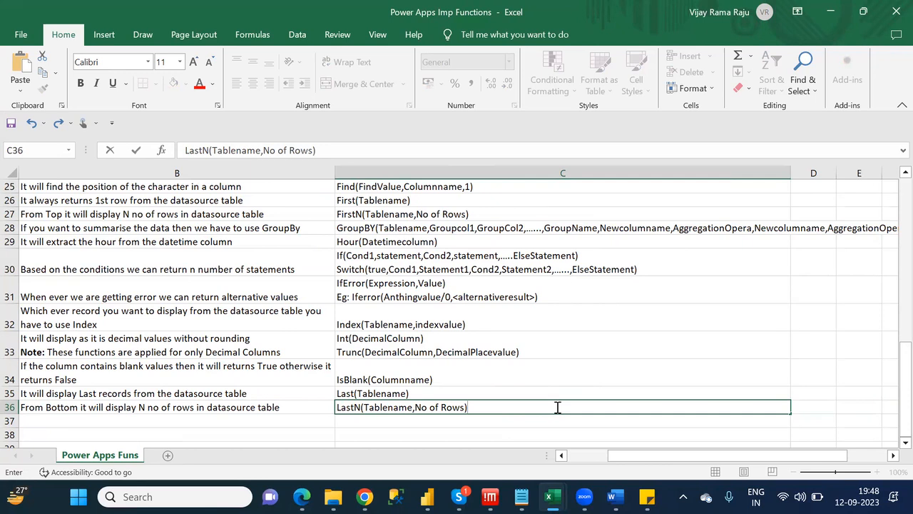
click(557, 407)
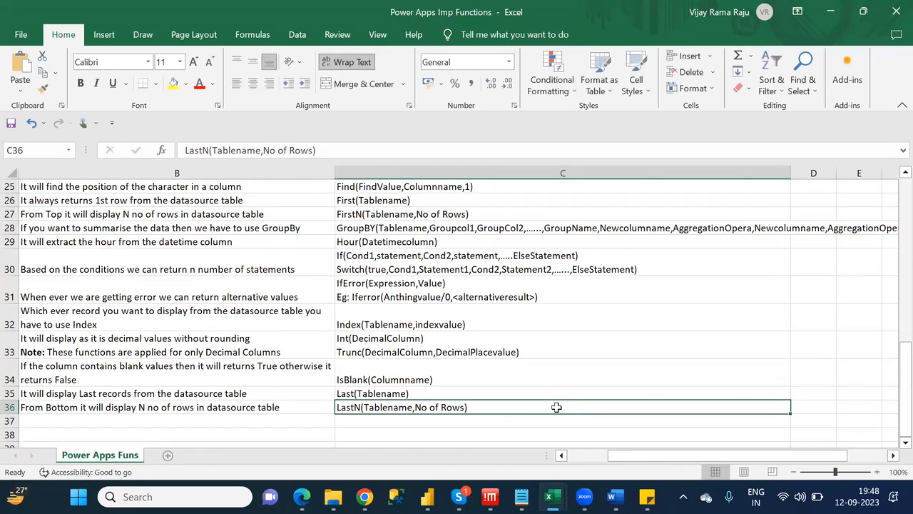
key(Return)
Check Notepad's L category list for the function after LastN, then return to Excel and enter "Left" in A37.
key(Left)
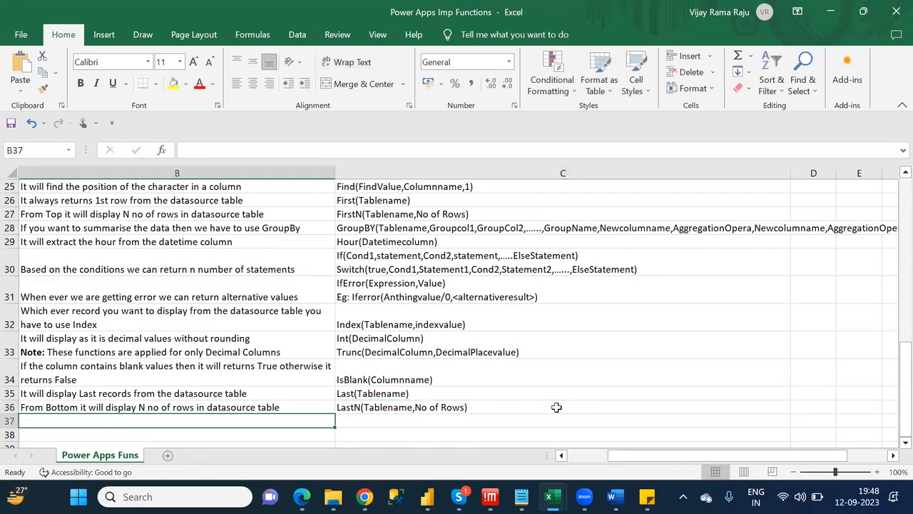
key(Left)
key(alt+Tab)
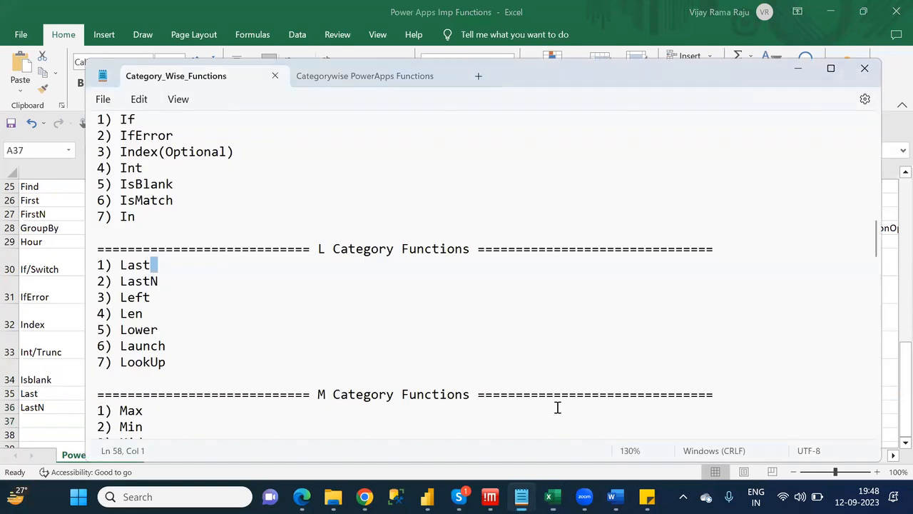
key(End)
key(Down)
key(alt+Tab)
text(Left)
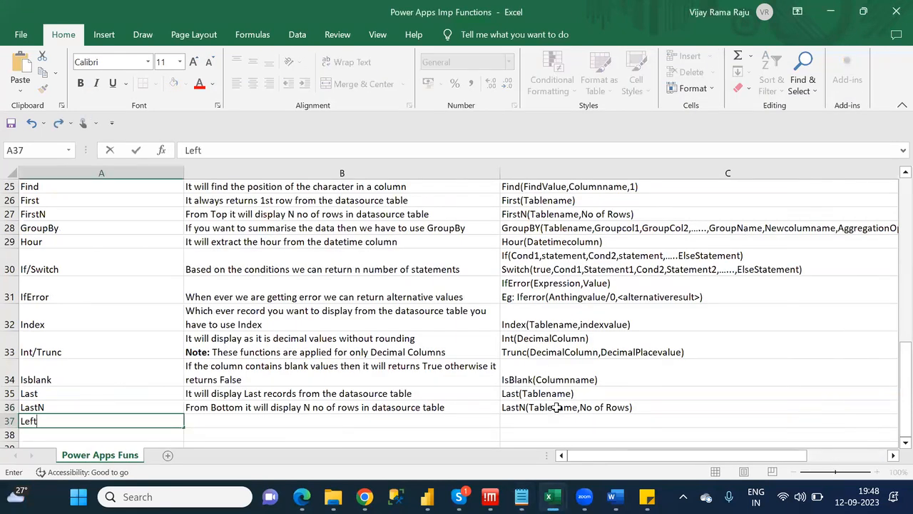
key(Tab)
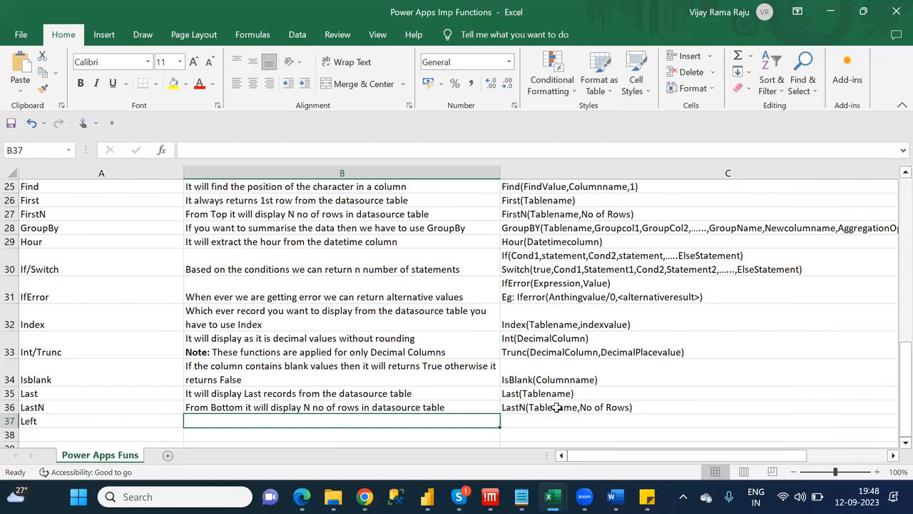
Describe the Left function in B37 as "It will extract the characters from left side in a column".
text(It will )
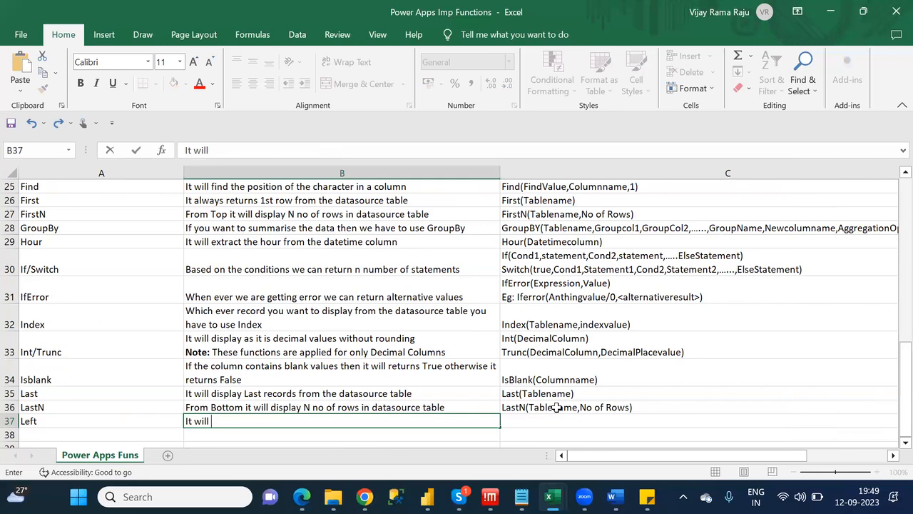
text(extract the characters fro)
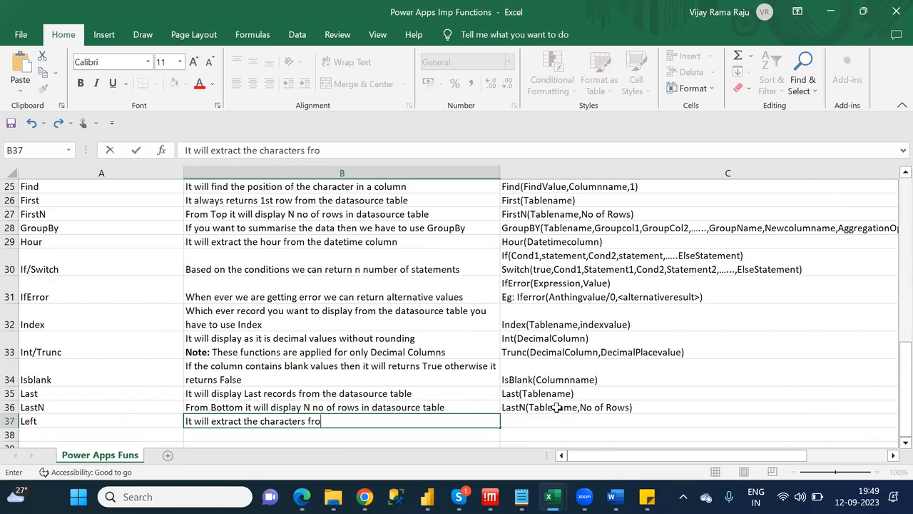
text(m left side)
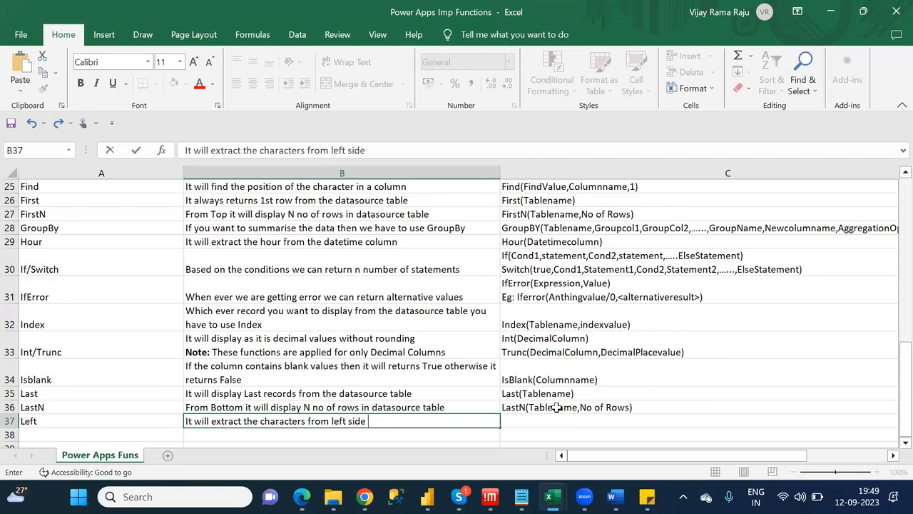
text(in a column)
key(Tab)
Start the C37 syntax with "Left(", switch to Chrome, open Left's documentation from the Power Fx formula reference and close the If and Switch page.
text(Left()
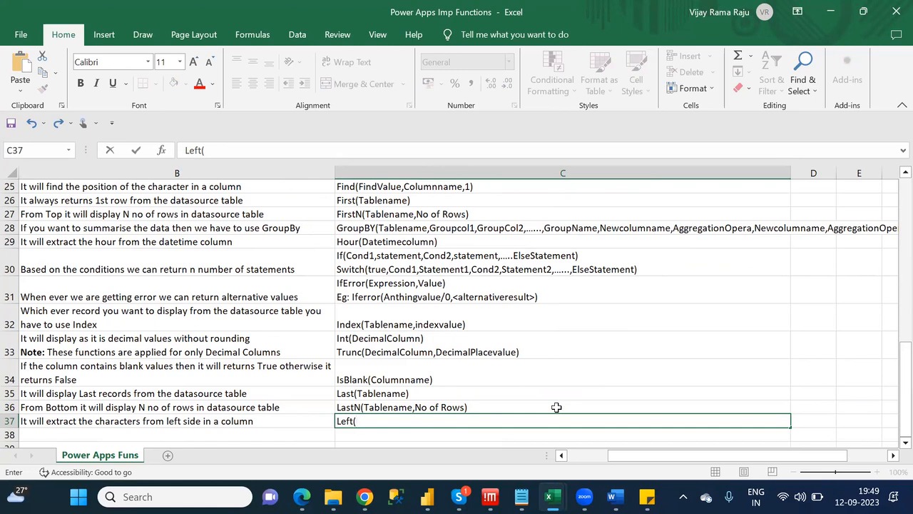
key(alt+Tab)
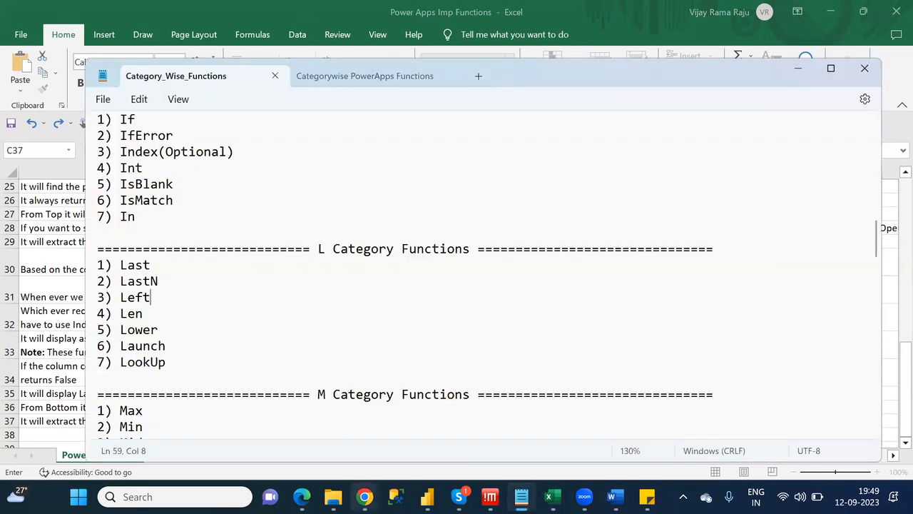
click(364, 497)
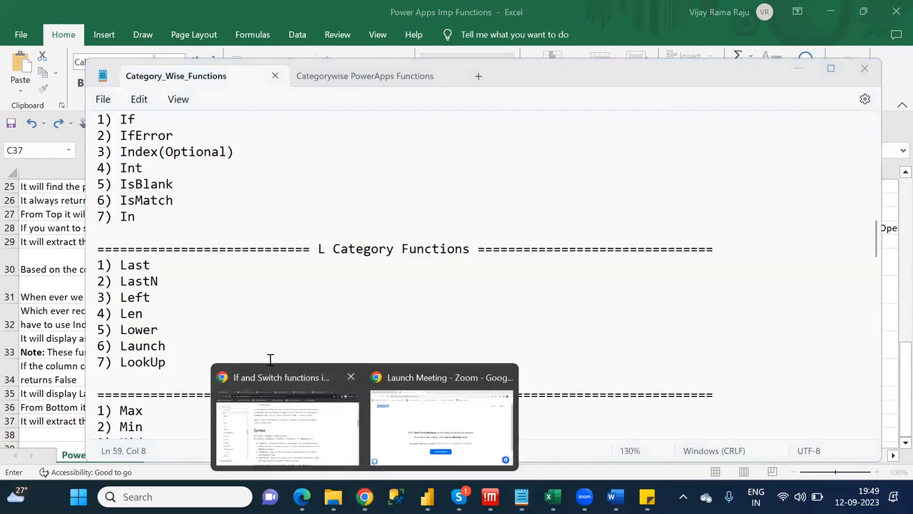
click(278, 389)
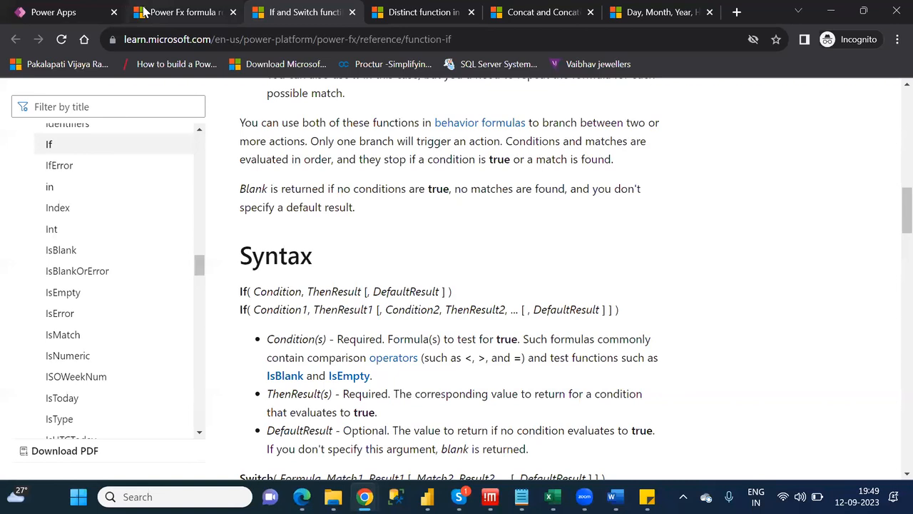
click(143, 12)
scroll(314, 333, down, 9)
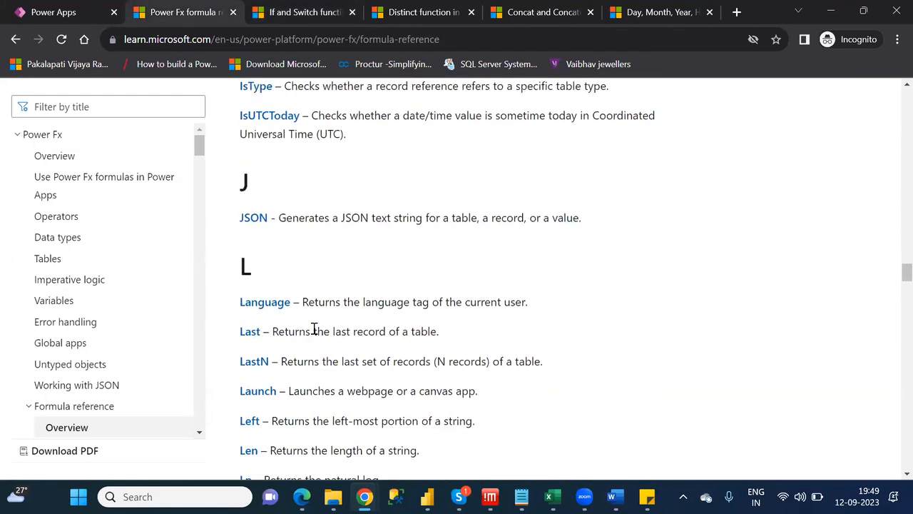
scroll(316, 326, down, 2)
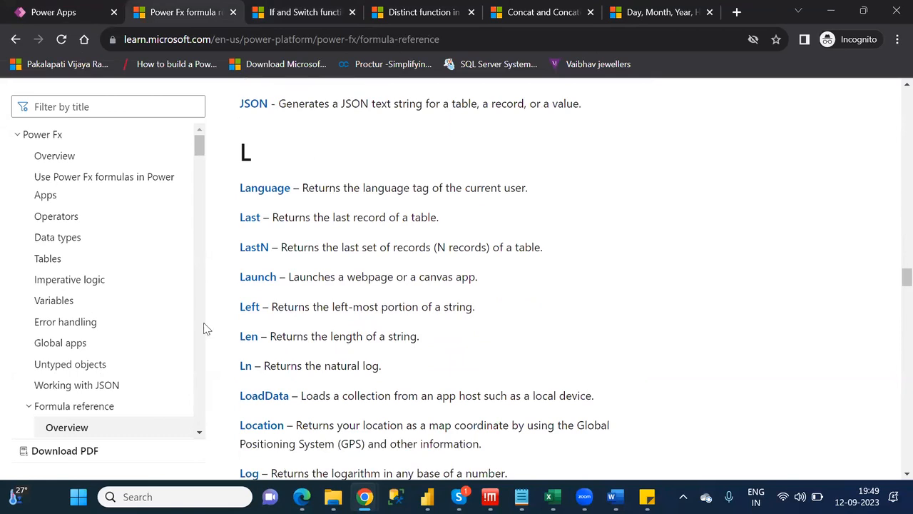
ctrl+click(249, 308)
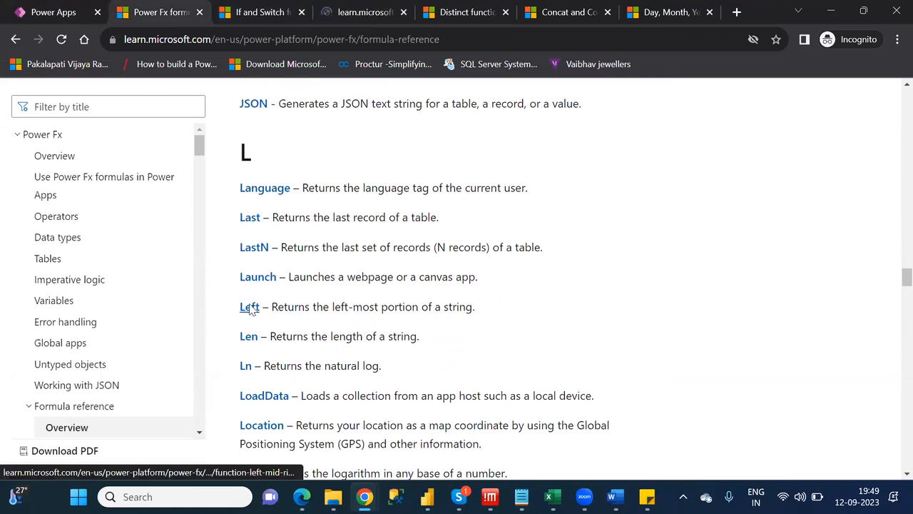
scroll(249, 308, down, 2)
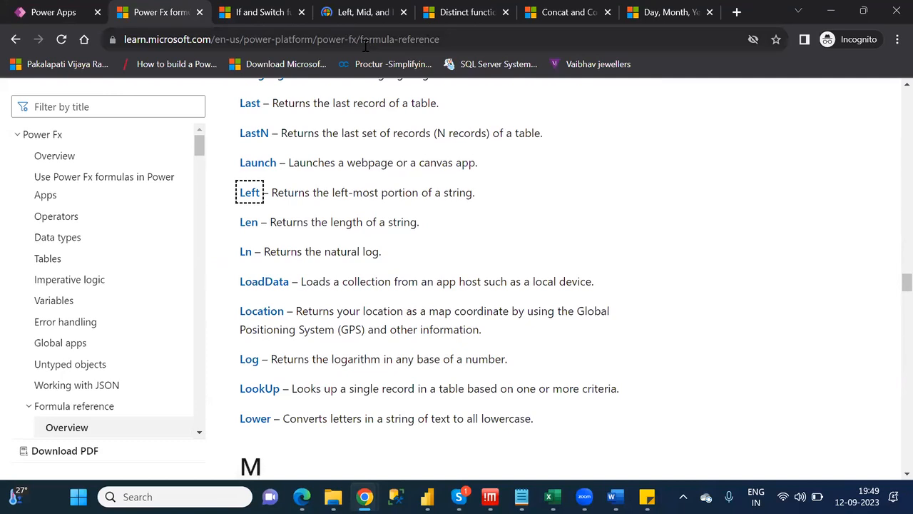
click(259, 12)
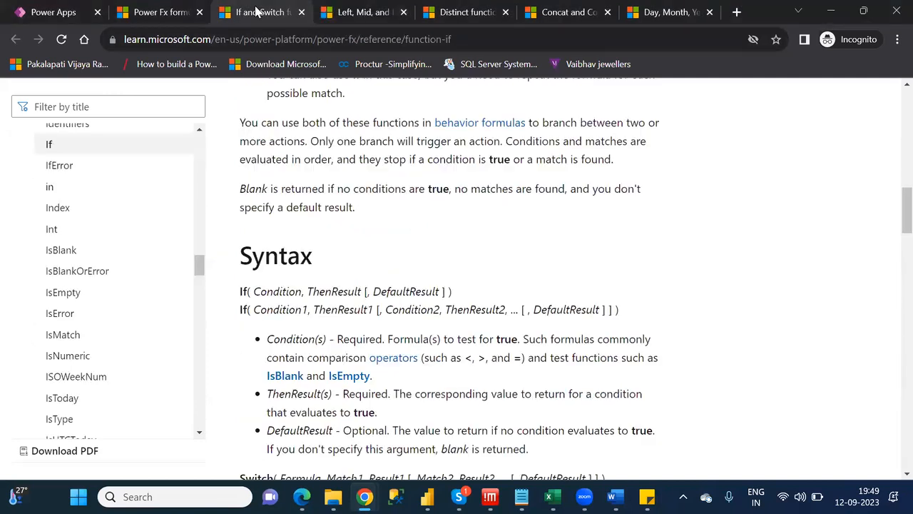
click(303, 13)
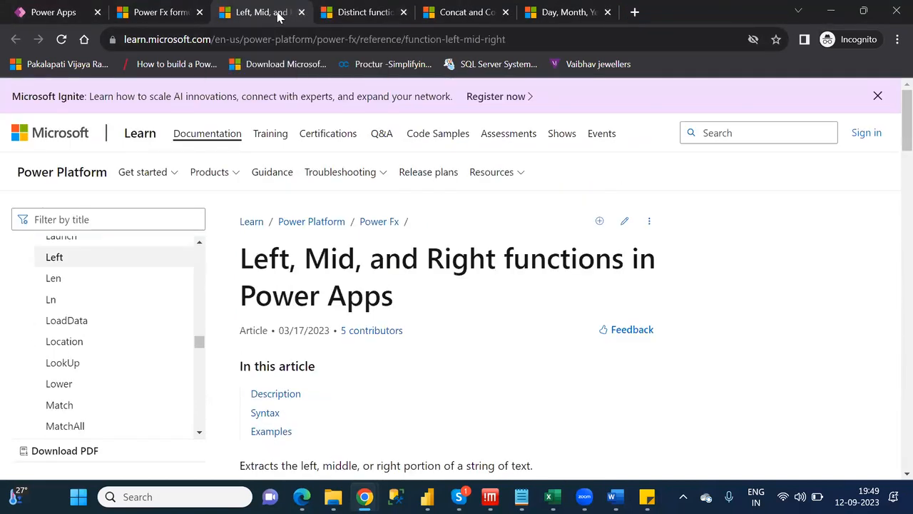
Examine the Syntax section of the Left, Mid, and Right page for Left's arguments, close the page and bring up the Power Apps page.
key(Down)
key(Down)
key(Down)
key(Down)
key(Down)
key(Down)
key(Down)
key(Down)
key(Down)
key(Down)
key(Down)
key(Down)
key(Down)
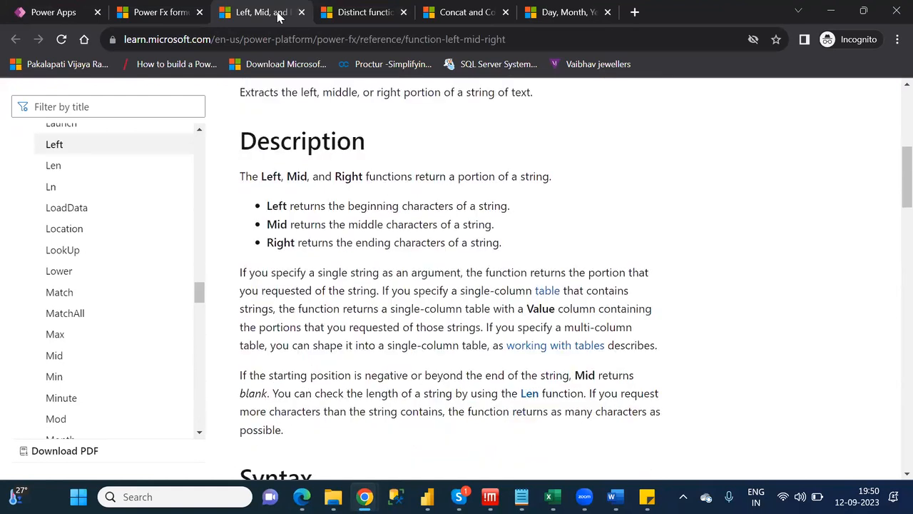
key(Down)
key(Down)
key(Down)
key(Down)
key(Down)
key(Down)
key(Down)
key(Down)
key(Down)
key(Down)
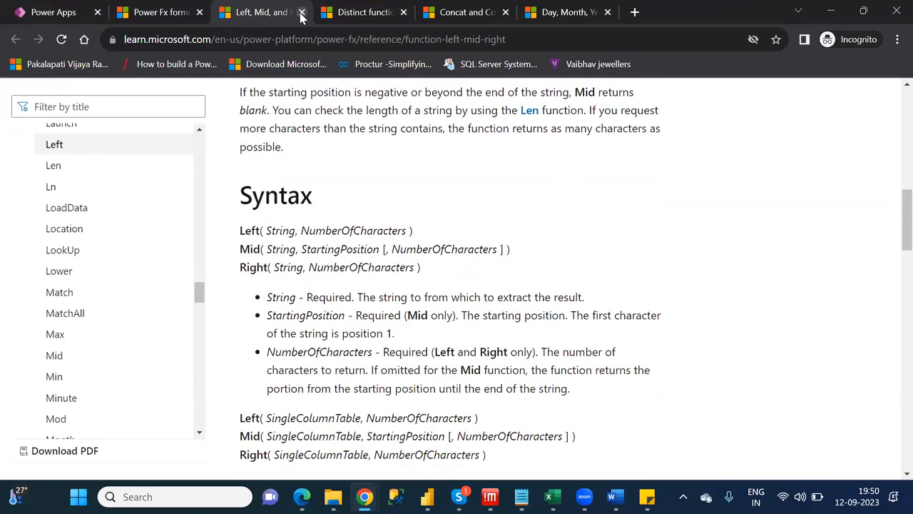
click(301, 13)
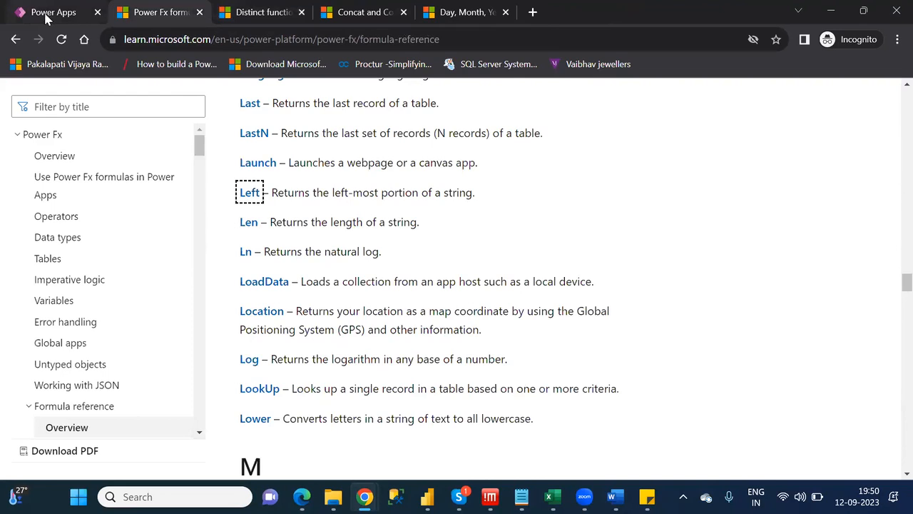
click(49, 15)
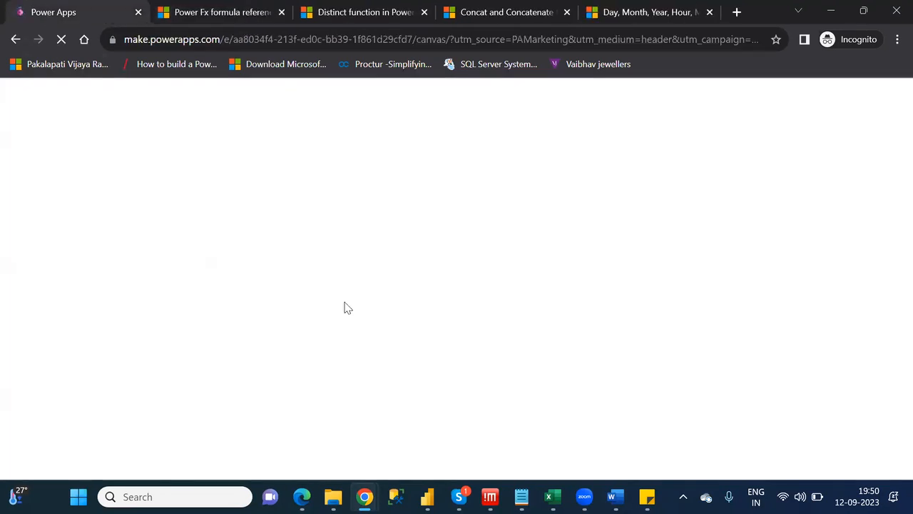
Return to the Power Apps Imp Functions workbook in Excel and complete the C37 syntax as "Left(Columnname,No of characters)".
mouse_move(552, 498)
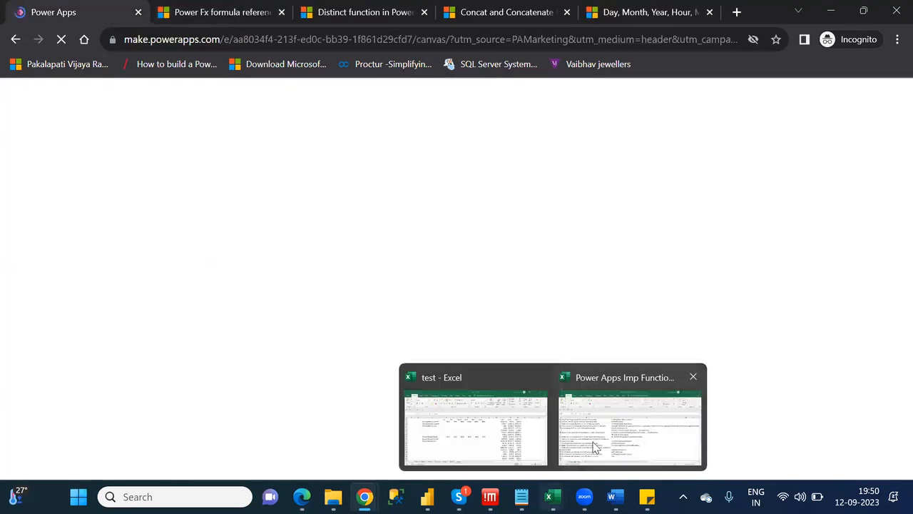
click(596, 446)
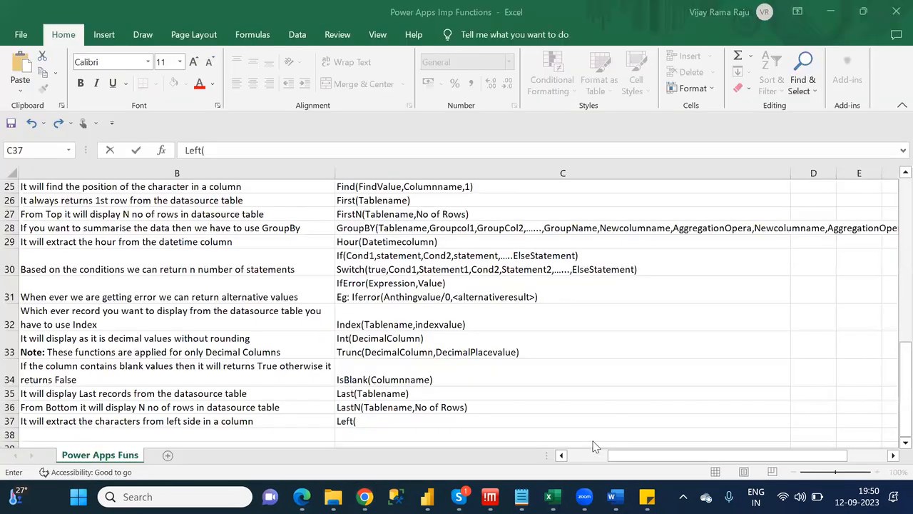
click(378, 421)
text(Colu)
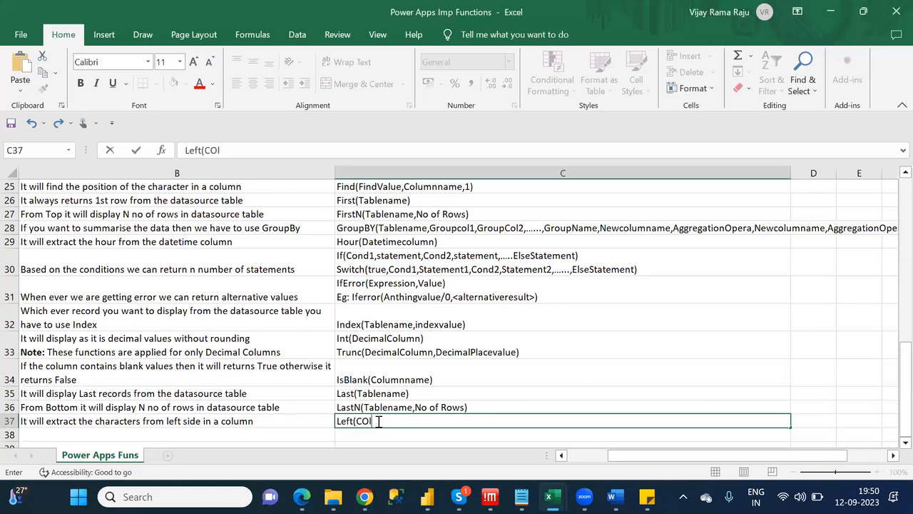
key(BackSpace)
key(BackSpace)
key(BackSpace)
text(olumnname,)
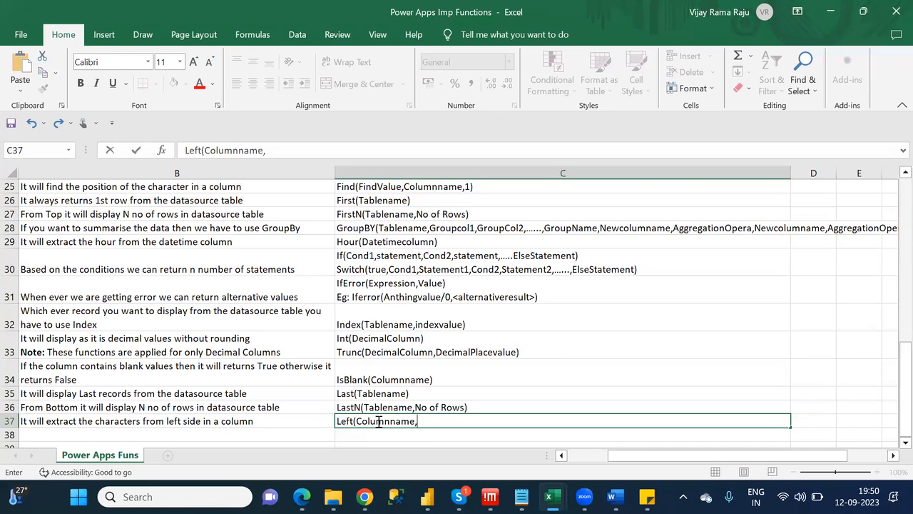
text(No of characters)
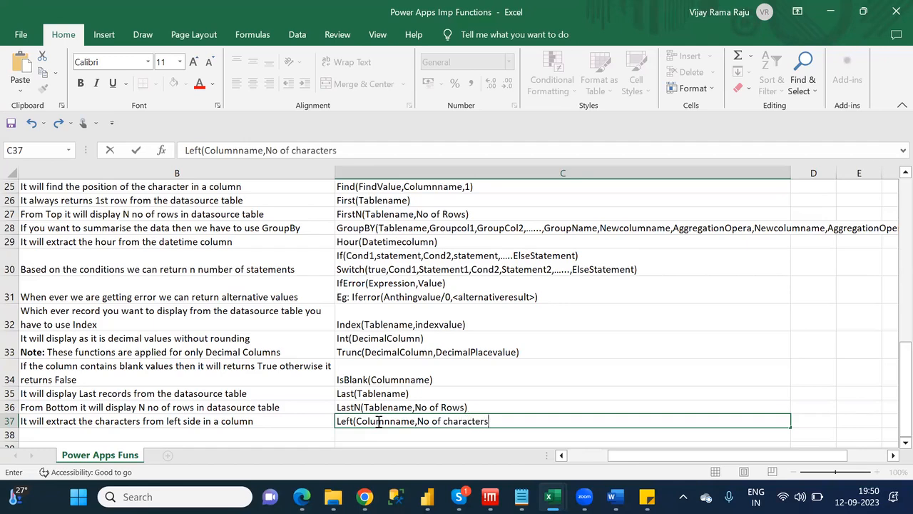
text())
click(587, 384)
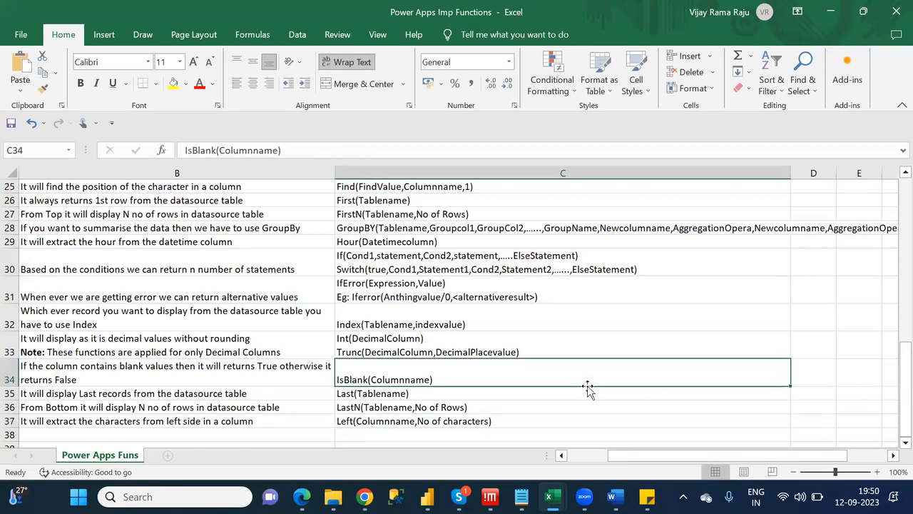
Extend the function name in A37 to "Left/Right".
key(Down)
key(Down)
key(Down)
key(Left)
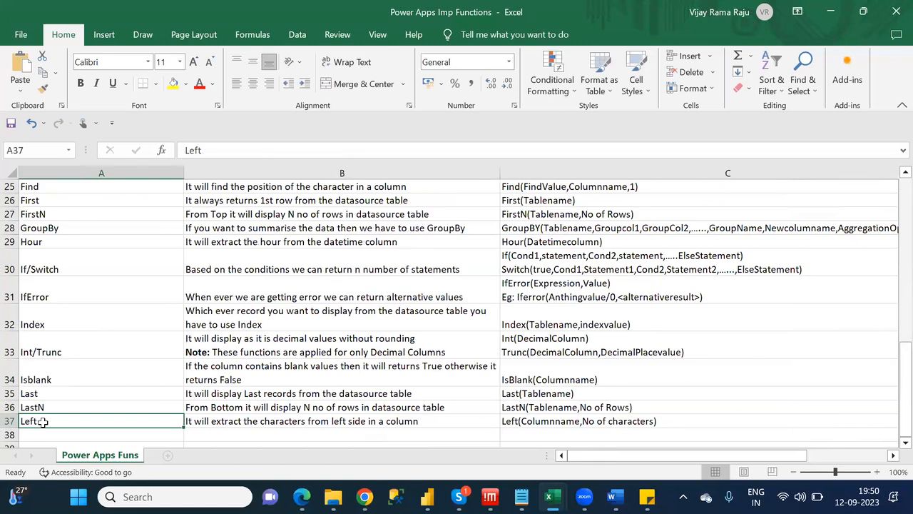
click(226, 147)
text(/Right)
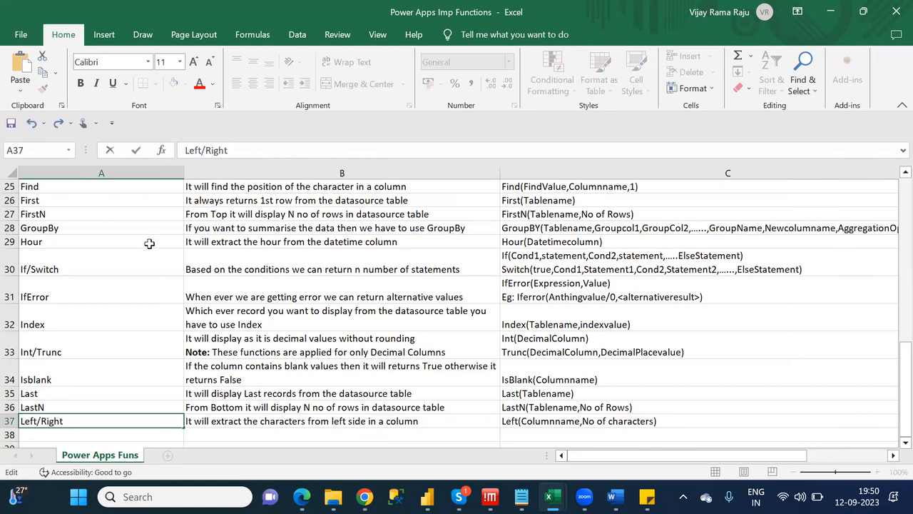
Put a bold "Left:" label in front of the existing description in B37.
click(243, 418)
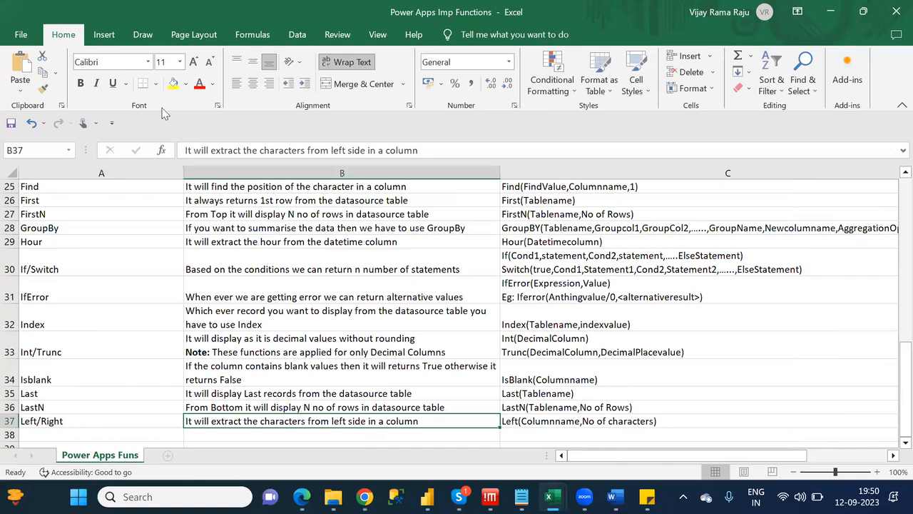
click(185, 148)
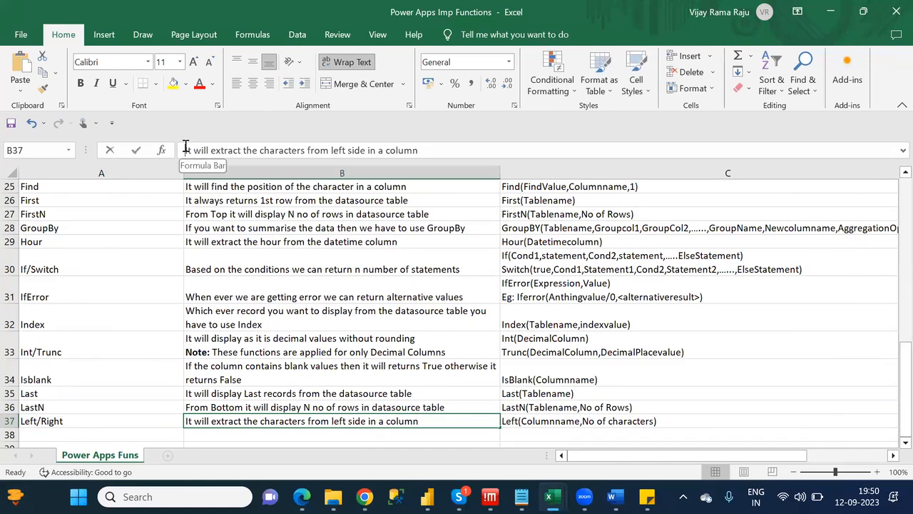
click(185, 148)
text(Left)
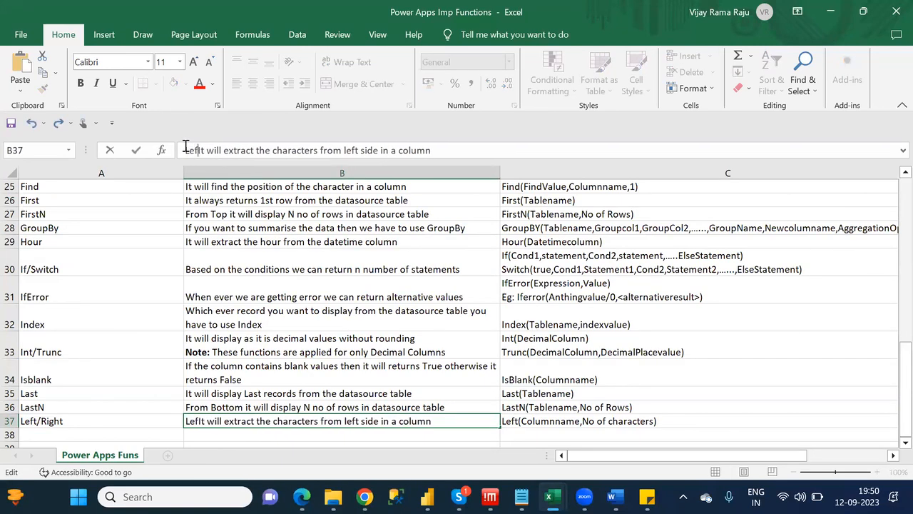
text(:)
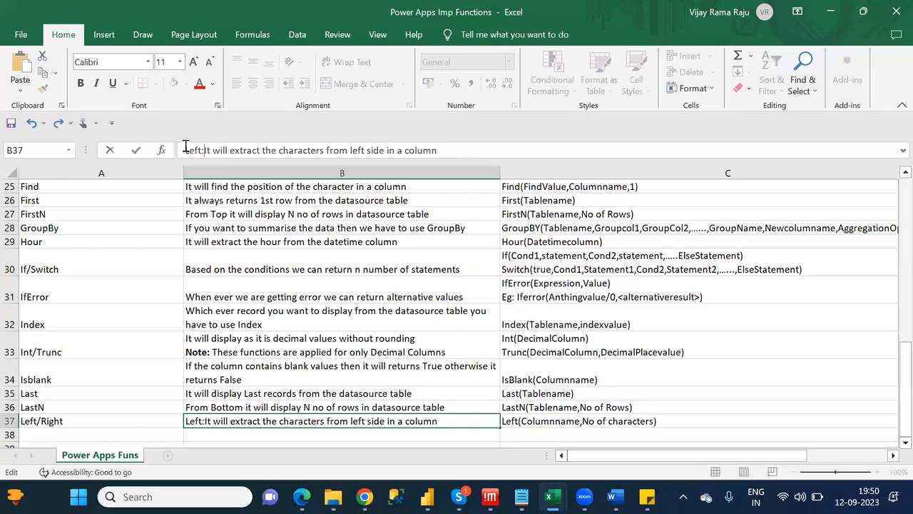
key(shift+Left)
key(shift+Left)
key(shift+Left)
key(shift+Left)
key(shift+Left)
key(shift+Left)
key(ctrl+b)
key(Right)
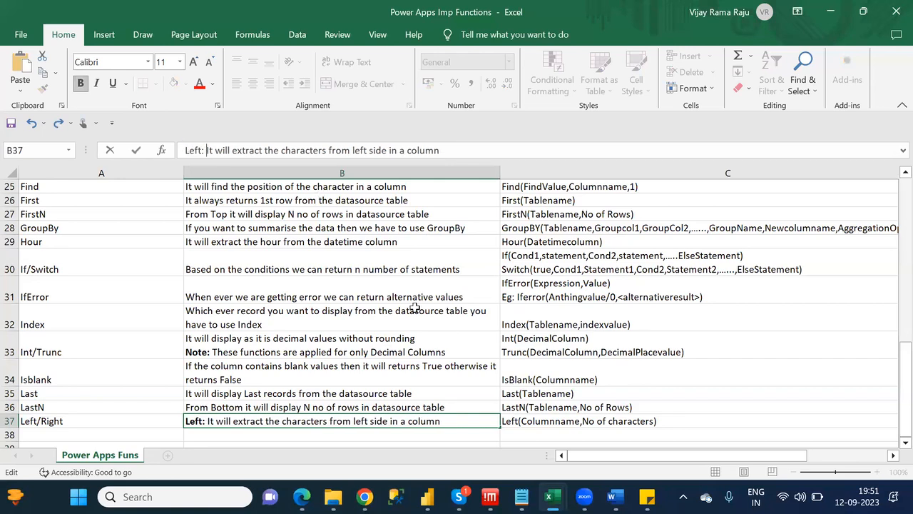
Add a second line to B37 with a bold "Right:" label and the regular text "It will extract the characters from right side in a column".
click(451, 415)
key(alt+Return)
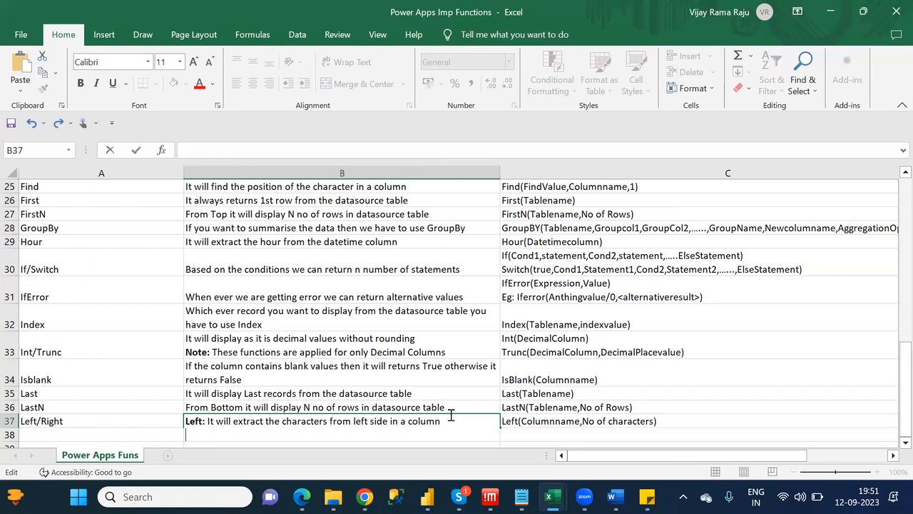
key(ctrl+b)
text(Right)
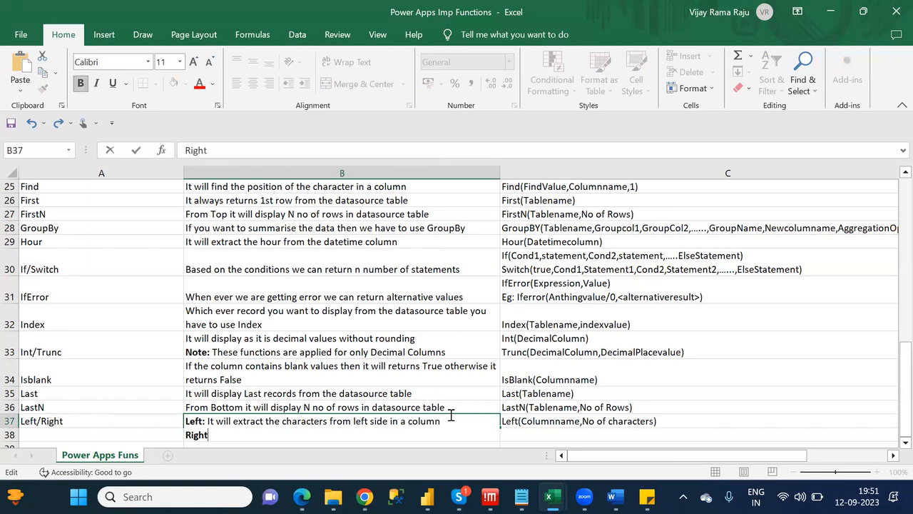
text(: I)
key(BackSpace)
key(ctrl+b)
text(It will extract the characters fro)
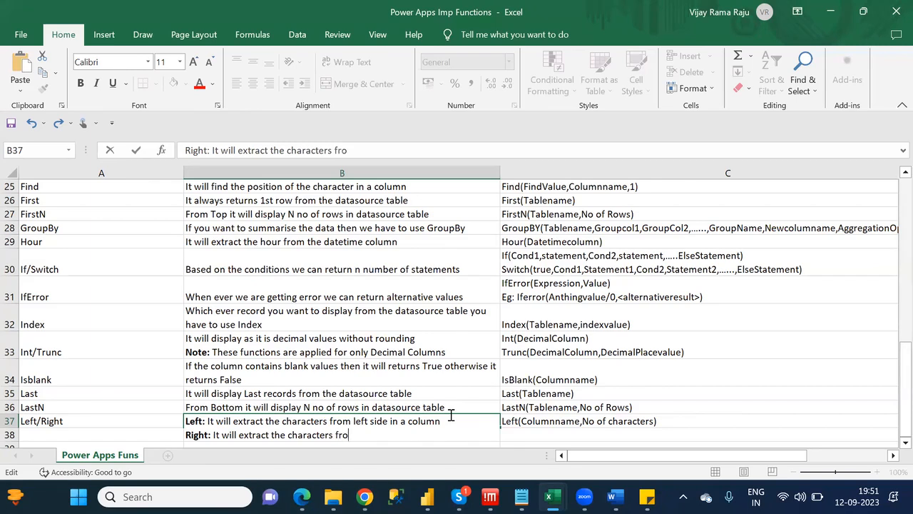
text(m right side in)
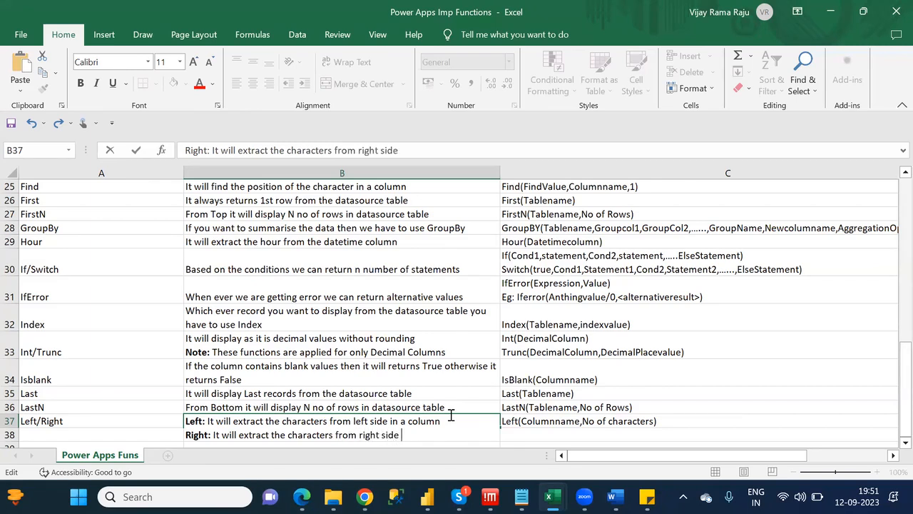
key(BackSpace)
key(BackSpace)
text(of the)
key(BackSpace)
key(BackSpace)
key(BackSpace)
key(BackSpace)
key(BackSpace)
key(BackSpace)
text(in a column)
click(708, 426)
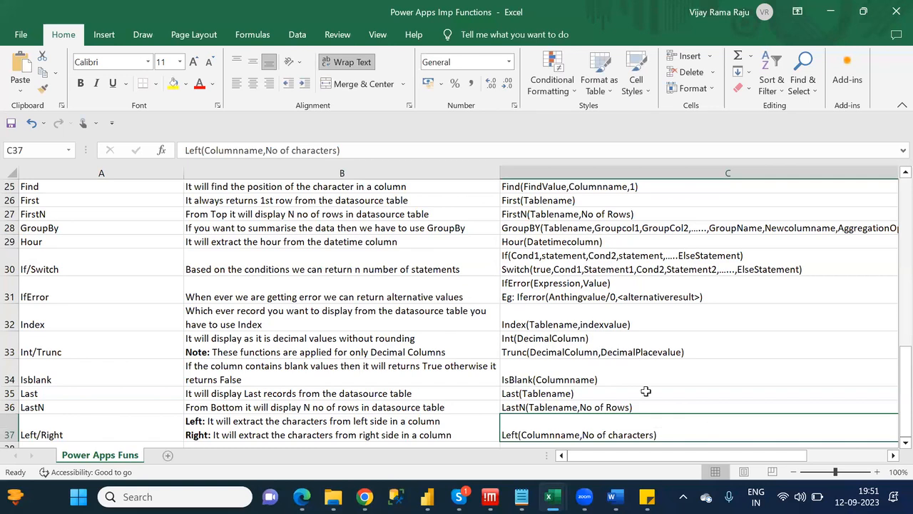
Add a second line to the C37 syntax reading "Right(Columnname,No of characters)".
click(360, 148)
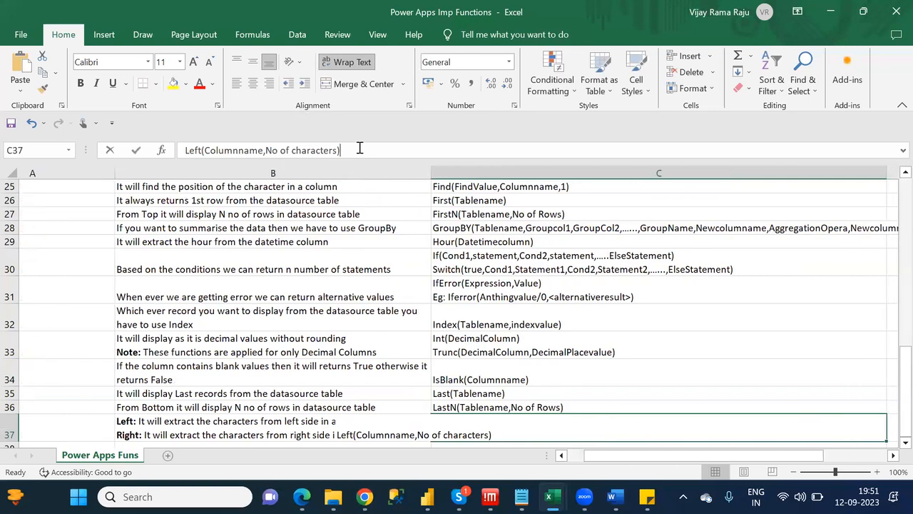
key(alt+Return)
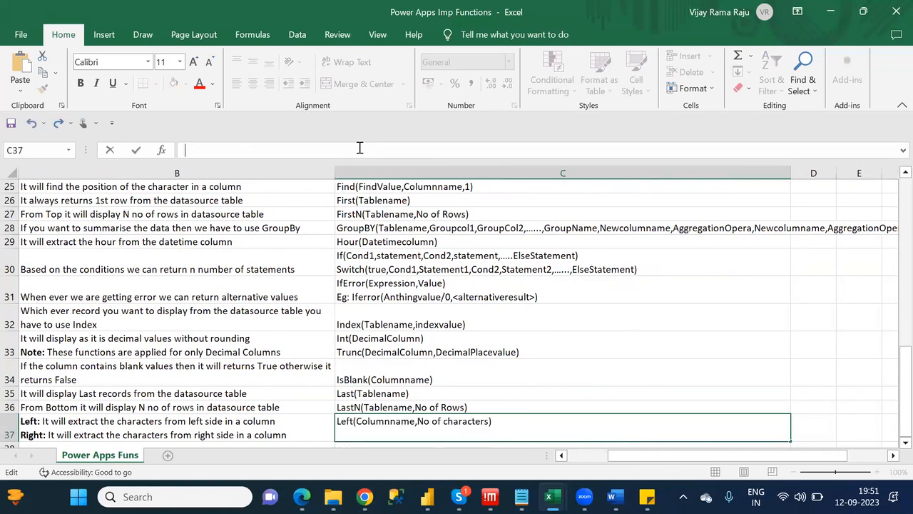
text(Rig)
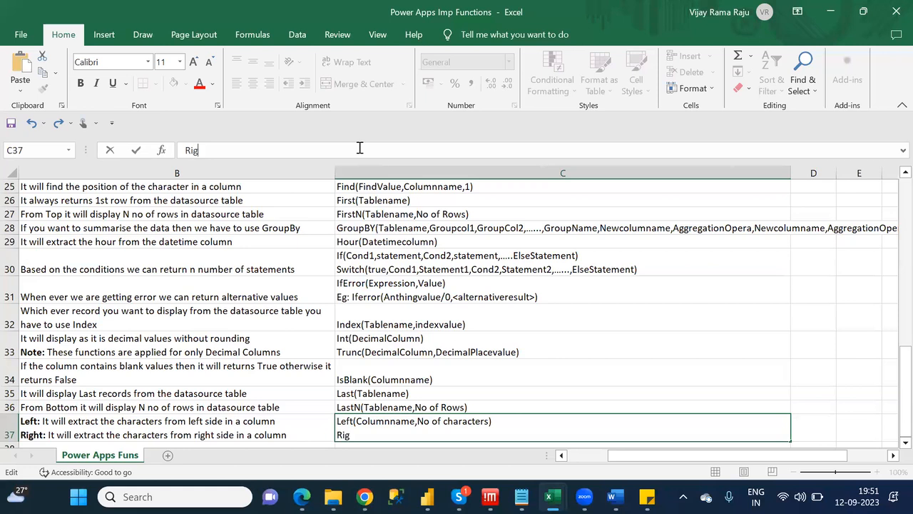
text(ht(Columnname )
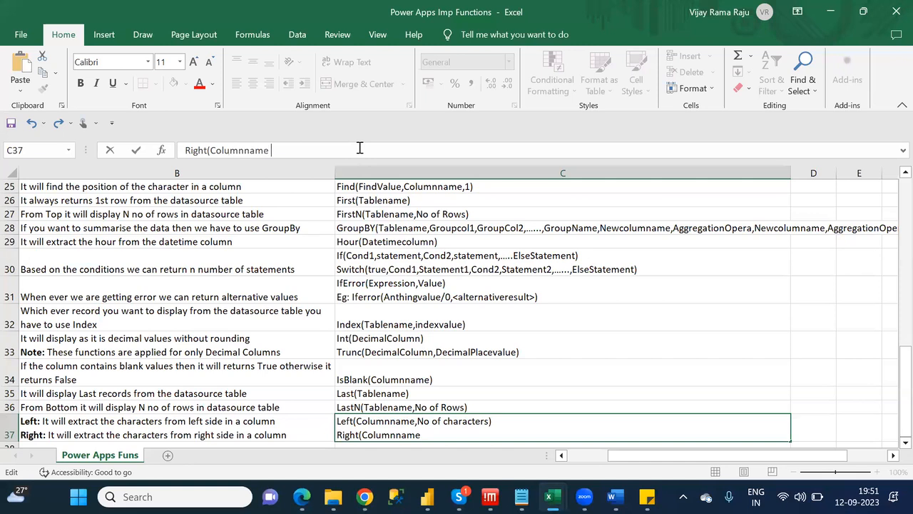
text(,No of characters)
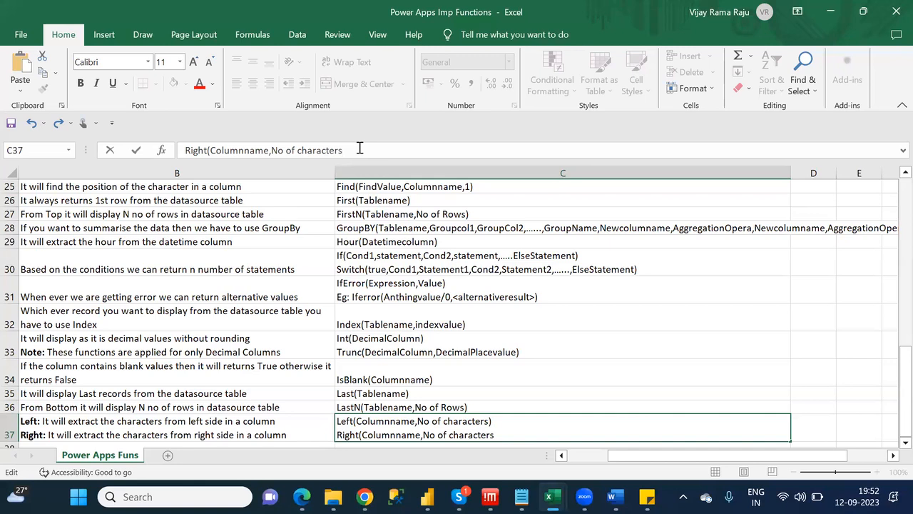
text())
click(255, 427)
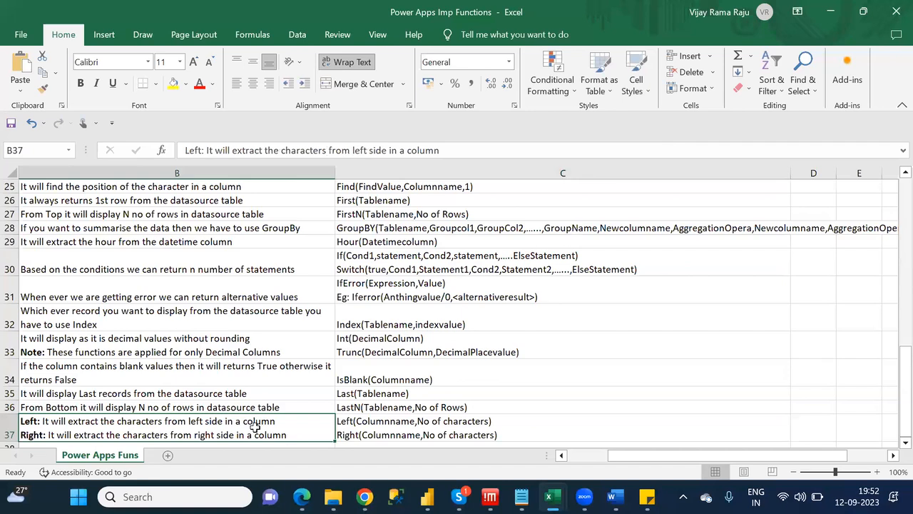
Check the L category in the Category_Wise_Functions notes in Notepad, and back in Excel enter "Len" in A38.
key(Return)
key(Left)
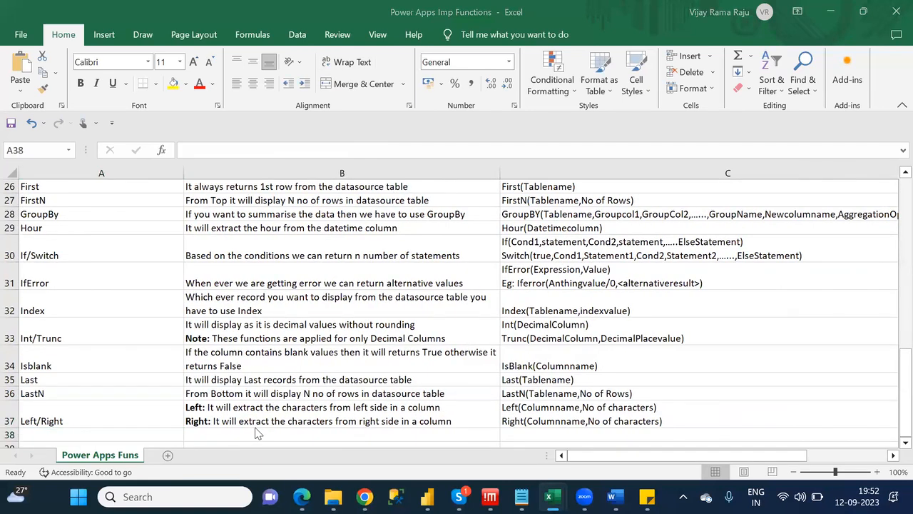
key(alt+Tab)
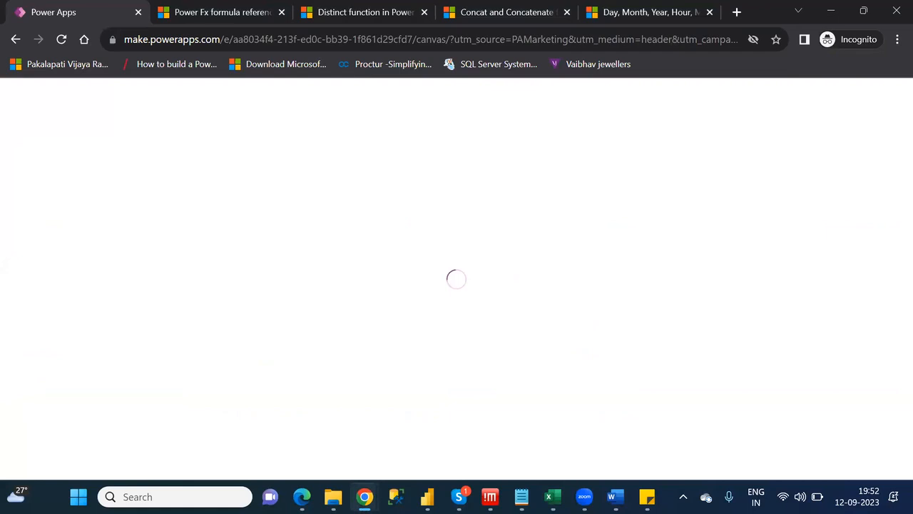
key(alt+Tab)
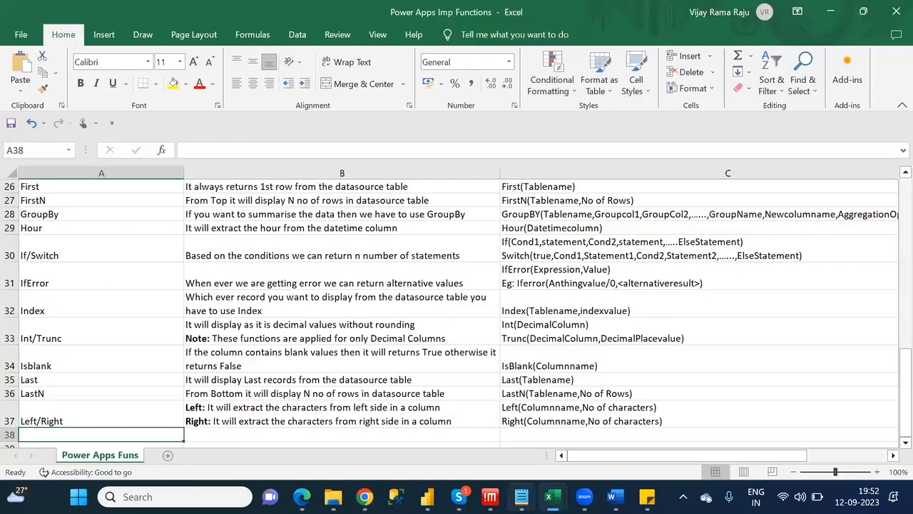
click(521, 497)
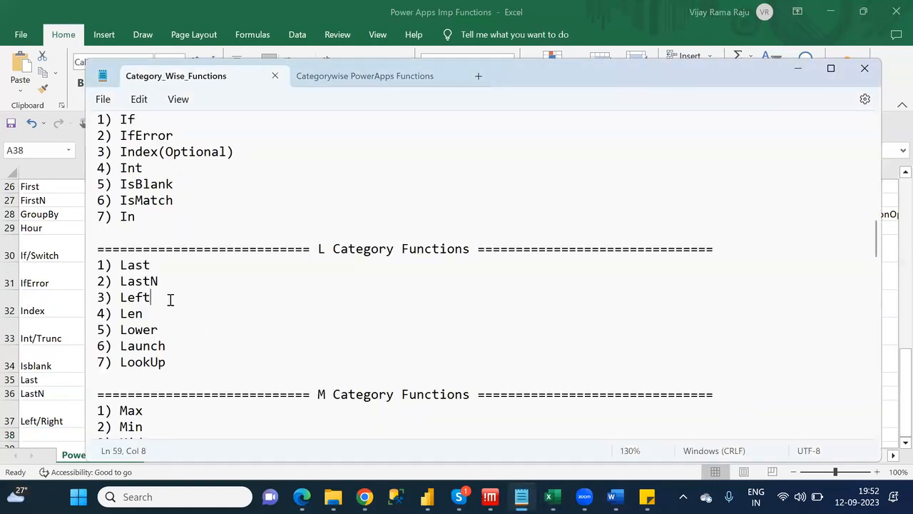
double_click(129, 318)
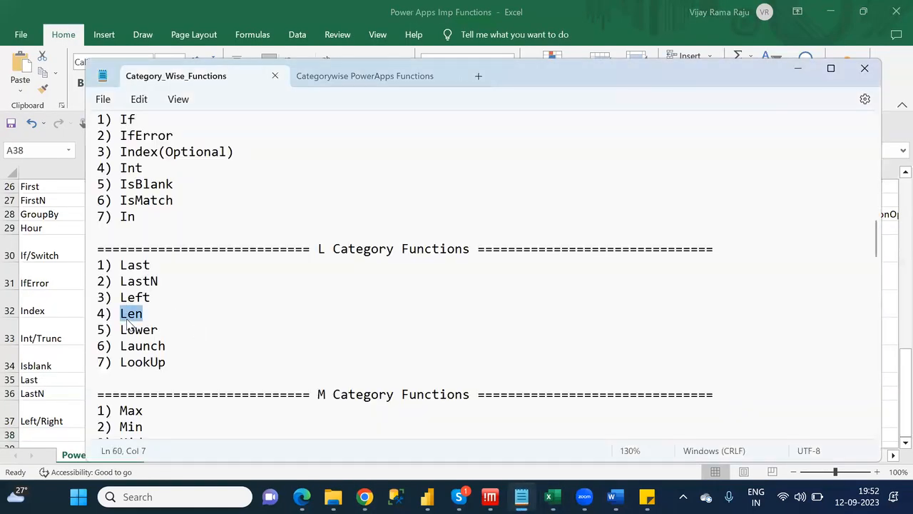
key(alt+Tab)
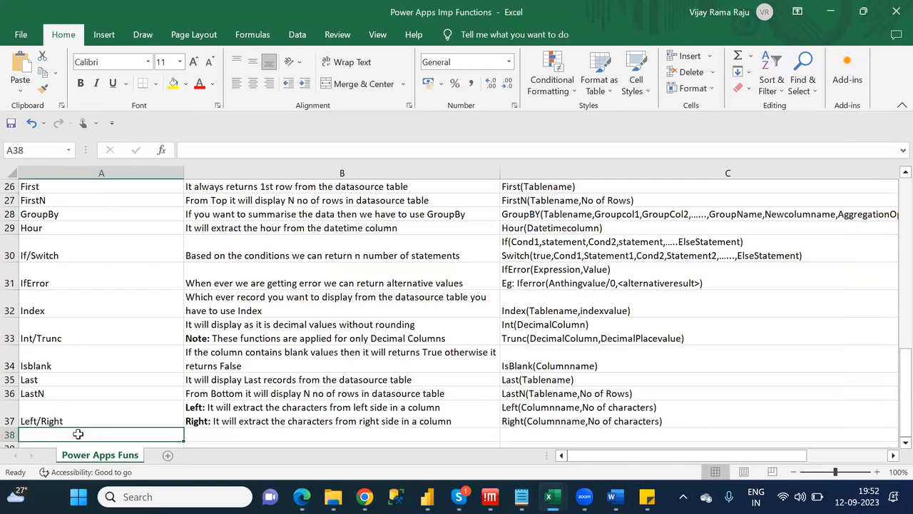
text(Len)
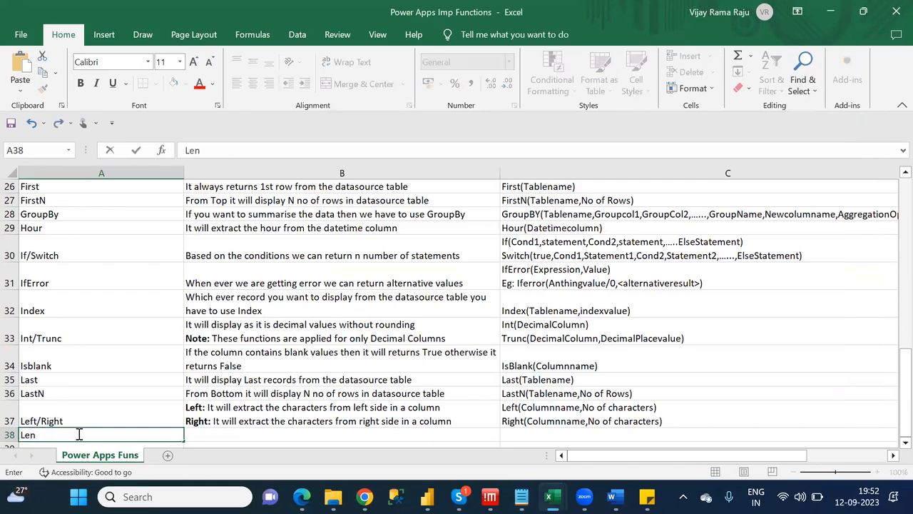
key(Tab)
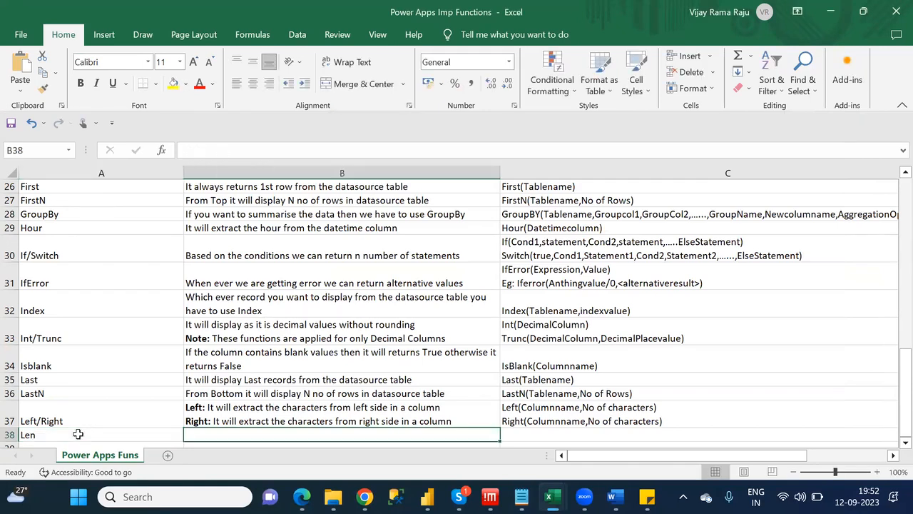
Enter the description "It will calculate total no of characters in a column" in B38.
text(It will calu)
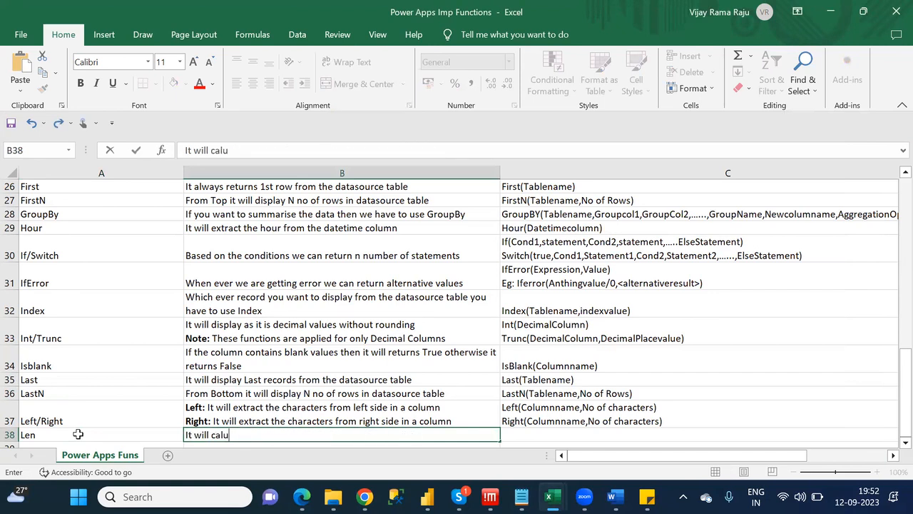
key(BackSpace)
text(cula)
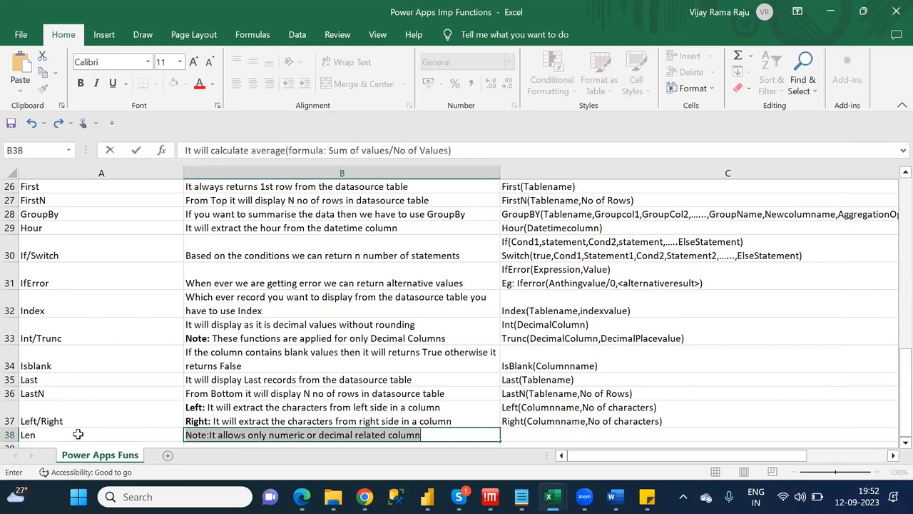
text(te total no of characters in a column)
key(Tab)
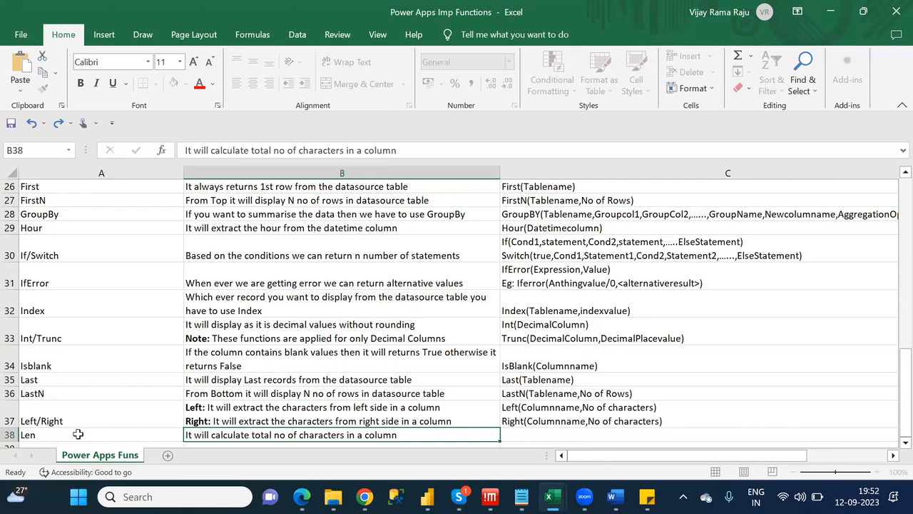
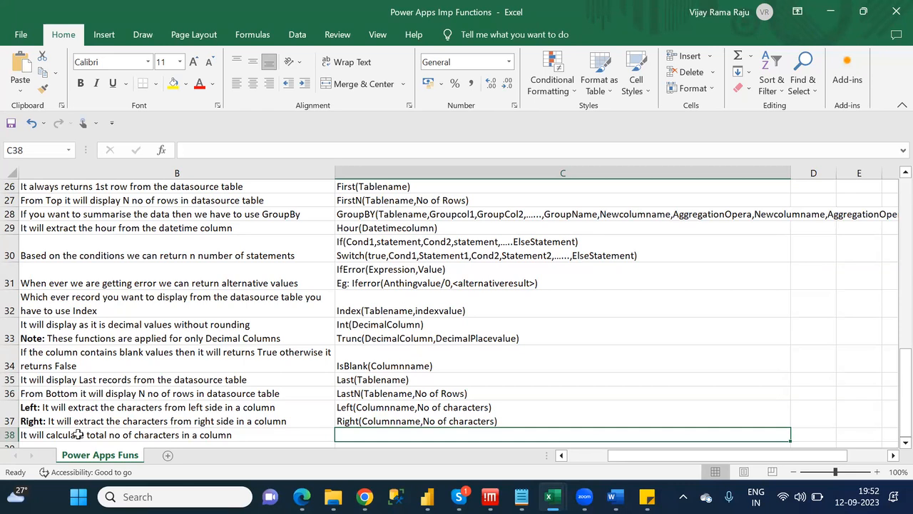
Enter the syntax "Len(Columnname)" in C38.
key(alt+Tab)
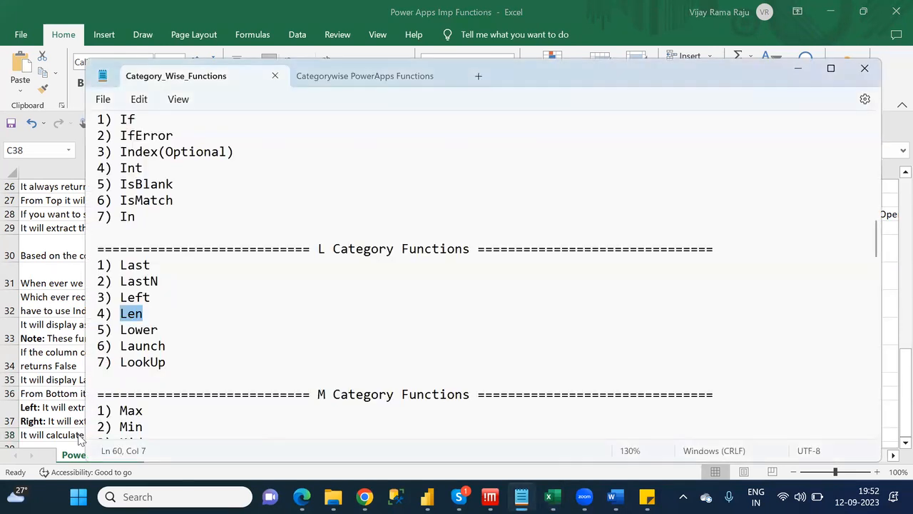
key(alt+Tab)
text(Len)
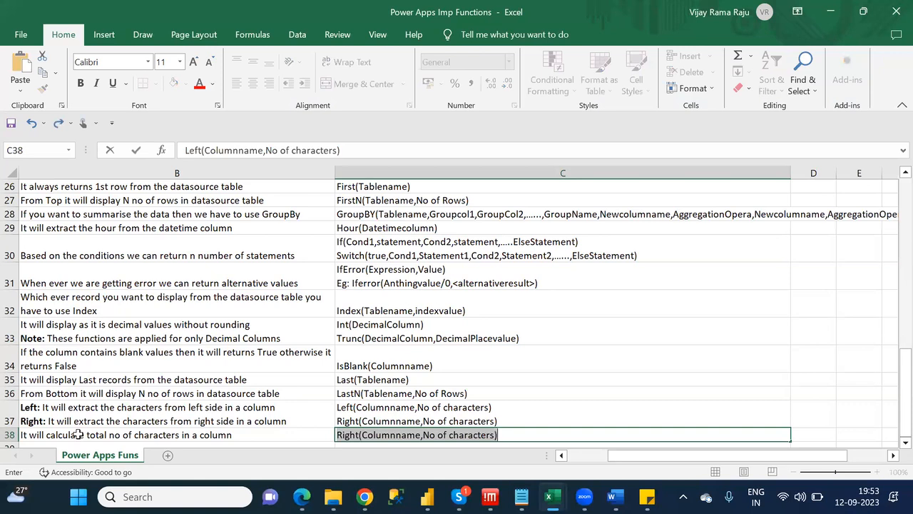
text(()
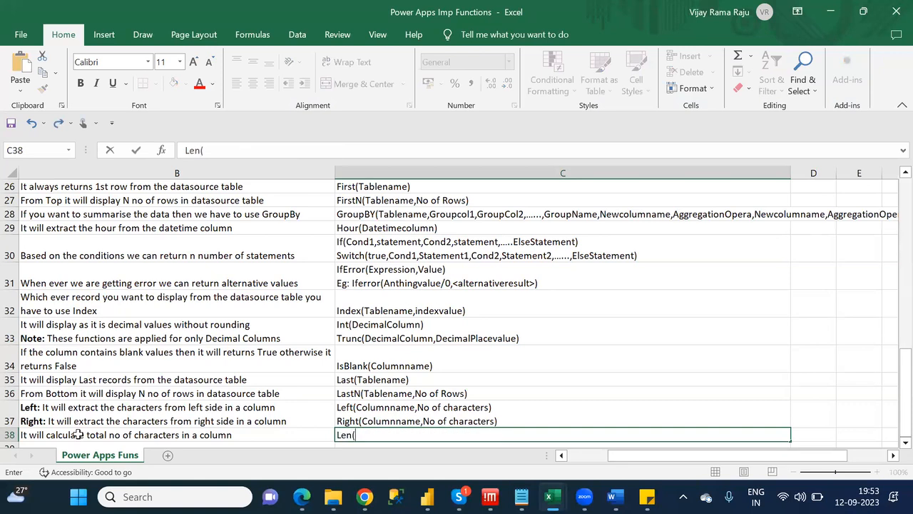
text(Columnname))
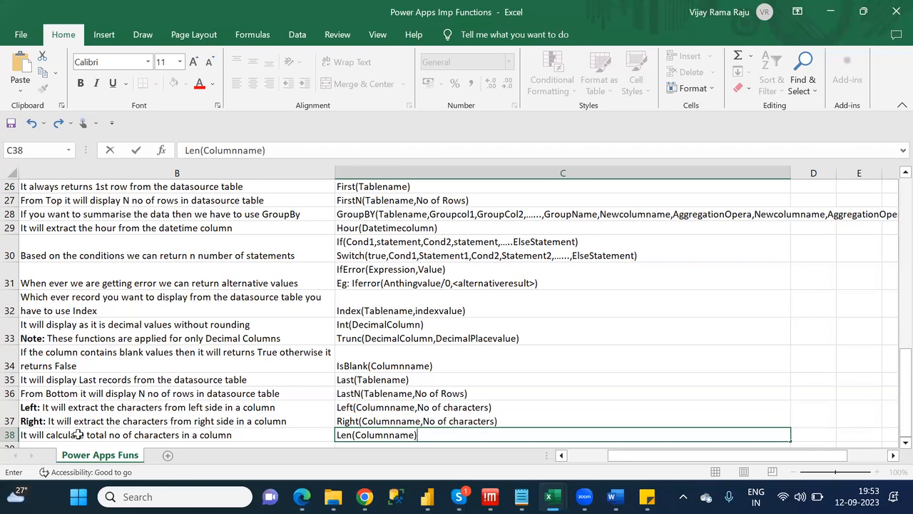
key(Return)
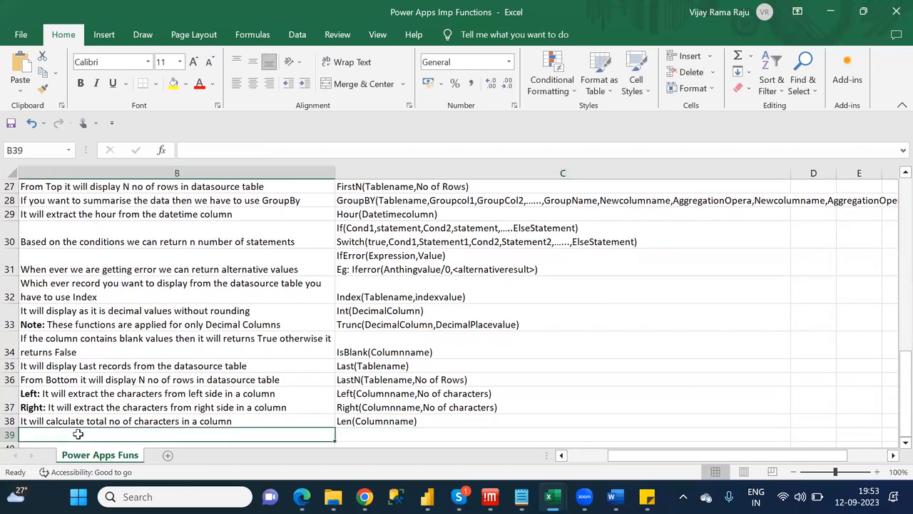
Check the next function in the Notepad list, and back in Excel enter "Lower/Upper" in A39.
key(Left)
key(alt+Tab)
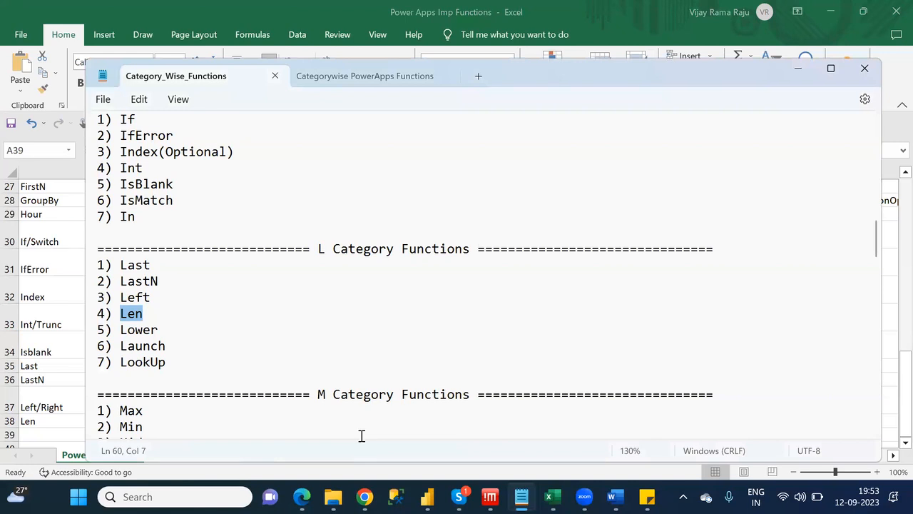
click(66, 433)
text(Lower/)
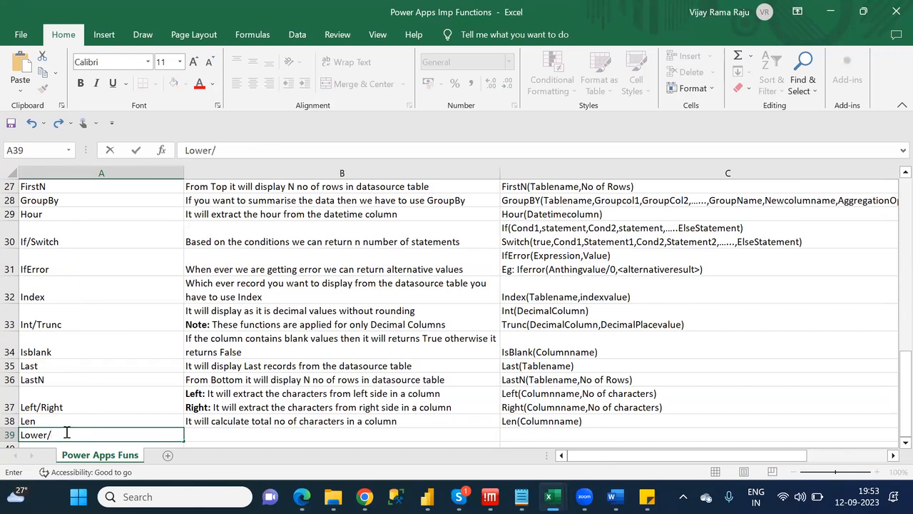
text(Upper)
key(Tab)
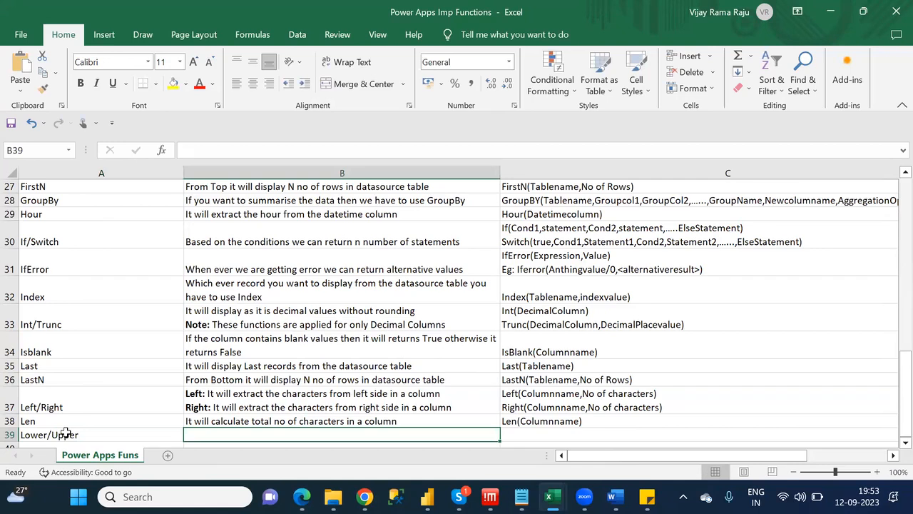
Enter a bold "Lower:" label in B39 followed by the regular text "It will convert into small letters in a column".
key(ctrl+b)
text(Lower)
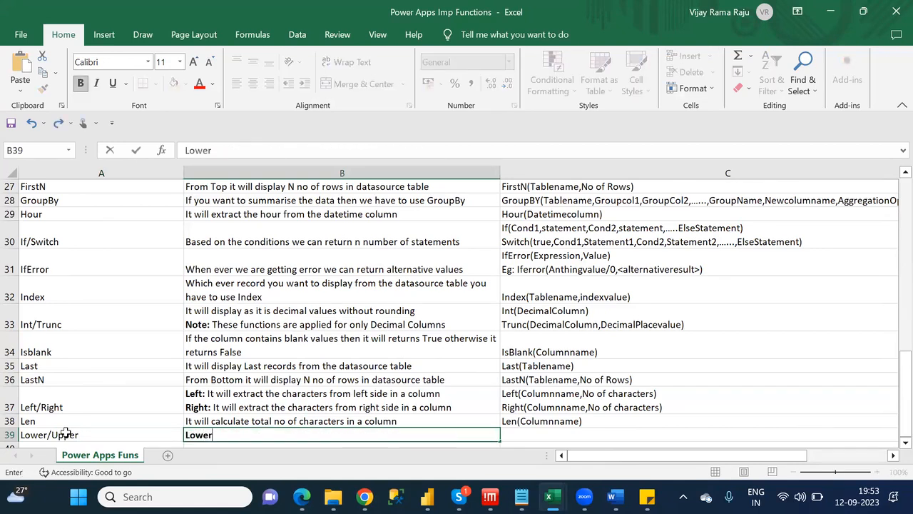
text(:)
key(ctrl+b)
text(It wi)
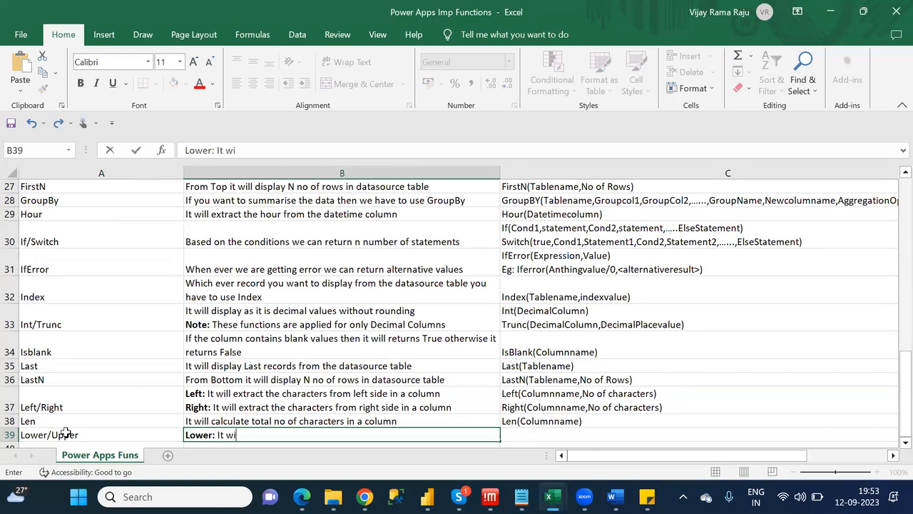
text(ll convert into small let)
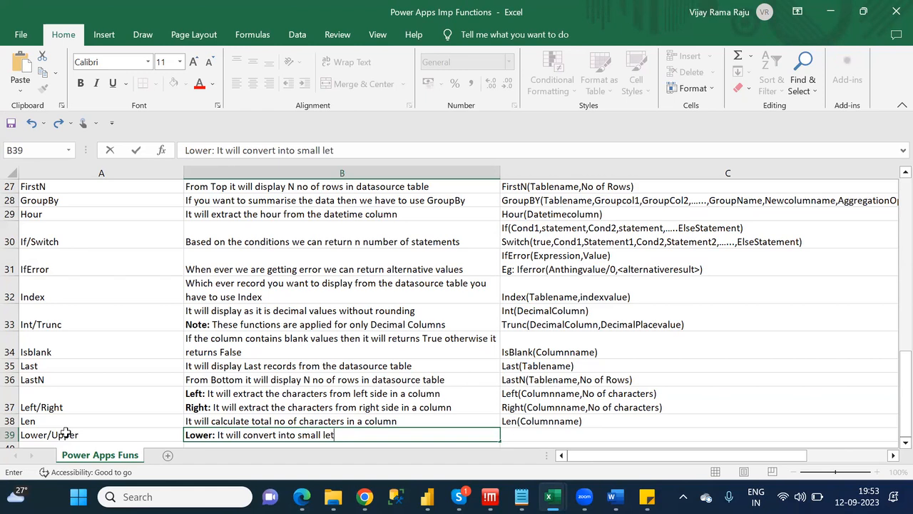
text(ters in a column)
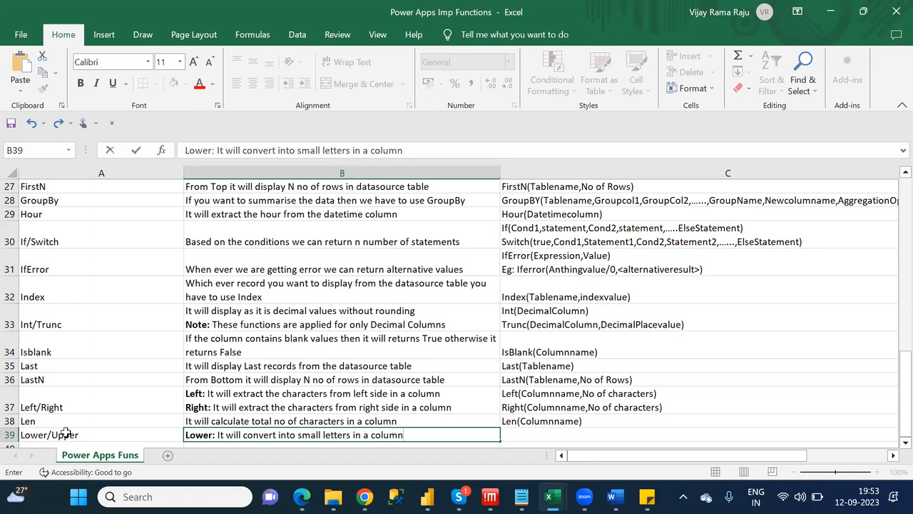
Add a second line to B39 with a bold "Upper:" label followed by the regular text "It will convert into capital letters in a column".
key(Escape)
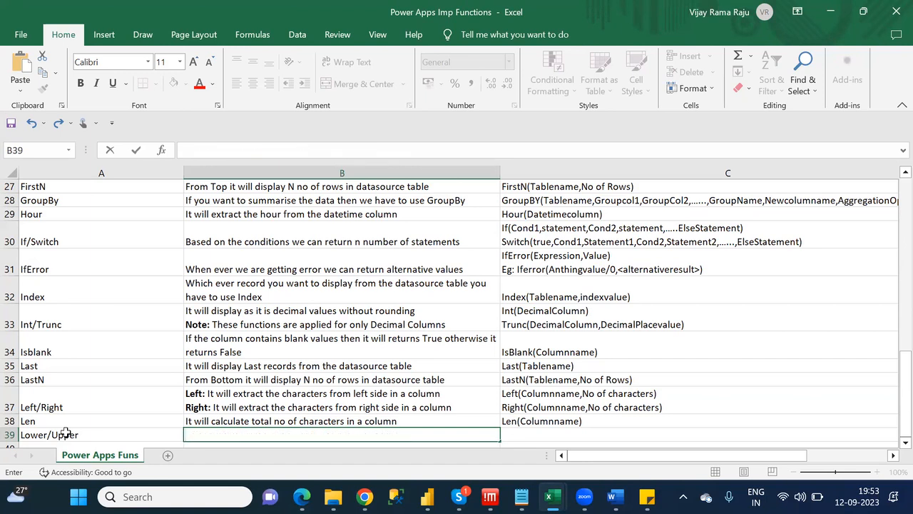
key(ctrl+b)
text(U)
text(pper:)
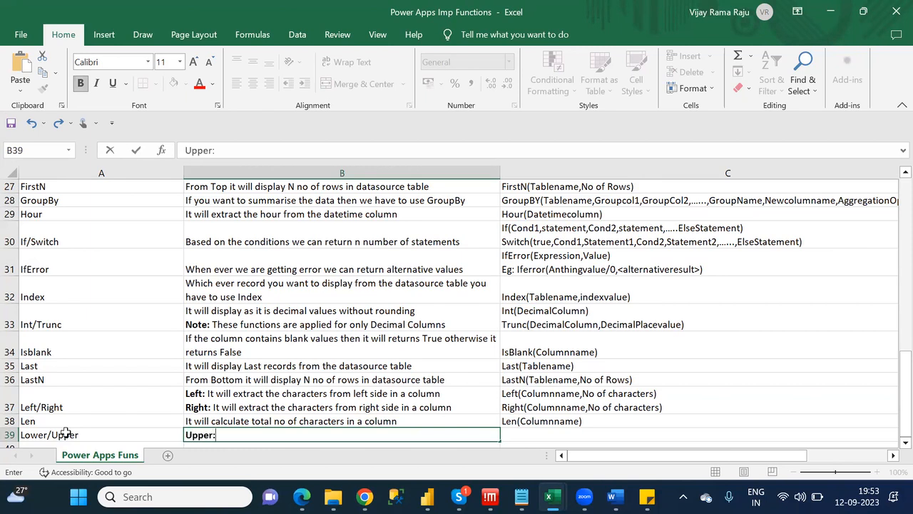
key(ctrl+b)
text(It will )
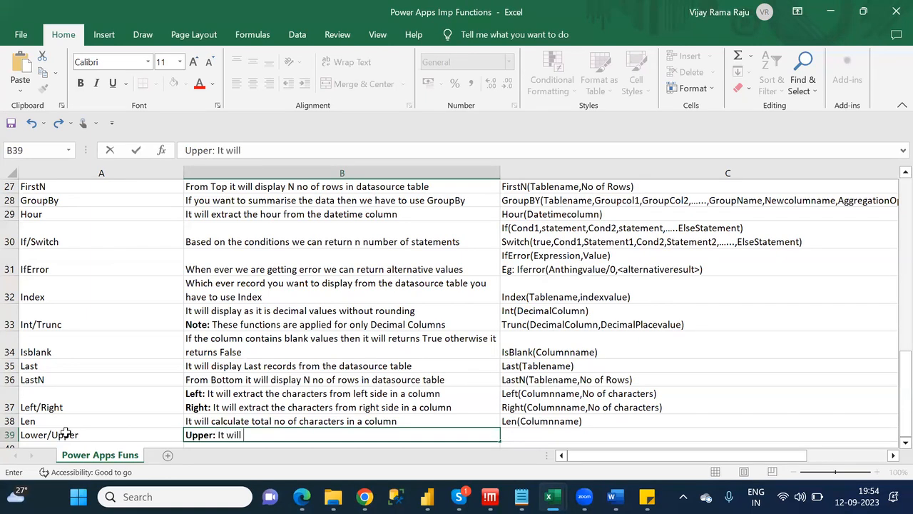
text(convert into)
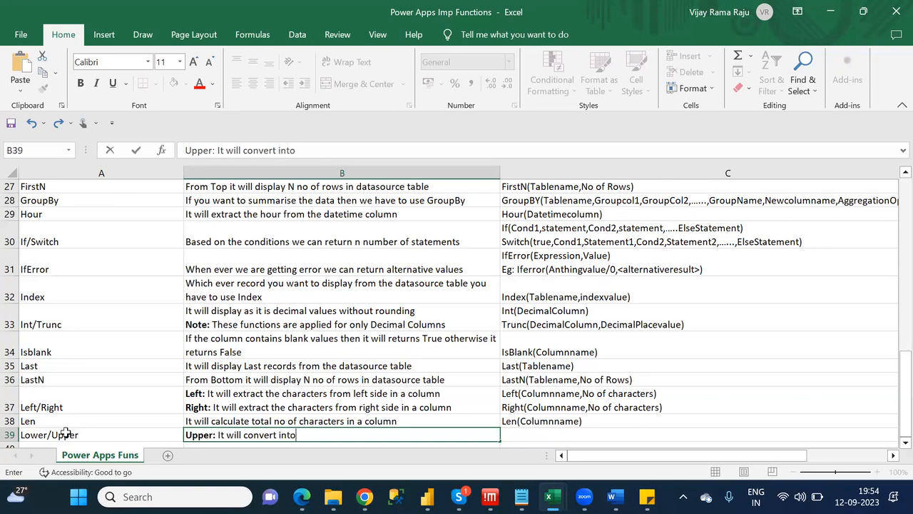
text( cha)
key(BackSpace)
key(BackSpace)
text(apital letter )
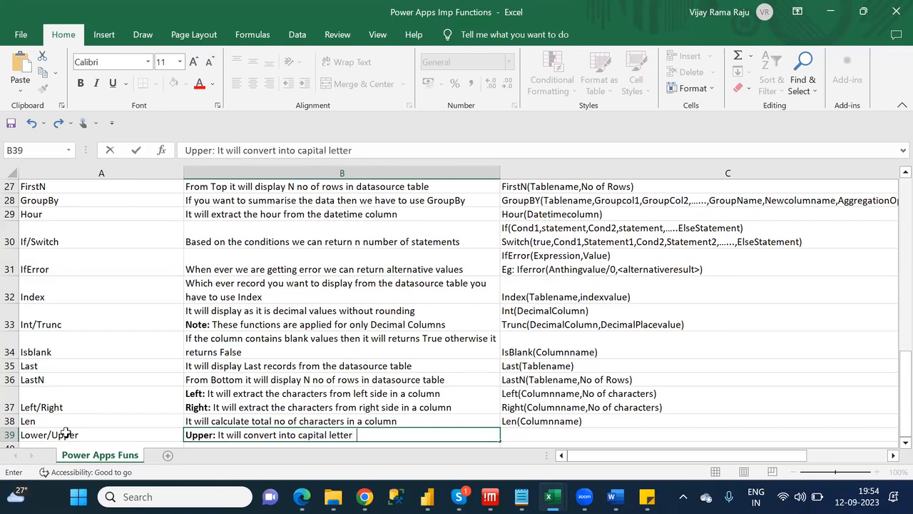
text( in a c olumn)
key(ctrl+Return)
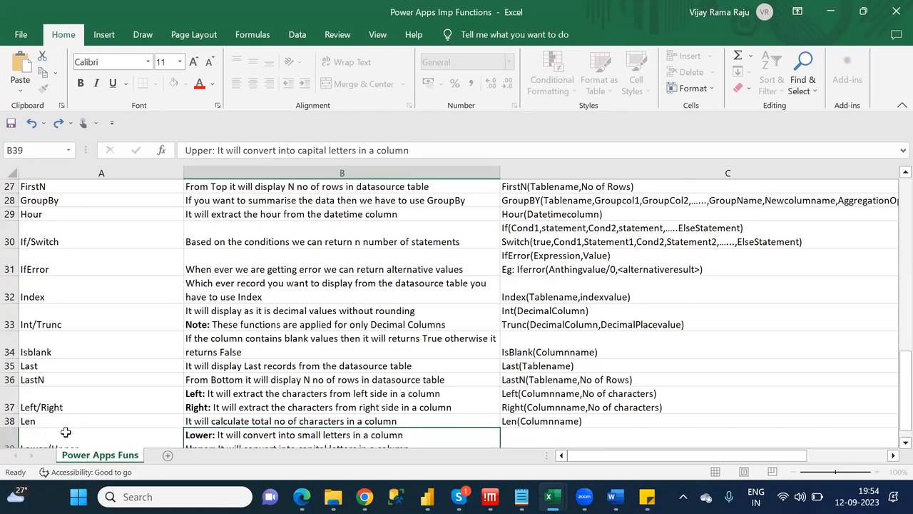
Enter the syntaxes "Lower(Columnname)" and "Upper(Columnname)" on separate lines in C39.
key(Tab)
text(Lower(Columnname))
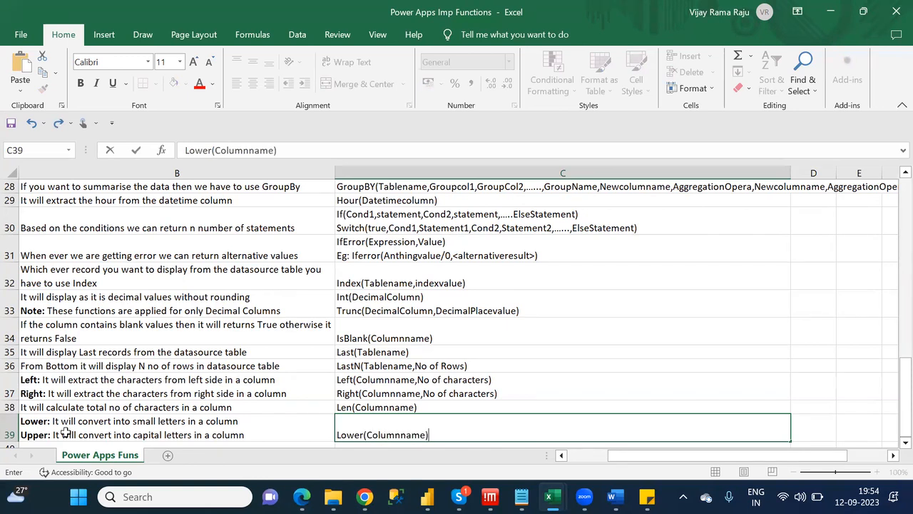
key(BackSpace)
key(BackSpace)
key(BackSpace)
key(BackSpace)
key(BackSpace)
key(BackSpace)
key(BackSpace)
key(BackSpace)
key(BackSpace)
key(BackSpace)
key(BackSpace)
key(BackSpace)
key(BackSpace)
key(BackSpace)
key(BackSpace)
key(BackSpace)
key(BackSpace)
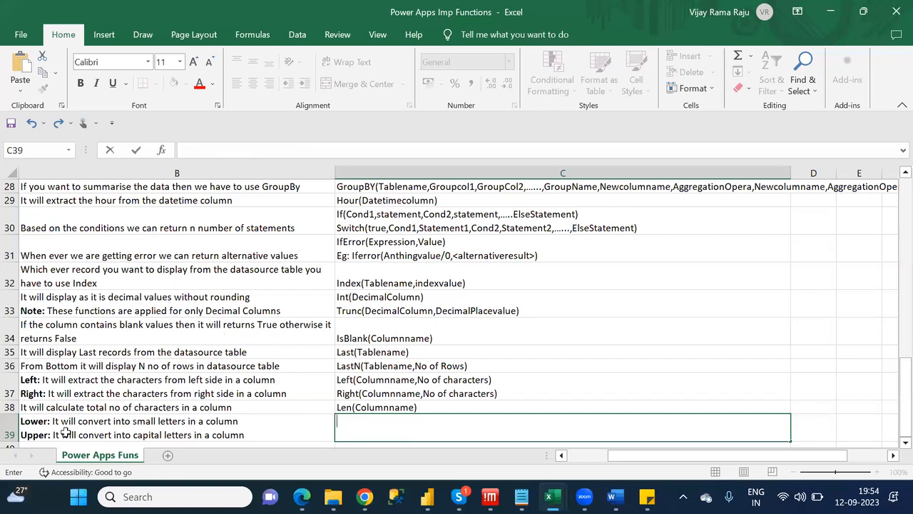
text(Upper)
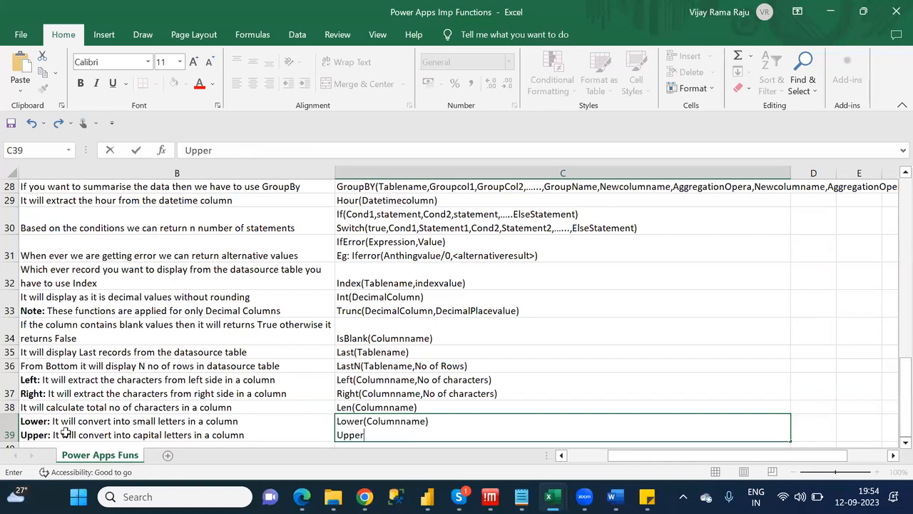
text((Columnname)
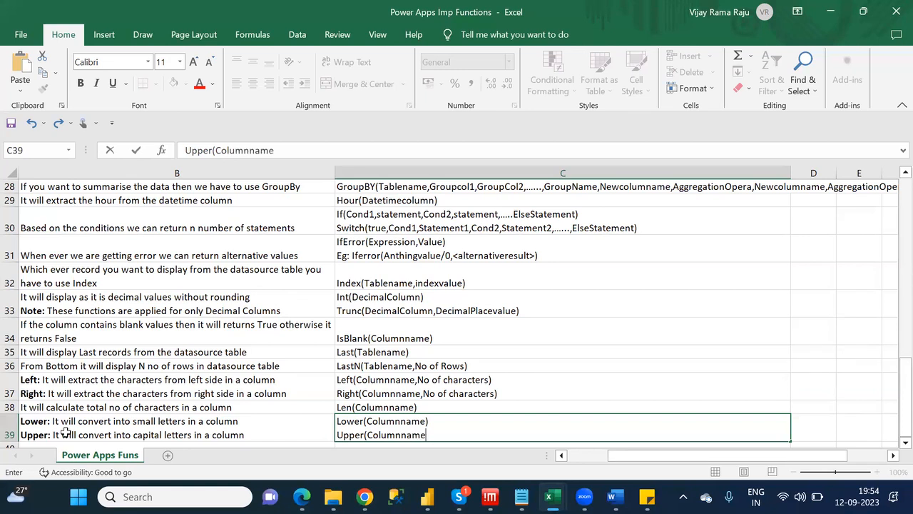
text())
key(ctrl+Return)
key(Return)
Check the next function in the Notepad list, and back in Excel enter "Launch" in A40.
click(64, 432)
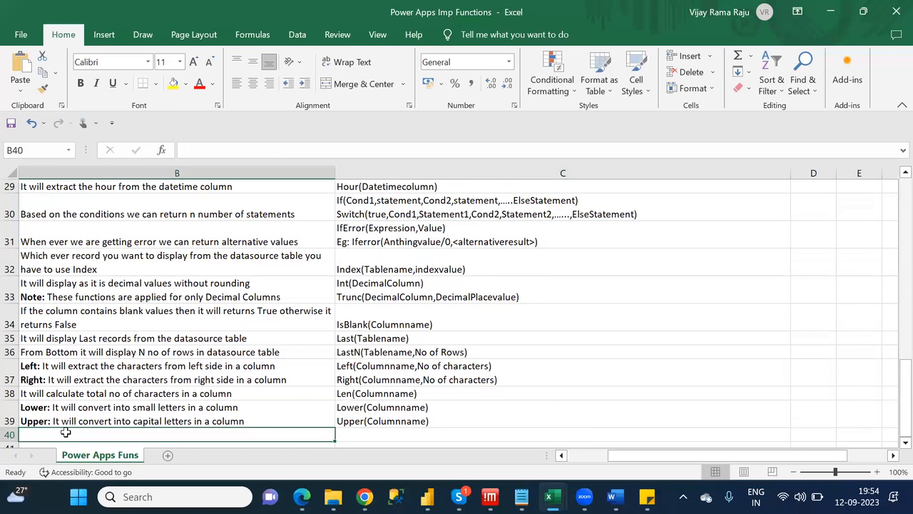
key(Left)
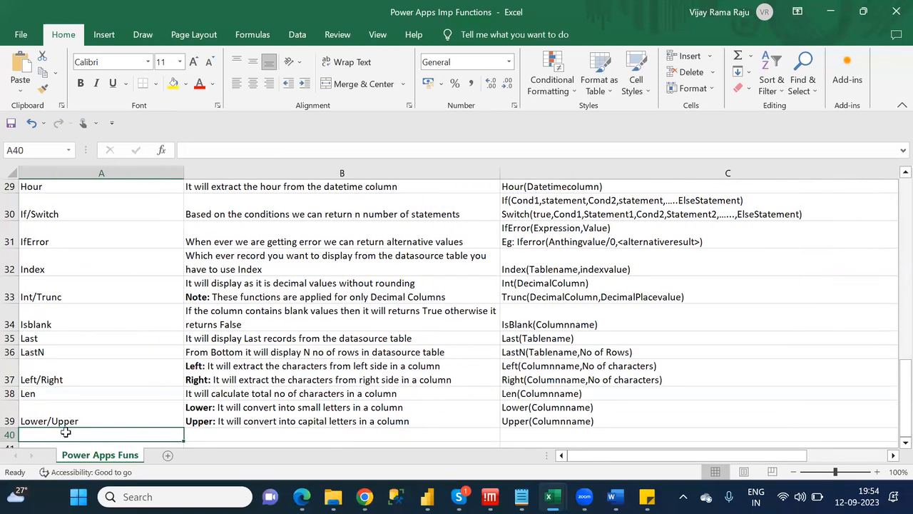
key(alt+Tab)
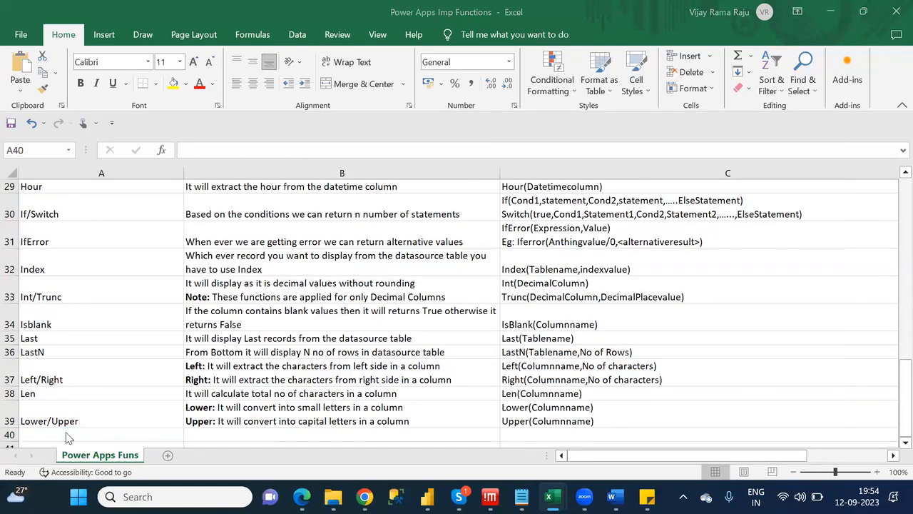
key(alt+Tab)
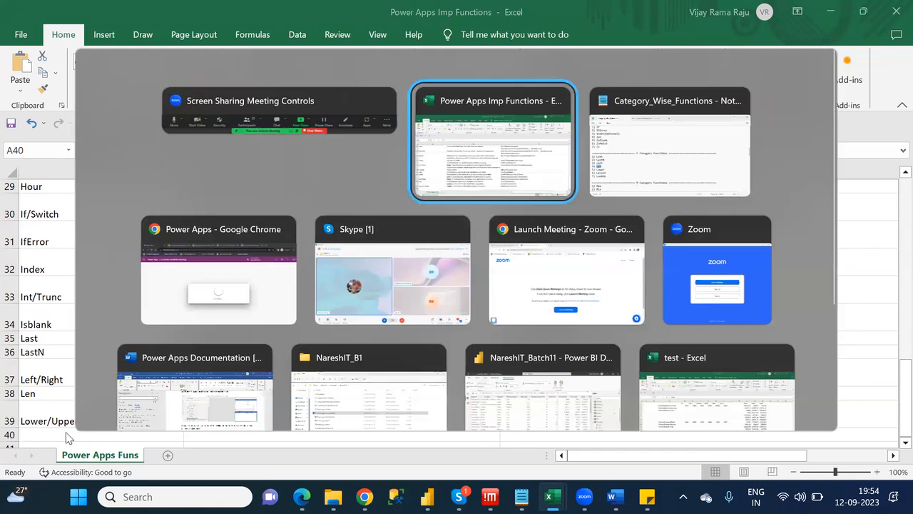
key(alt+Tab)
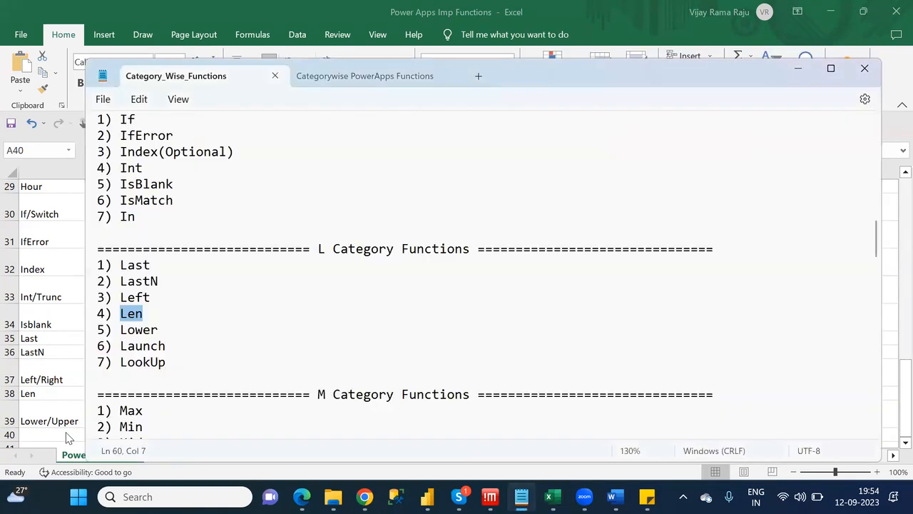
key(Down)
key(Down)
key(alt+Tab)
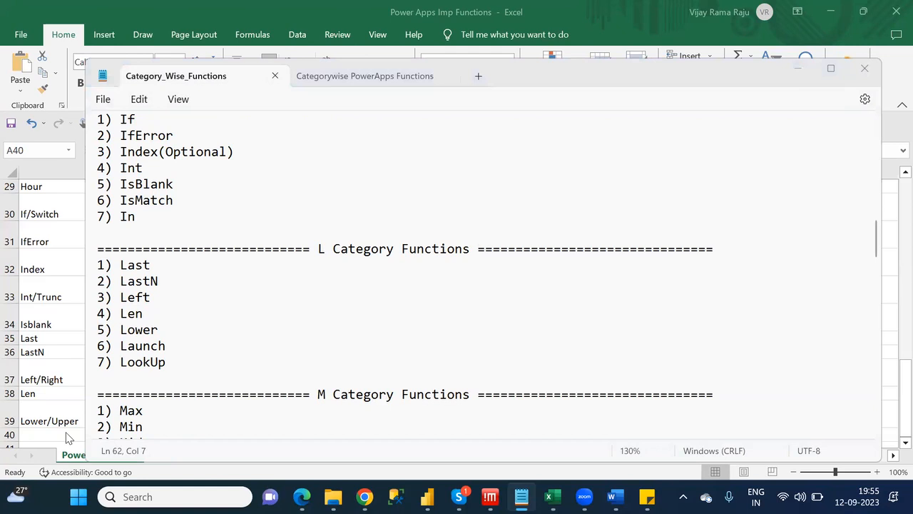
key(alt+Tab)
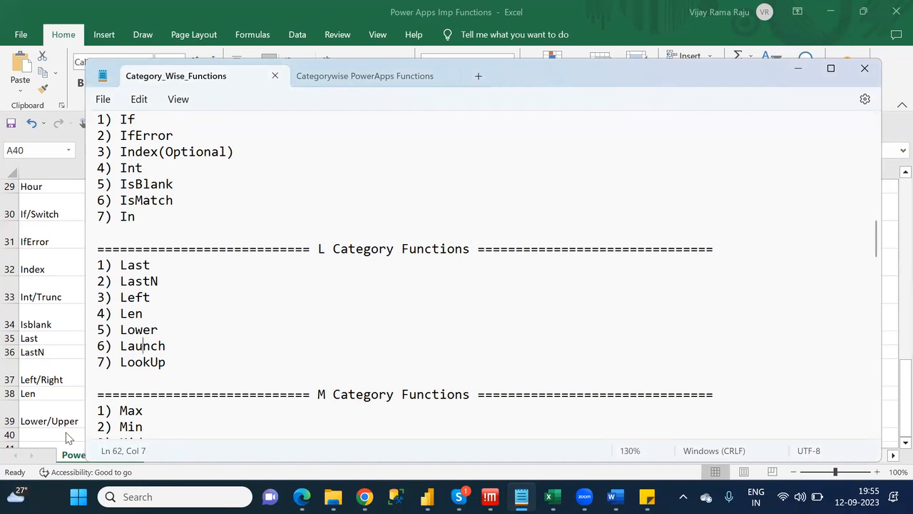
click(68, 437)
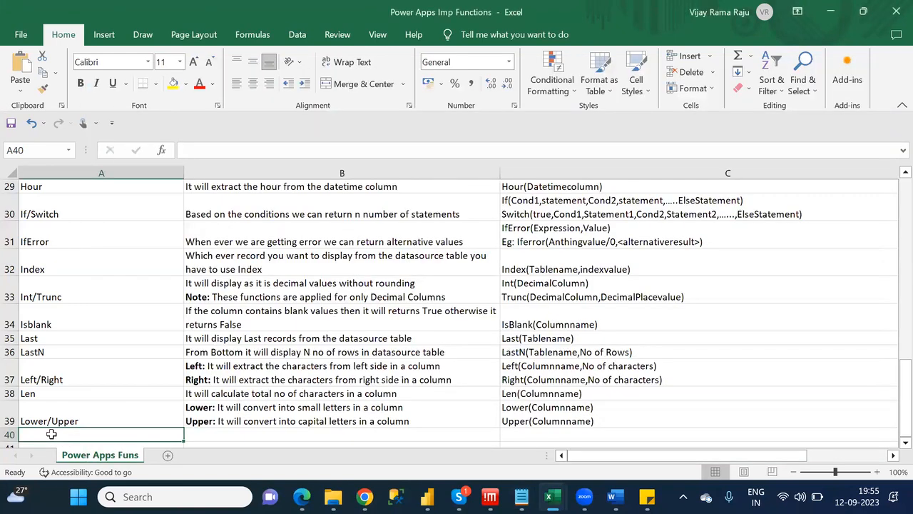
text(Launch)
key(Tab)
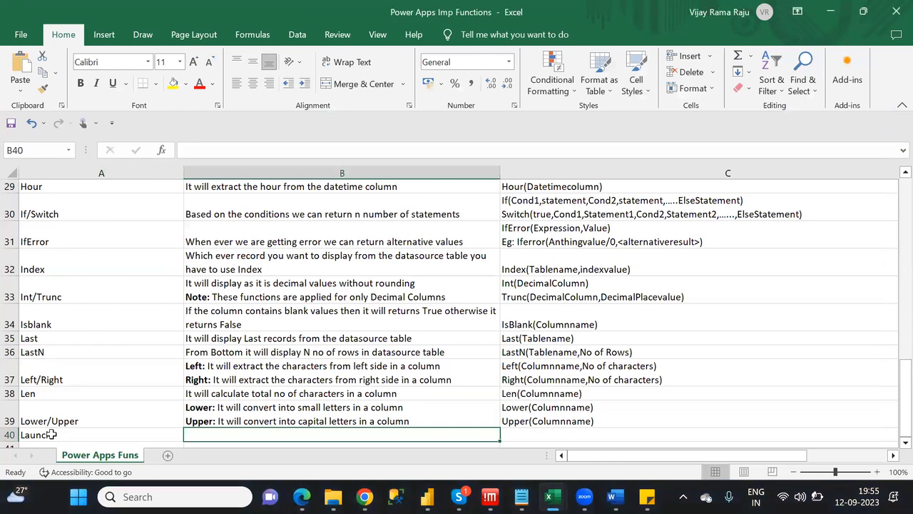
Enter the description "What ever url you mentioned that it will open in a new tab" in B40.
text(It wil)
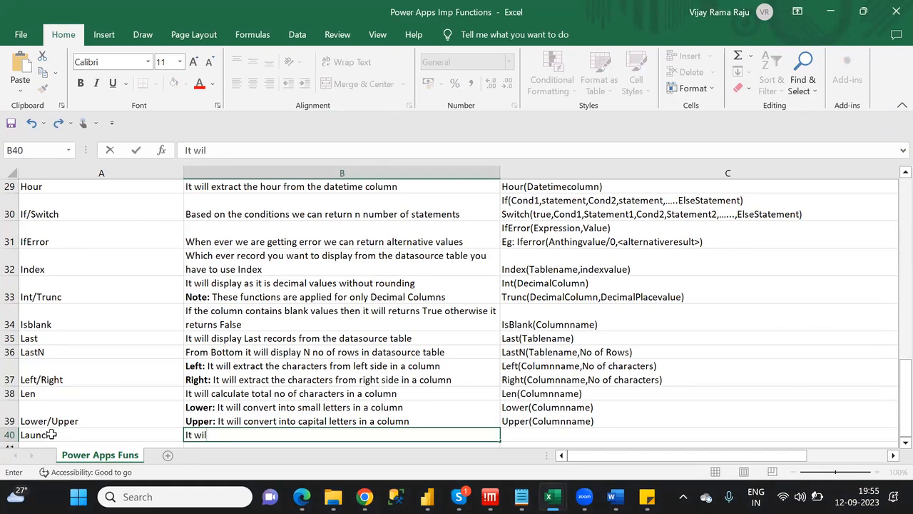
key(BackSpace)
key(BackSpace)
key(BackSpace)
key(BackSpace)
key(BackSpace)
key(BackSpace)
text(What ever url you mentioned that it will open in a)
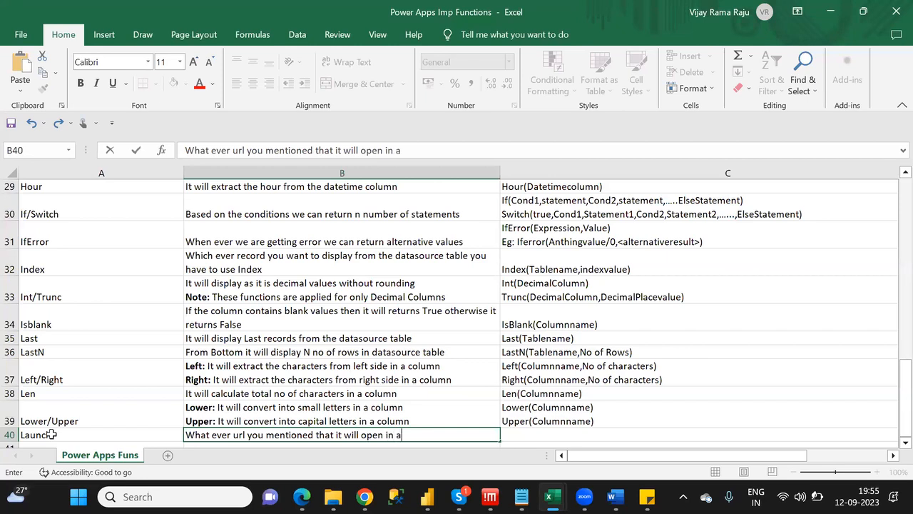
text( new tabl)
key(BackSpace)
key(Tab)
Enter the syntax Launch("url") in C40.
text(Lau)
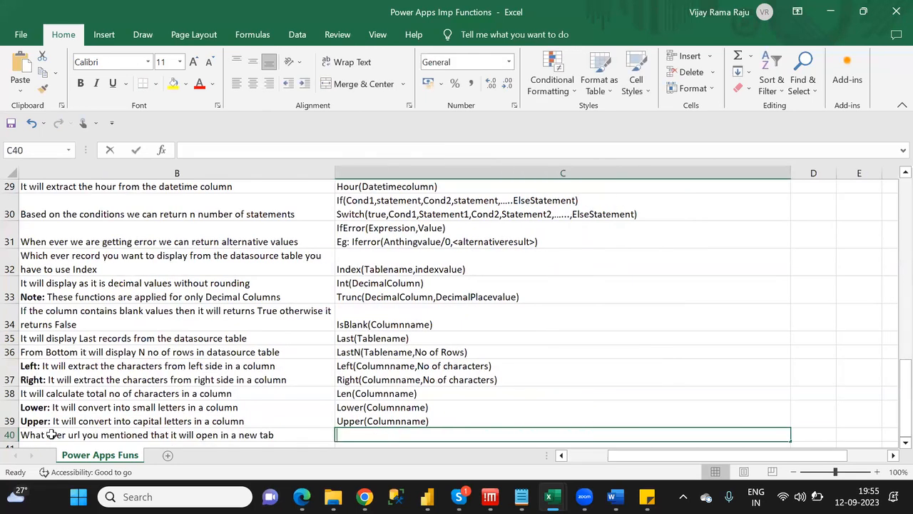
text(nc)
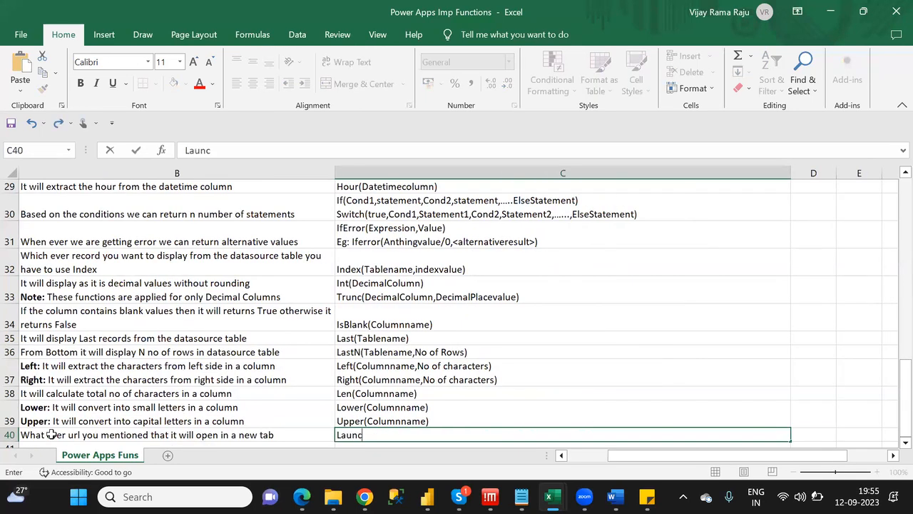
text(h("")
click(51, 435)
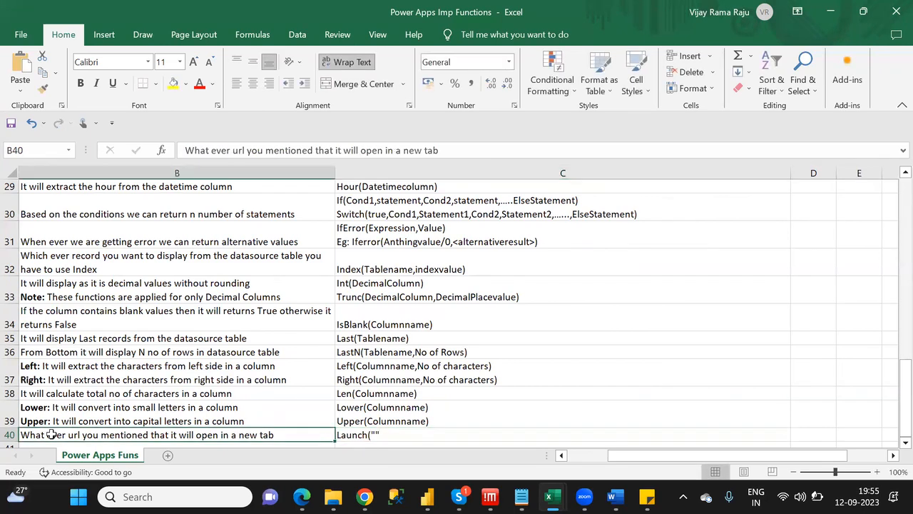
click(374, 435)
click(224, 149)
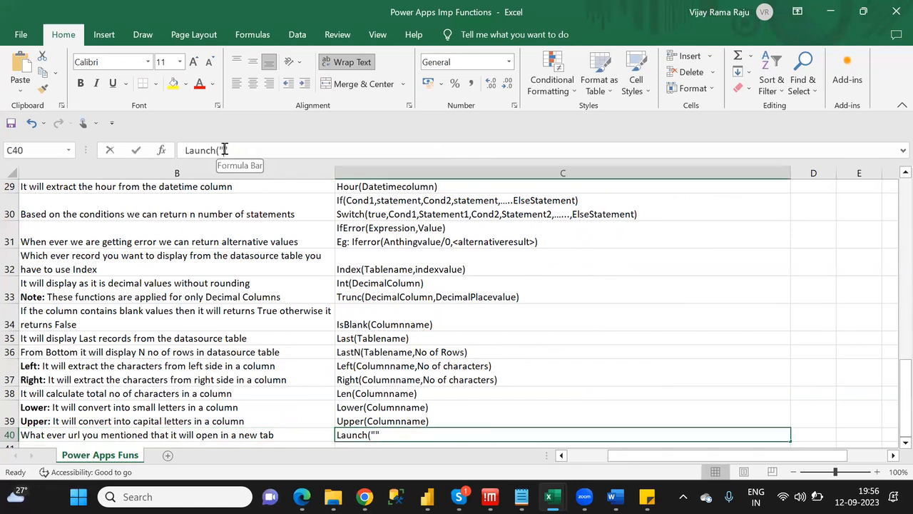
text(url")
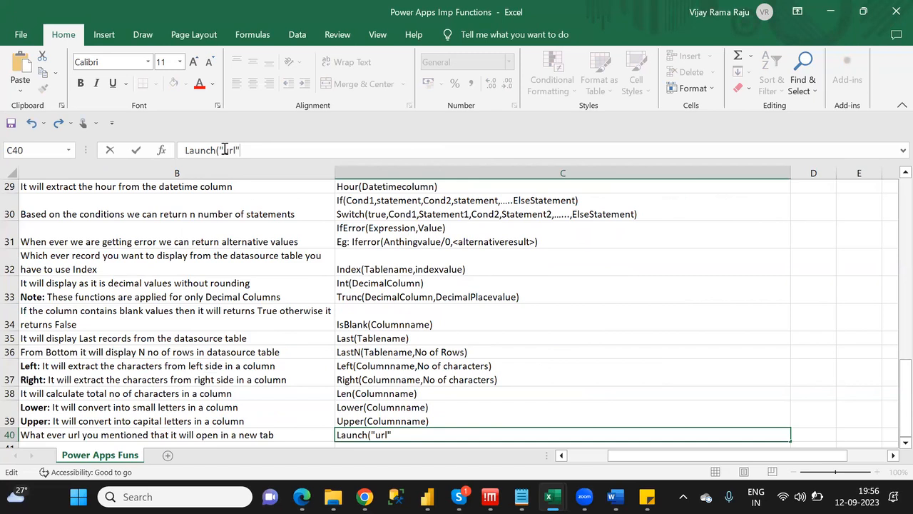
text())
click(267, 434)
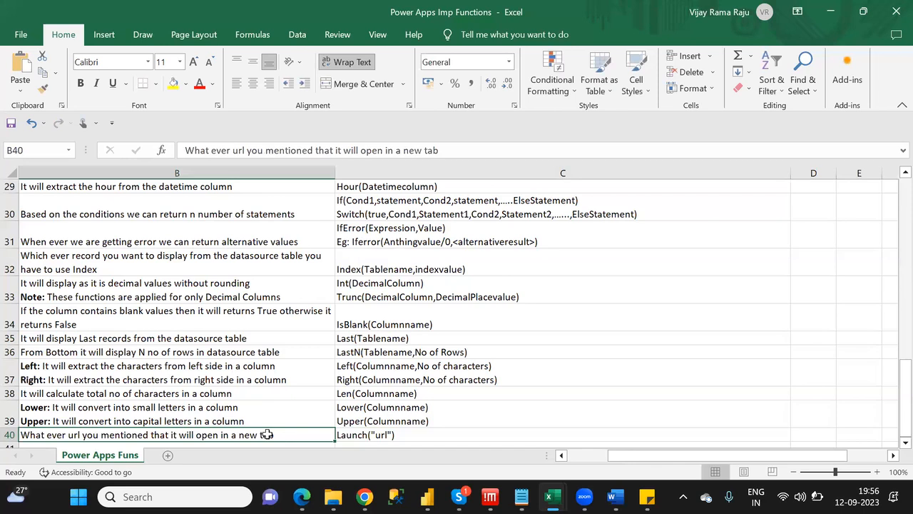
Look up the function after Launch in the Notepad list, and back in Excel enter "Lookup" in A41.
key(Return)
key(Left)
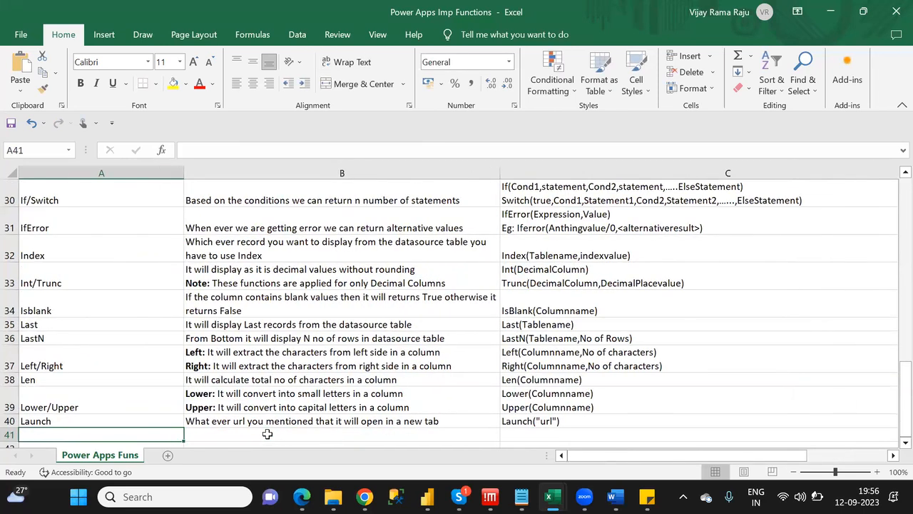
key(alt+Tab)
key(alt+Tab)
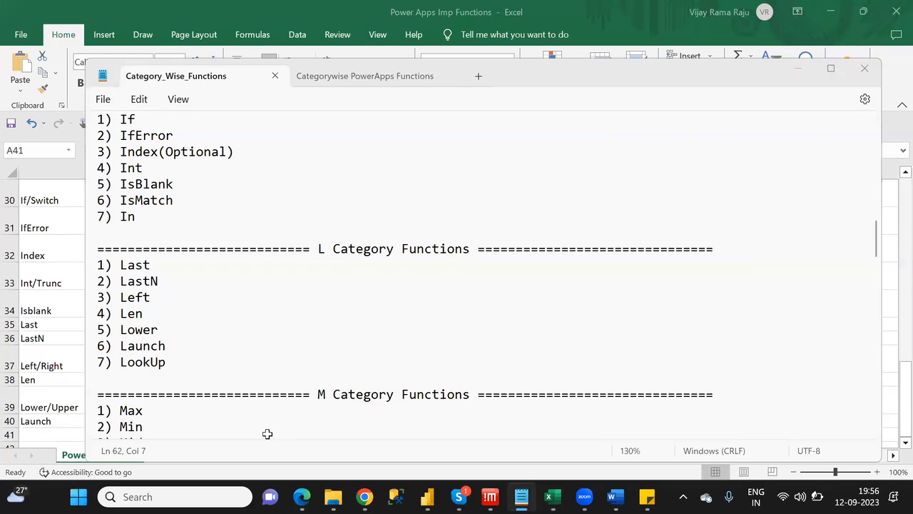
key(alt+Tab)
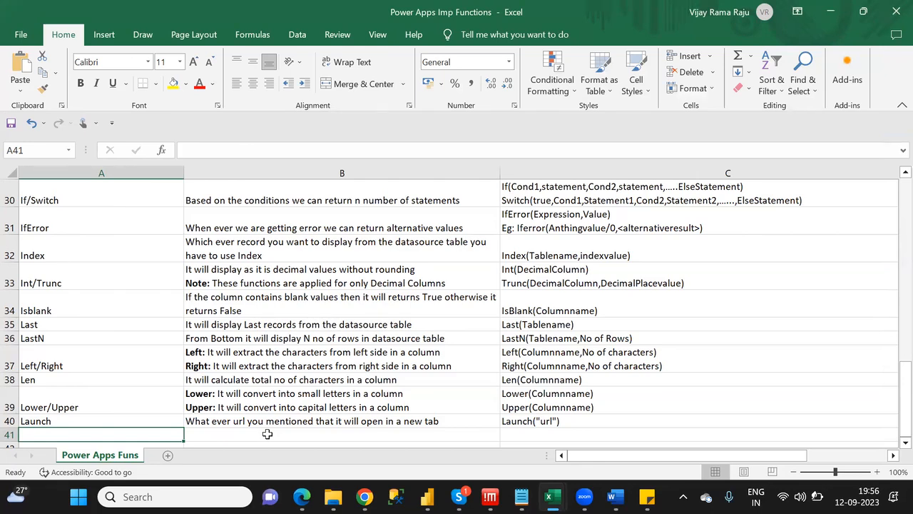
text(L)
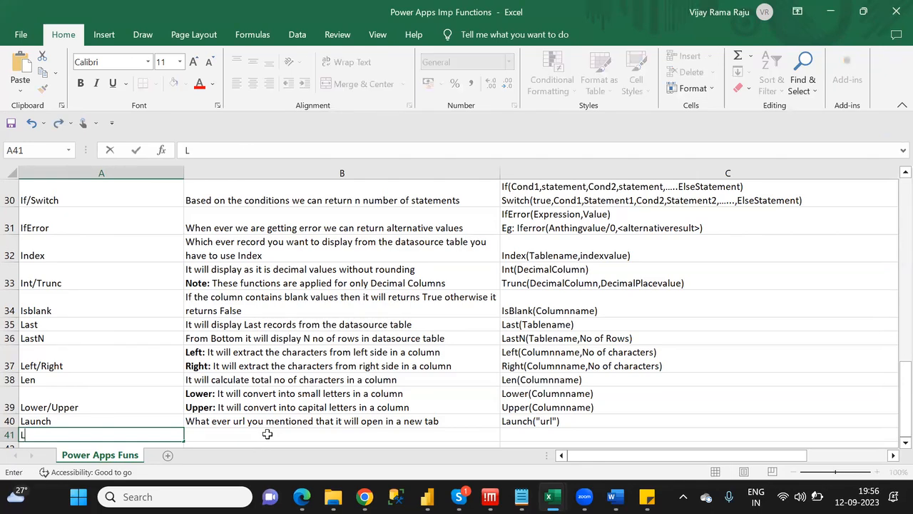
text(ookup)
click(267, 434)
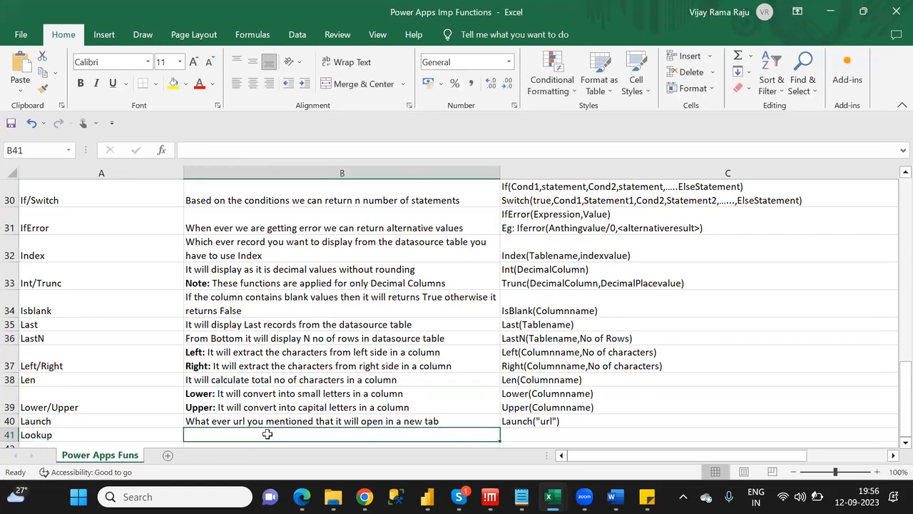
Enter the description "It will acts like where condition" for Lookup in B41, without any note line.
text(It)
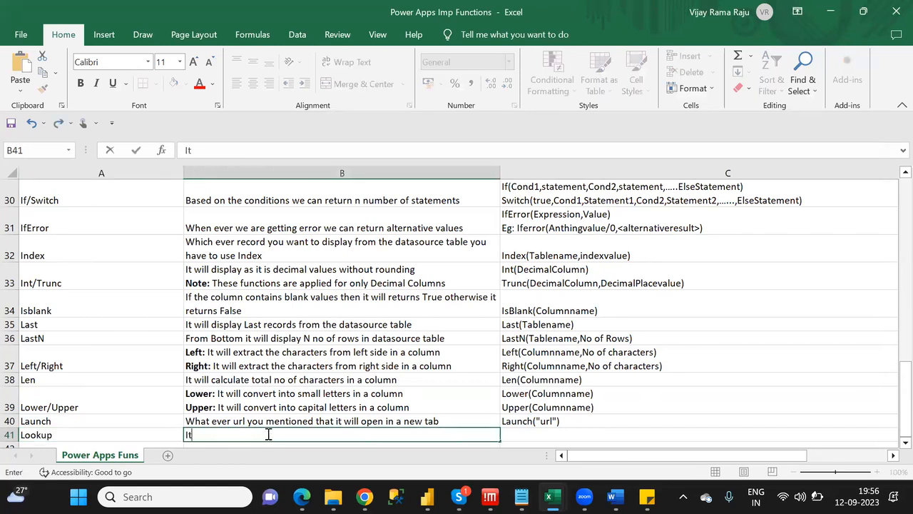
key(BackSpace)
drag(900, 416, 893, 465)
click(207, 435)
text(It will acts like where condition)
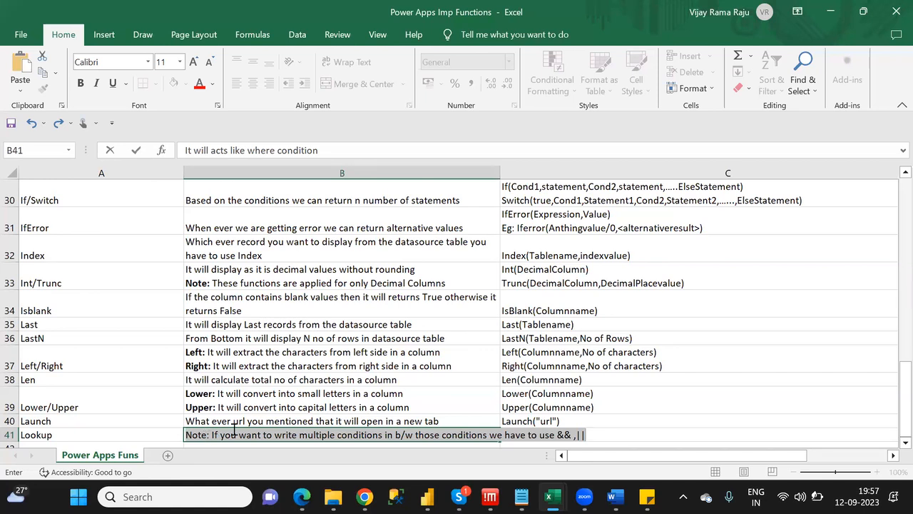
key(Delete)
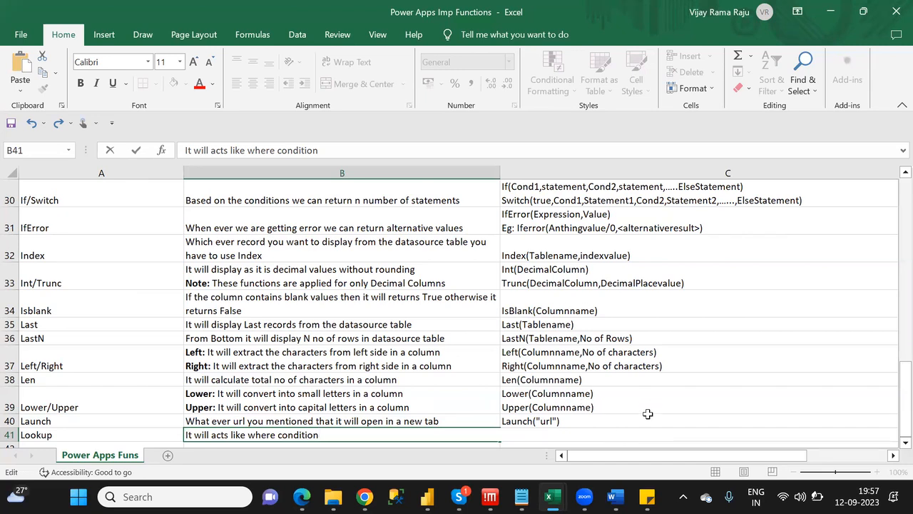
click(648, 418)
Enter the syntax Lookup(tablename,Cond1,Cond2,...) in C41.
click(591, 435)
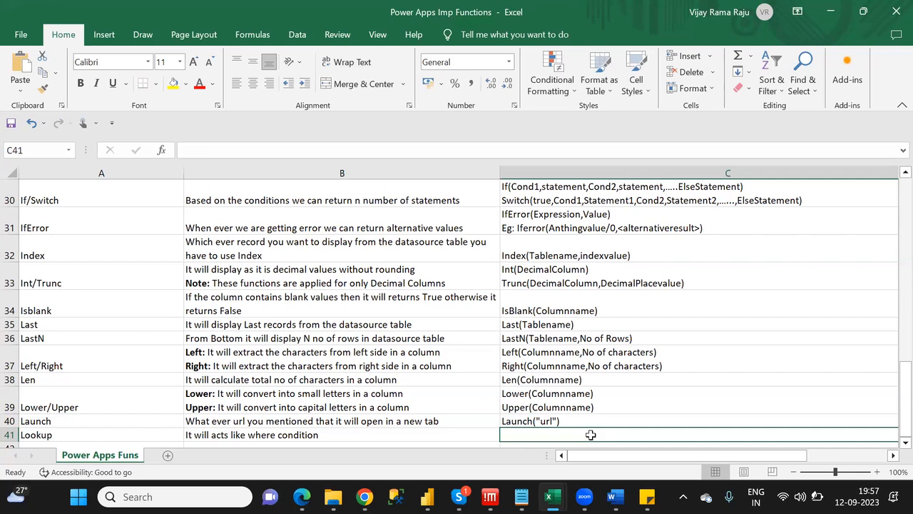
click(203, 146)
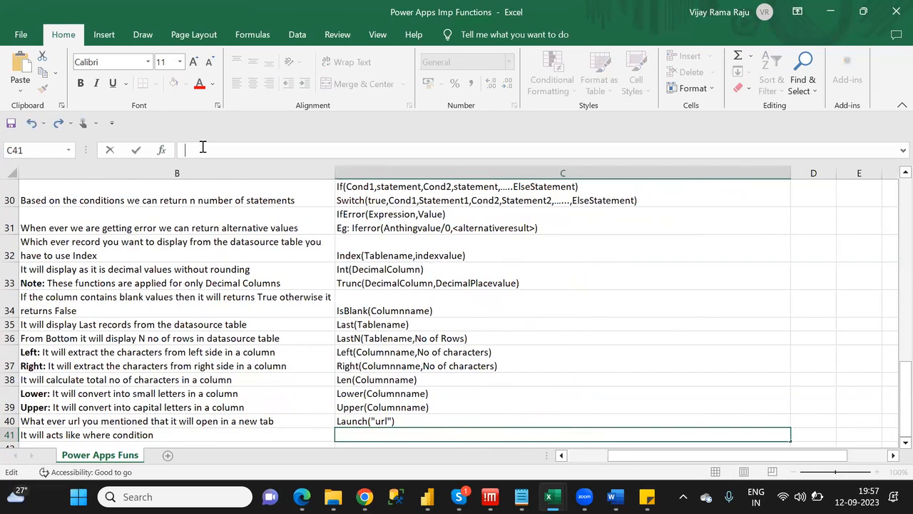
text(Lookup(tablename,COn)
key(BackSpace)
key(BackSpace)
text(o)
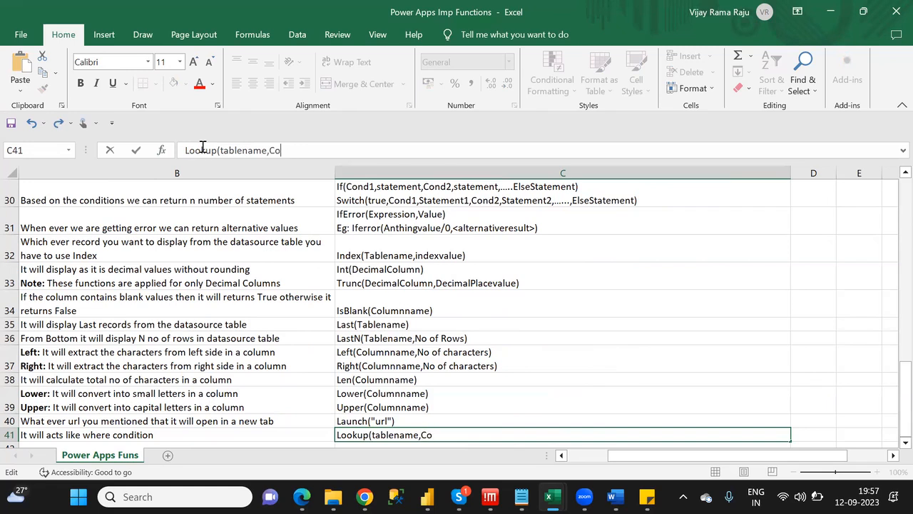
text(nd1,Cond2,)
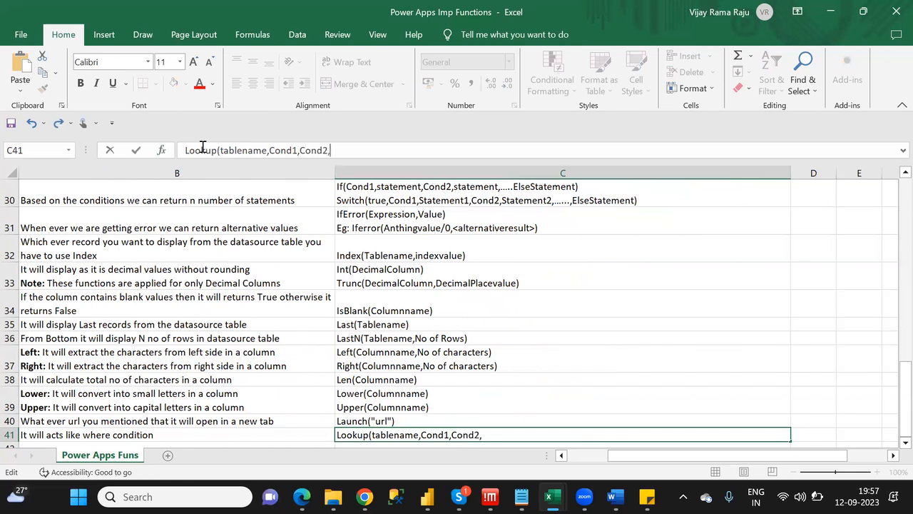
text(...))
click(276, 431)
Look up the functions of the M category in the Notepad list, and back in Excel enter "Max/Min" in A42.
key(Down)
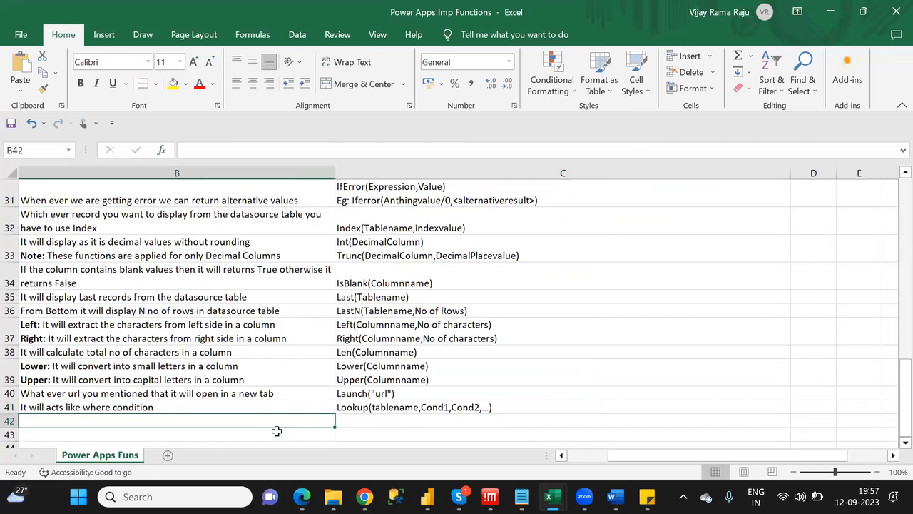
key(Left)
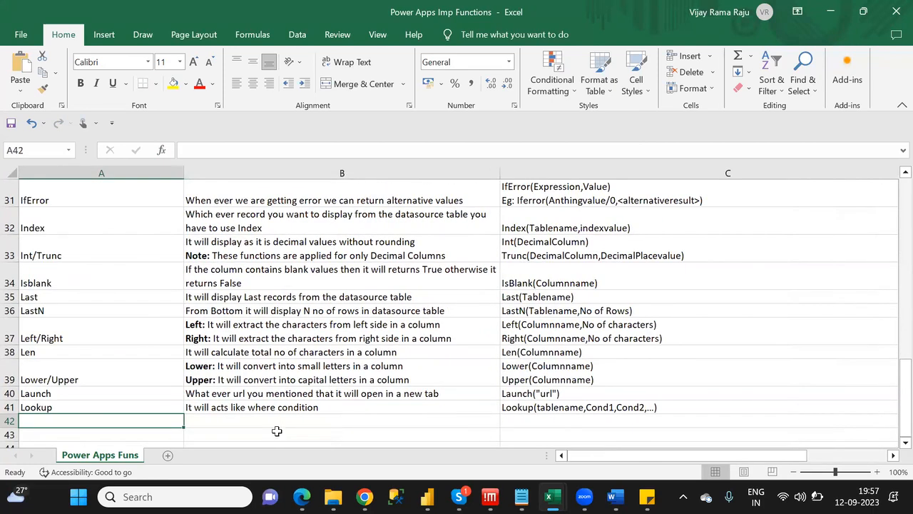
key(alt+Tab)
key(Down)
key(Down)
key(Down)
key(Down)
key(Down)
key(Down)
key(Down)
key(Down)
key(Down)
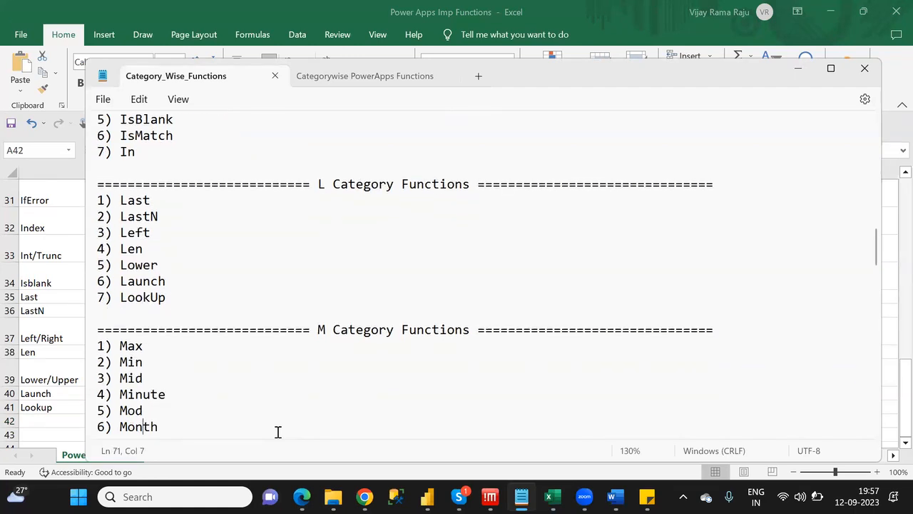
key(Down)
key(Down)
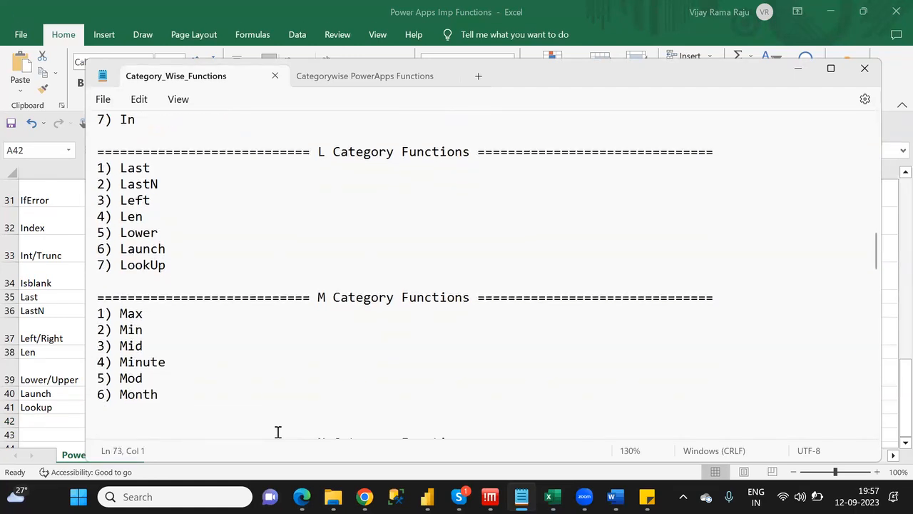
key(alt+Tab)
text(M)
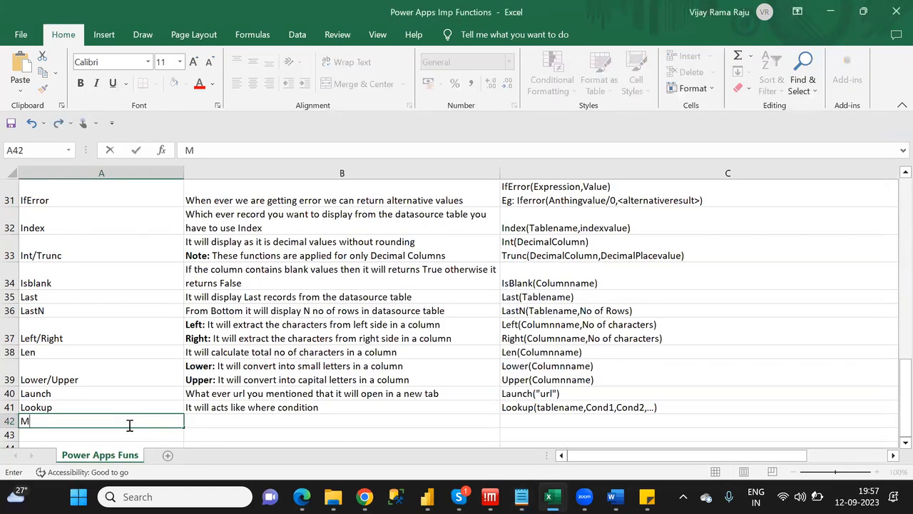
text(ax/Min)
key(Tab)
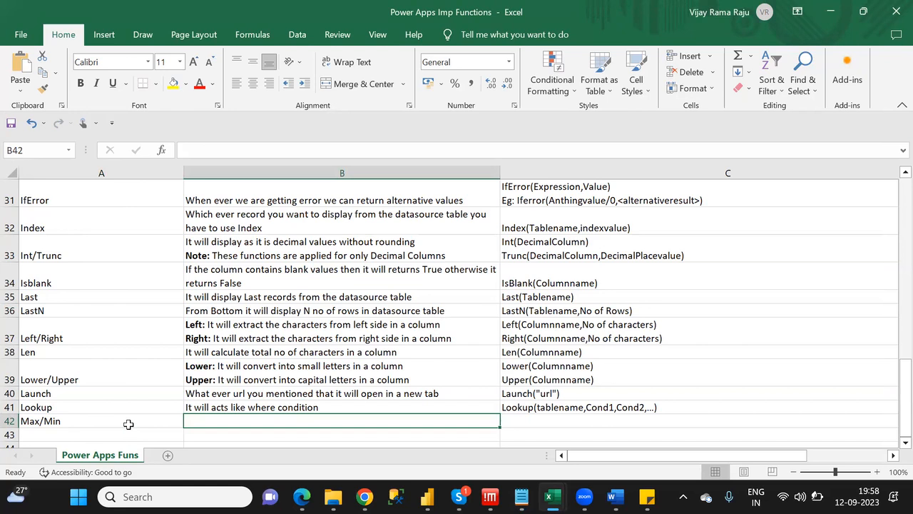
Write "Max: It will take the maximum value from a Column" in B42, with the label "Max:" in bold.
key(ctrl+b)
text(Max:)
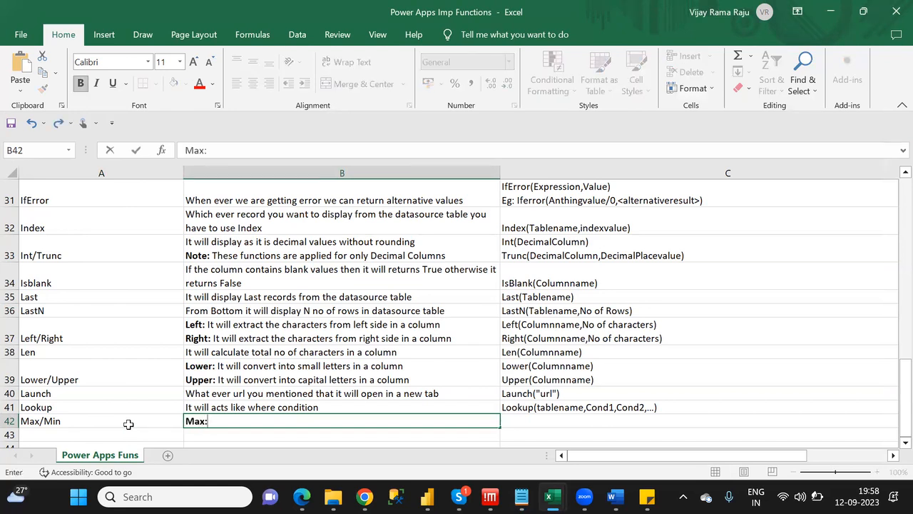
key(ctrl+b)
text(: It will take)
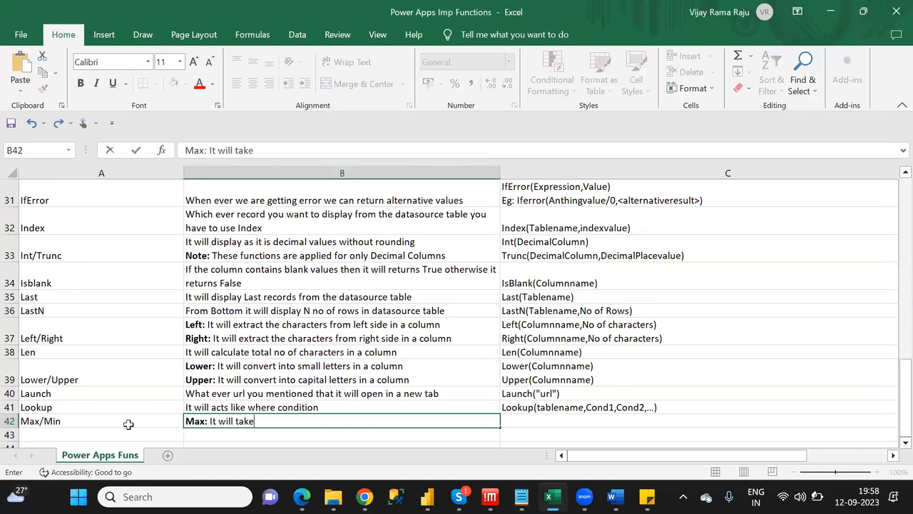
text( the maximum )
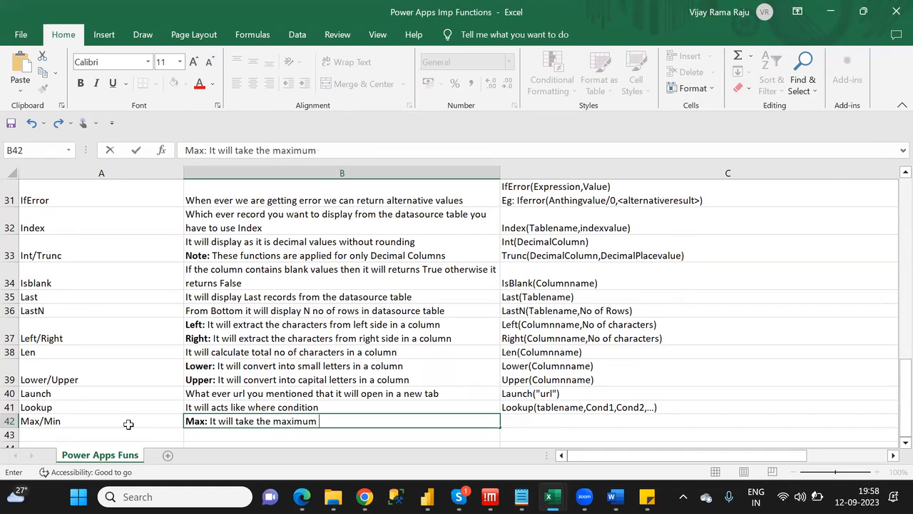
text(value from a)
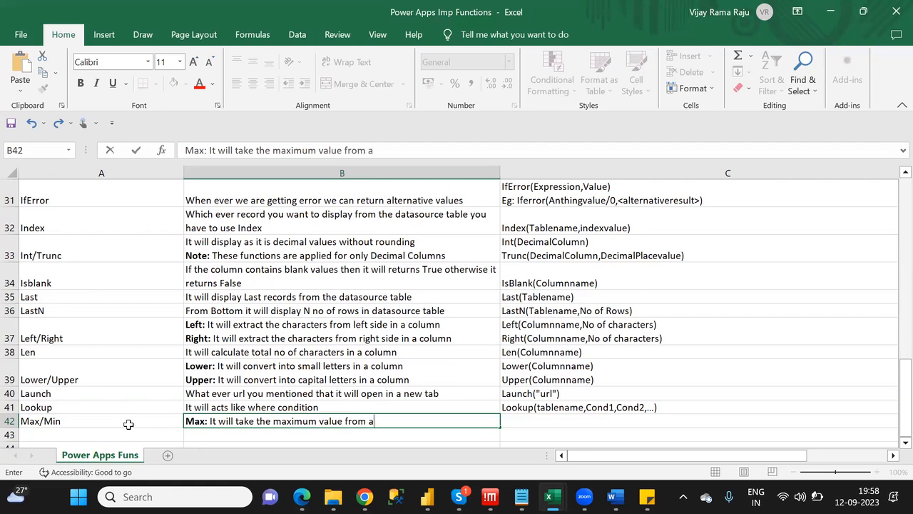
text( Column)
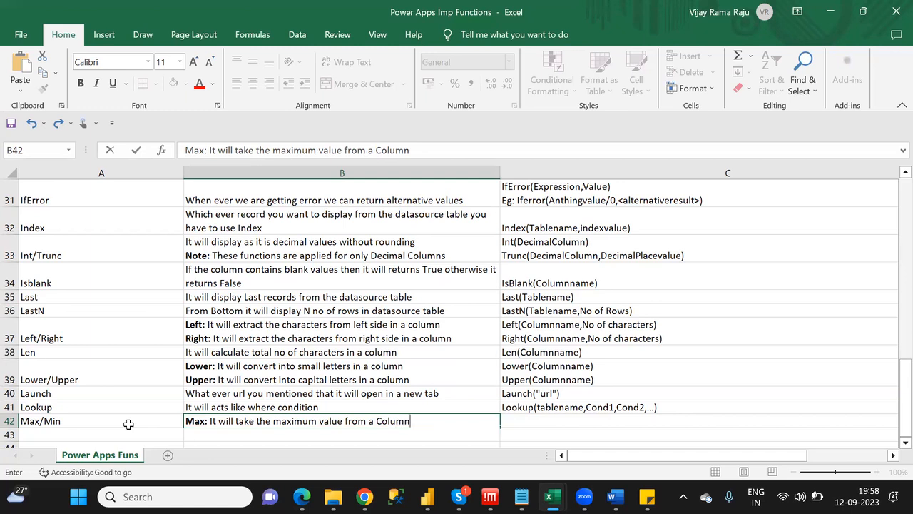
Add a second line to B42 reading "Min: It will take the minimum value from a column", with the label "Min:" in bold.
key(alt+Return)
text(Min)
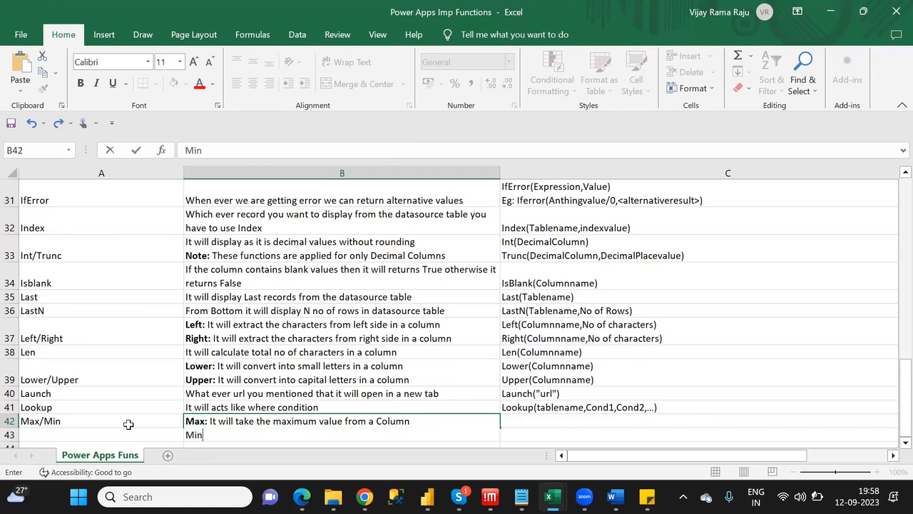
key(BackSpace)
key(BackSpace)
key(BackSpace)
key(ctrl+b)
text(Min:)
key(ctrl+b)
text(It will take the m)
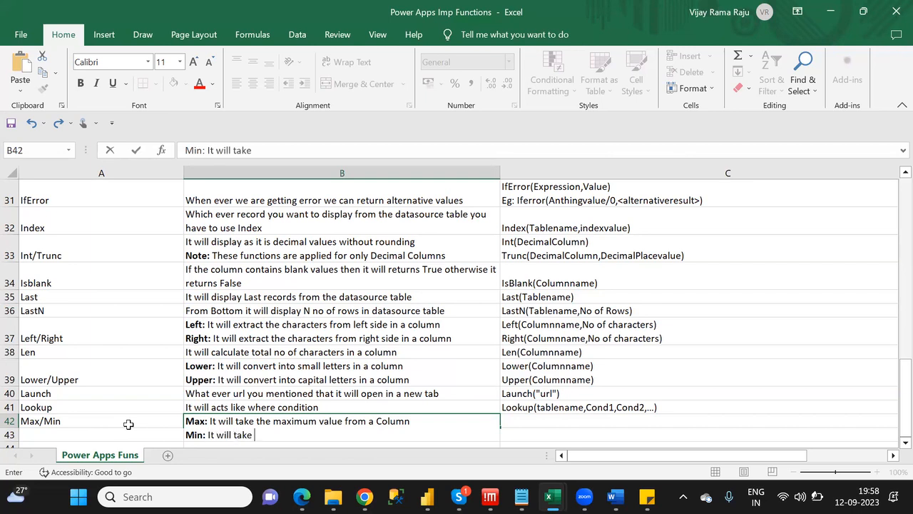
text(i)
text(mi)
key(BackSpace)
key(BackSpace)
text(nimum v)
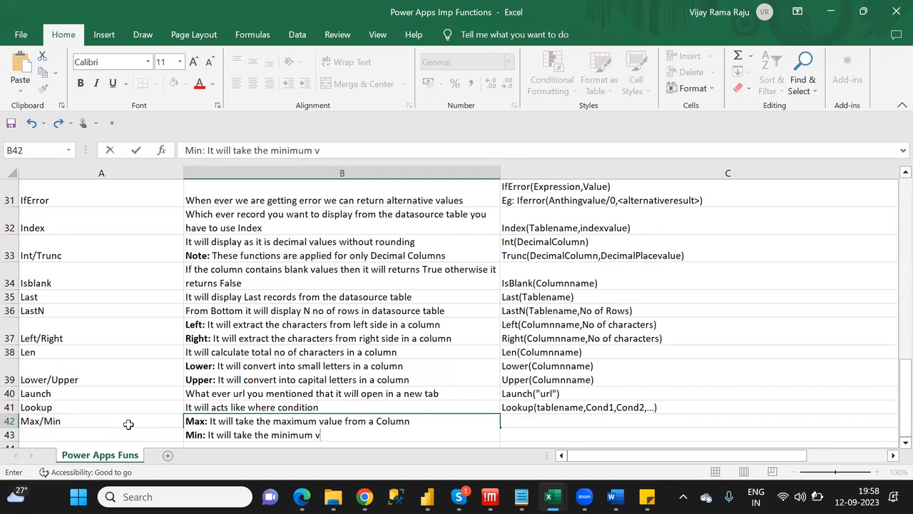
text(alue from a column)
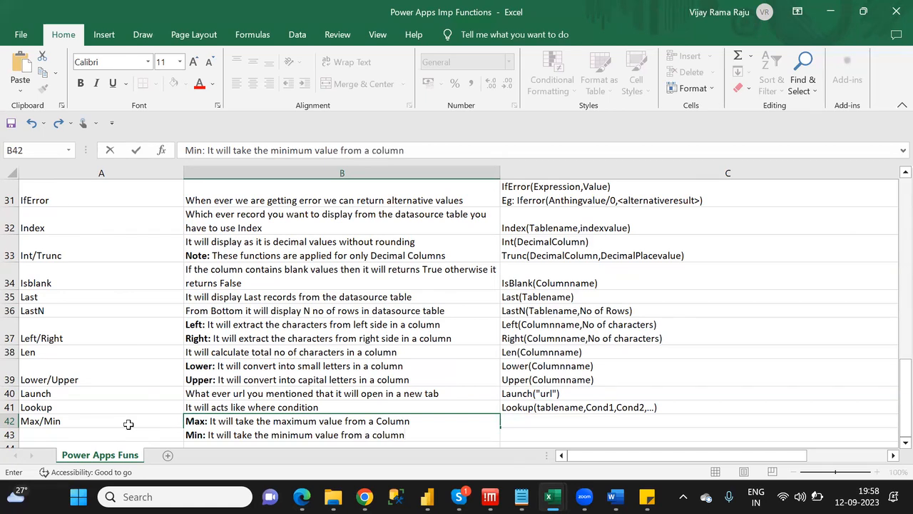
key(Up)
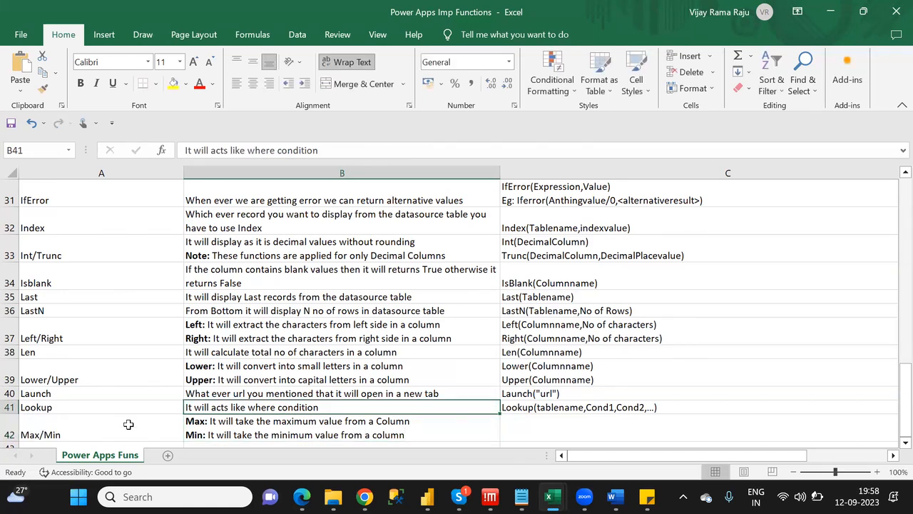
Add a third line to B42 reading "Note: These functions will allows Numeric,Decimal,Datevalues".
click(322, 423)
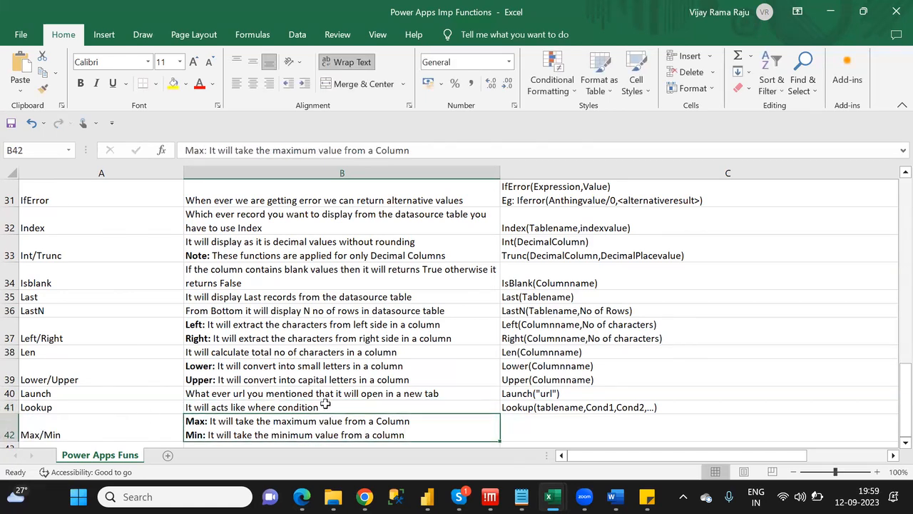
click(453, 150)
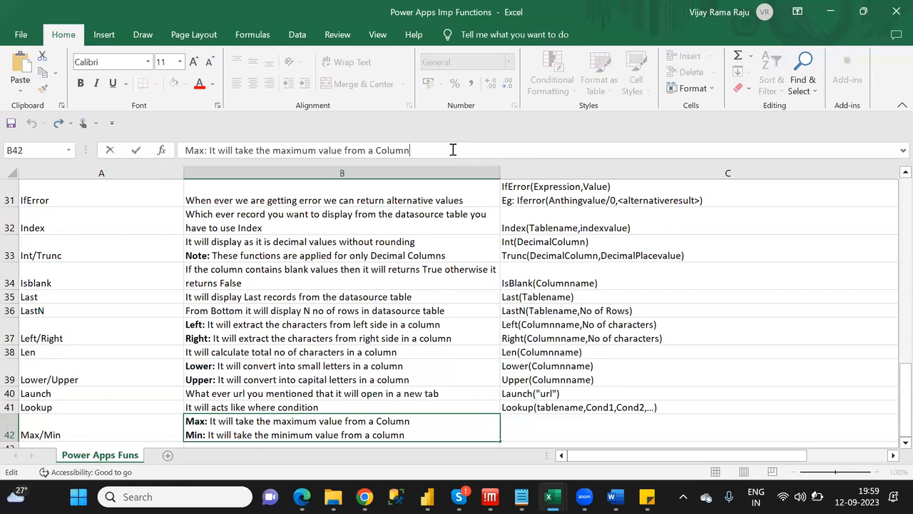
key(Escape)
click(453, 149)
key(alt+Return)
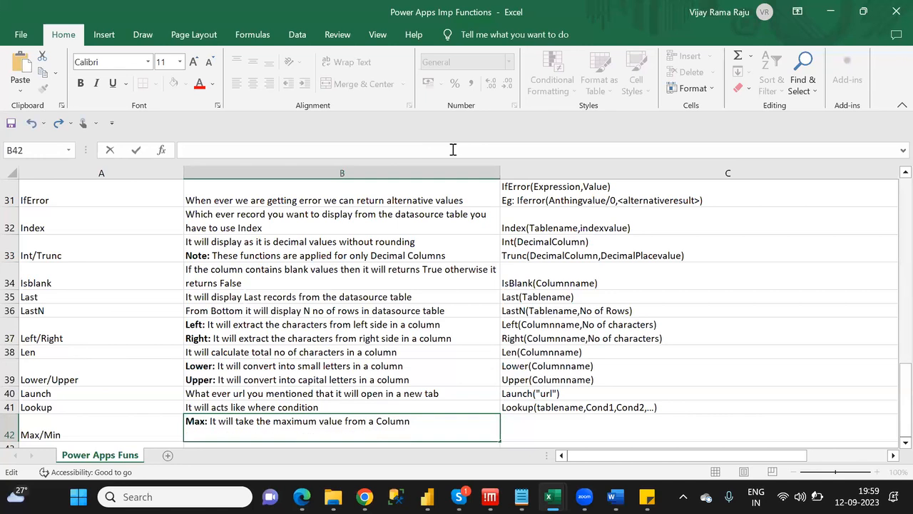
key(BackSpace)
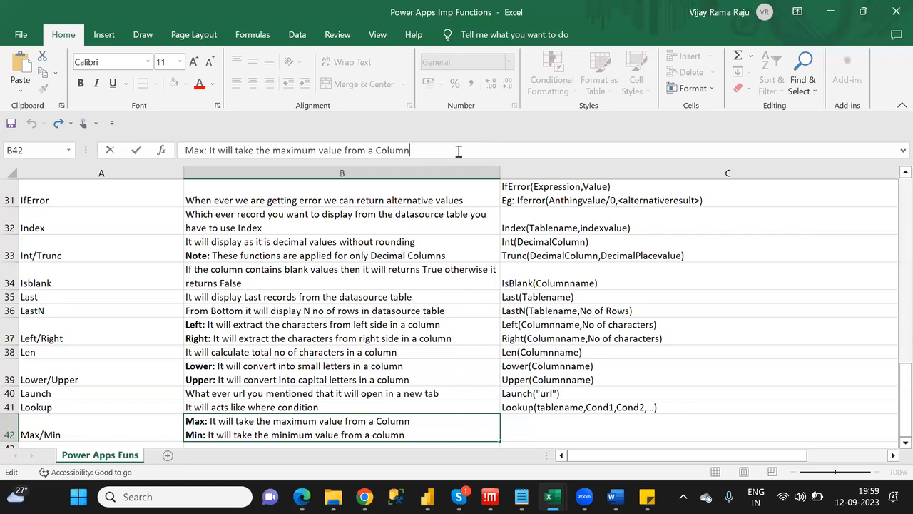
key(Down)
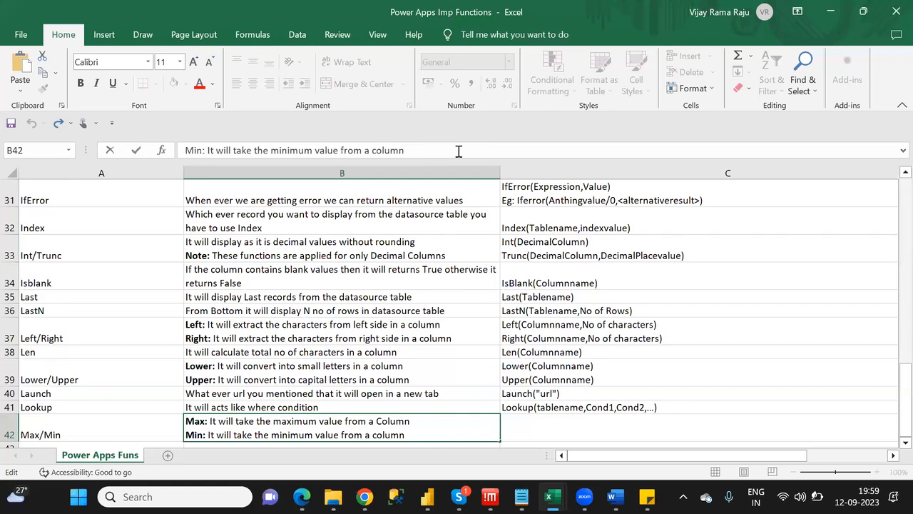
key(alt+Return)
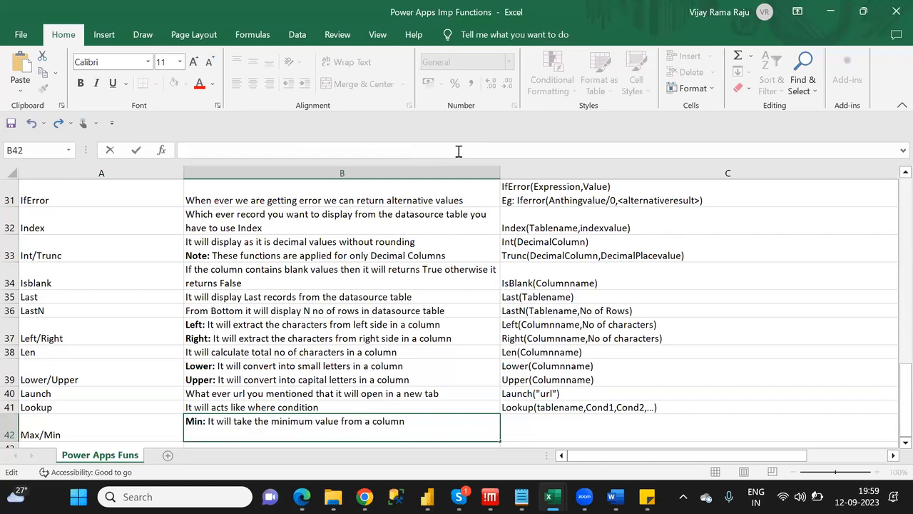
text(Note: These functions will a)
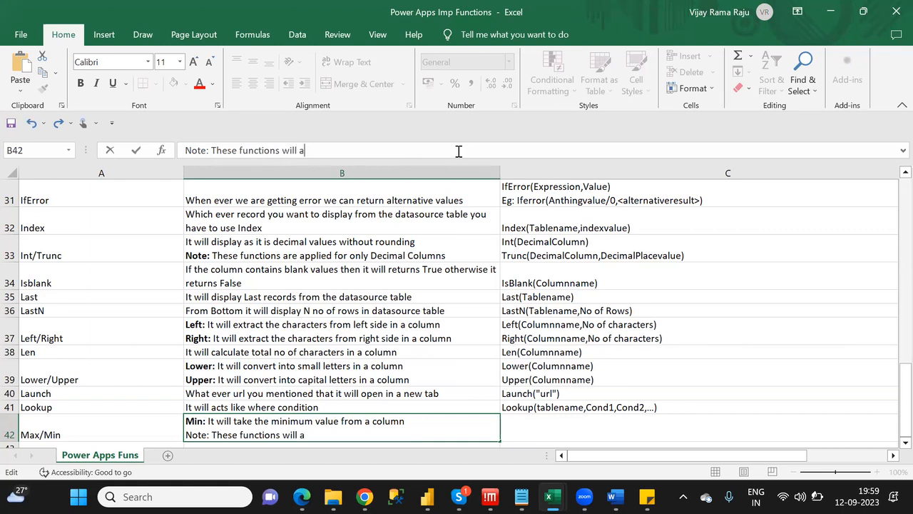
text(llows Numeric)
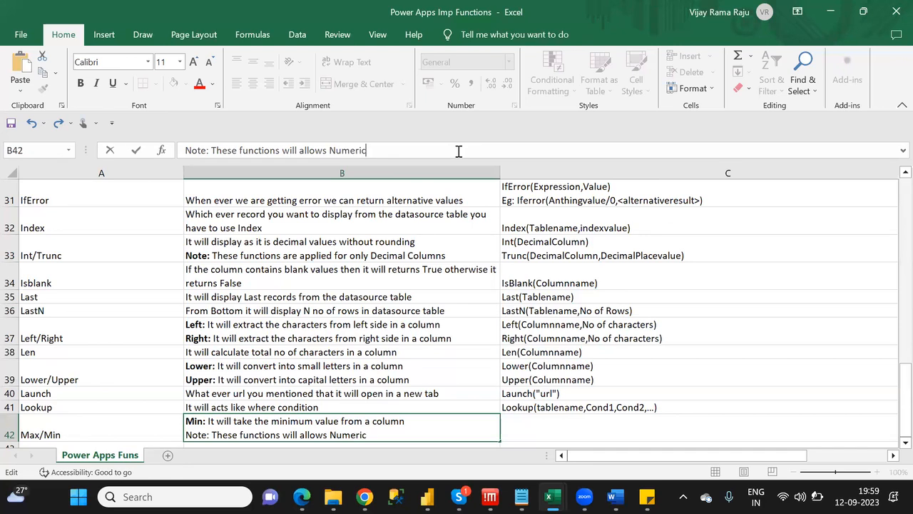
text(,Decimal,Date)
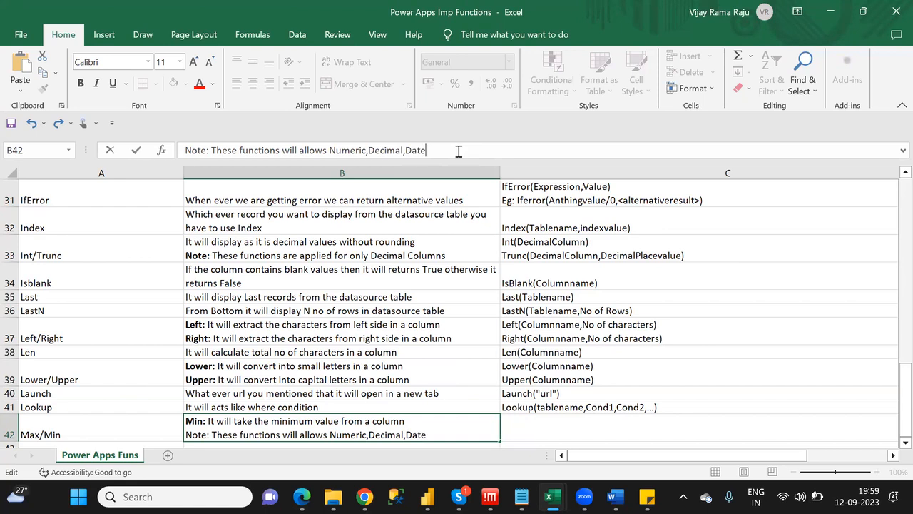
text(values)
Enter the Max syntax "Max(Tablename,columnname)" in C42.
click(615, 430)
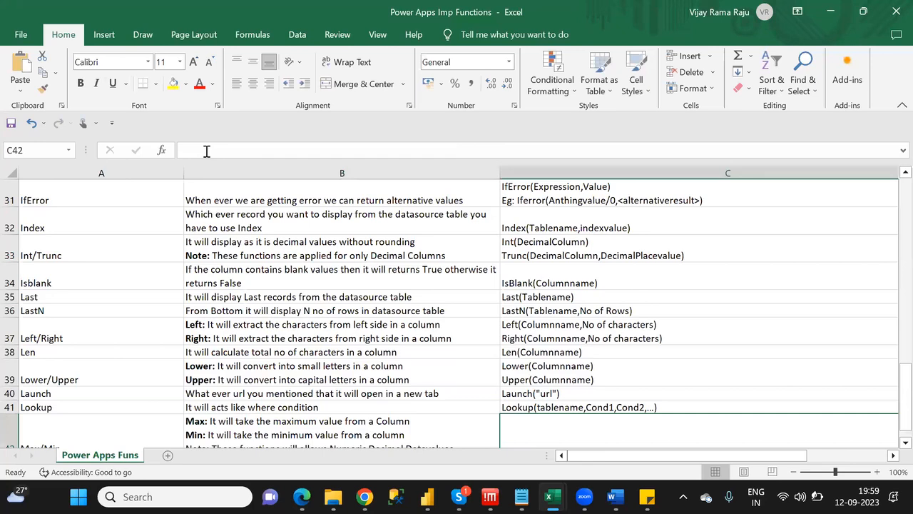
click(206, 151)
text(Max)
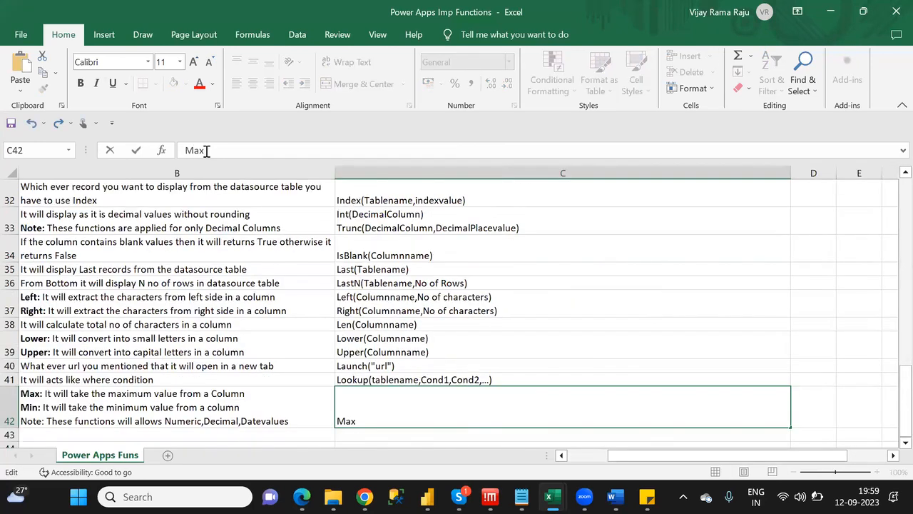
text((Tablename,)
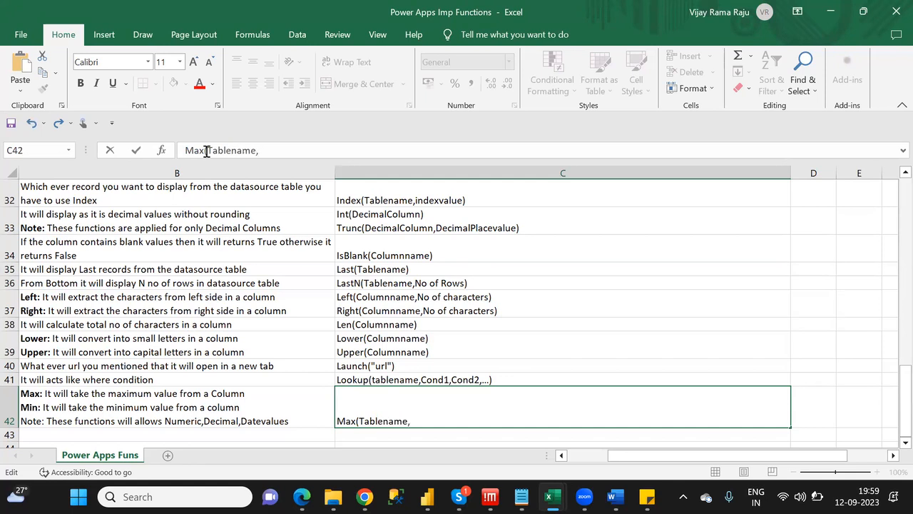
text(columnname))
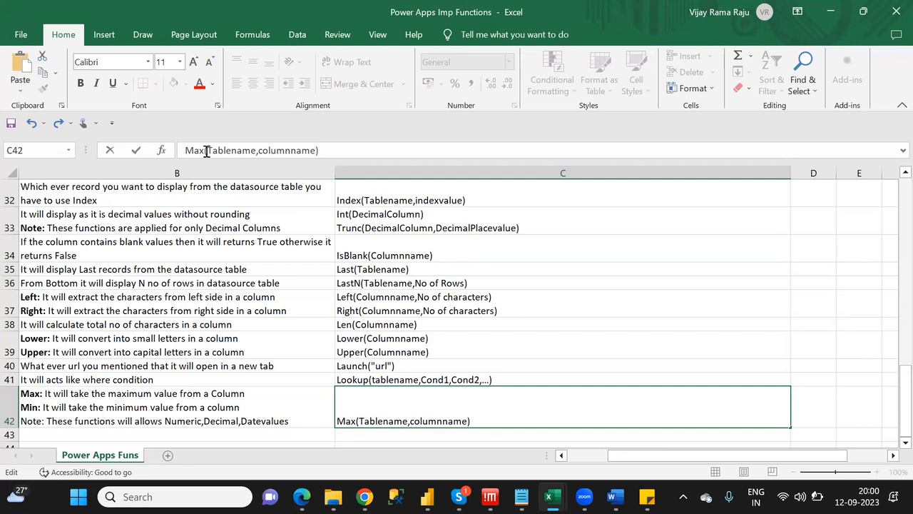
Duplicate the Max syntax onto a second line in C42, change the copy to "Min(Tablename,columnname)", and save the workbook.
drag(344, 149, 179, 143)
key(ctrl+c)
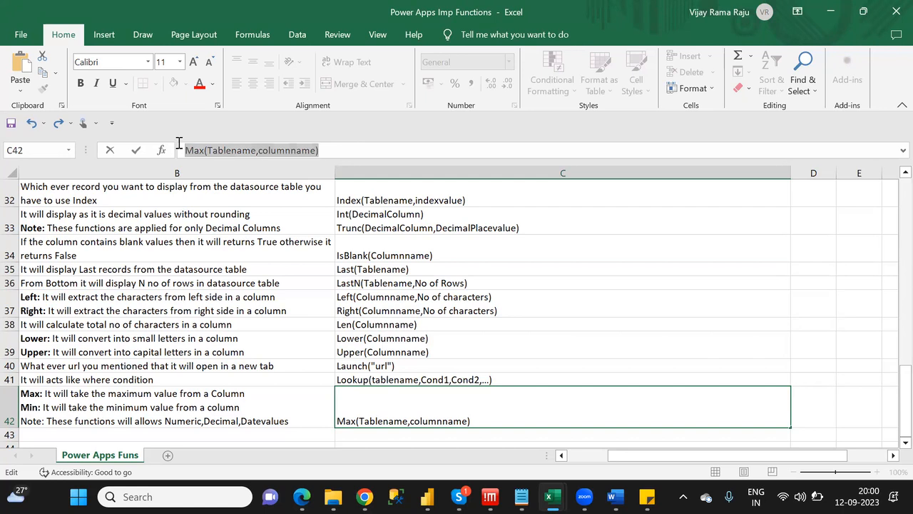
click(345, 145)
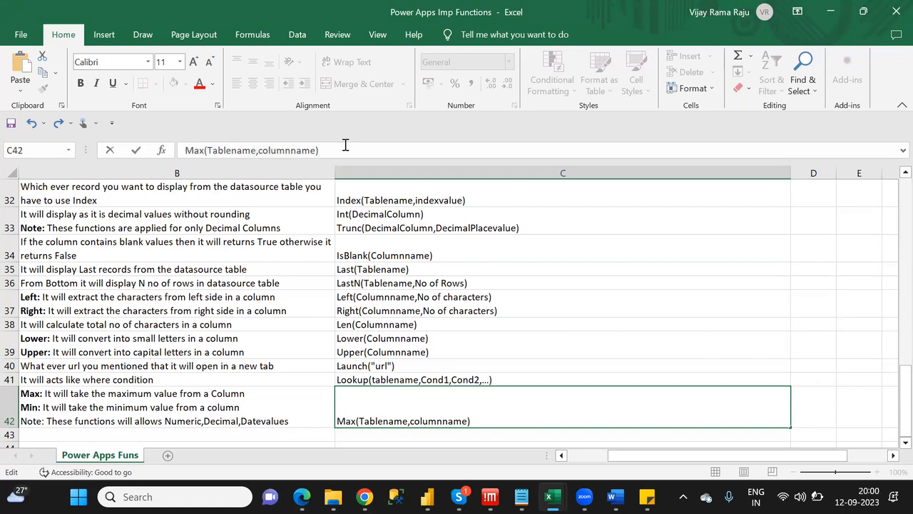
key(alt+Return)
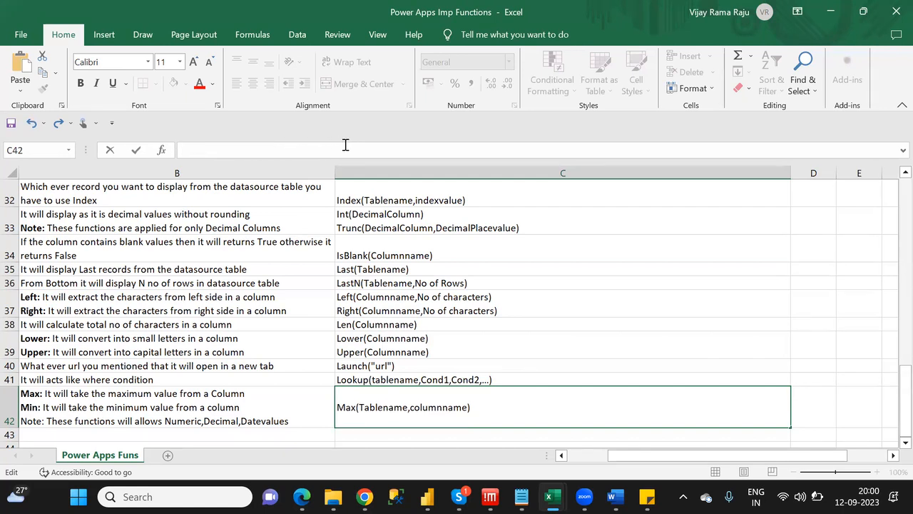
key(ctrl+v)
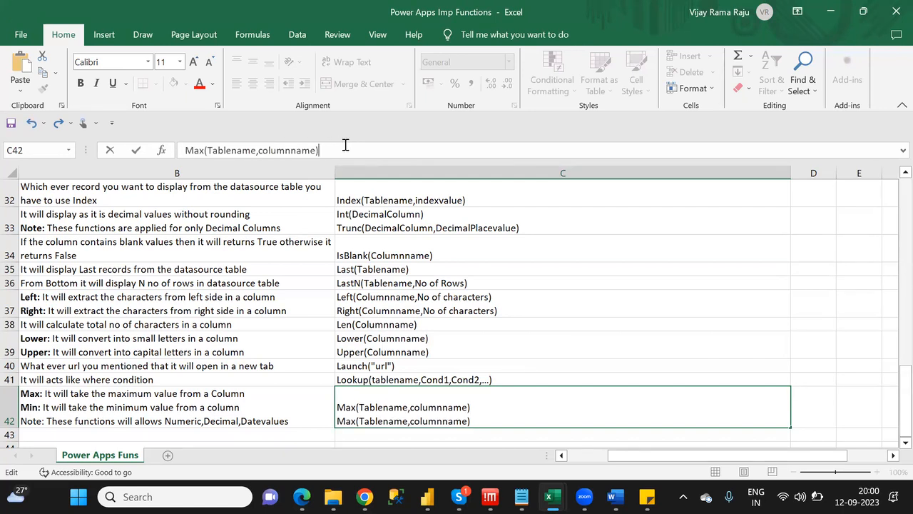
click(203, 151)
key(BackSpace)
key(BackSpace)
text(in)
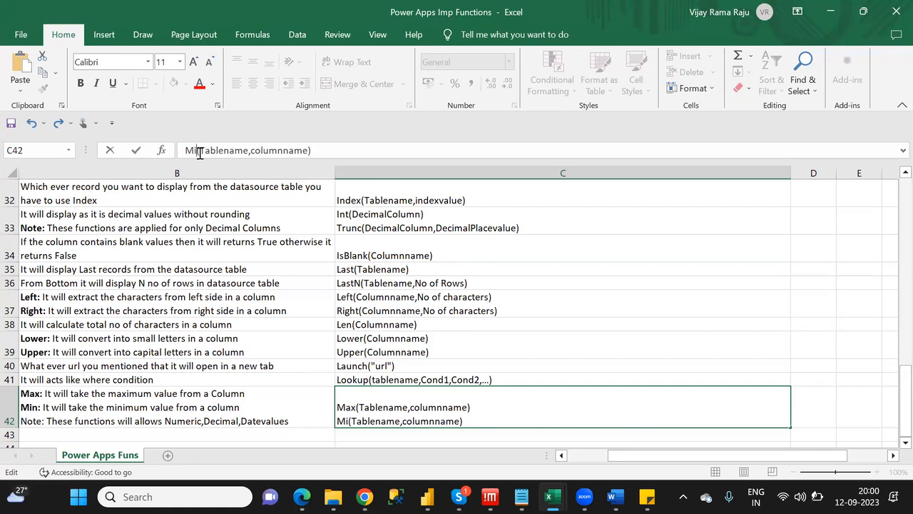
key(ctrl+s)
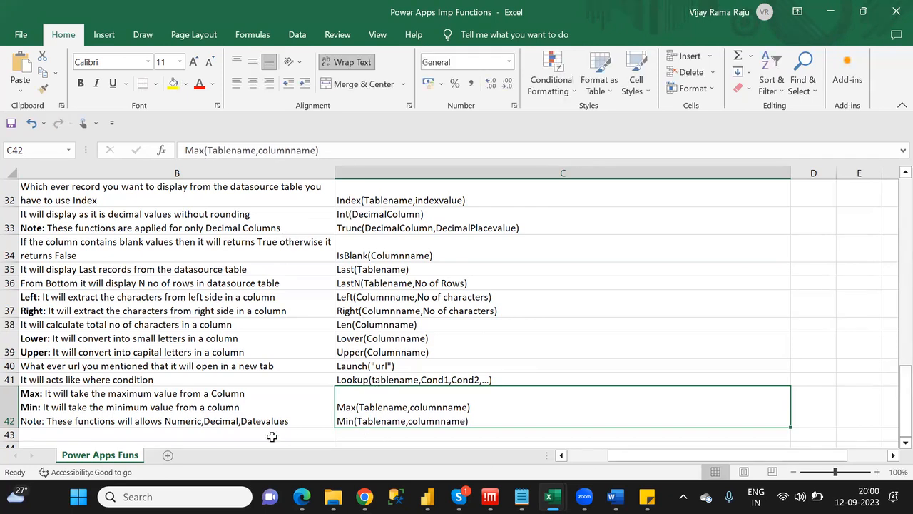
Check the function list in Notepad, and back in Excel enter the function name "Mid" in A43.
click(272, 436)
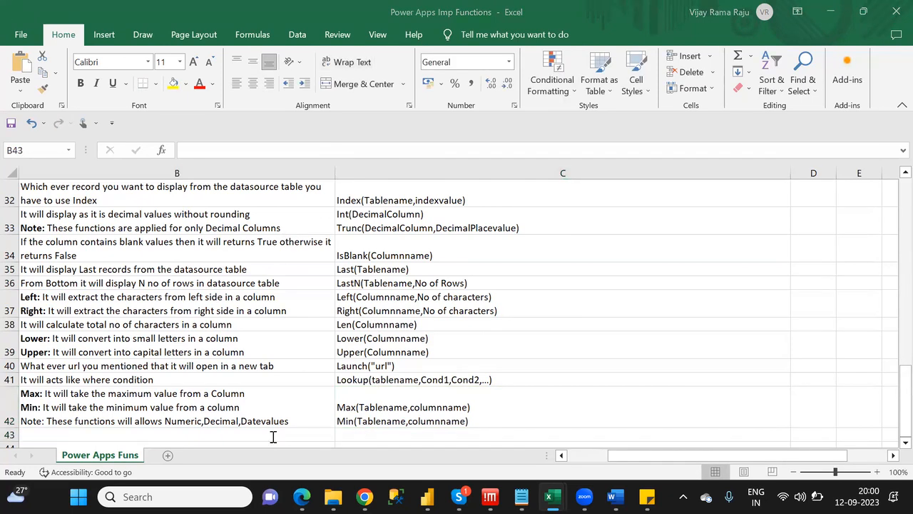
key(alt+Tab)
key(alt+Tab)
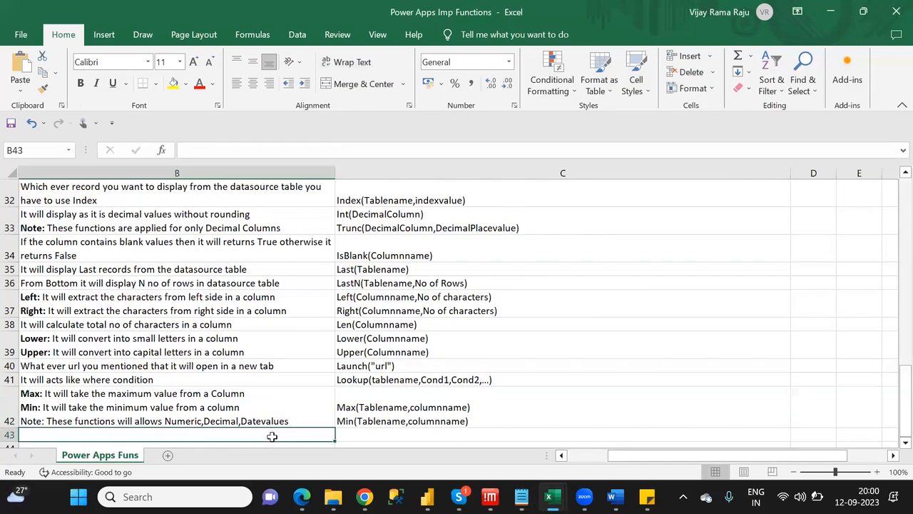
key(Left)
text(Mid)
key(Tab)
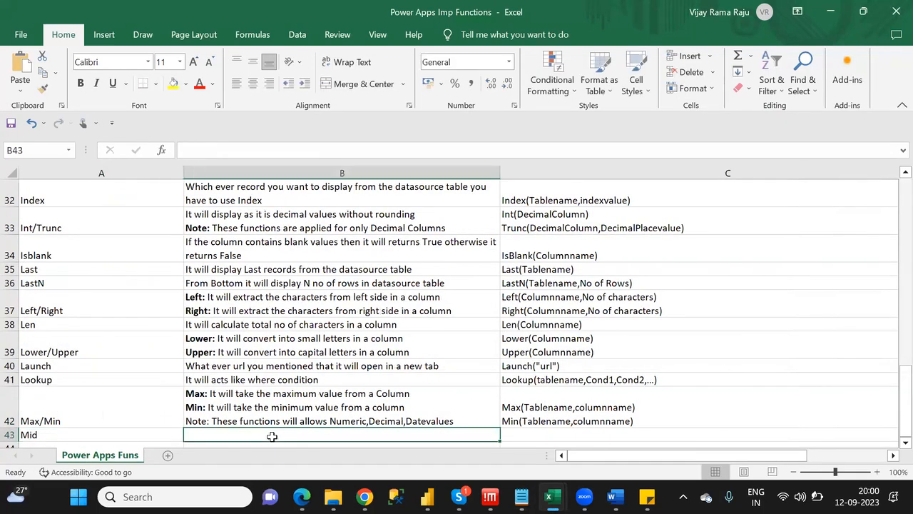
Enter the description "If you want to extract the no of characters from a string" in B43.
text(If you )
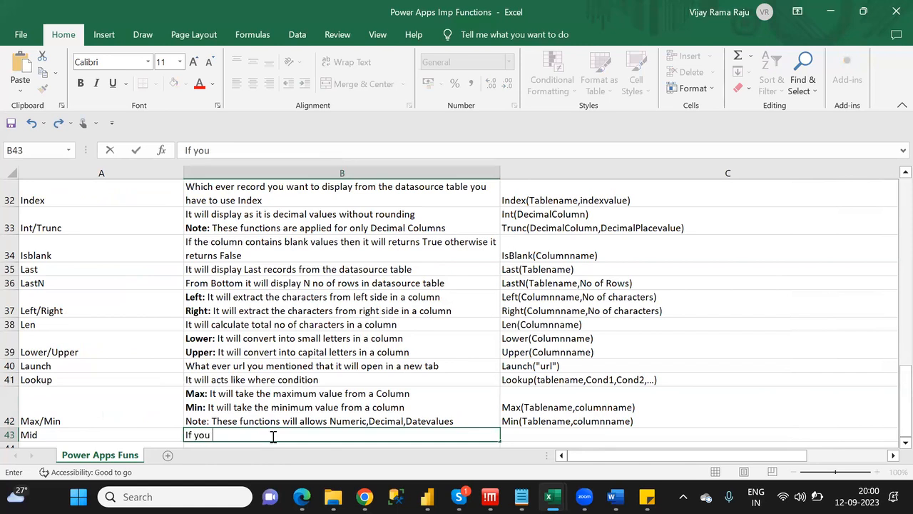
text(want to ext)
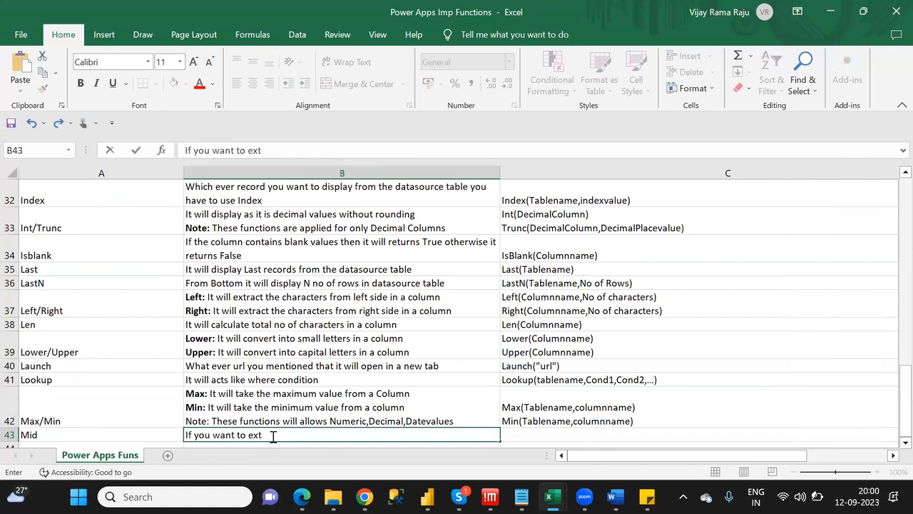
text(ract the no of)
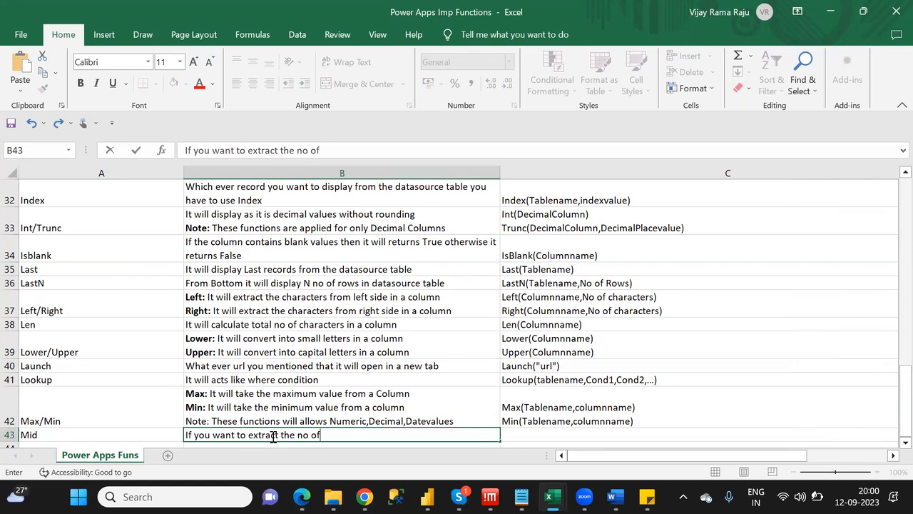
text( characters fr)
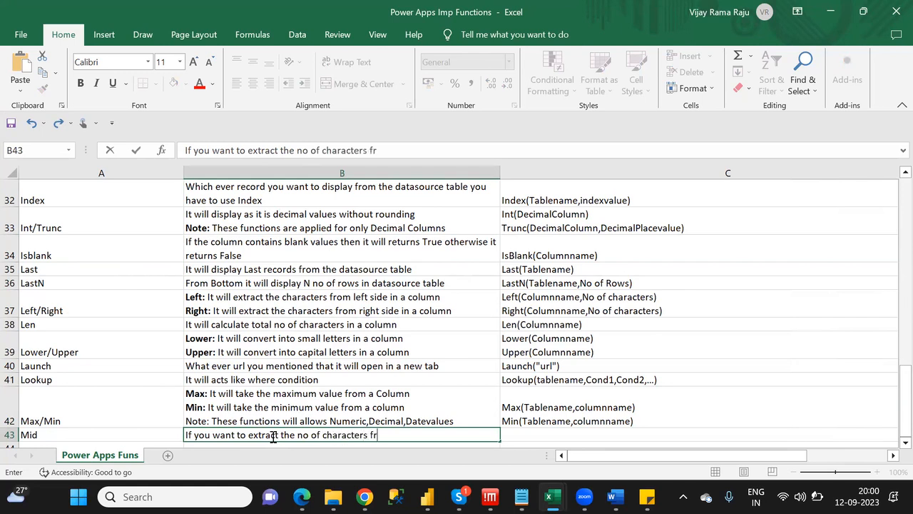
text(om a string)
key(Tab)
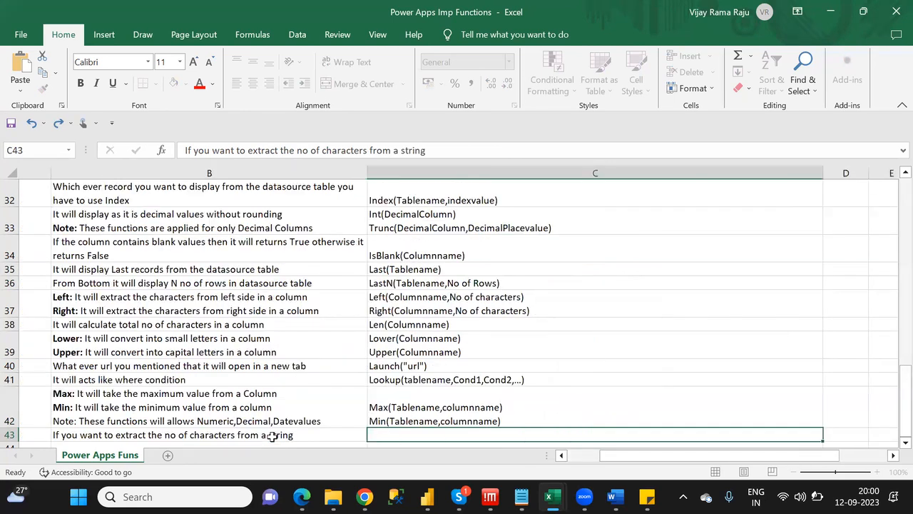
Enter the Mid syntax "Mid(Columname,Startvalue,No of characters)" in C43.
text(m)
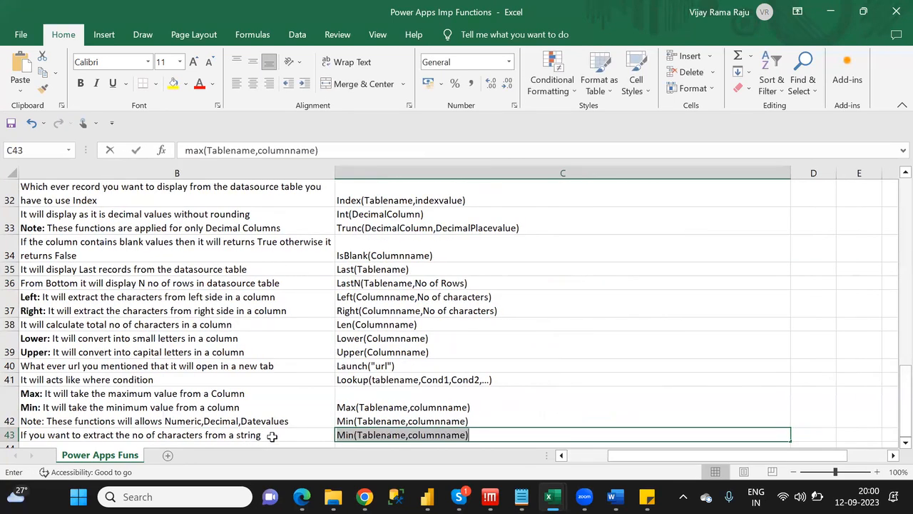
key(BackSpace)
key(BackSpace)
text(Mid()
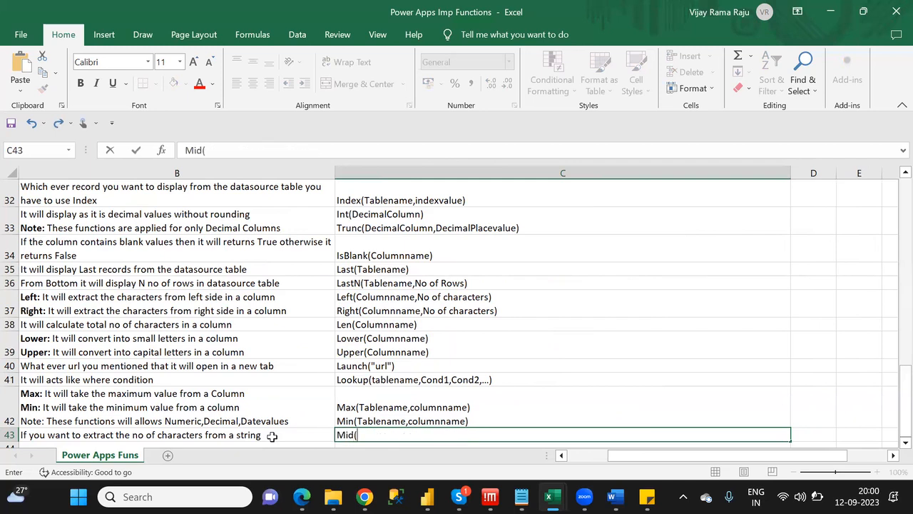
text(Columname)
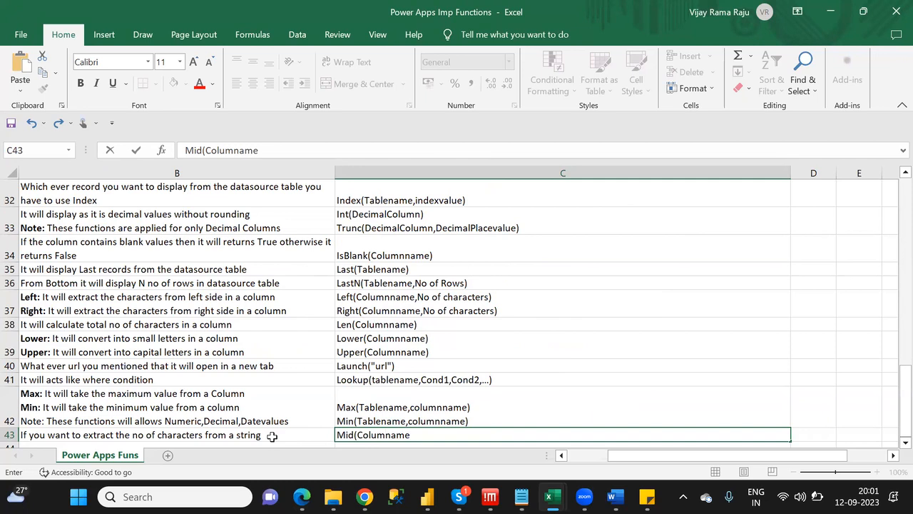
text(,Startvalue)
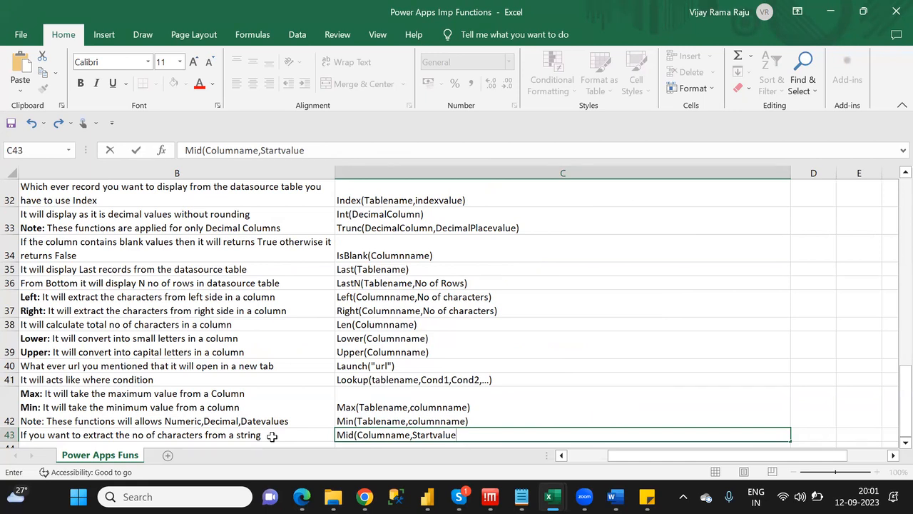
text(,No of)
text(characters)
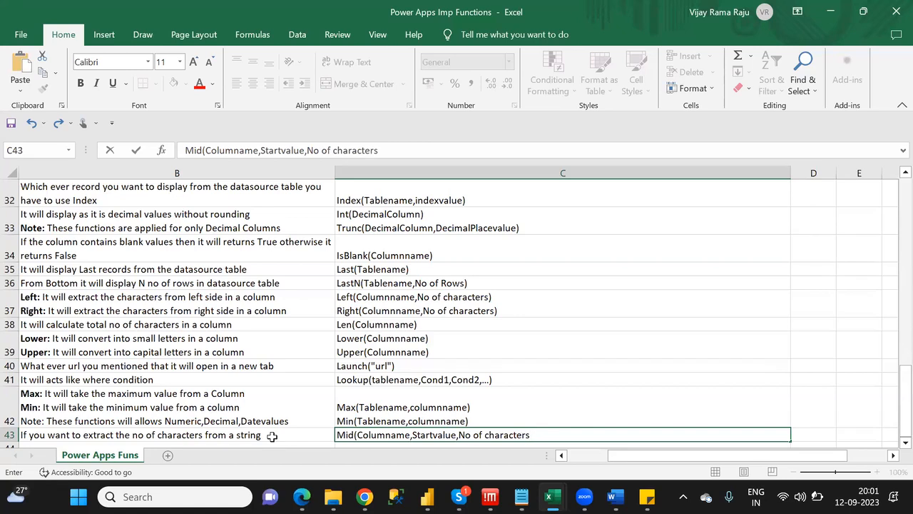
text())
key(Return)
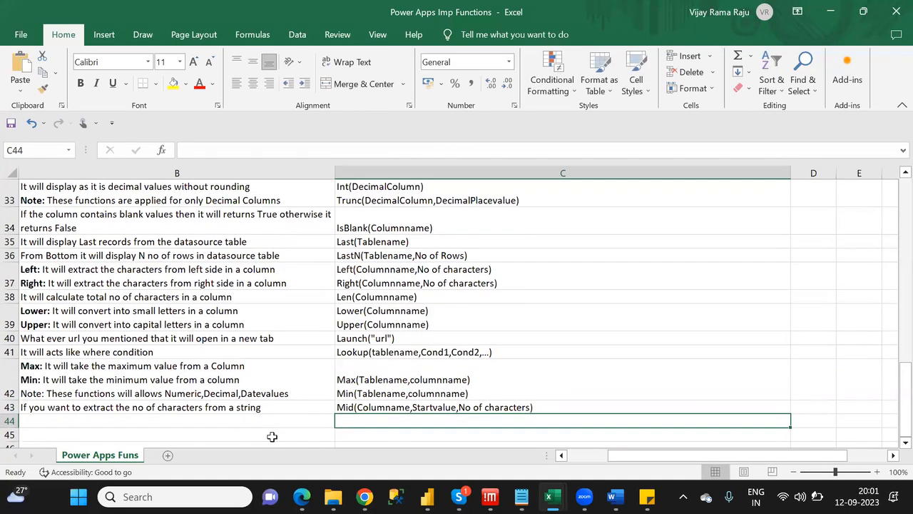
Look up the function after Mid in the Notepad list, and back in Excel enter "Minute" in A44.
key(Left)
key(Left)
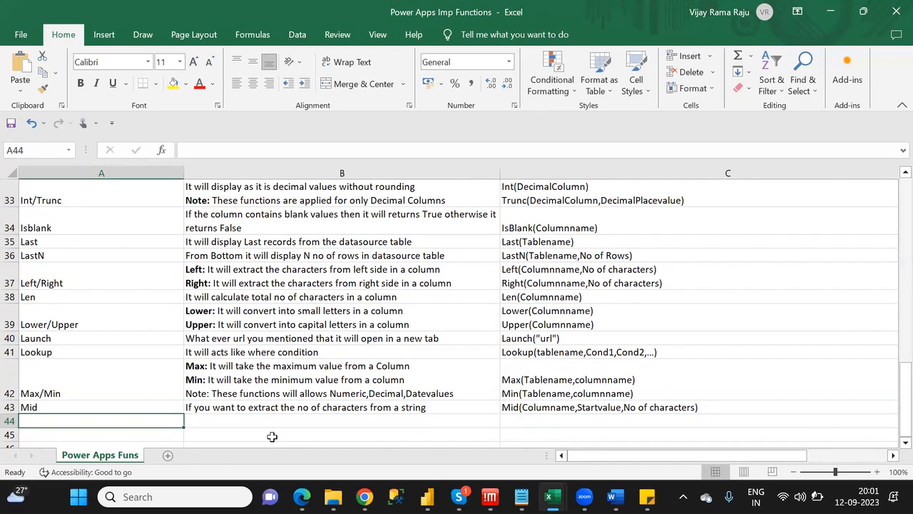
key(alt+Tab)
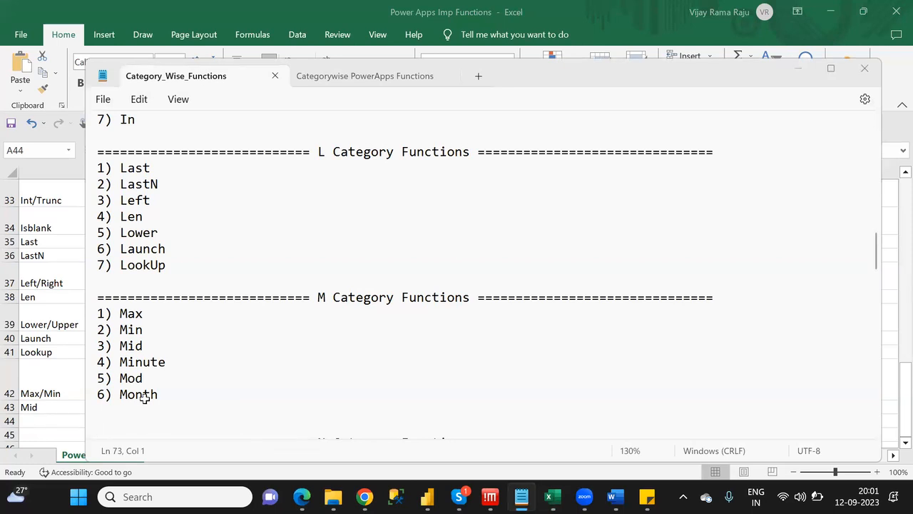
key(alt+Tab)
text(Minute)
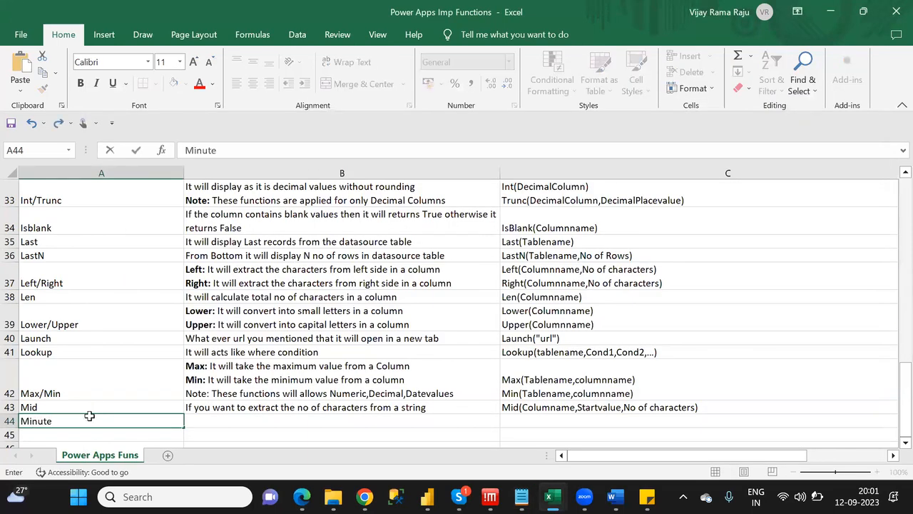
key(Tab)
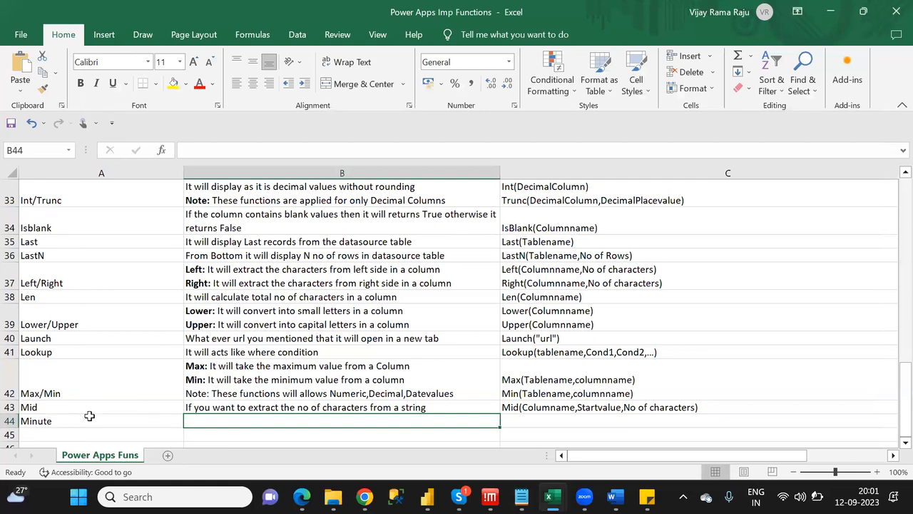
Enter the description "It will extract minute from datetime column" in B44.
text(I)
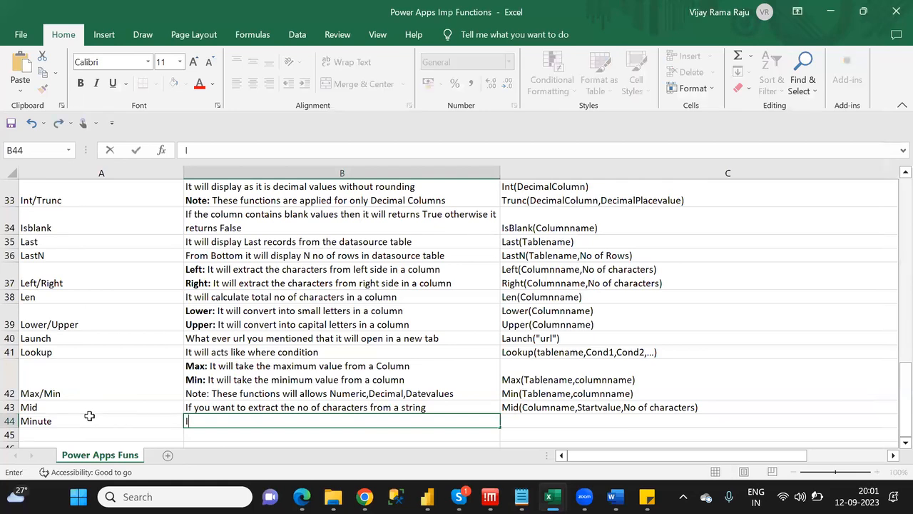
text(t will extract )
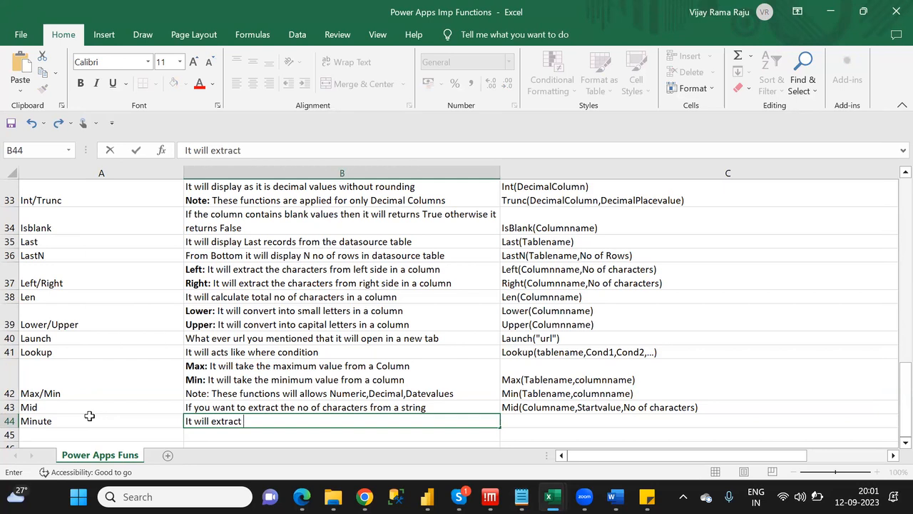
text(minute from datetime col)
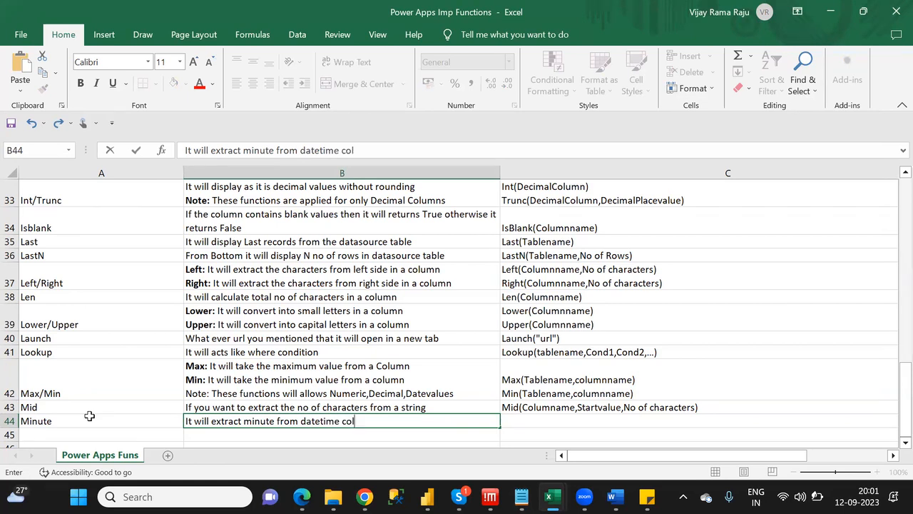
text(umn)
key(Tab)
Enter the Minute syntax "Minute(Datetimecolumn)" in C44.
text(Minu)
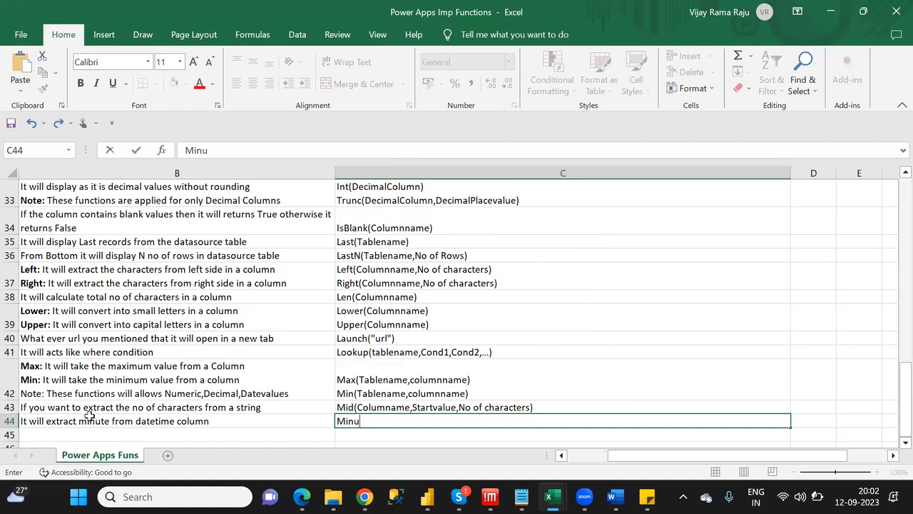
text(te(Dateti)
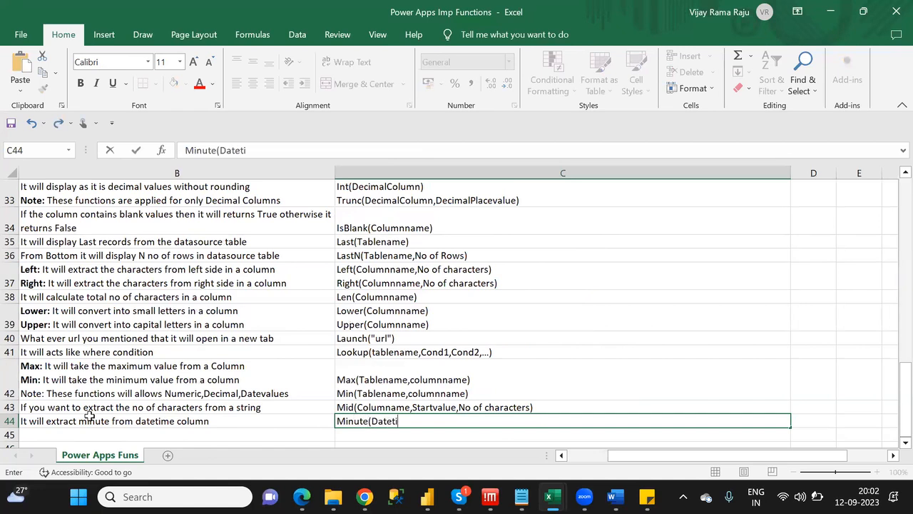
text(mecolumn))
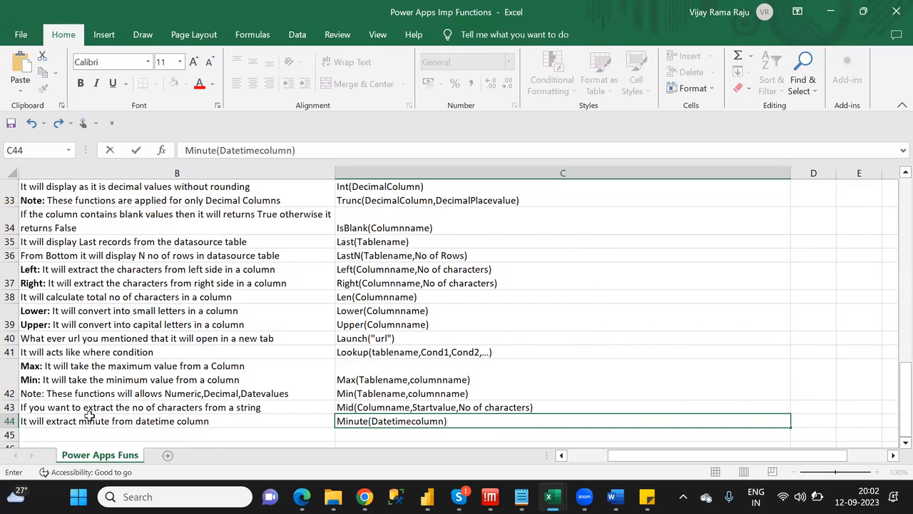
key(ctrl+Return)
key(Down)
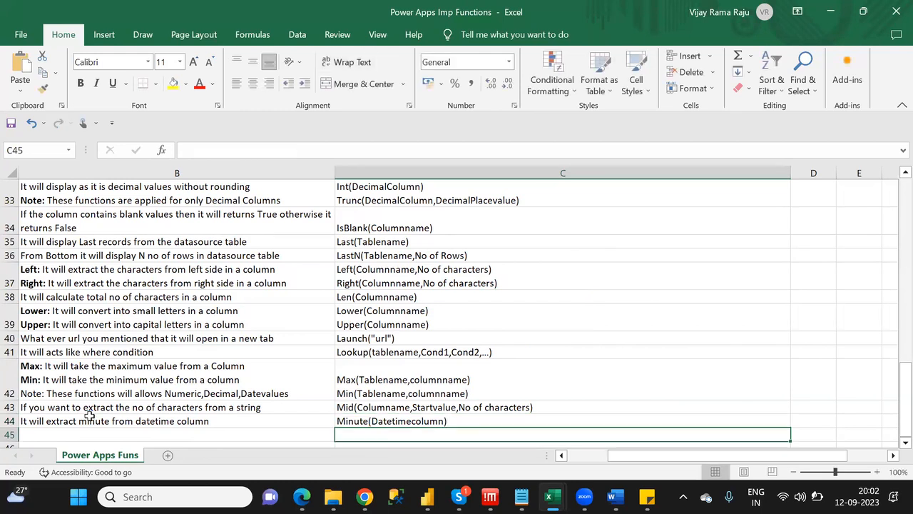
Look up the function after Minute in the Notepad list, and back in Excel enter "Mod" in A45.
key(Left)
key(Left)
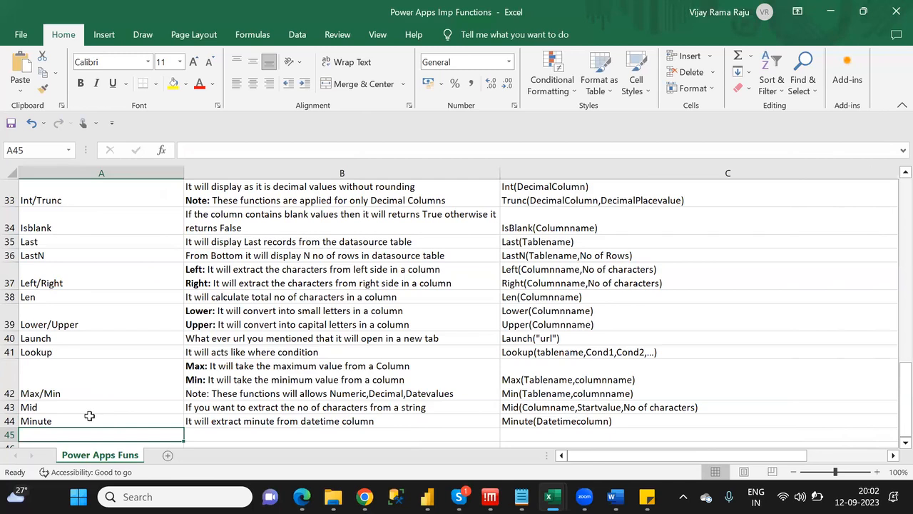
key(alt+Tab)
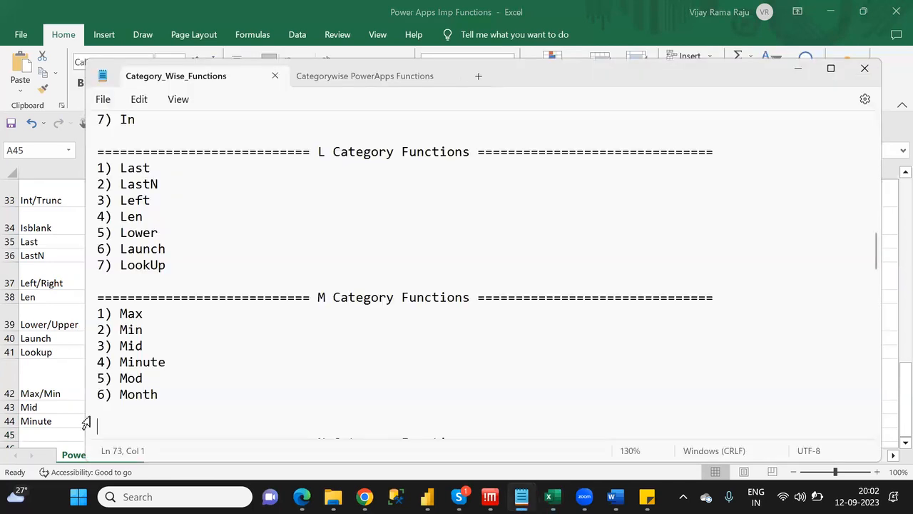
key(alt+Tab)
text(Mod)
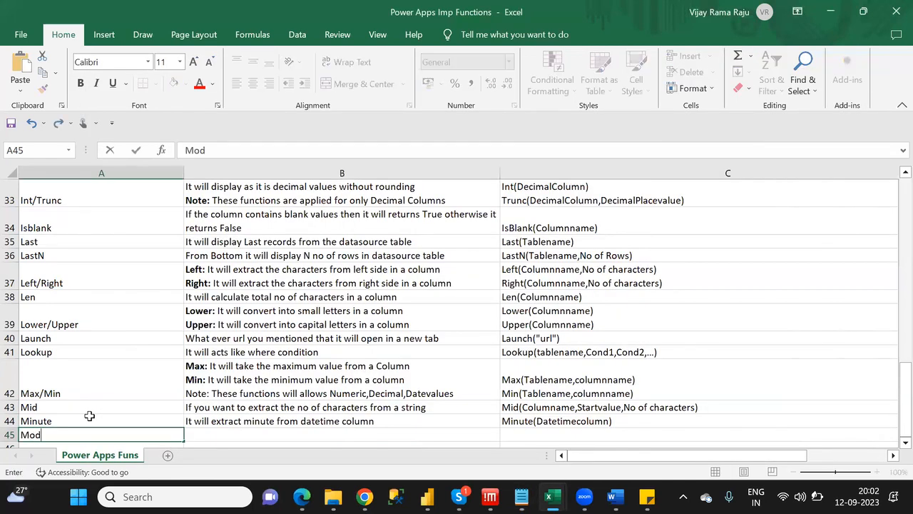
key(Tab)
Enter the Mod description "It will returns remainder value" in B45.
text(I)
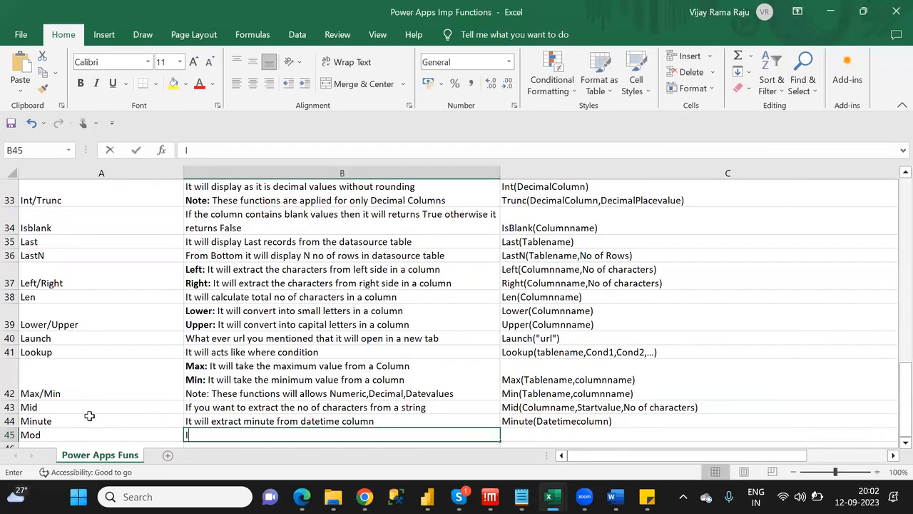
text(t will )
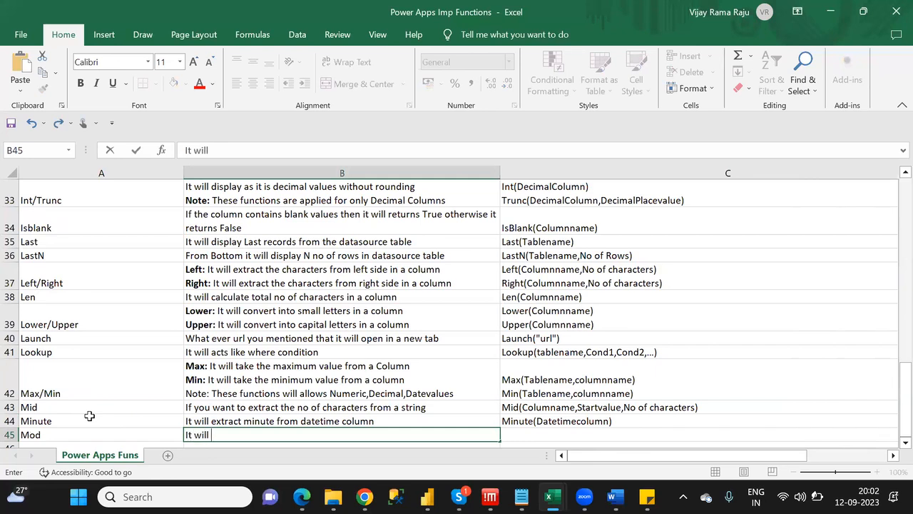
text(returns remainde)
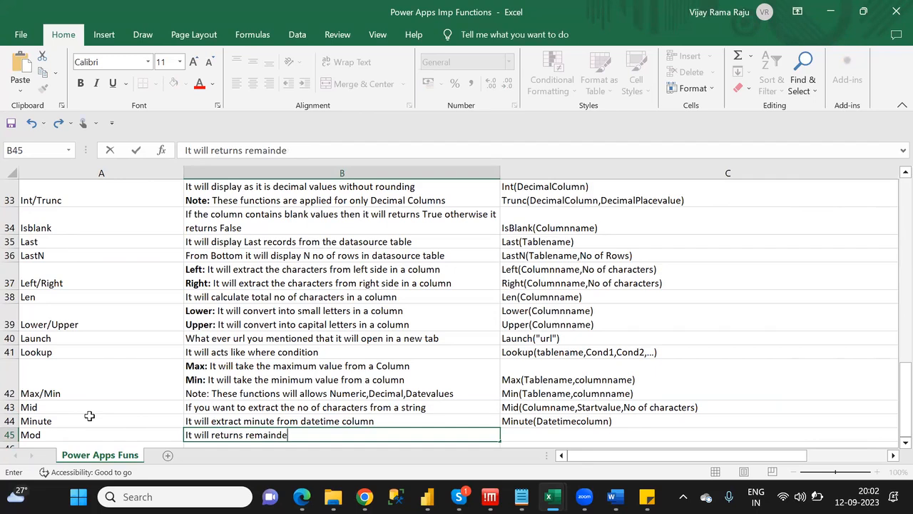
text(r values)
key(BackSpace)
key(ctrl+Return)
key(Tab)
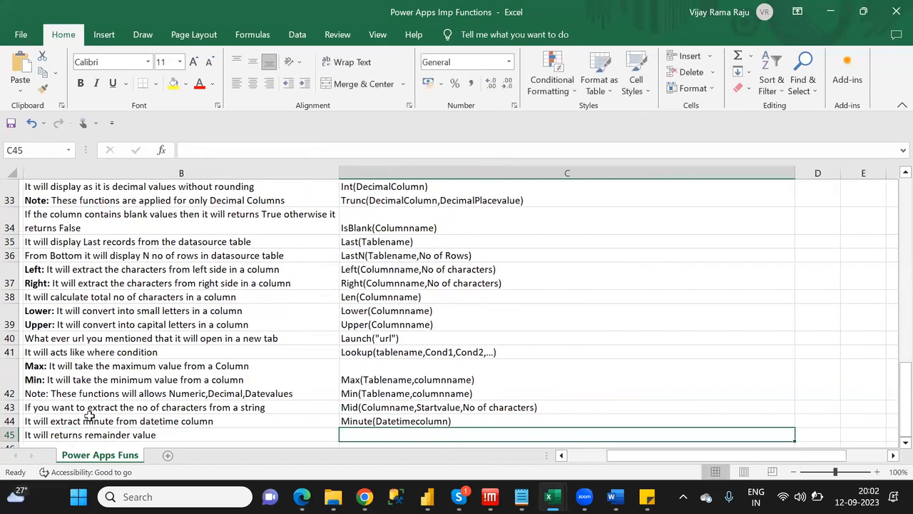
Enter the Mod syntax "Mod(Numinator,Denominator)" in C45.
text(Mod(Num)
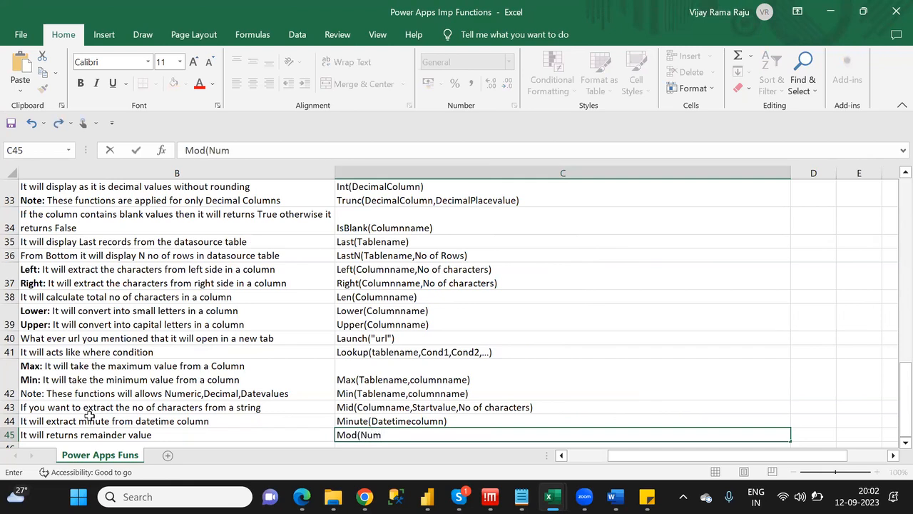
text(inator,Denomin)
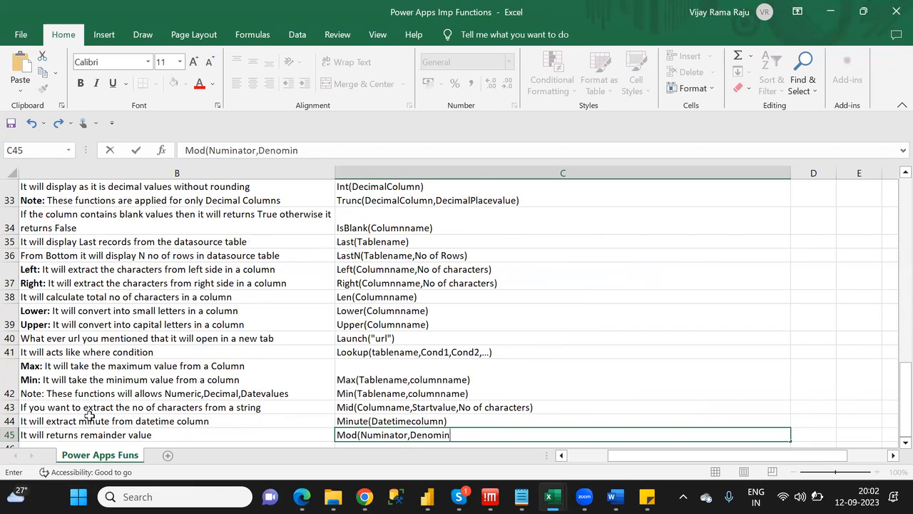
text(ator))
key(Return)
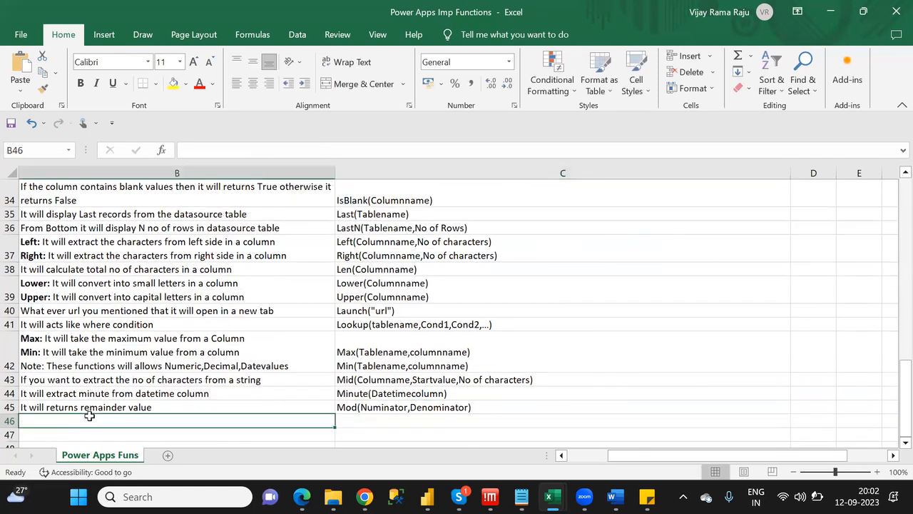
Look up the function after Mod in the Notepad list, and back in Excel enter "Month" in A46.
key(Left)
key(alt+Tab)
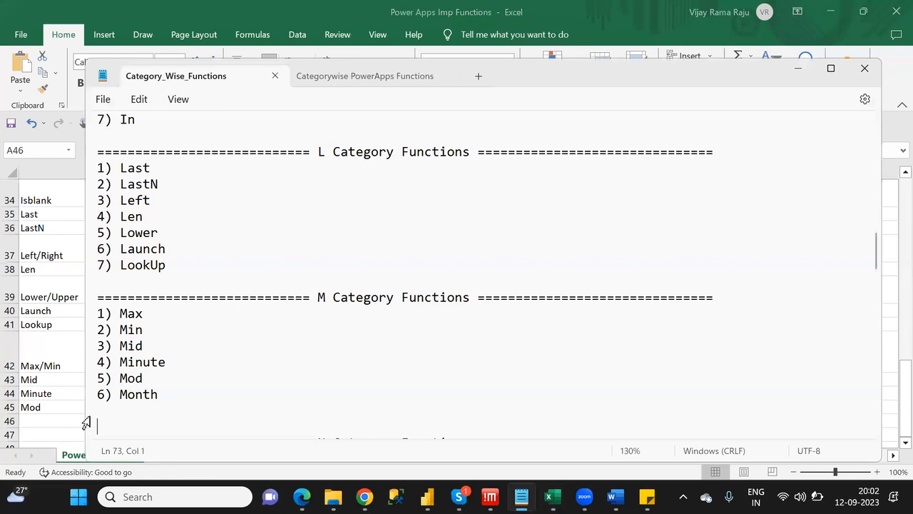
click(89, 416)
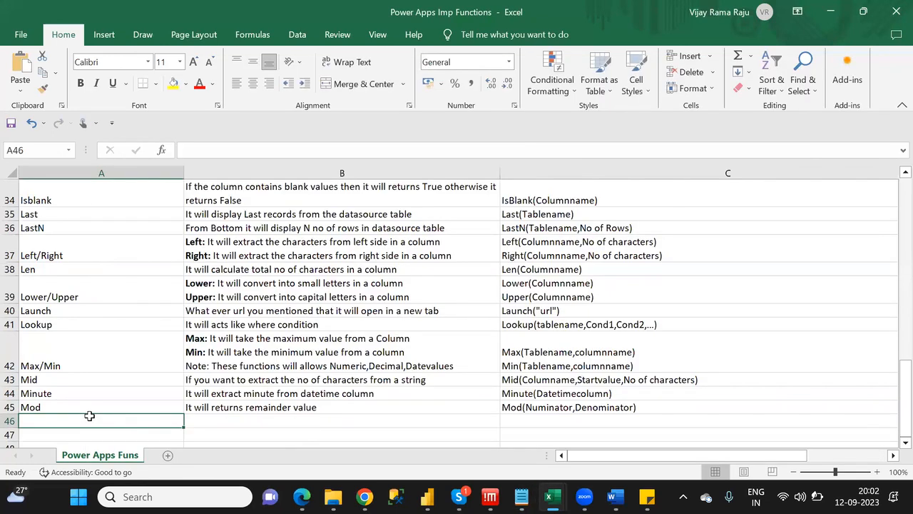
text(Month)
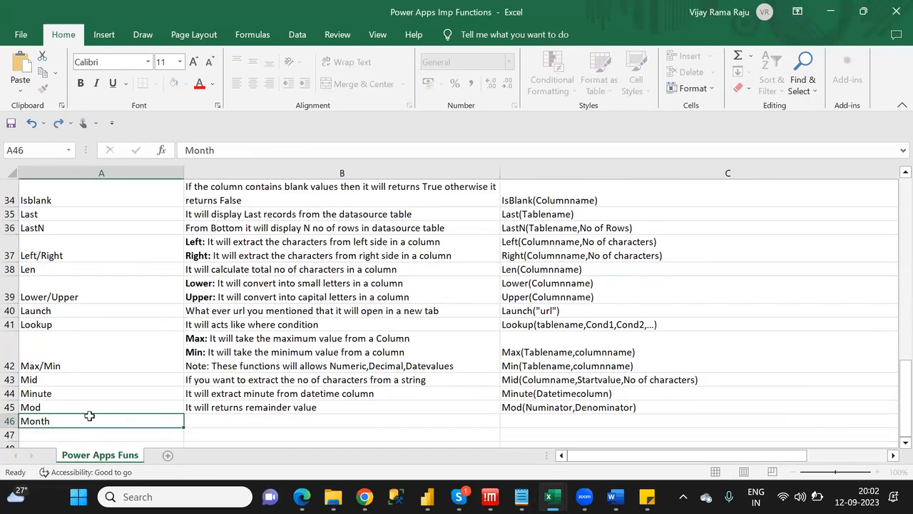
key(Tab)
Enter the Month description "It will extract month from datetime column" in B46.
text(O)
key(BackSpace)
text(It will extract month from t)
key(BackSpace)
text(date)
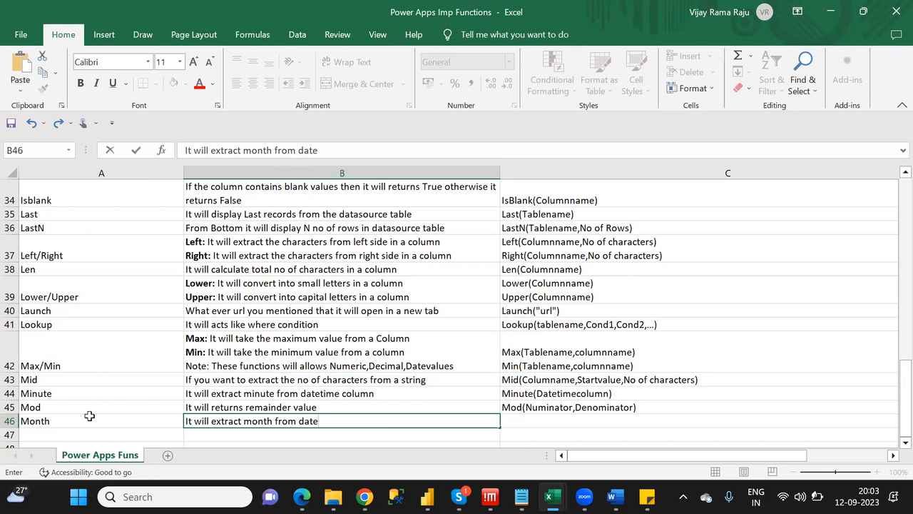
text(time column)
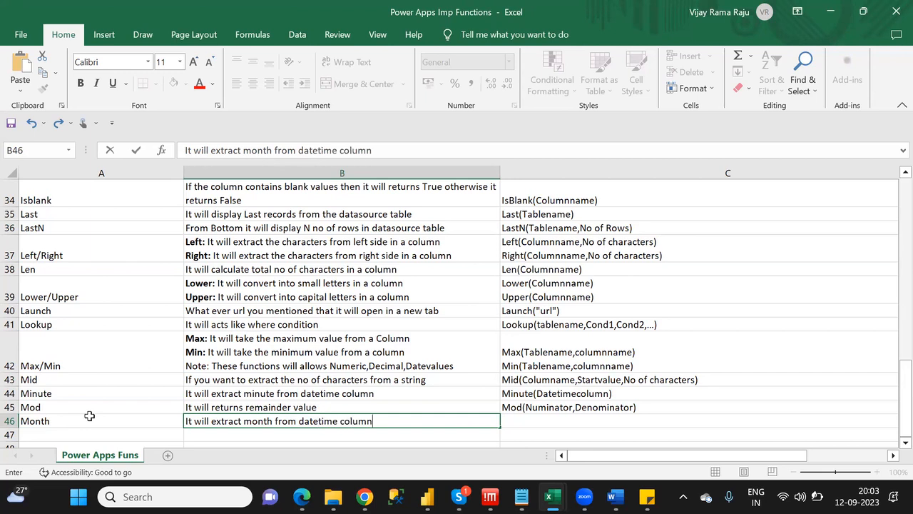
key(Tab)
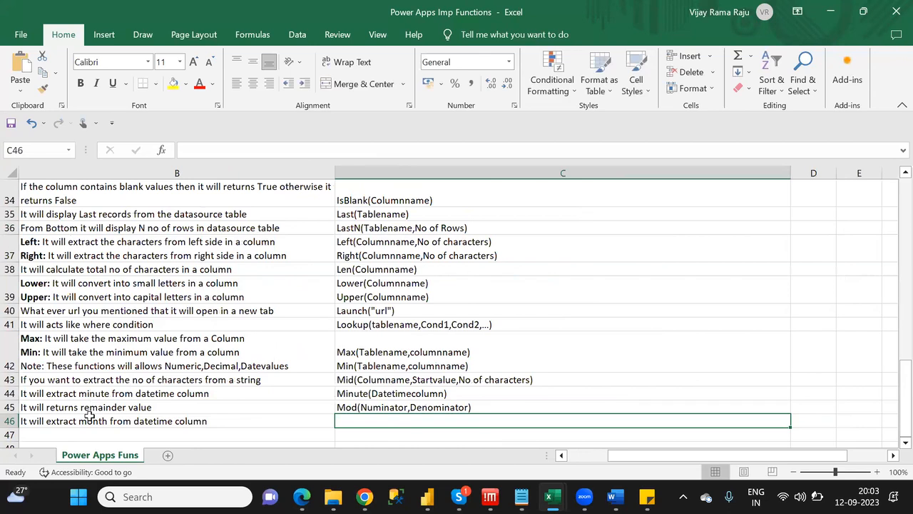
Enter "Month(datetimecolumns" as the syntax in C46, dismissing the low-battery notice, and save the workbook.
text(Month(datetim)
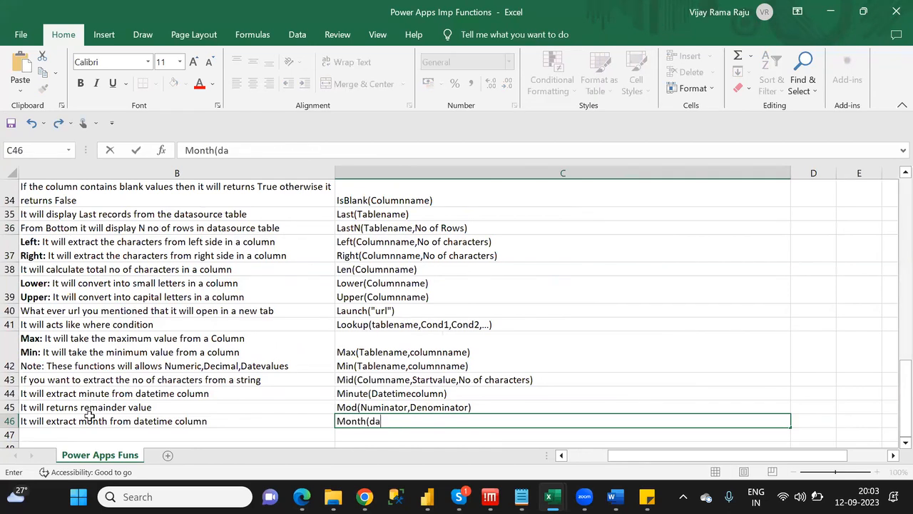
text(ecolumns)
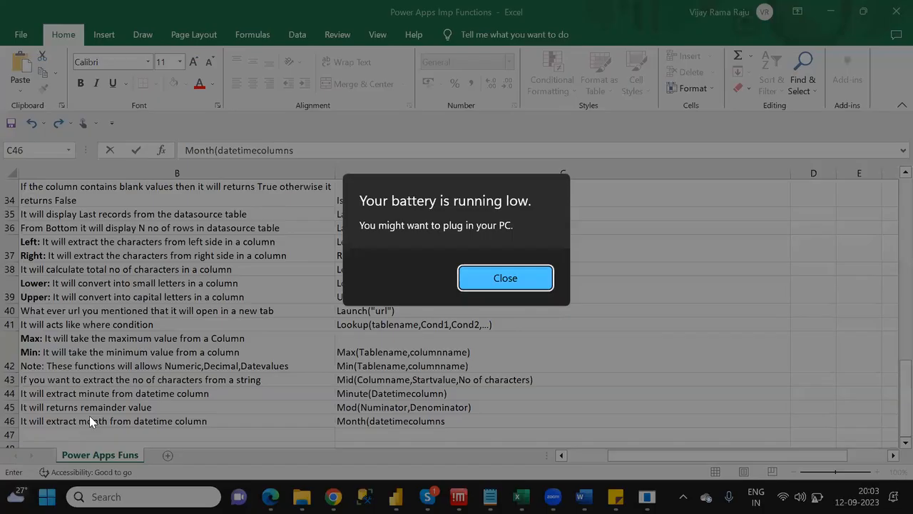
click(519, 275)
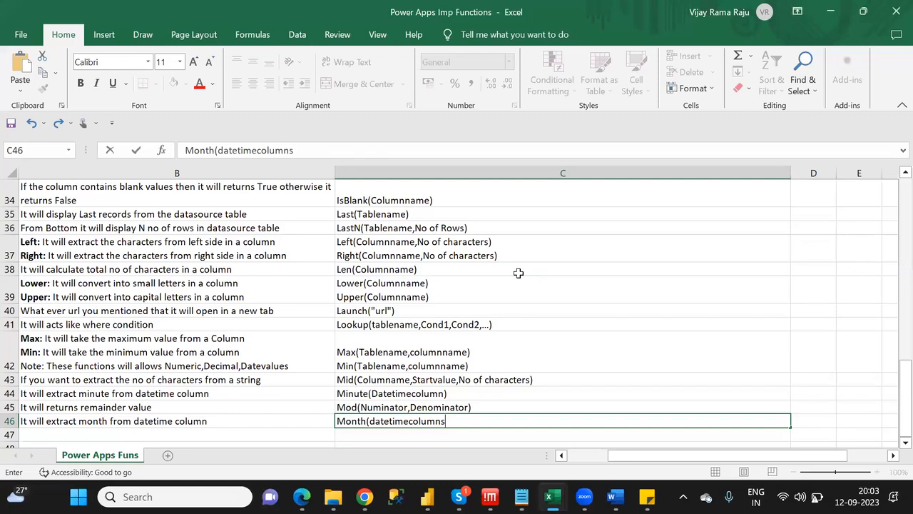
key(ctrl+s)
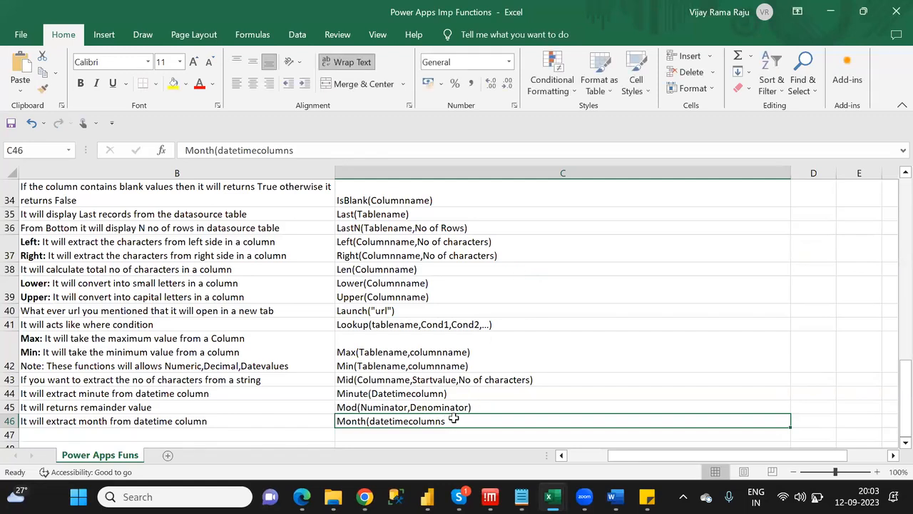
Correct the Month syntax in C46 to "Month(datetimecolumn)".
click(310, 150)
key(BackSpace)
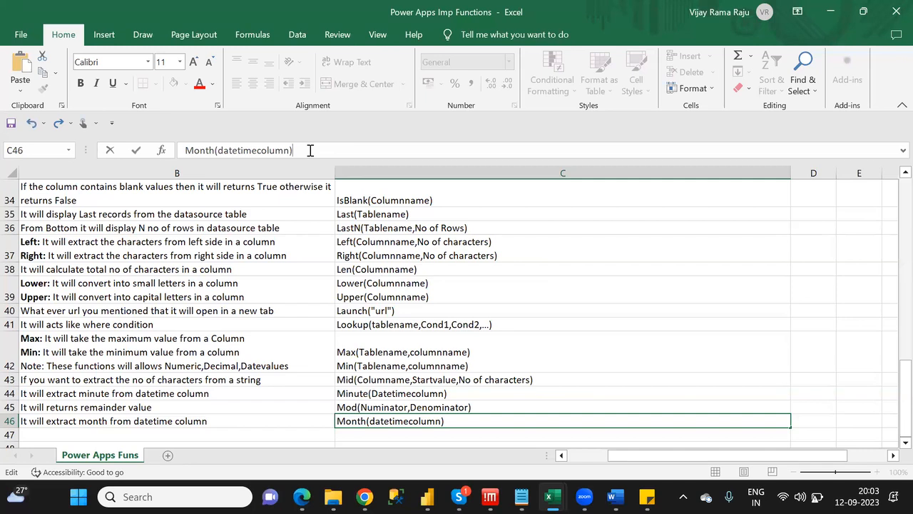
key(ctrl+Return)
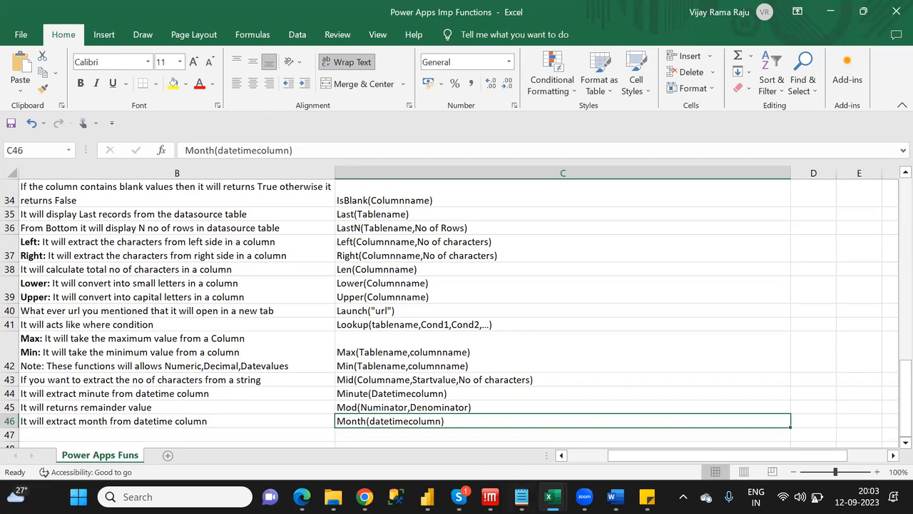
mouse_move(552, 496)
click(588, 450)
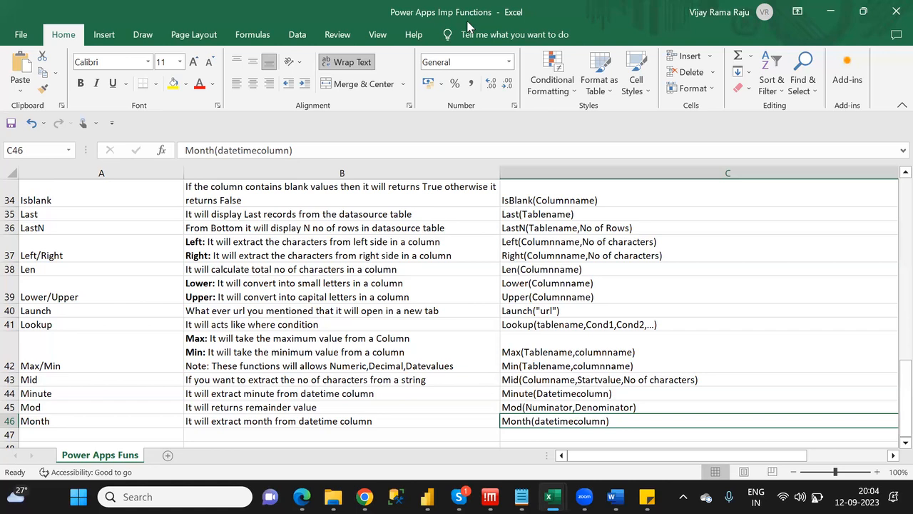
click(390, 16)
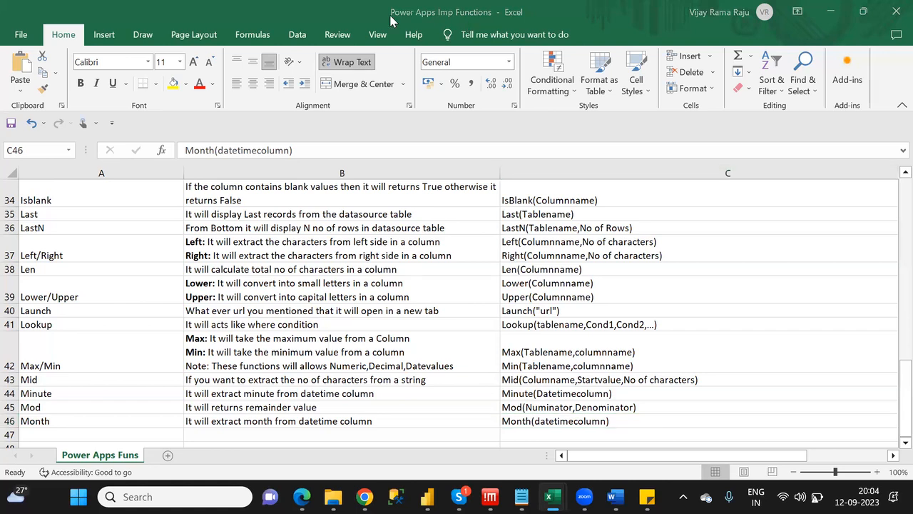